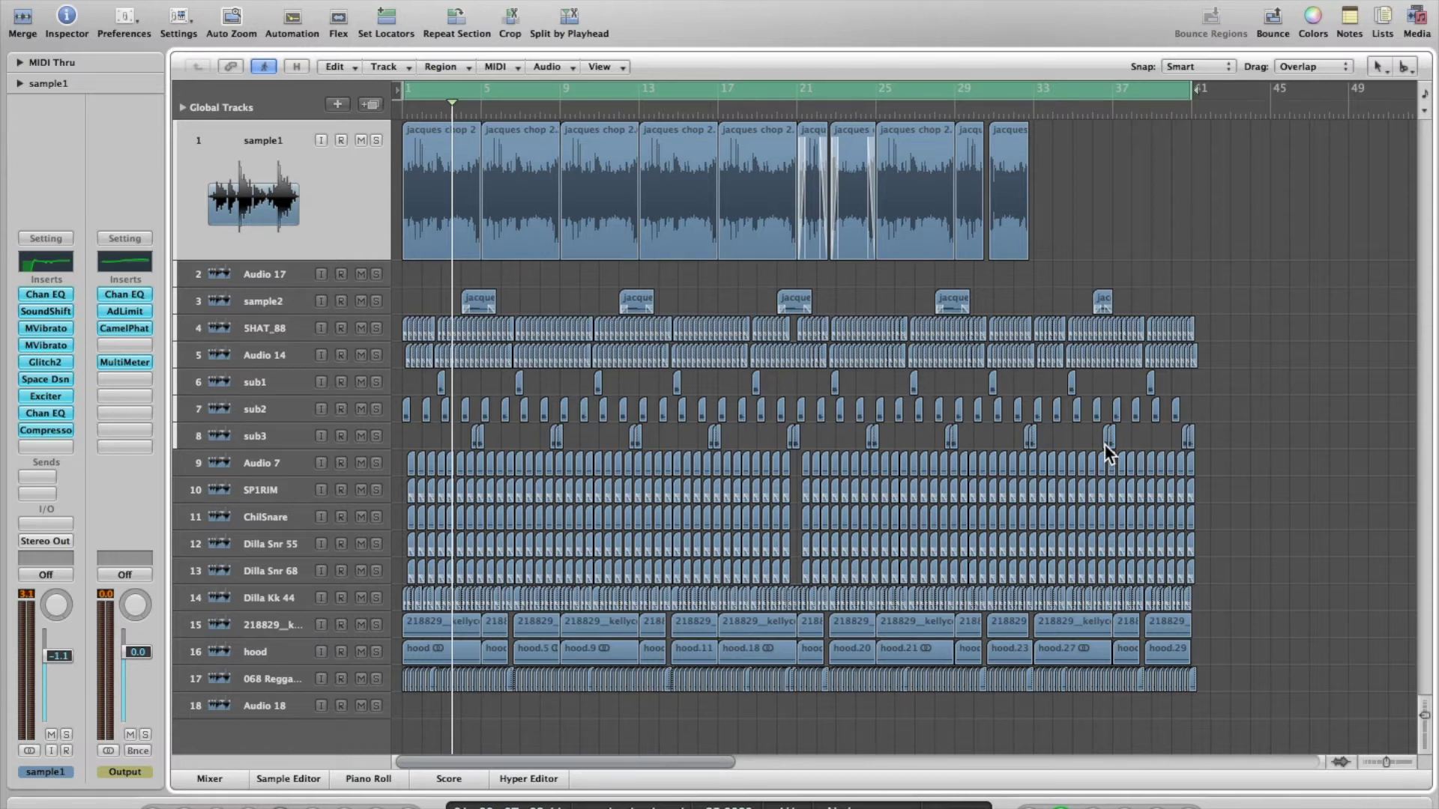
Bypass all the insert effects on the sample1 channel and play the dry sample from the start of the song
{"action": "key", "text": "space"}
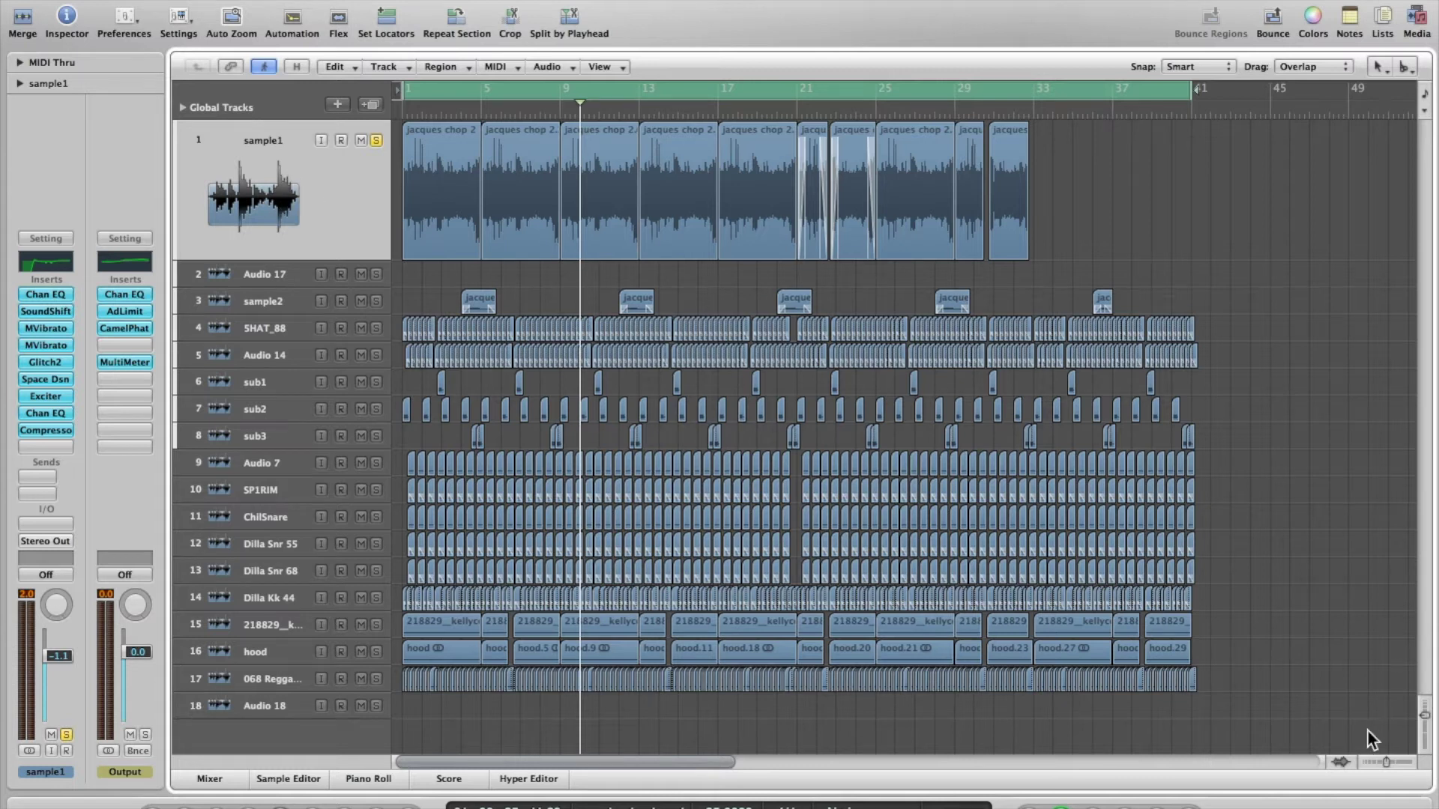
{"action": "left_click_drag", "start_coordinate": [1387, 762], "coordinate": [1393, 760]}
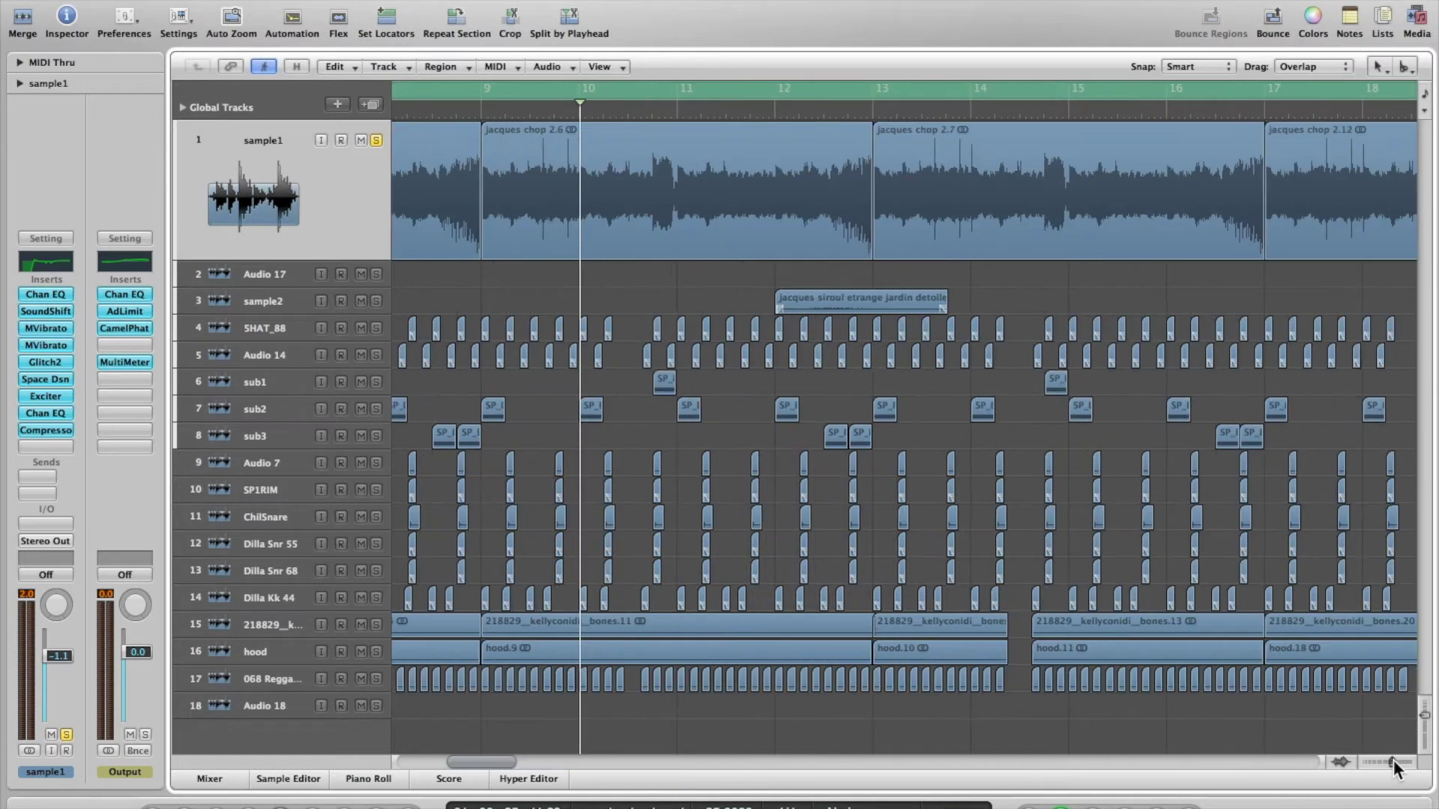
{"action": "scroll", "coordinate": [851, 475], "scroll_direction": "left", "scroll_amount": 10}
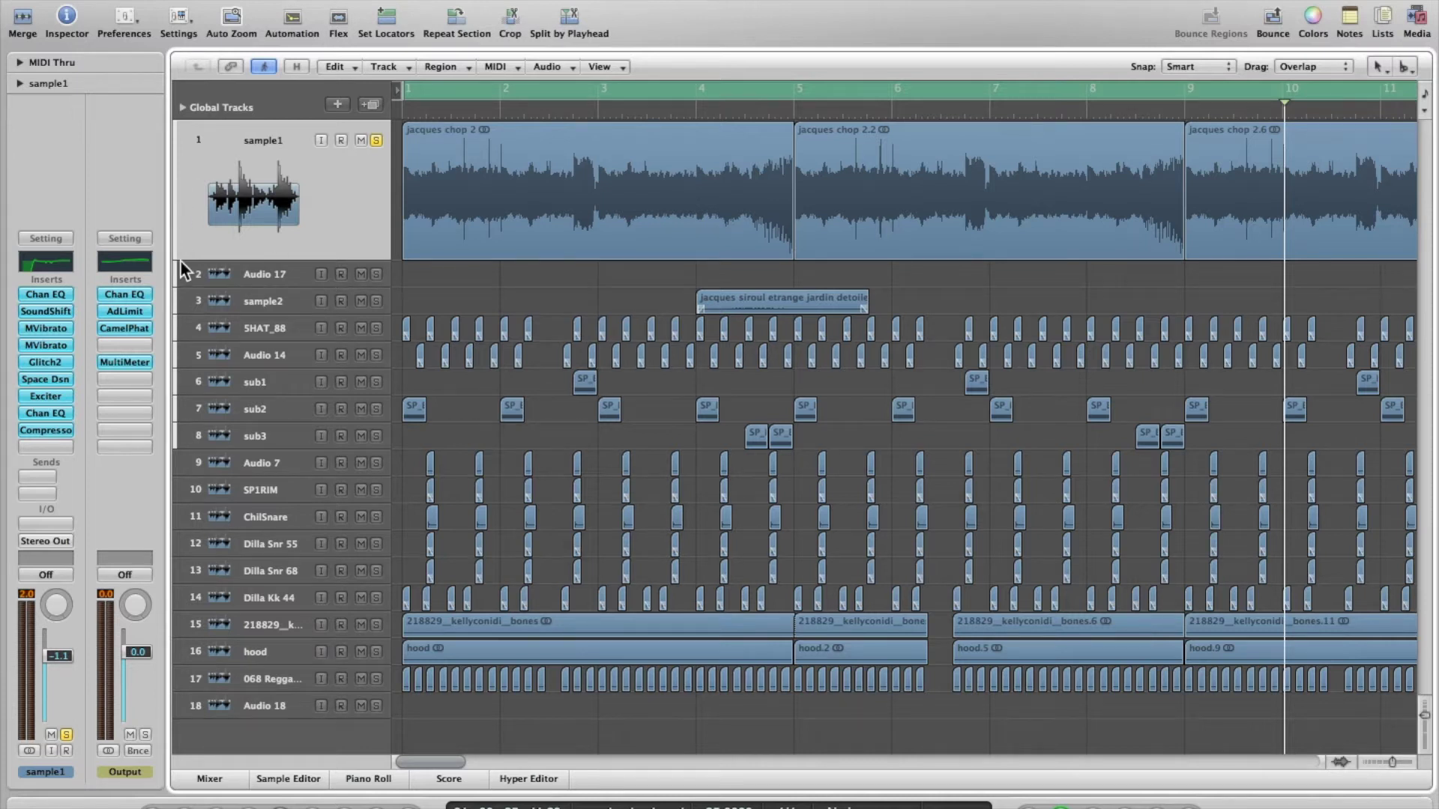
{"action": "left_click_drag", "start_coordinate": [74, 302], "coordinate": [59, 438]}
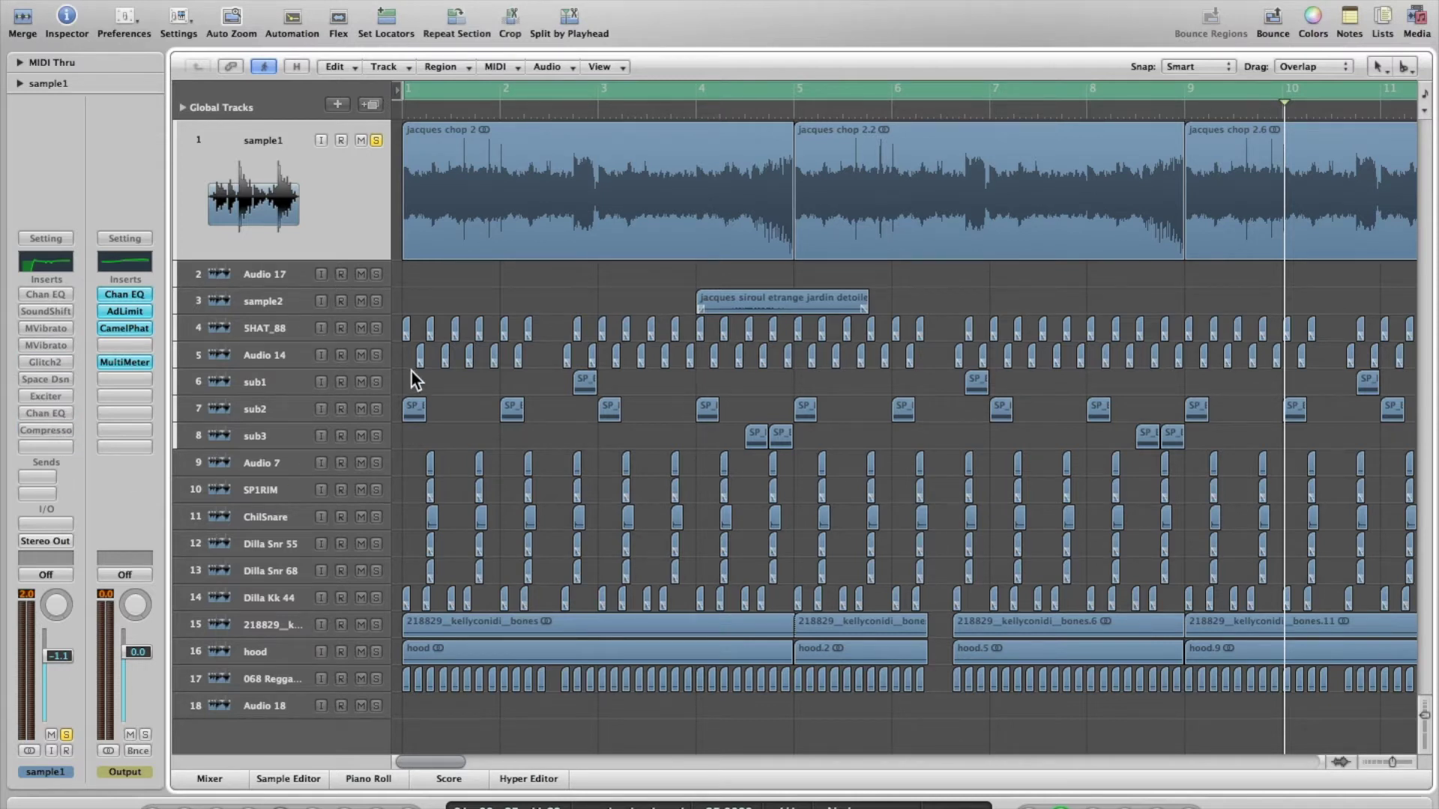
{"action": "key", "text": "Return"}
{"action": "key", "text": "space"}
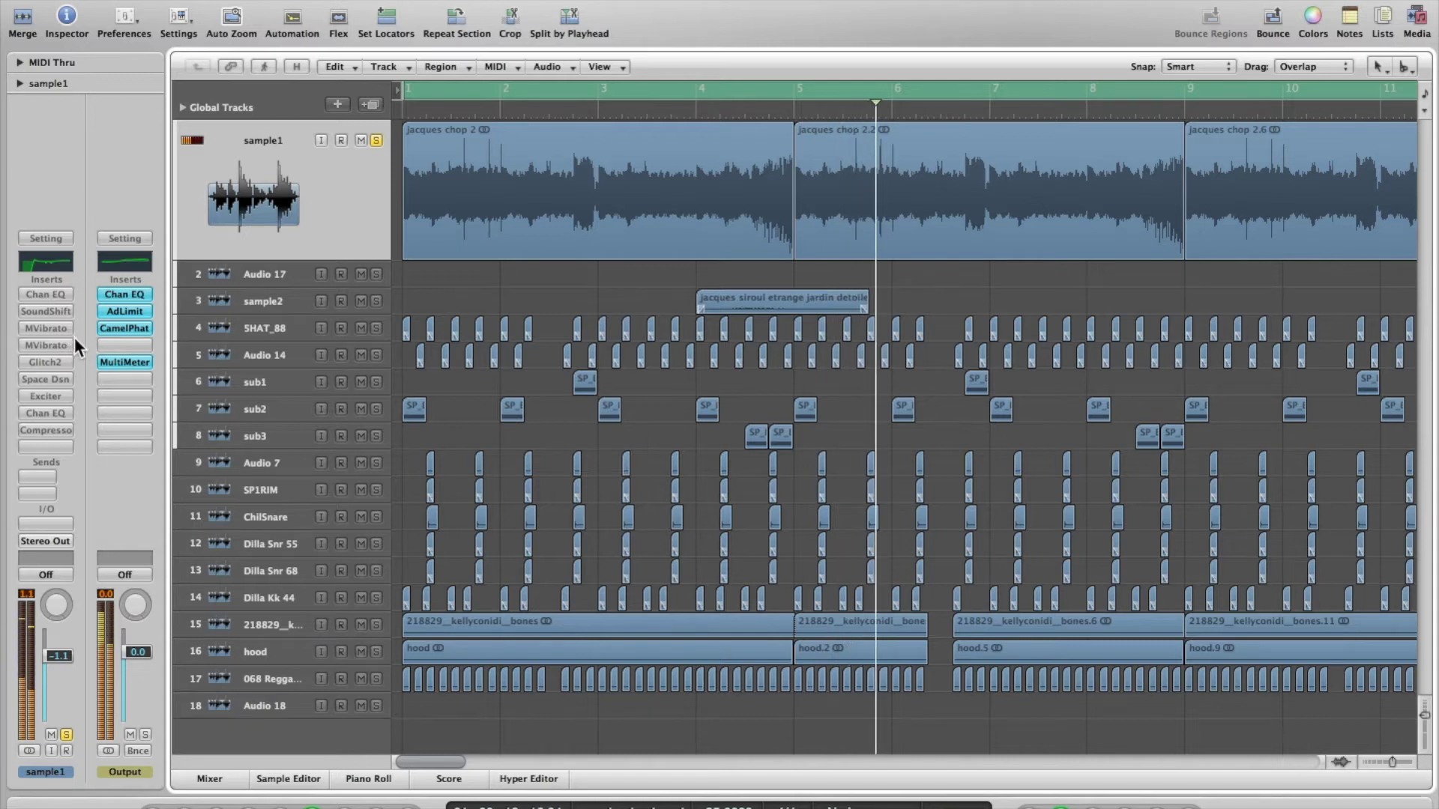
Re-enable the first Channel EQ insert on sample1 and inspect its low-cut curve and band settings
{"action": "left_click", "coordinate": [48, 294], "text": "alt"}
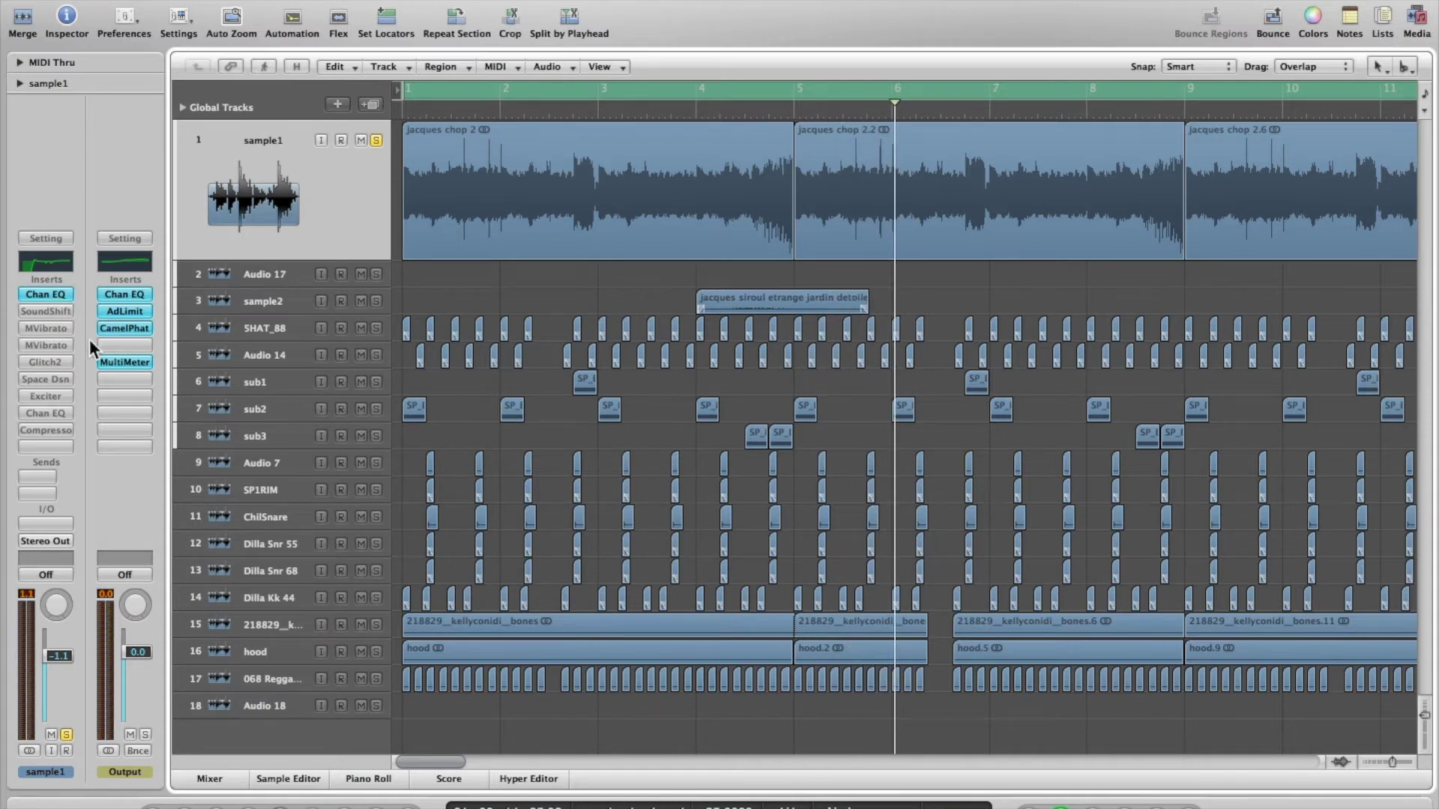
{"action": "left_click", "coordinate": [46, 293]}
{"action": "left_click_drag", "start_coordinate": [168, 31], "coordinate": [915, 209]}
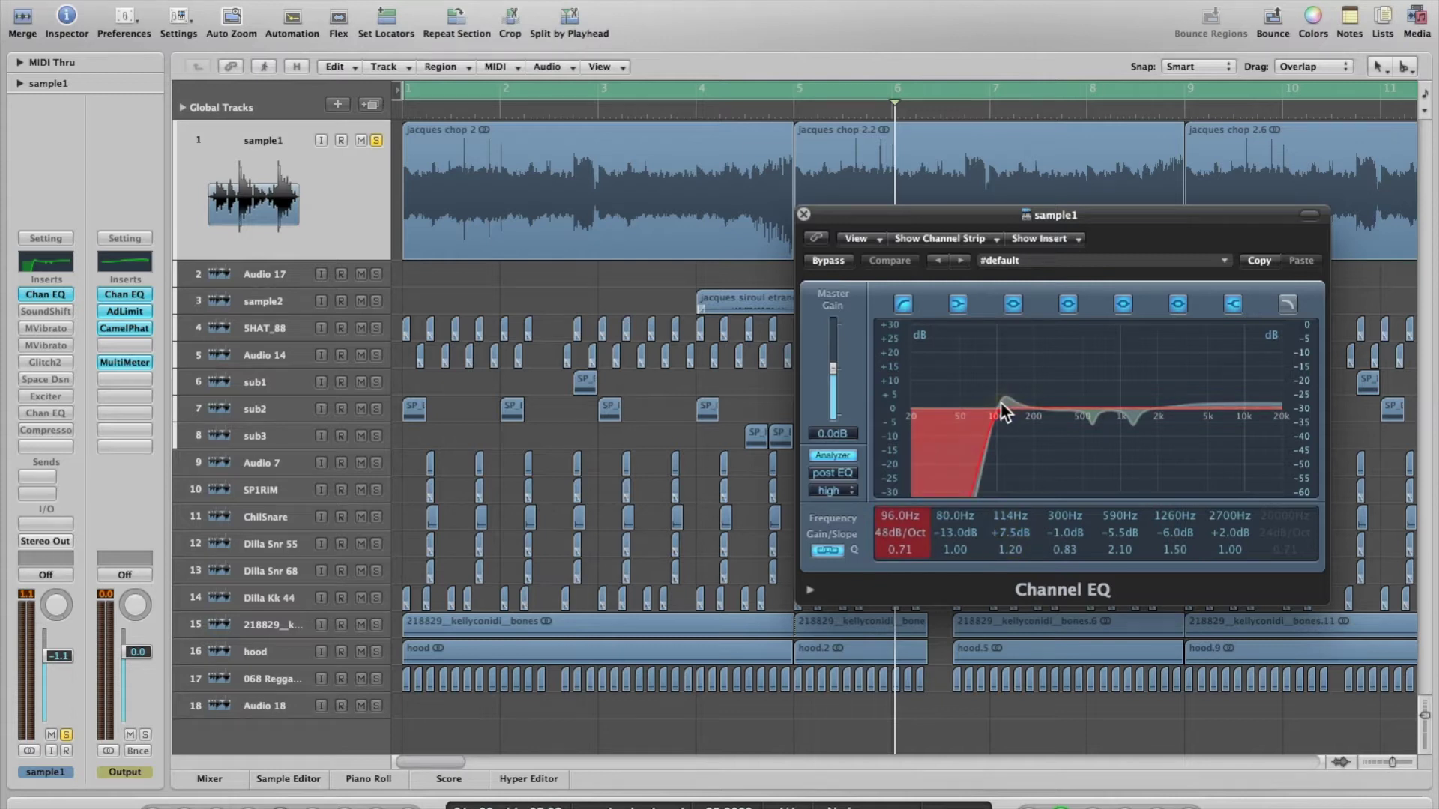
{"action": "left_click", "coordinate": [803, 214]}
Play the sample from the start, re-enable its SoundShifter insert and view the pitch transposition settings
{"action": "key", "text": "Return"}
{"action": "key", "text": "space"}
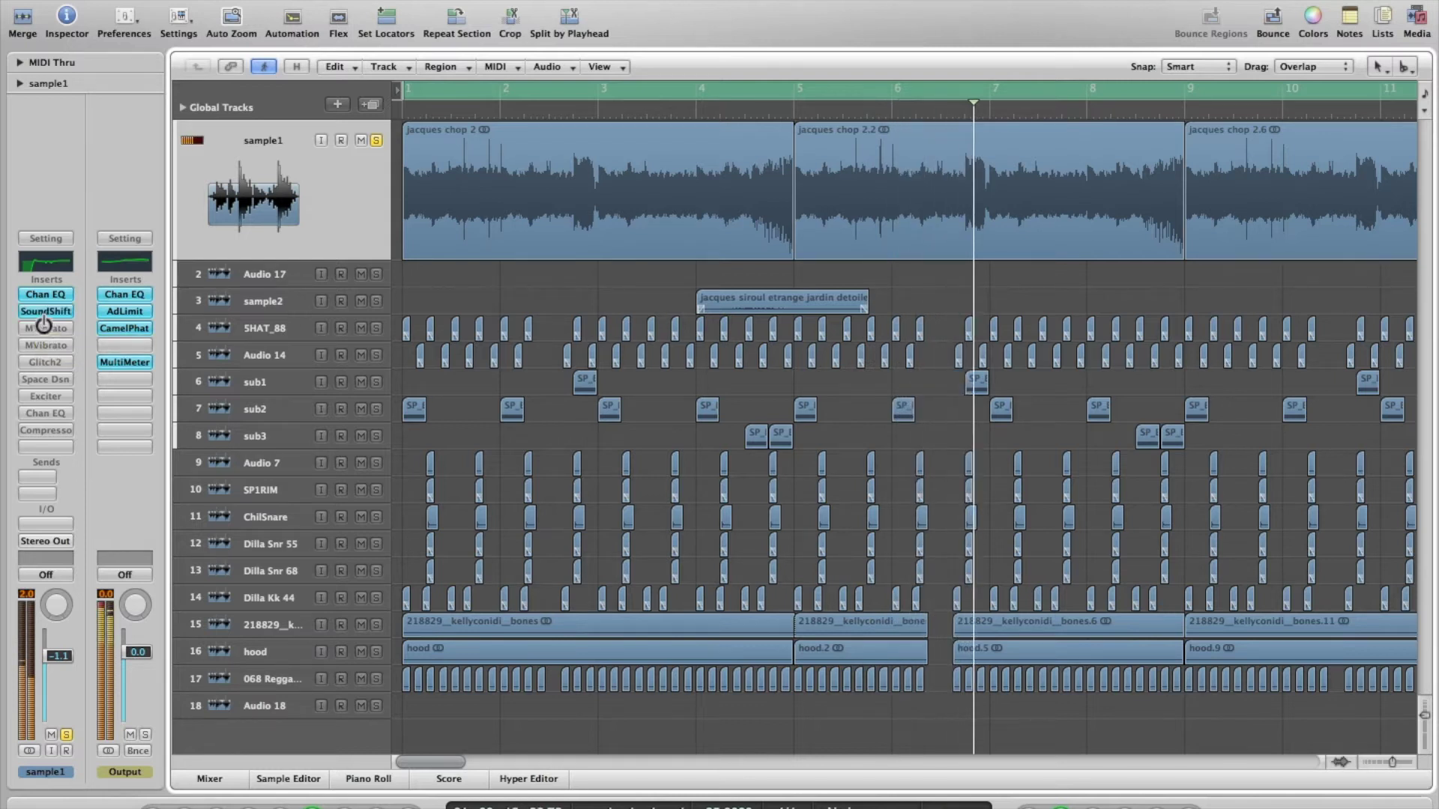
{"action": "left_click", "coordinate": [70, 312], "text": "alt"}
{"action": "left_click", "coordinate": [71, 314]}
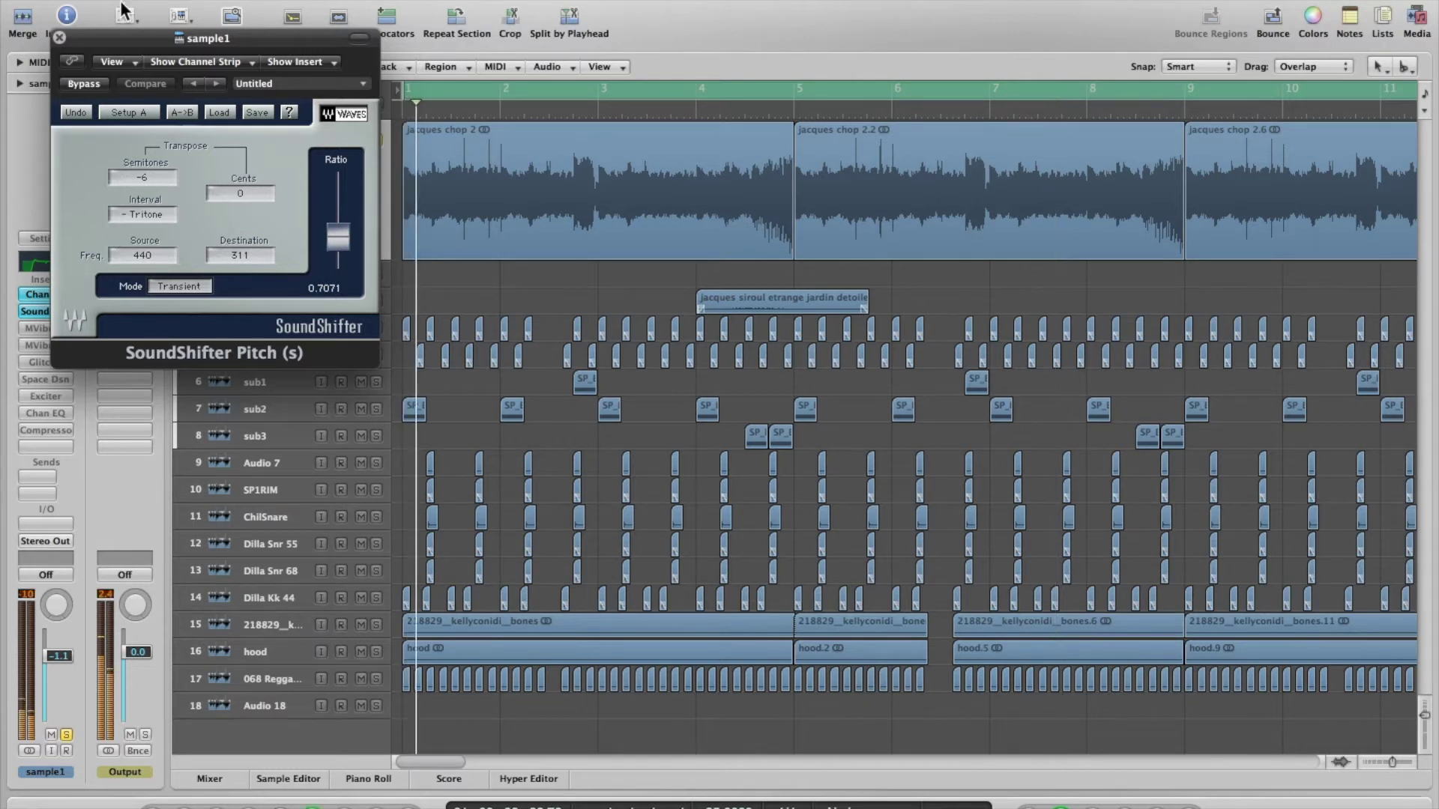
{"action": "left_click_drag", "start_coordinate": [161, 36], "coordinate": [919, 387]}
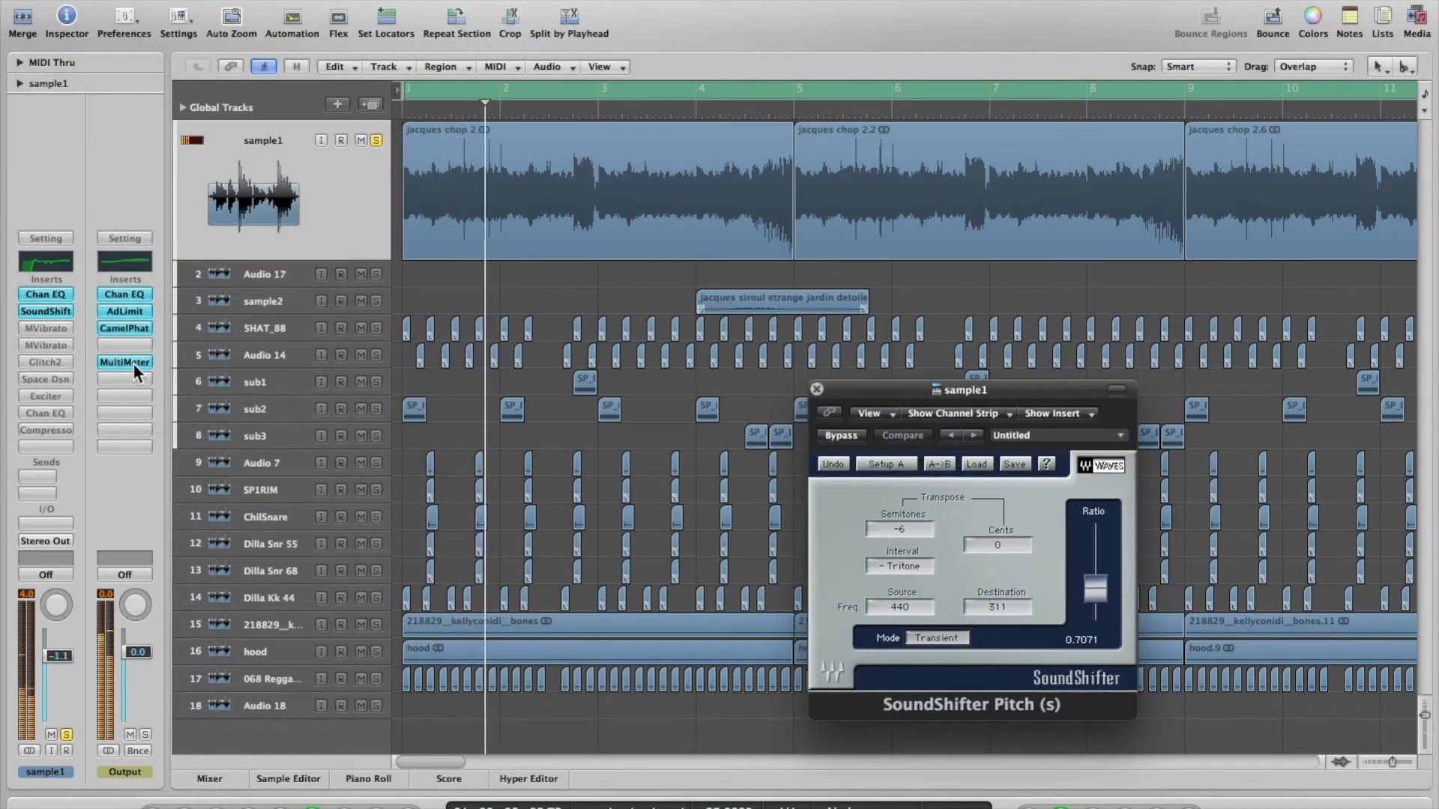
{"action": "left_click", "coordinate": [817, 385]}
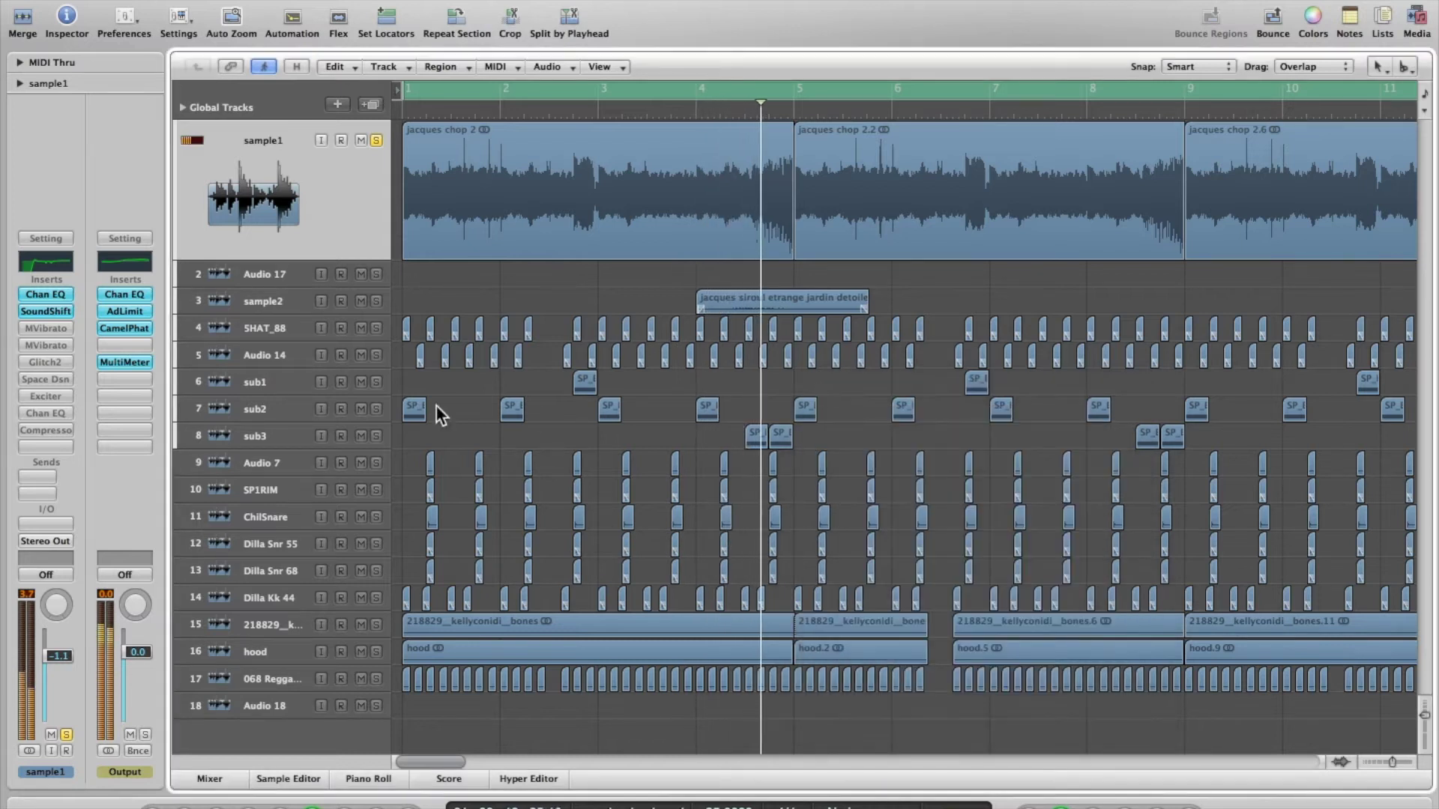
Re-enable both MVibrato inserts on sample1 and view the settings of the second one
{"action": "left_click", "coordinate": [54, 334], "text": "alt"}
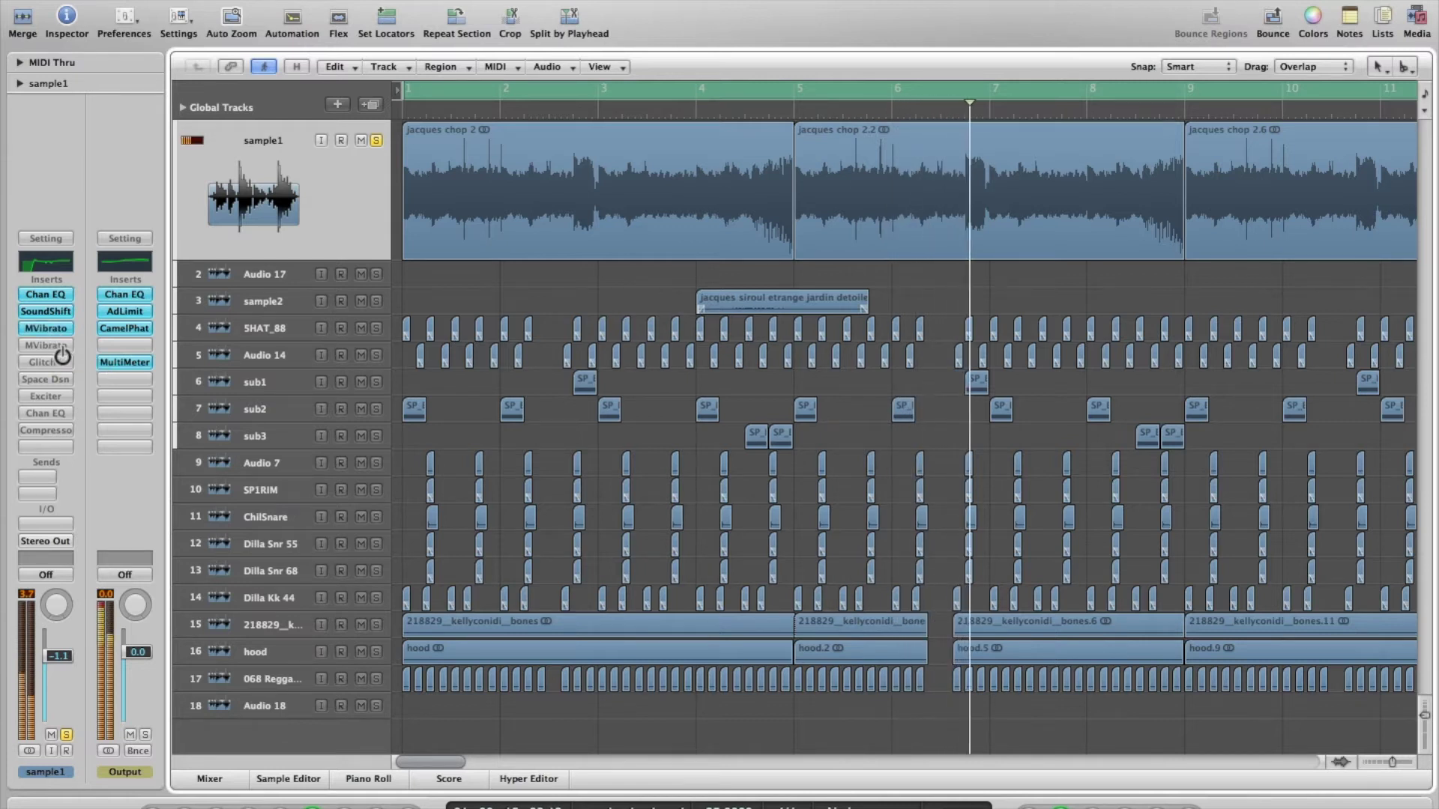
{"action": "left_click", "coordinate": [56, 345], "text": "alt"}
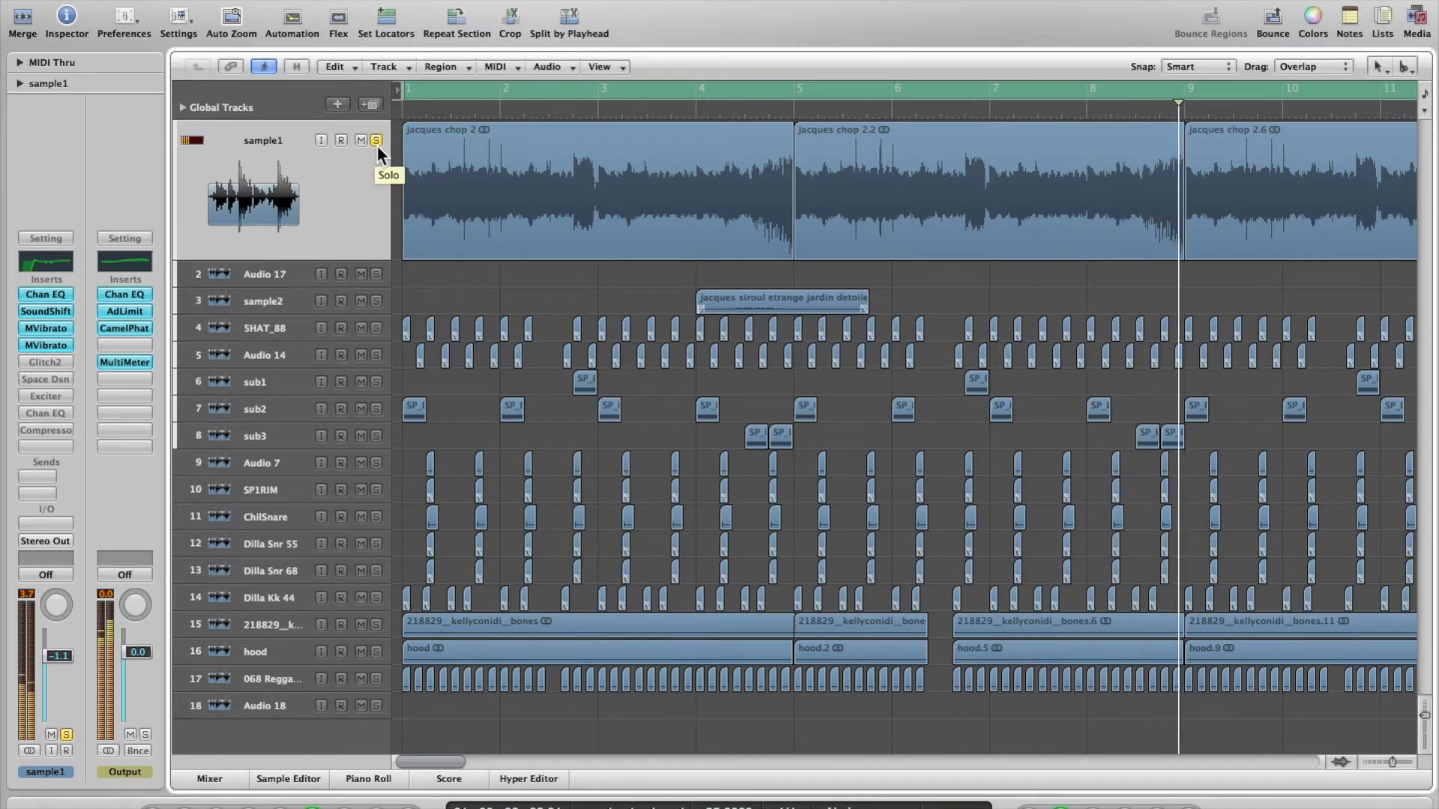
{"action": "left_click", "coordinate": [55, 347]}
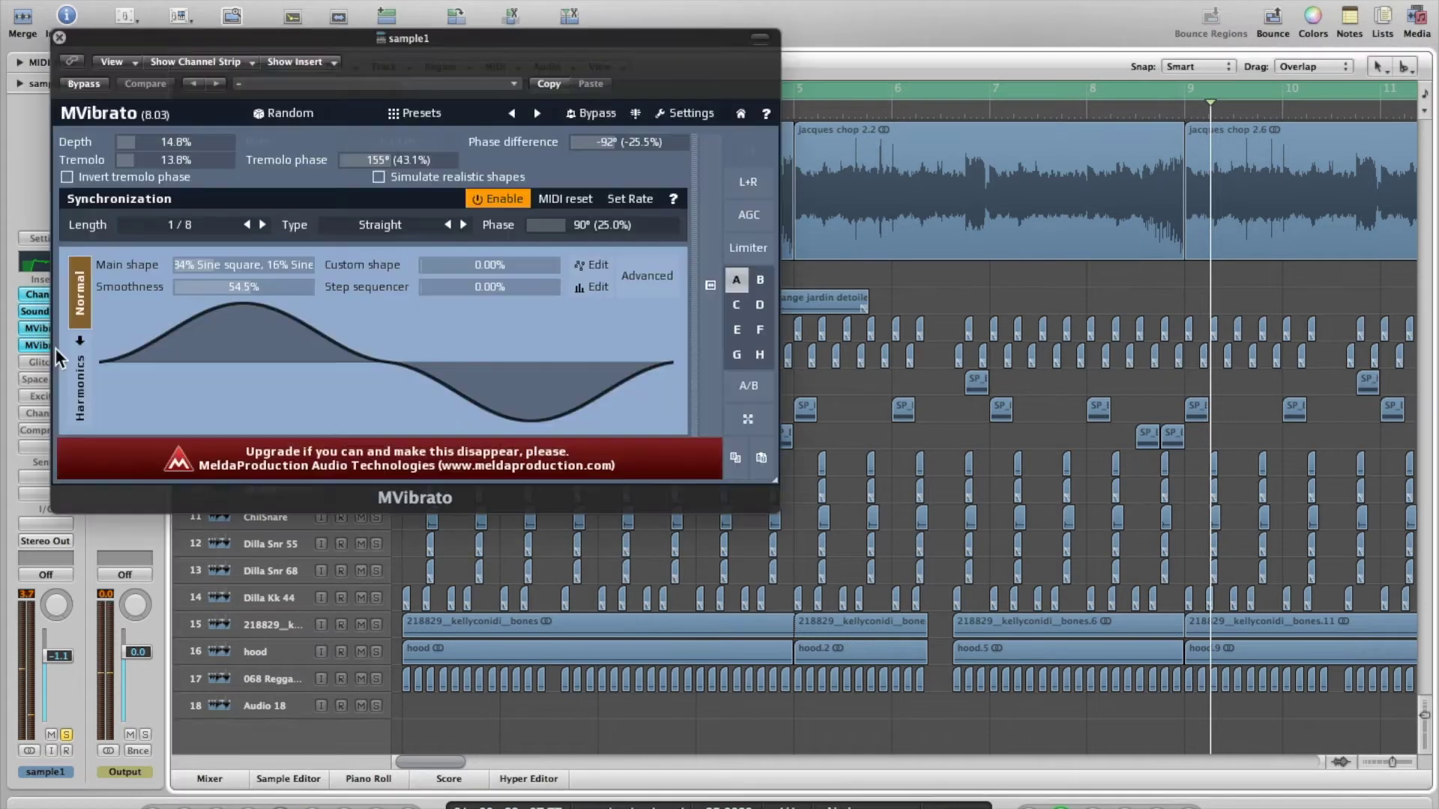
{"action": "left_click", "coordinate": [60, 38]}
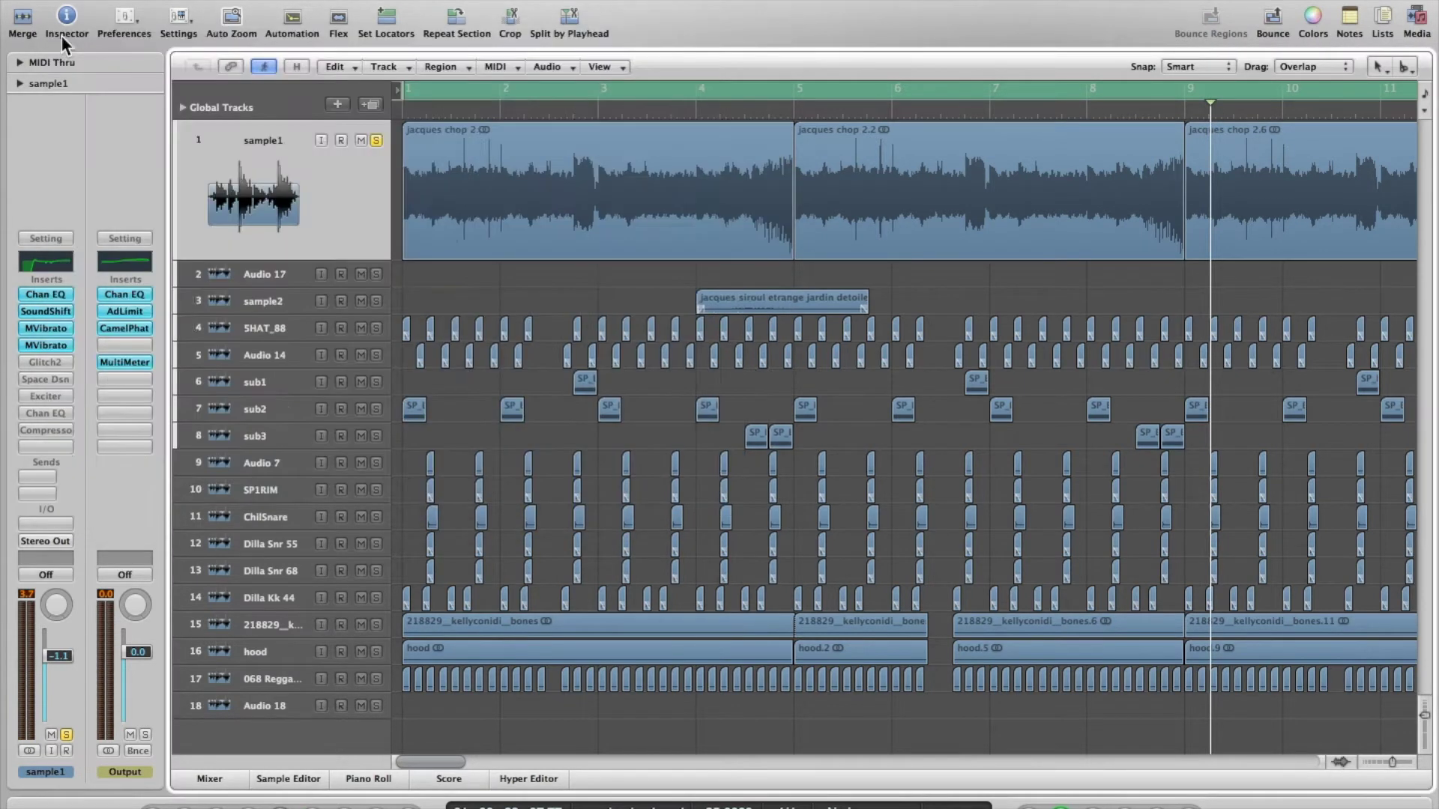
With the second MVibrato bypassed, set the first MVibrato's depth to 23.0% and rate to 0.8357 Hz while auditioning the sample
{"action": "left_click", "coordinate": [45, 327]}
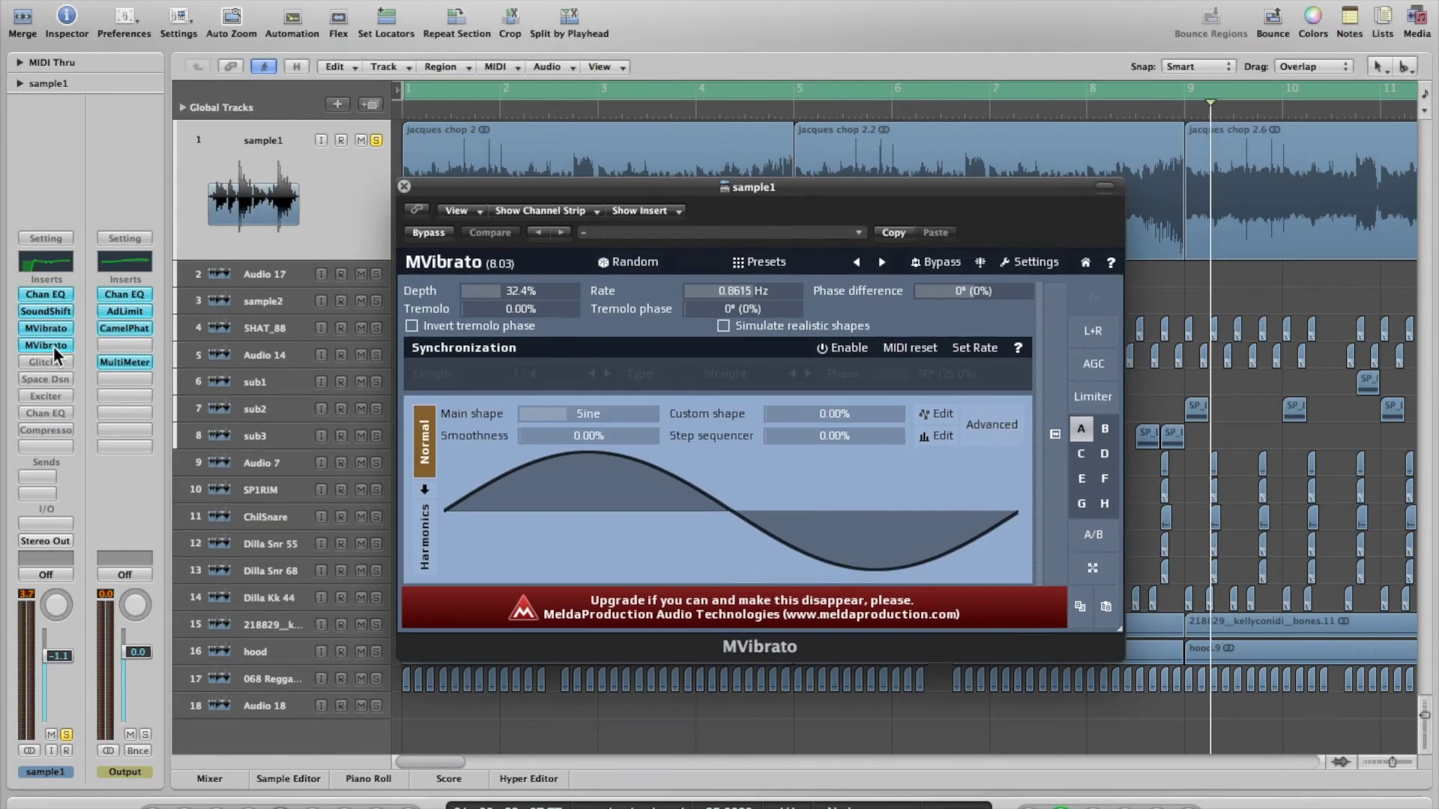
{"action": "left_click", "coordinate": [52, 346], "text": "alt"}
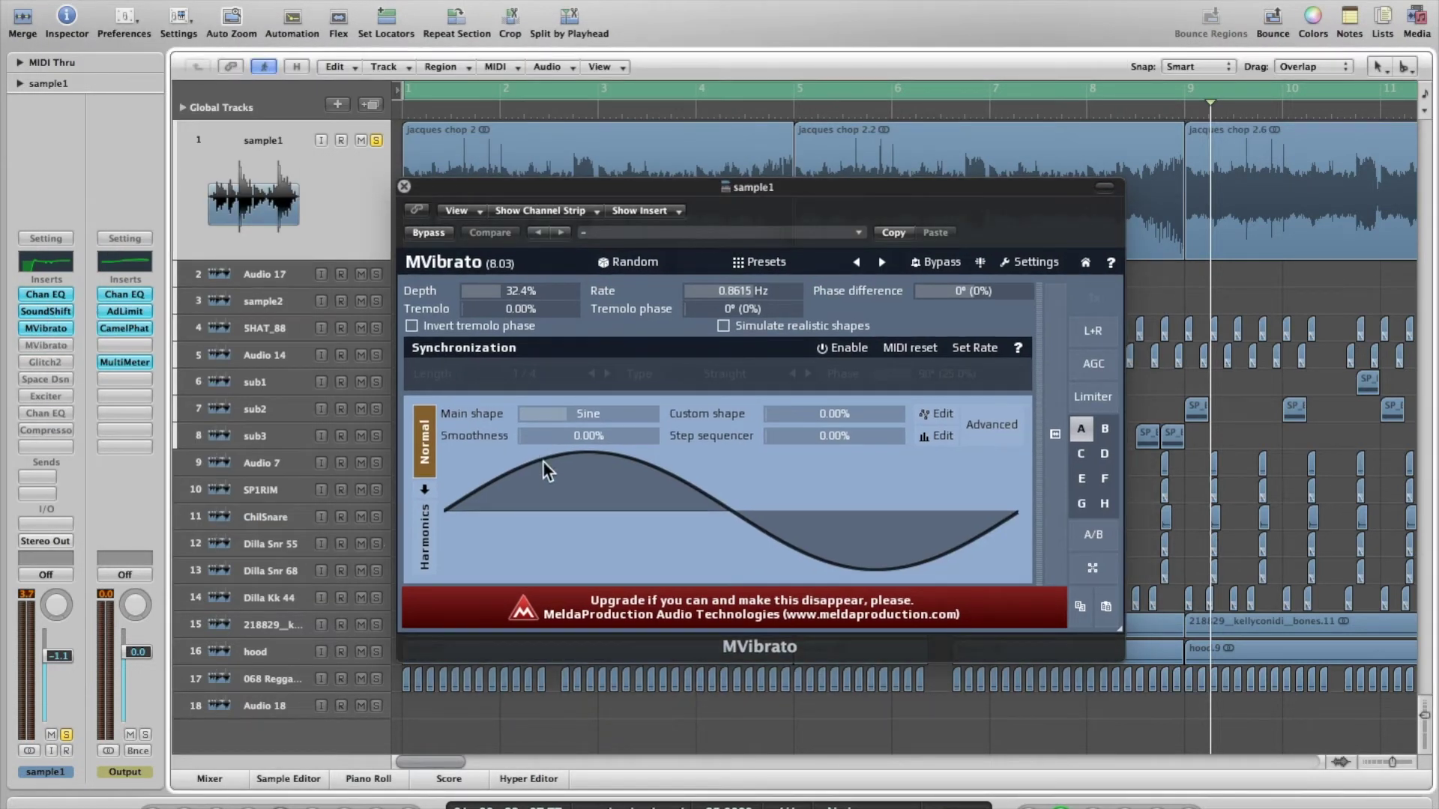
{"action": "left_click_drag", "start_coordinate": [515, 289], "coordinate": [560, 59]}
{"action": "left_click_drag", "start_coordinate": [742, 290], "coordinate": [761, 117]}
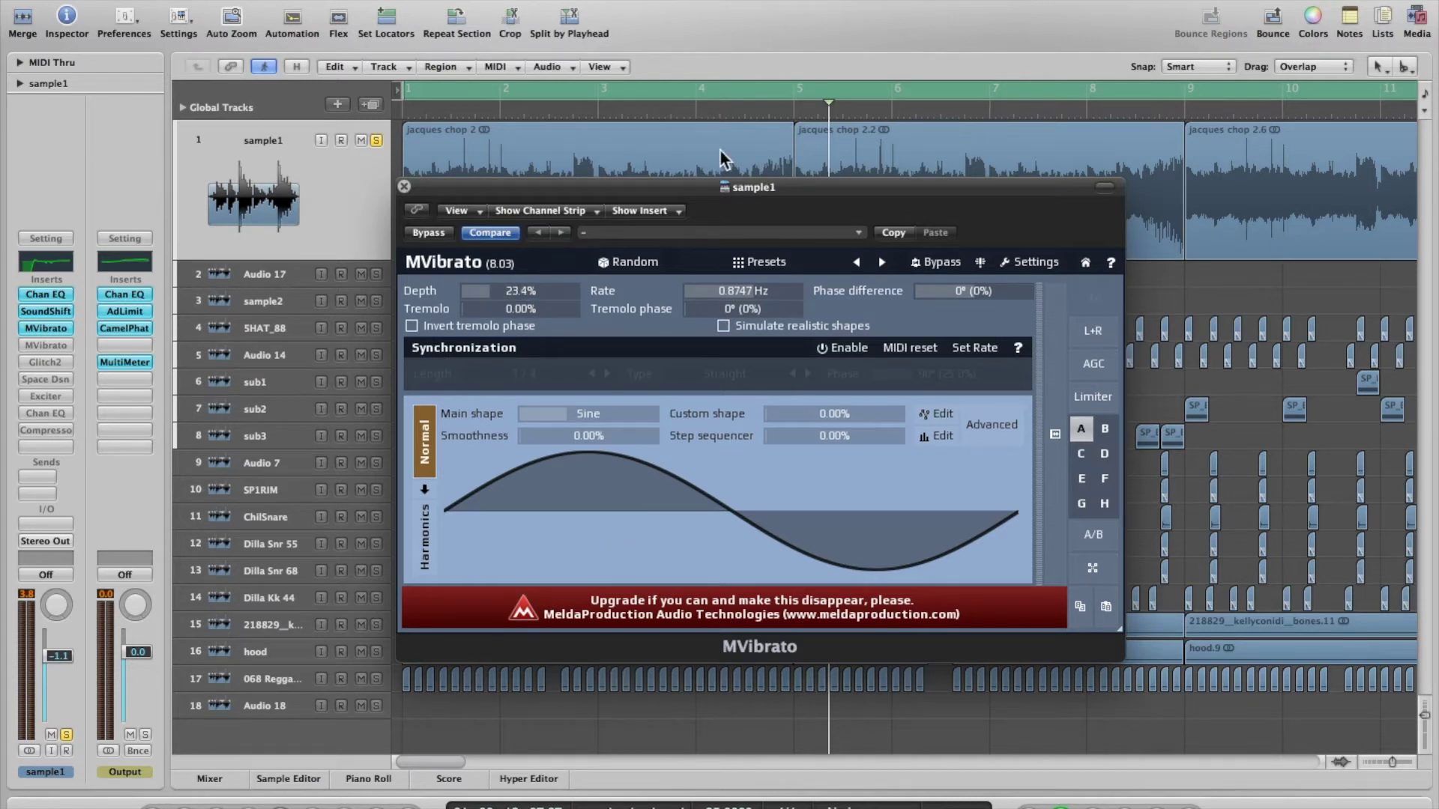
{"action": "left_click_drag", "start_coordinate": [700, 186], "coordinate": [847, 276]}
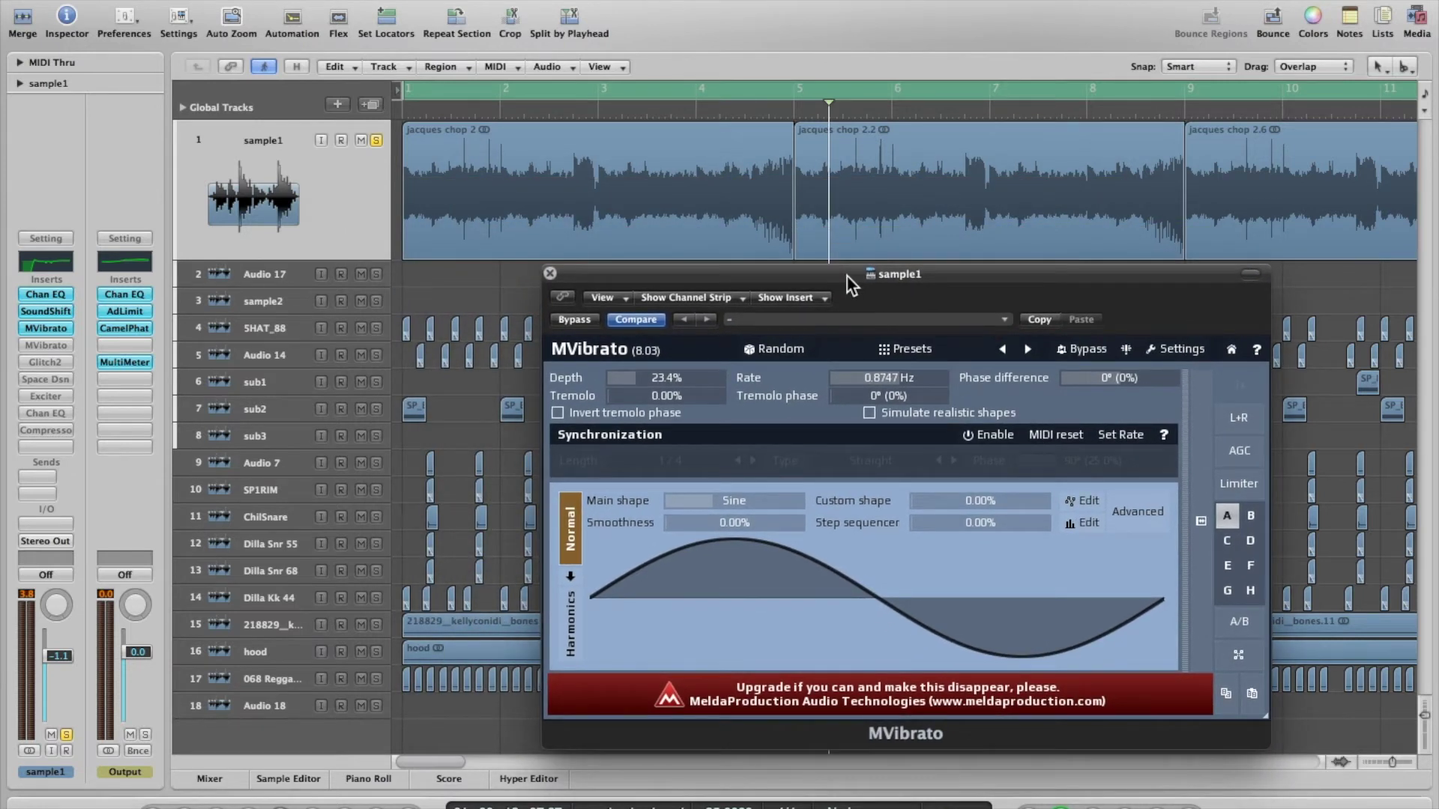
{"action": "left_click_drag", "start_coordinate": [803, 268], "coordinate": [813, 275]}
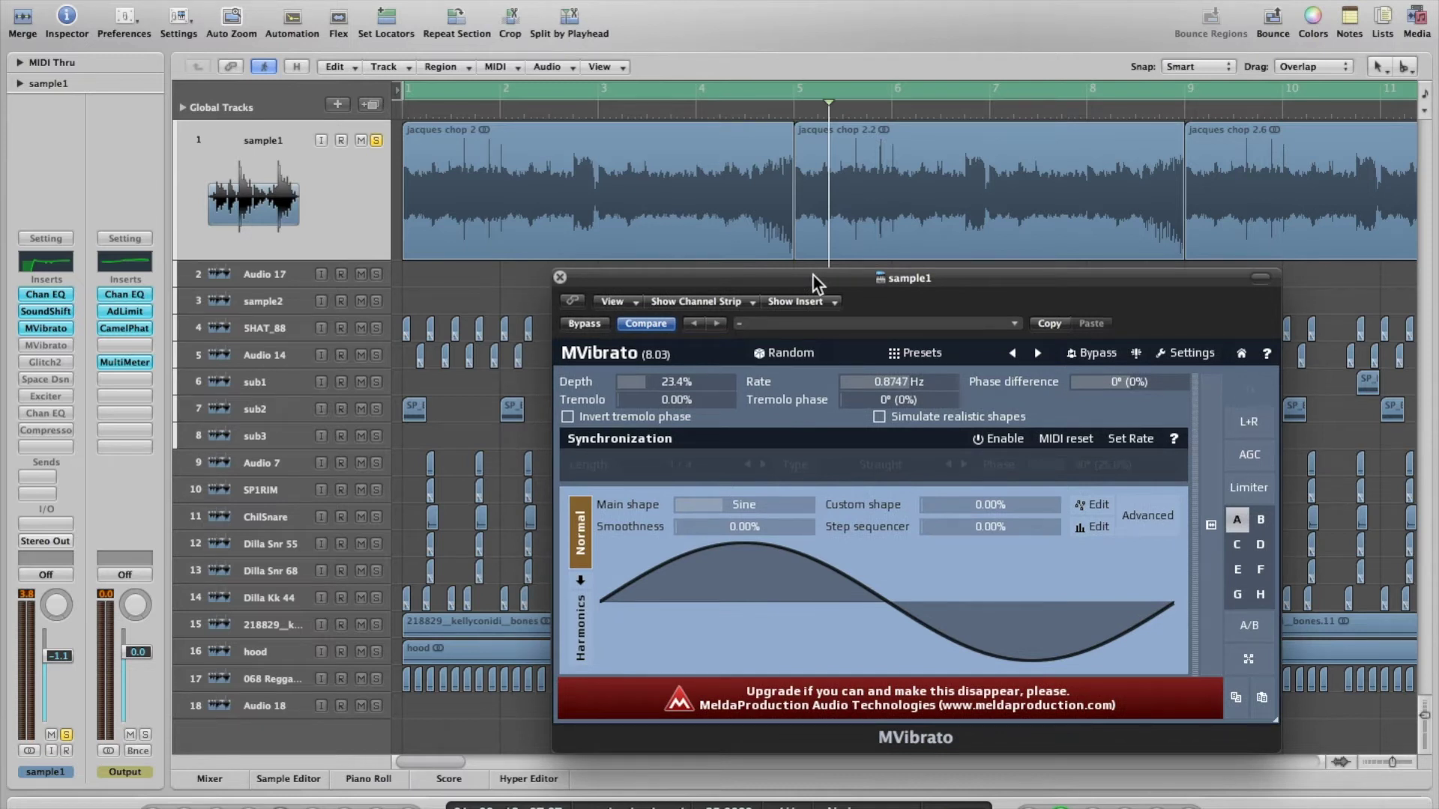
{"action": "left_click_drag", "start_coordinate": [812, 274], "coordinate": [816, 276]}
{"action": "key", "text": "space"}
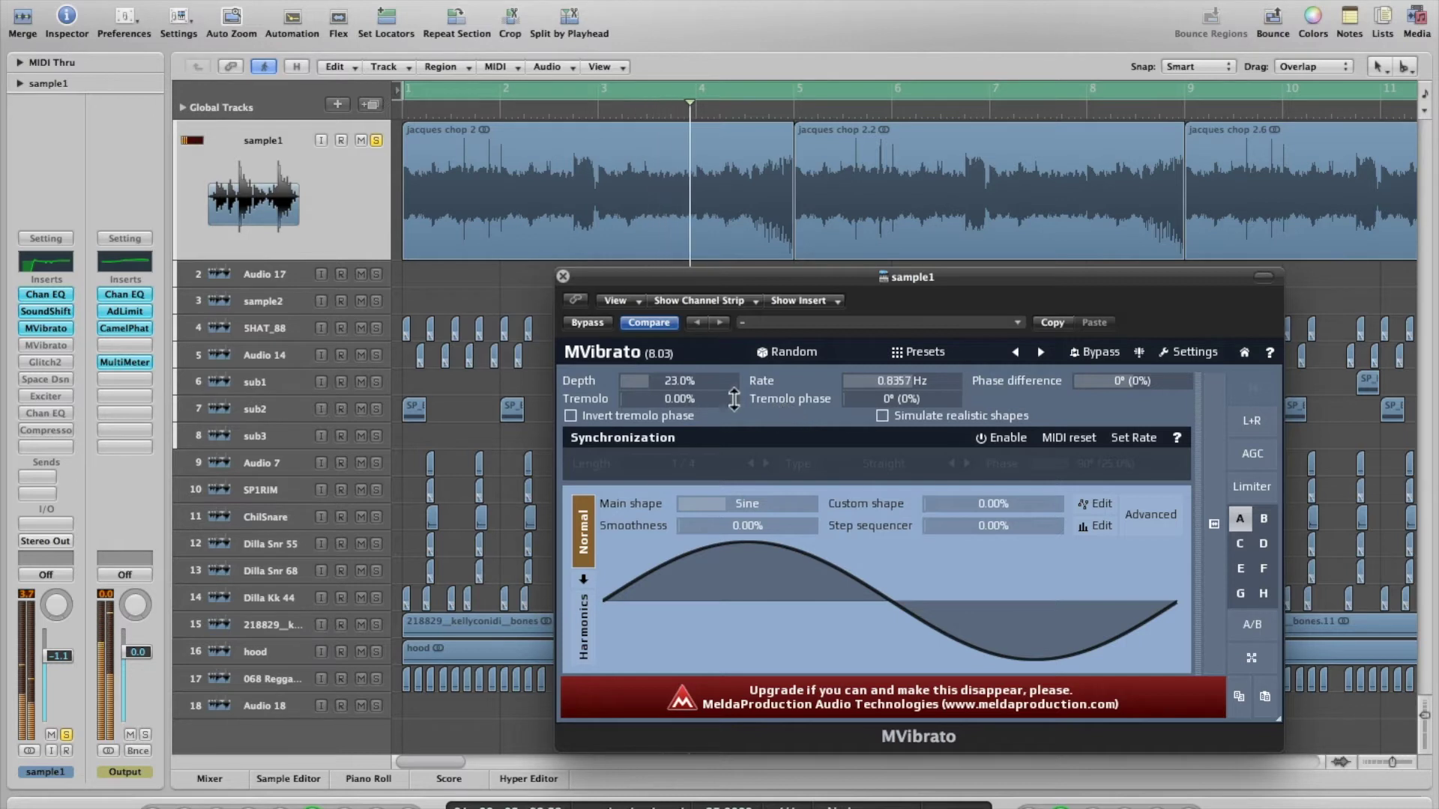
Re-enable the second MVibrato and set its depth to 12.6% and tremolo to 10.2%
{"action": "left_click", "coordinate": [46, 345]}
{"action": "left_click", "coordinate": [48, 344]}
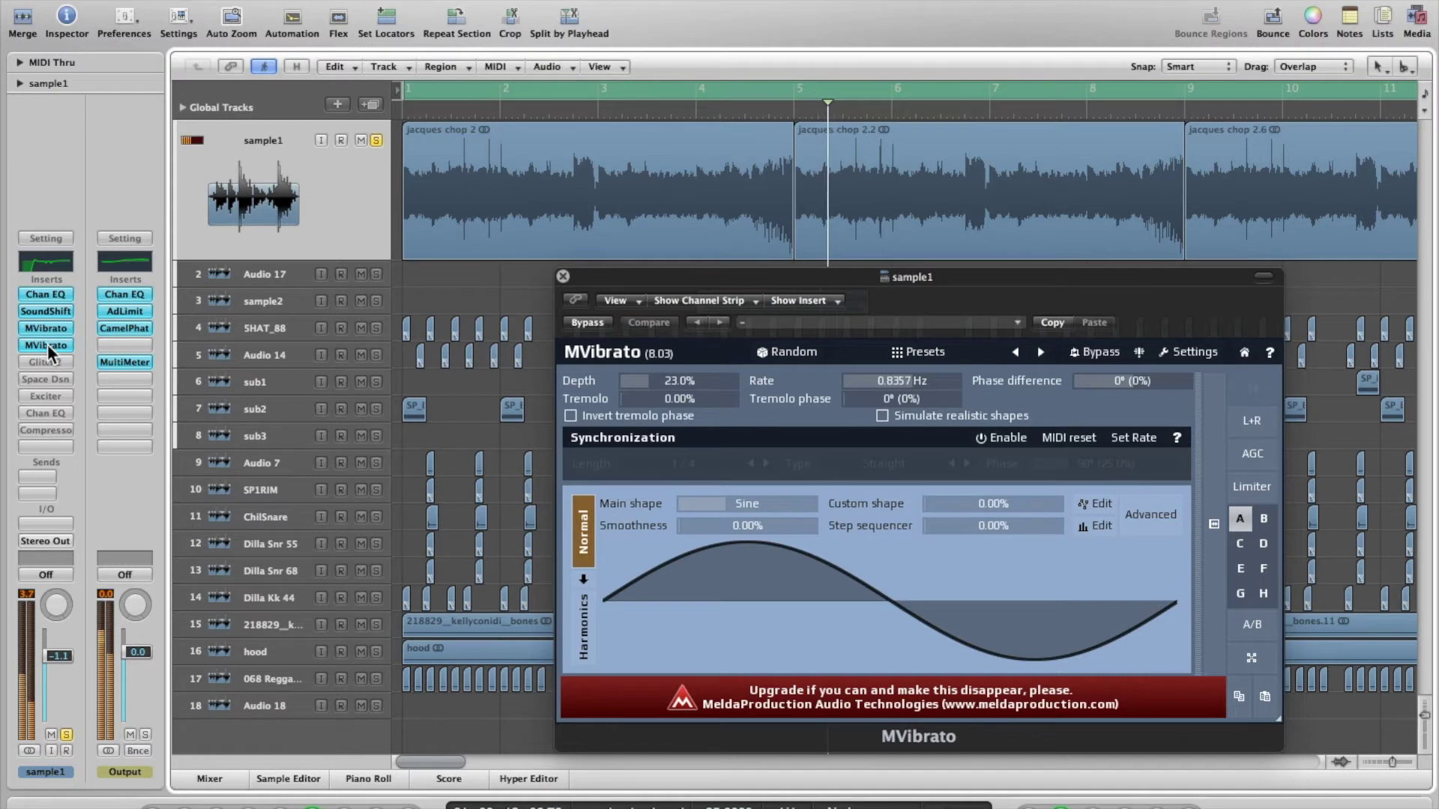
{"action": "left_click", "coordinate": [24, 347]}
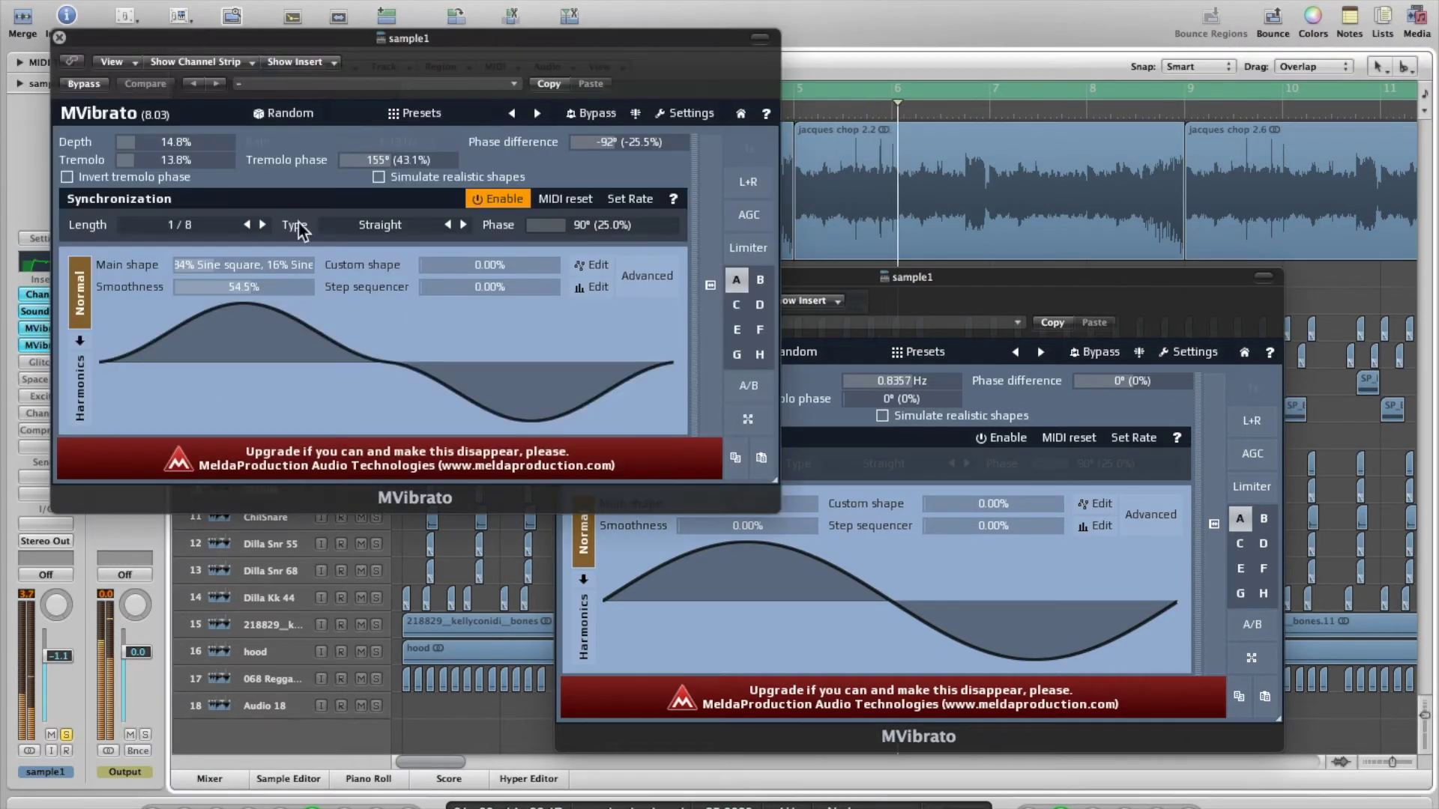
{"action": "left_click_drag", "start_coordinate": [173, 141], "coordinate": [172, 157]}
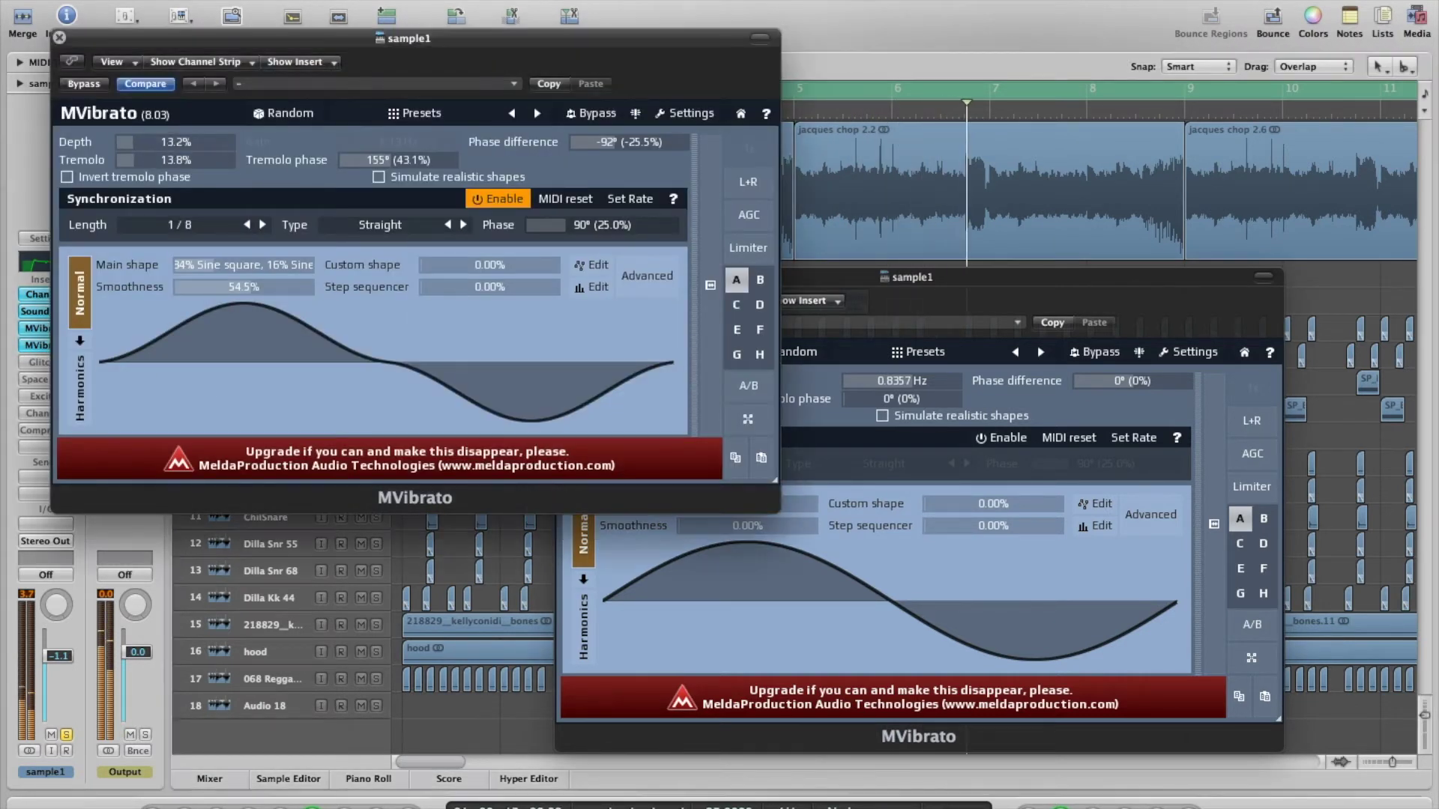
{"action": "left_click_drag", "start_coordinate": [173, 160], "coordinate": [176, 193]}
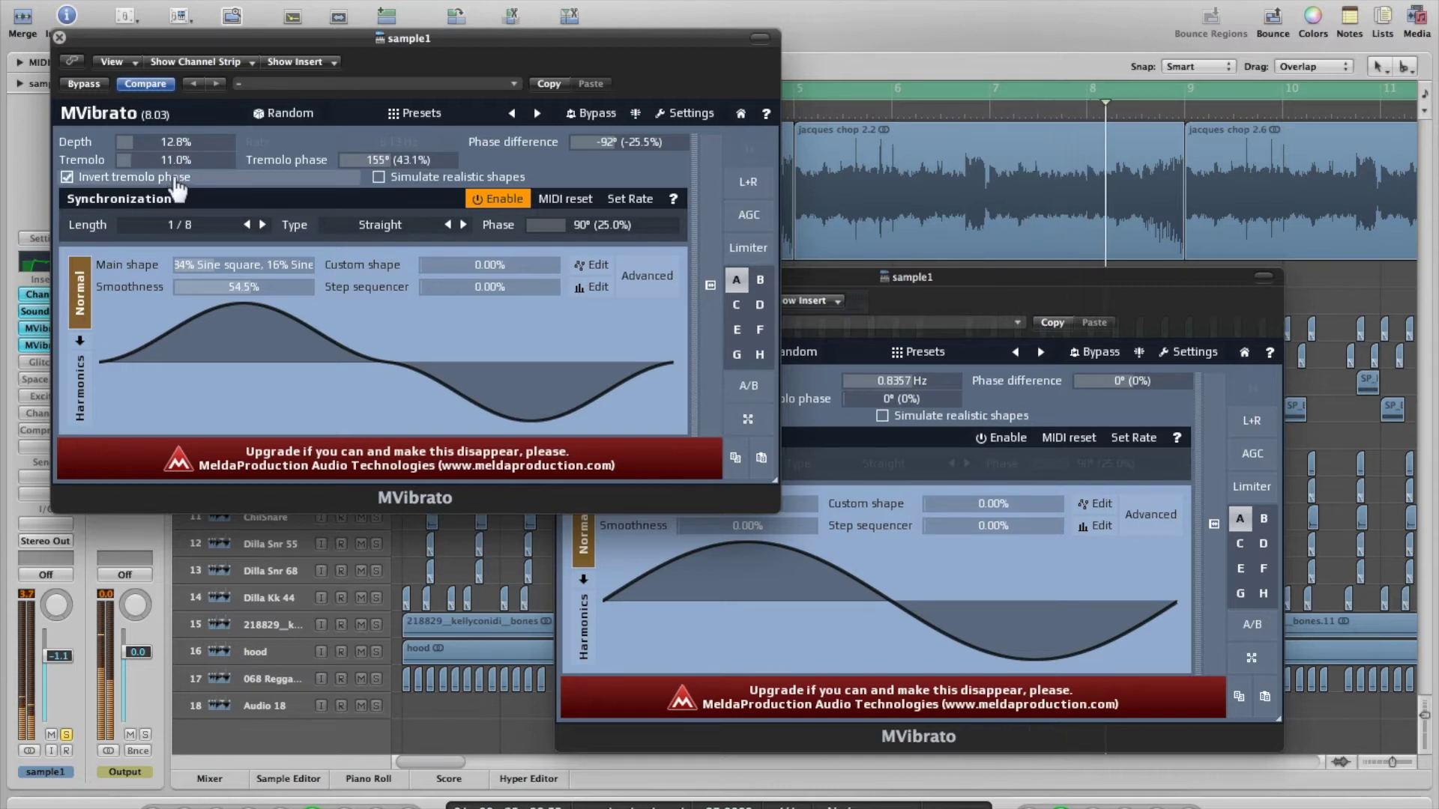
{"action": "left_click_drag", "start_coordinate": [182, 157], "coordinate": [178, 168]}
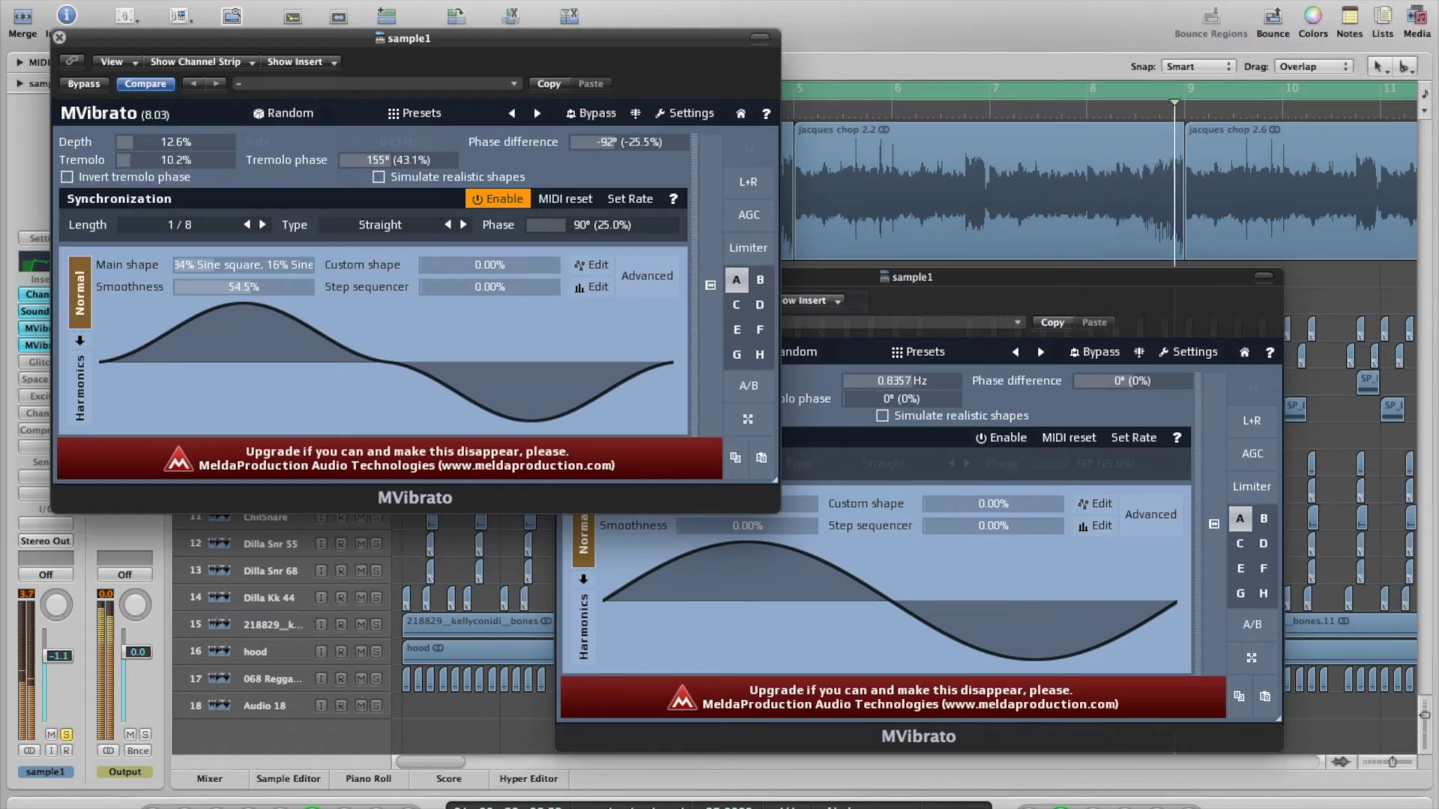
Turn on the inverted tremolo phase in the second MVibrato and close both MVibrato windows
{"action": "left_click", "coordinate": [173, 178]}
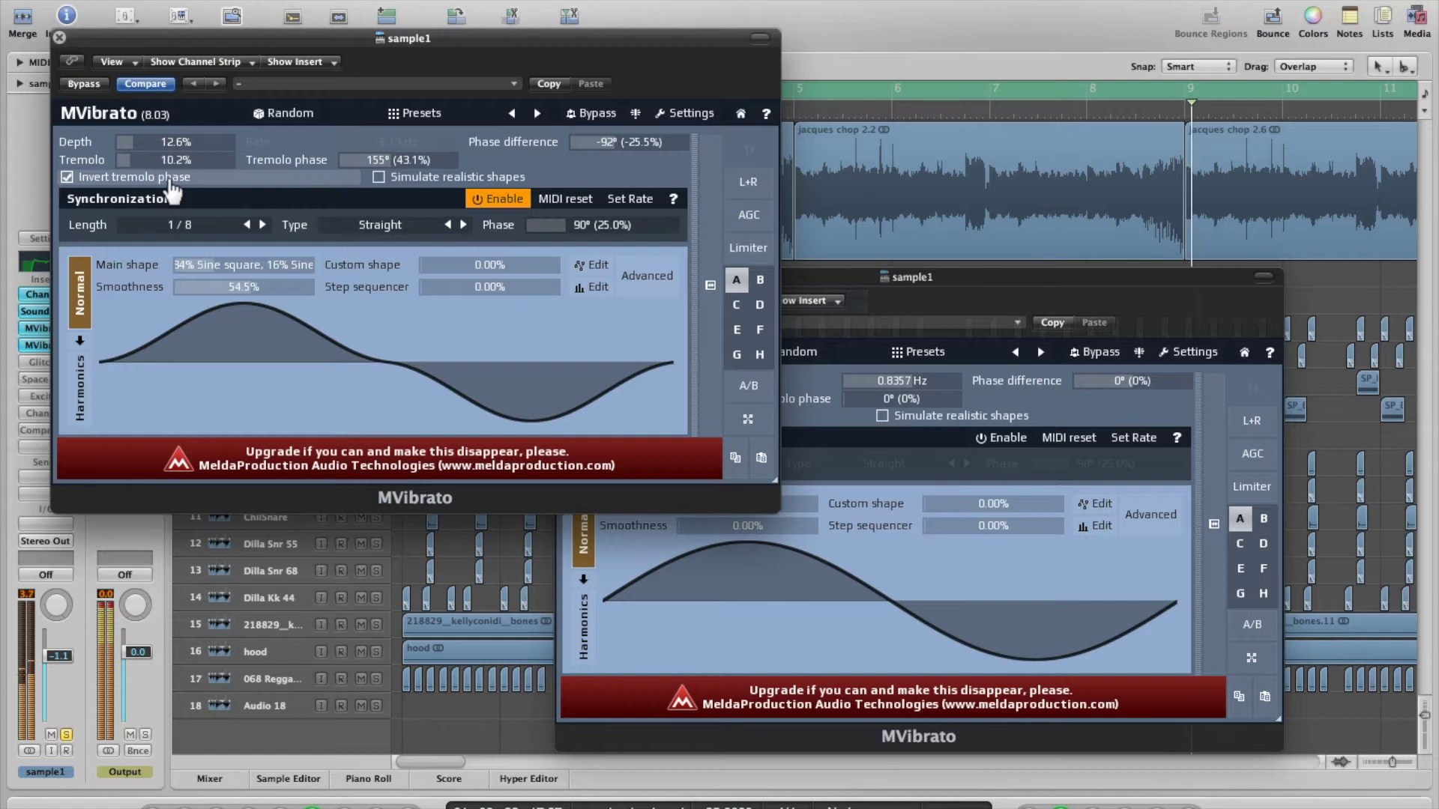
{"action": "left_click", "coordinate": [59, 37]}
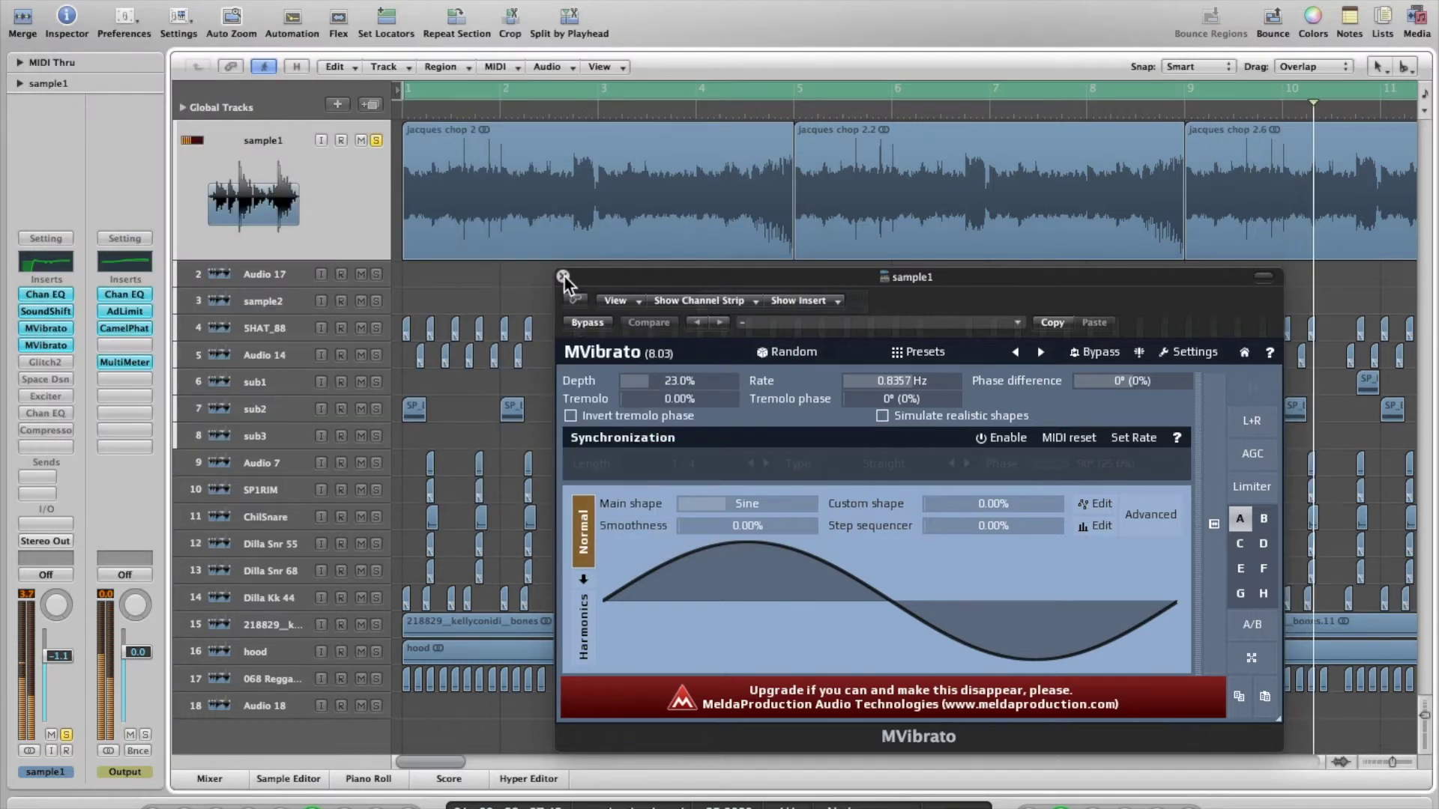
{"action": "left_click", "coordinate": [563, 276]}
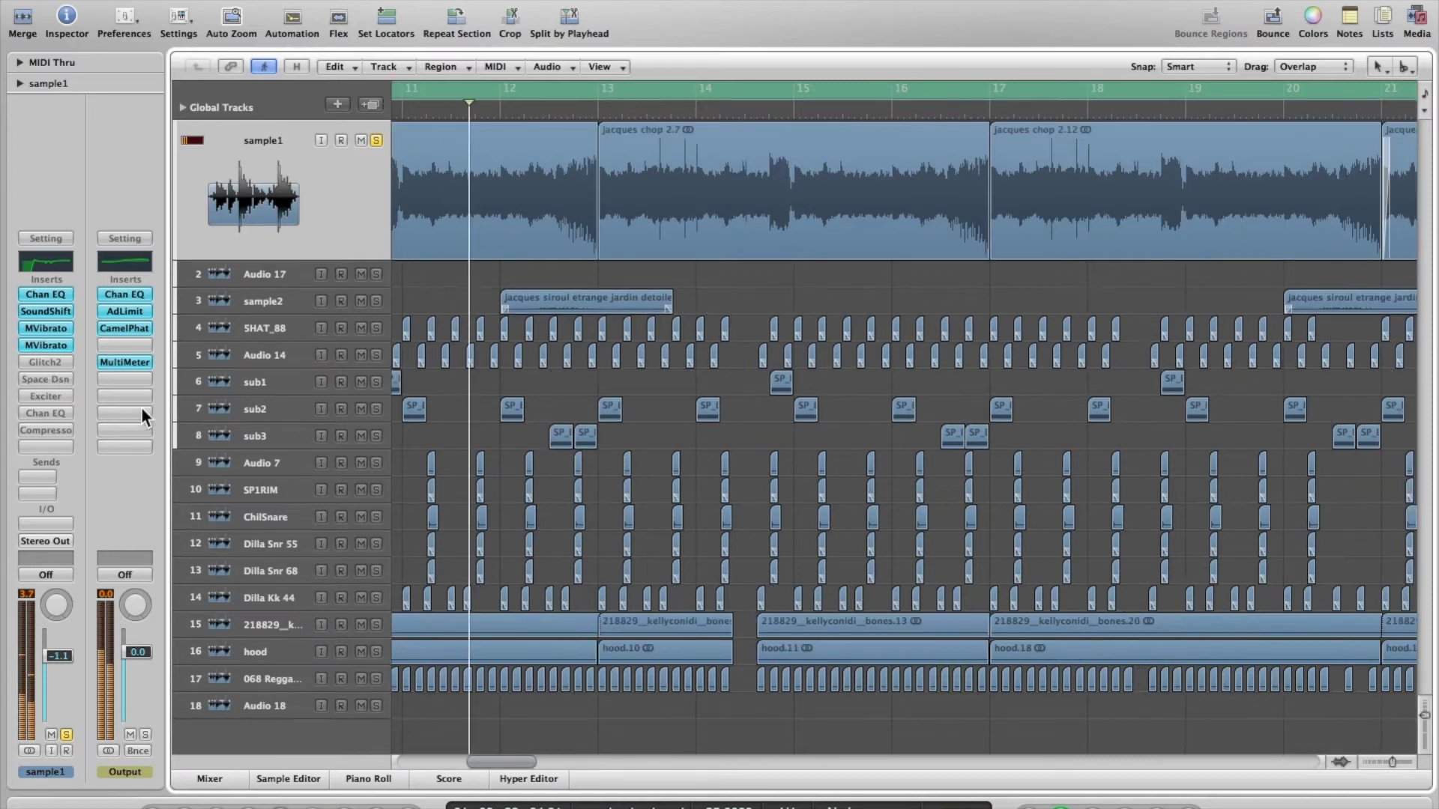
Return the playhead to the start of the song and open the Glitch2 insert on sample1, switched on
{"action": "key", "text": "Return"}
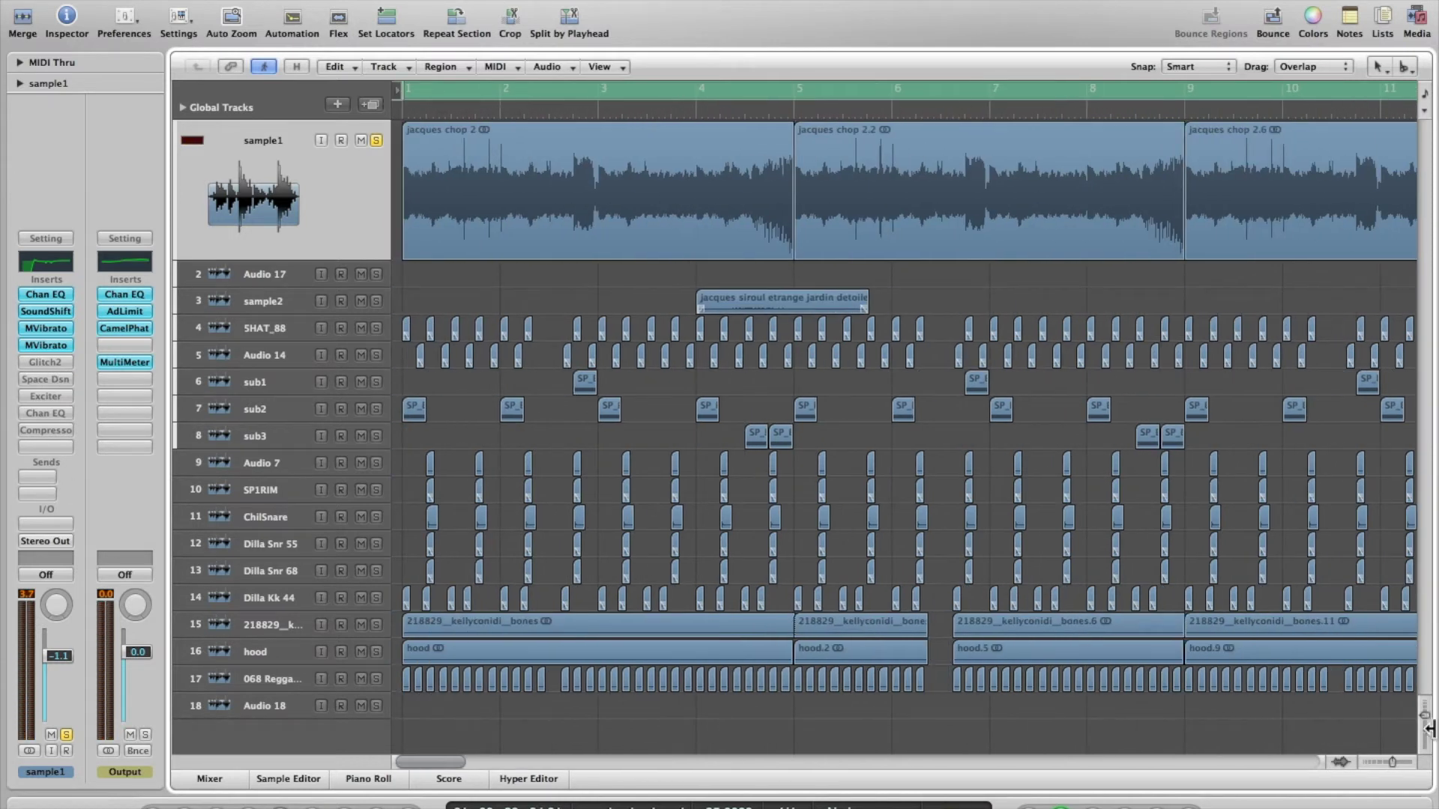
{"action": "left_click", "coordinate": [45, 362]}
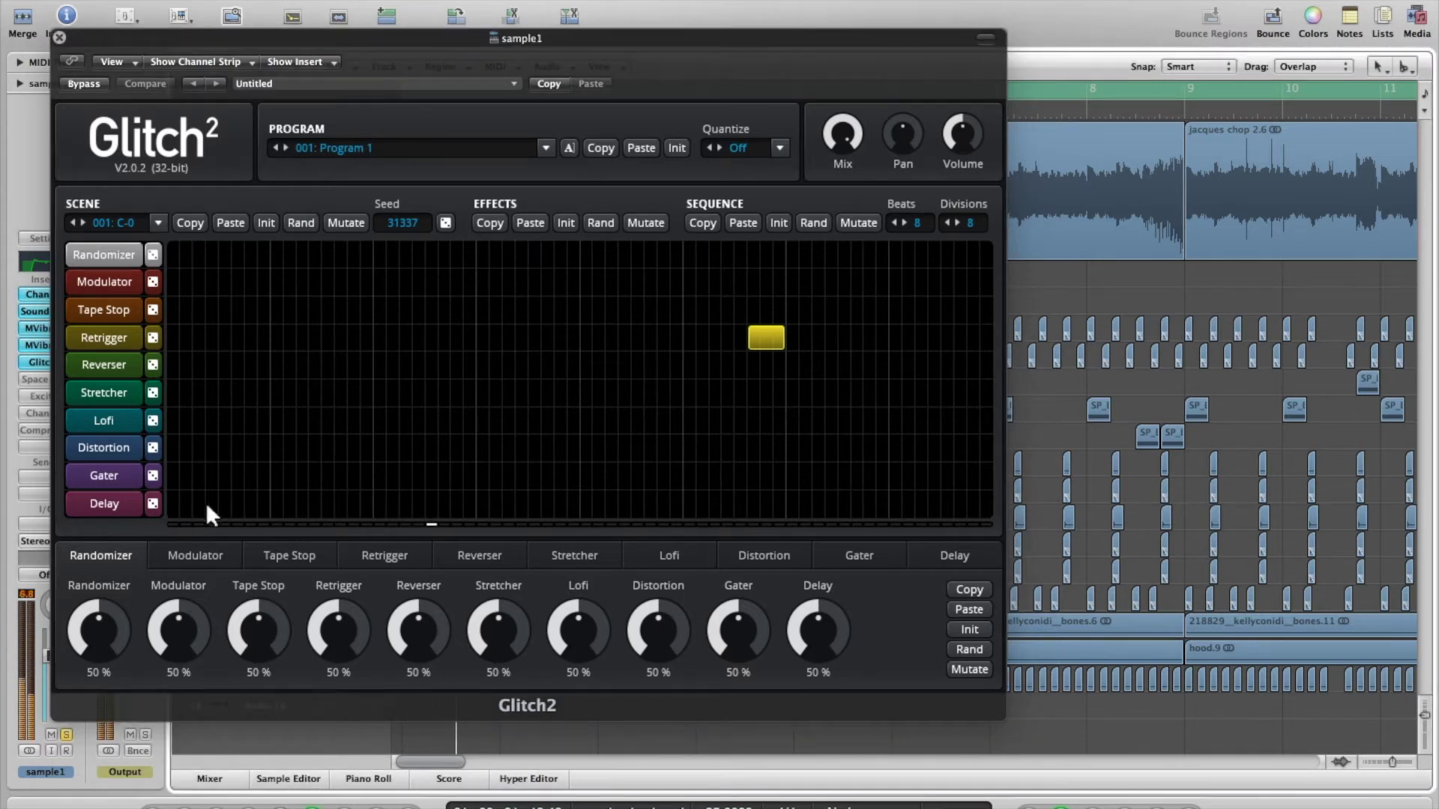
Try long Delay, Retrigger and Tape Stop blocks one after another in the Glitch2 sequence, deleting each after listening
{"action": "left_click_drag", "start_coordinate": [177, 502], "coordinate": [782, 505]}
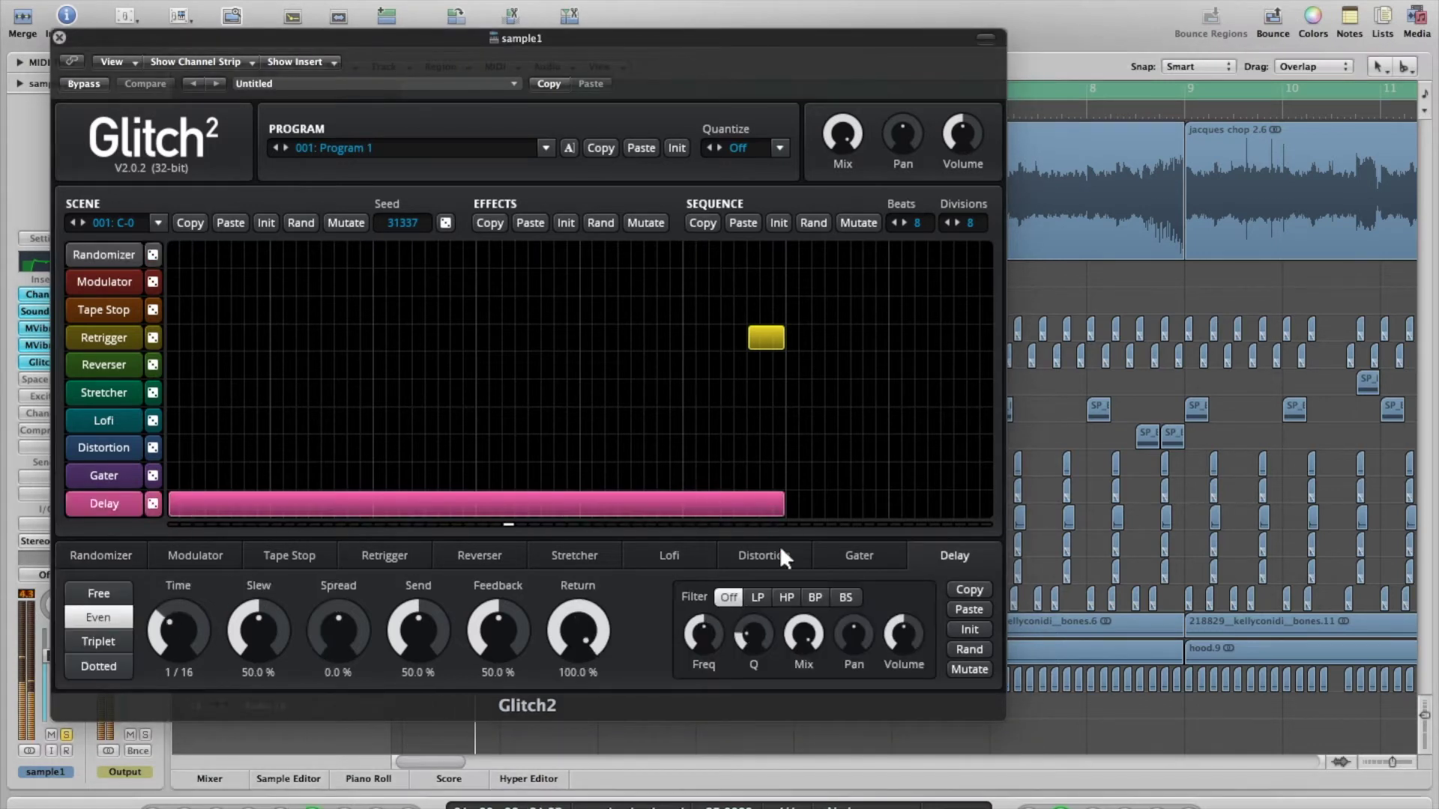
{"action": "right_click", "coordinate": [499, 501]}
{"action": "left_click_drag", "start_coordinate": [178, 335], "coordinate": [449, 339]}
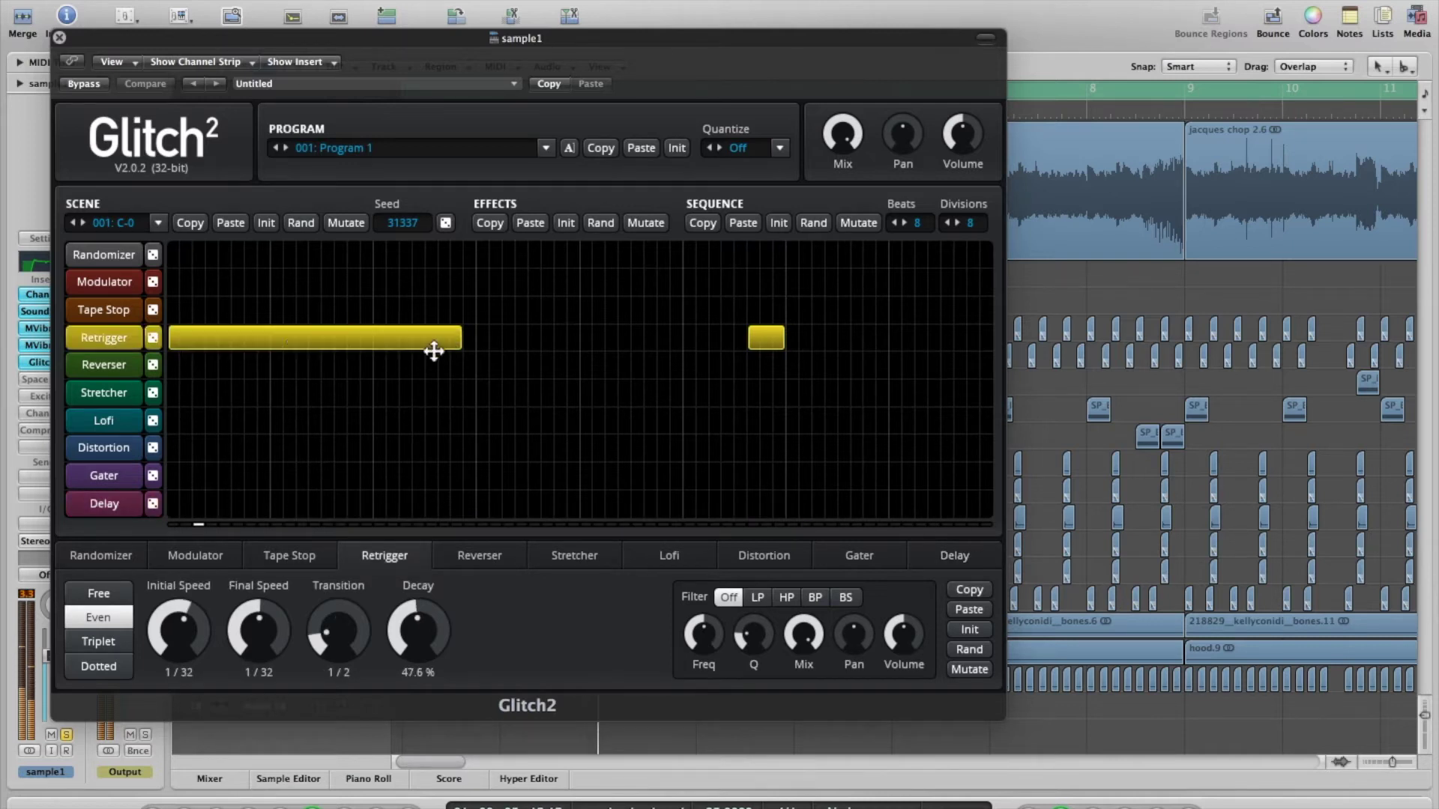
{"action": "right_click", "coordinate": [291, 341]}
{"action": "left_click_drag", "start_coordinate": [174, 303], "coordinate": [706, 309]}
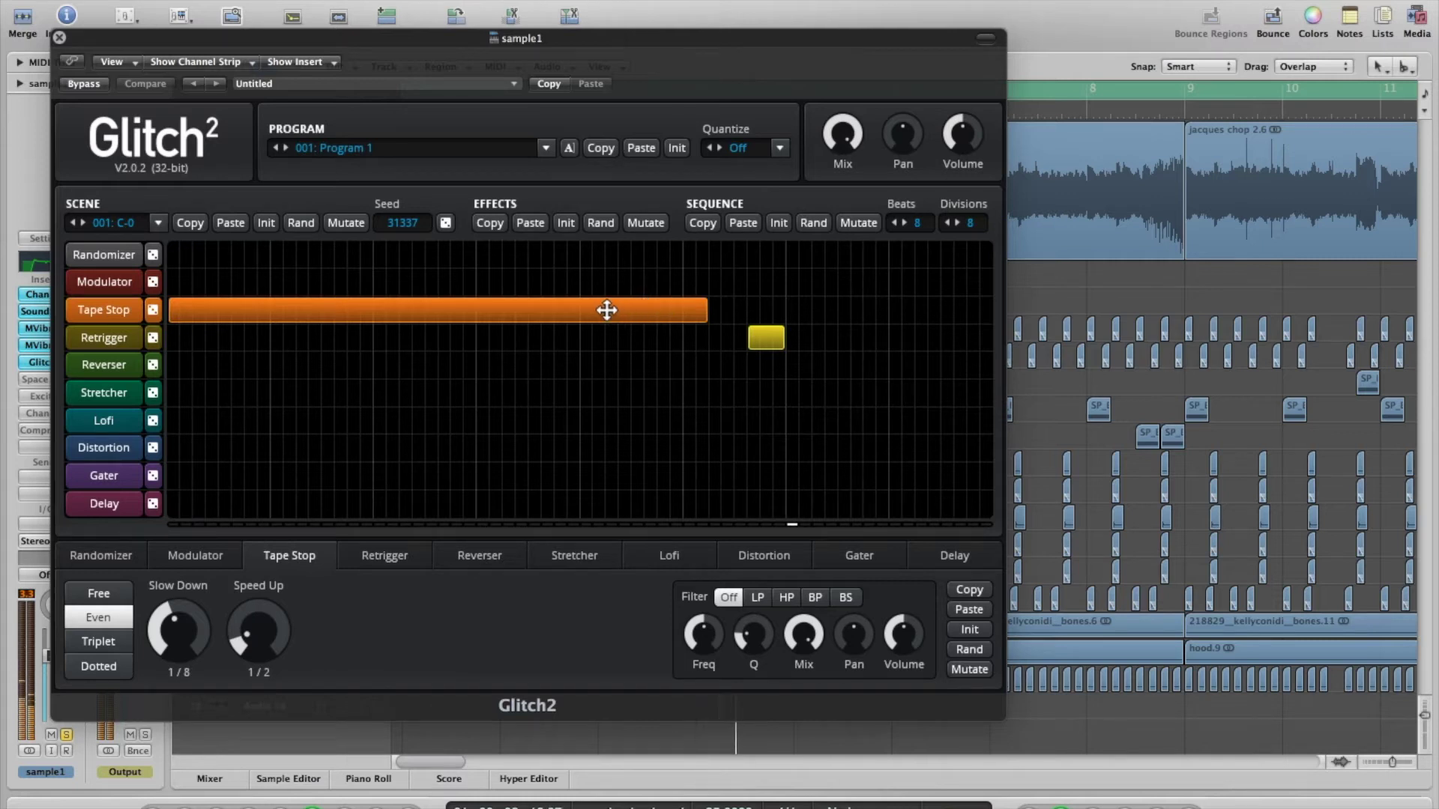
{"action": "right_click", "coordinate": [543, 315]}
Try a long Reverser block in the Glitch2 sequence, set the Reverser time to 1/16, and delete the block after listening
{"action": "left_click_drag", "start_coordinate": [199, 367], "coordinate": [607, 369]}
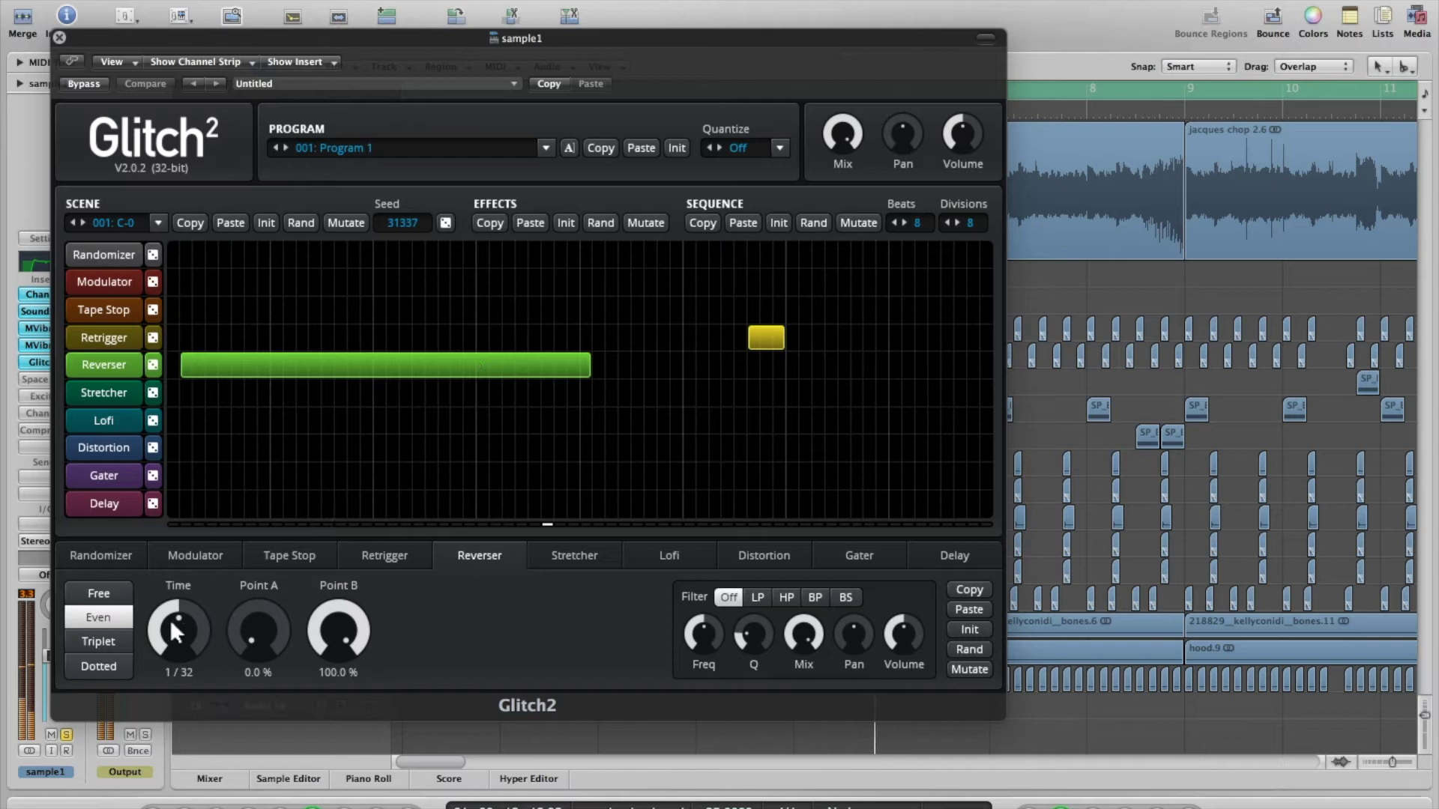
{"action": "left_click_drag", "start_coordinate": [171, 631], "coordinate": [171, 627]}
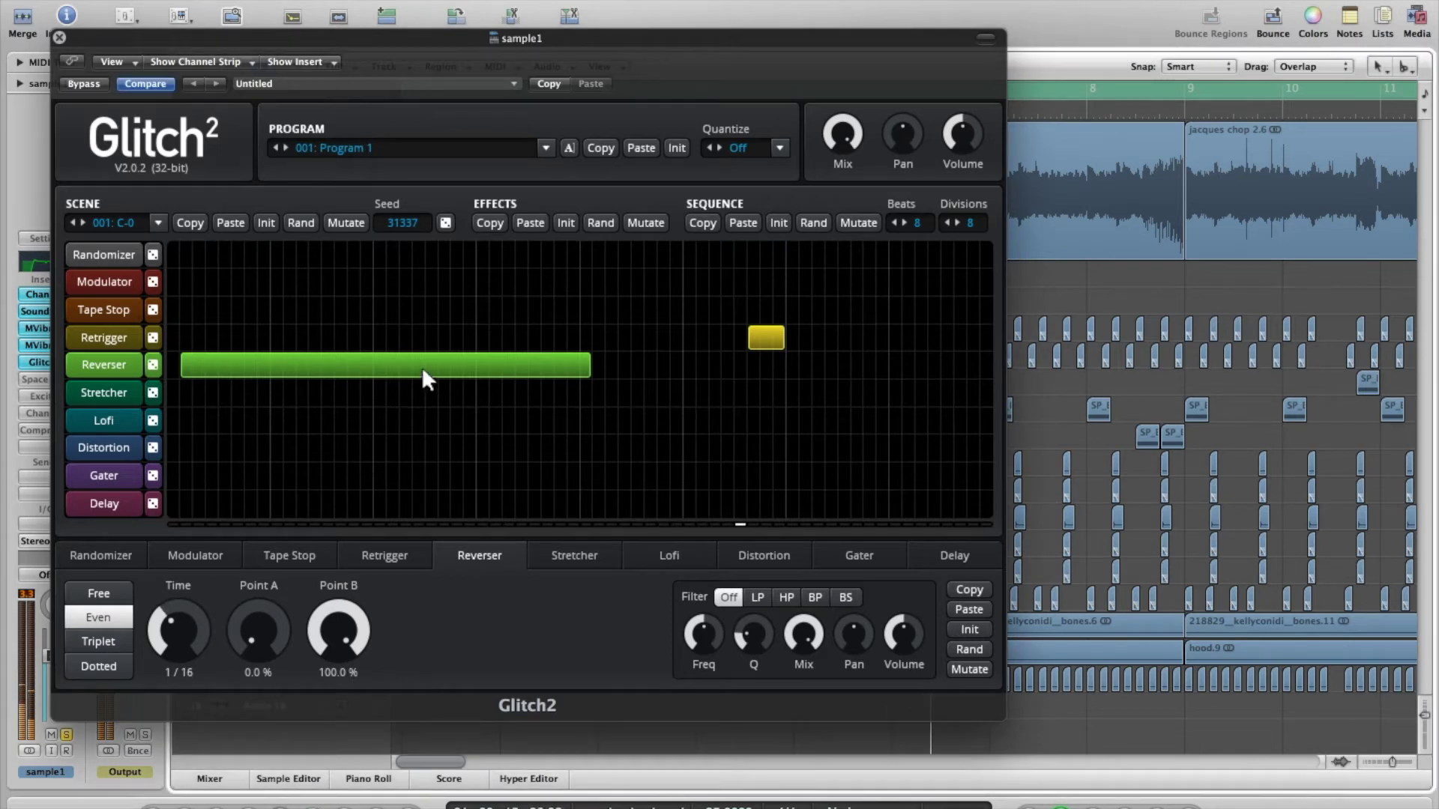
{"action": "left_click_drag", "start_coordinate": [173, 628], "coordinate": [172, 628]}
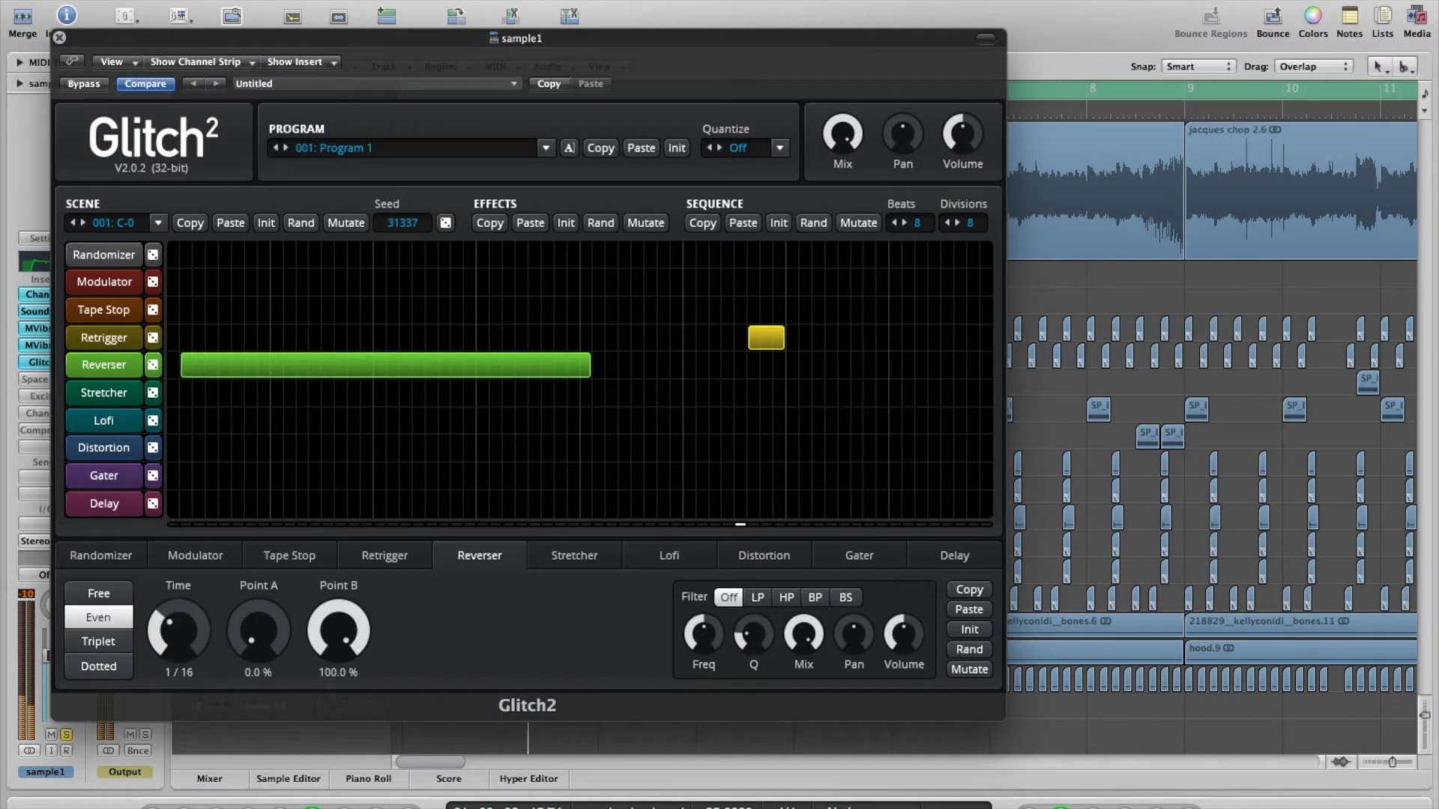
{"action": "right_click", "coordinate": [332, 373]}
Try long Stretcher and Gater blocks one after another in the Glitch2 sequence, deleting each after listening
{"action": "left_click_drag", "start_coordinate": [210, 392], "coordinate": [506, 399]}
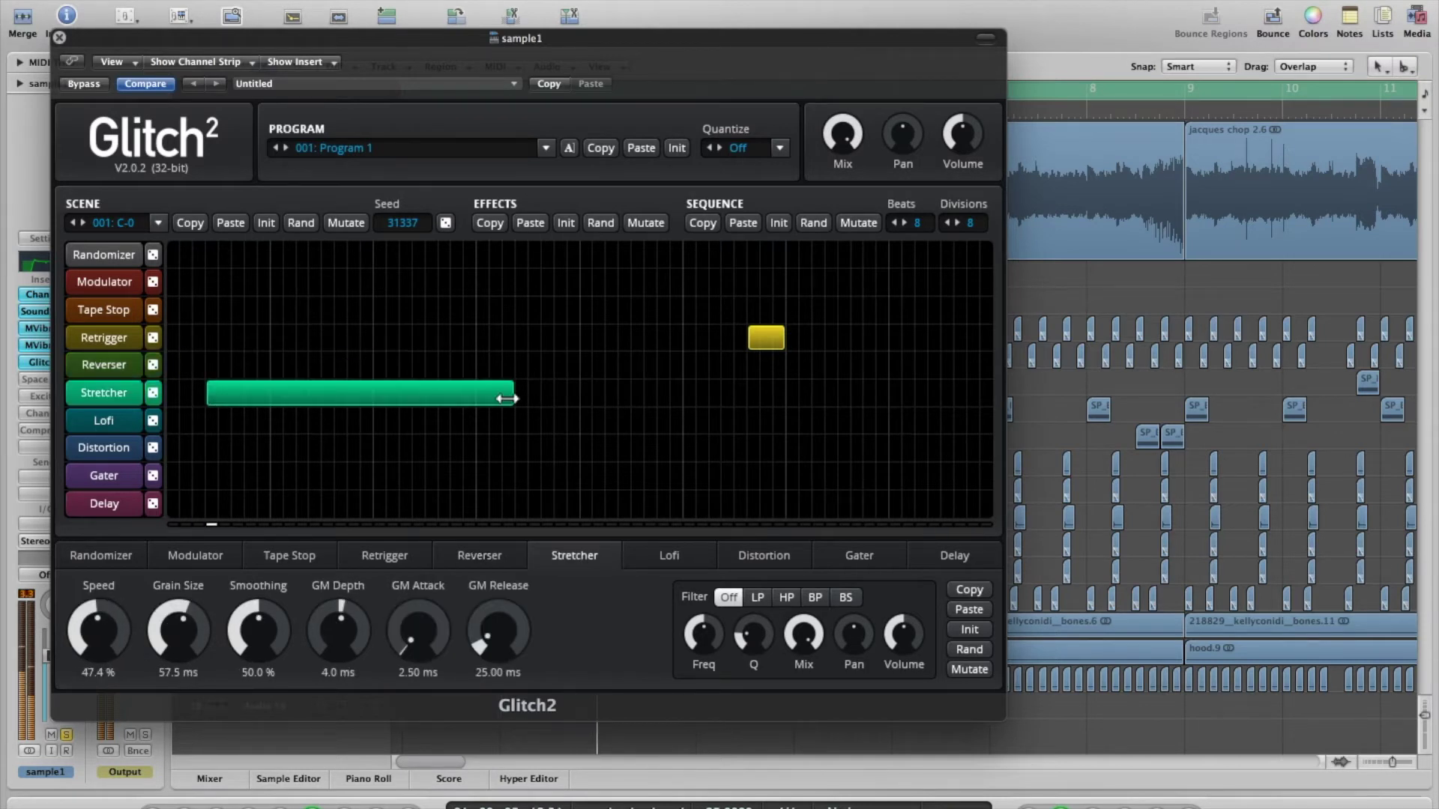
{"action": "right_click", "coordinate": [386, 396]}
{"action": "left_click_drag", "start_coordinate": [398, 477], "coordinate": [974, 478]}
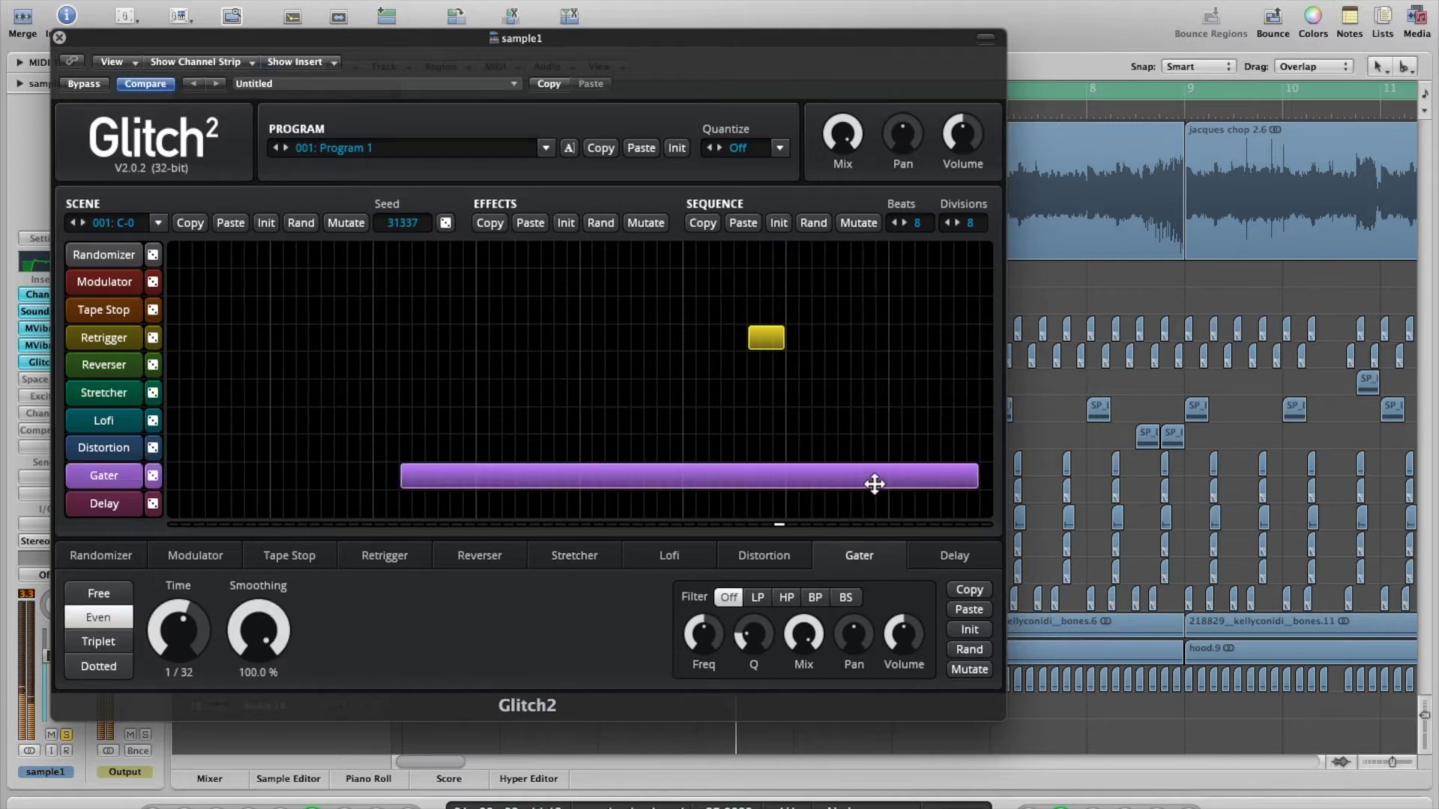
{"action": "right_click", "coordinate": [839, 477]}
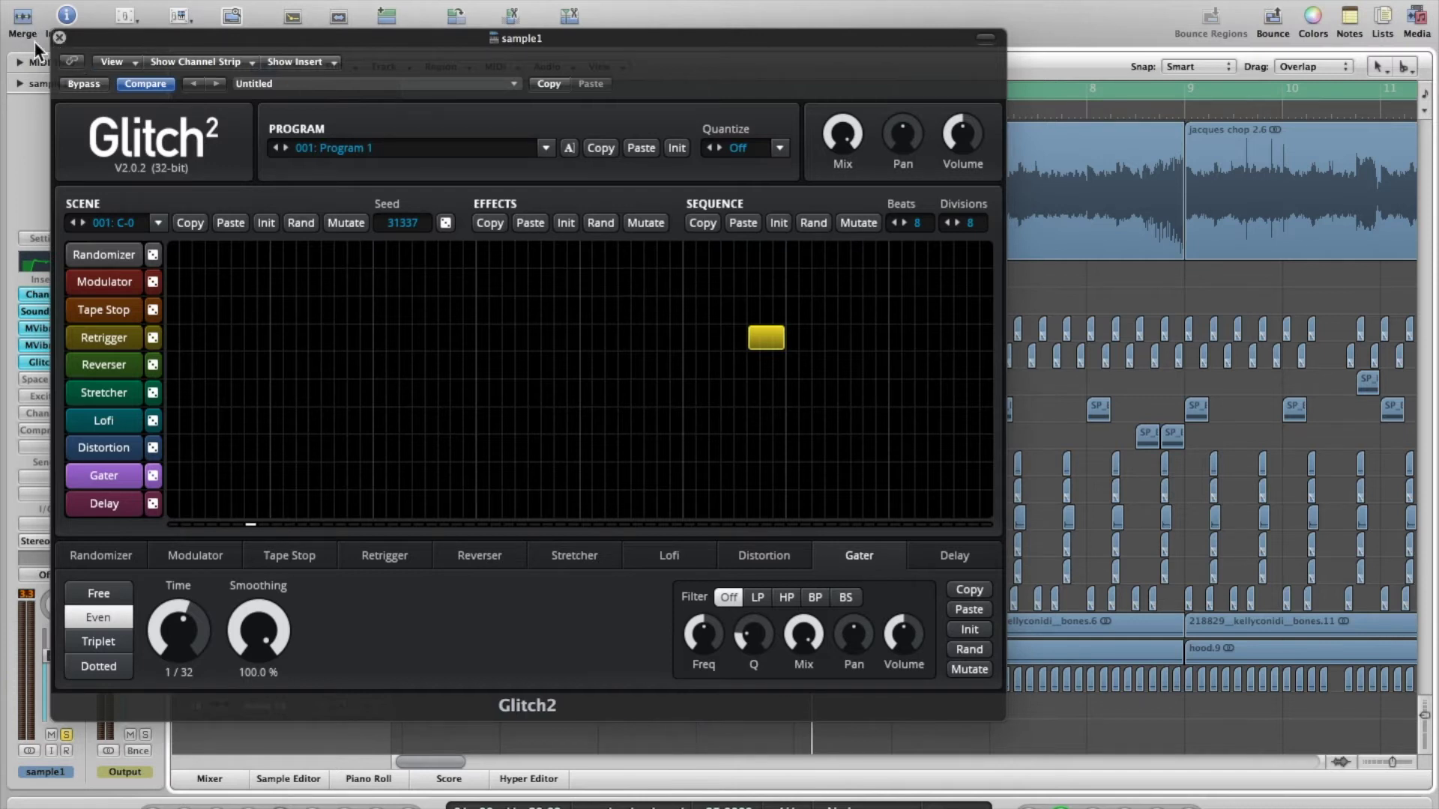
Close Glitch2 and open the Space Designer insert on sample1, placing its window clear of the channel strip
{"action": "left_click", "coordinate": [59, 38]}
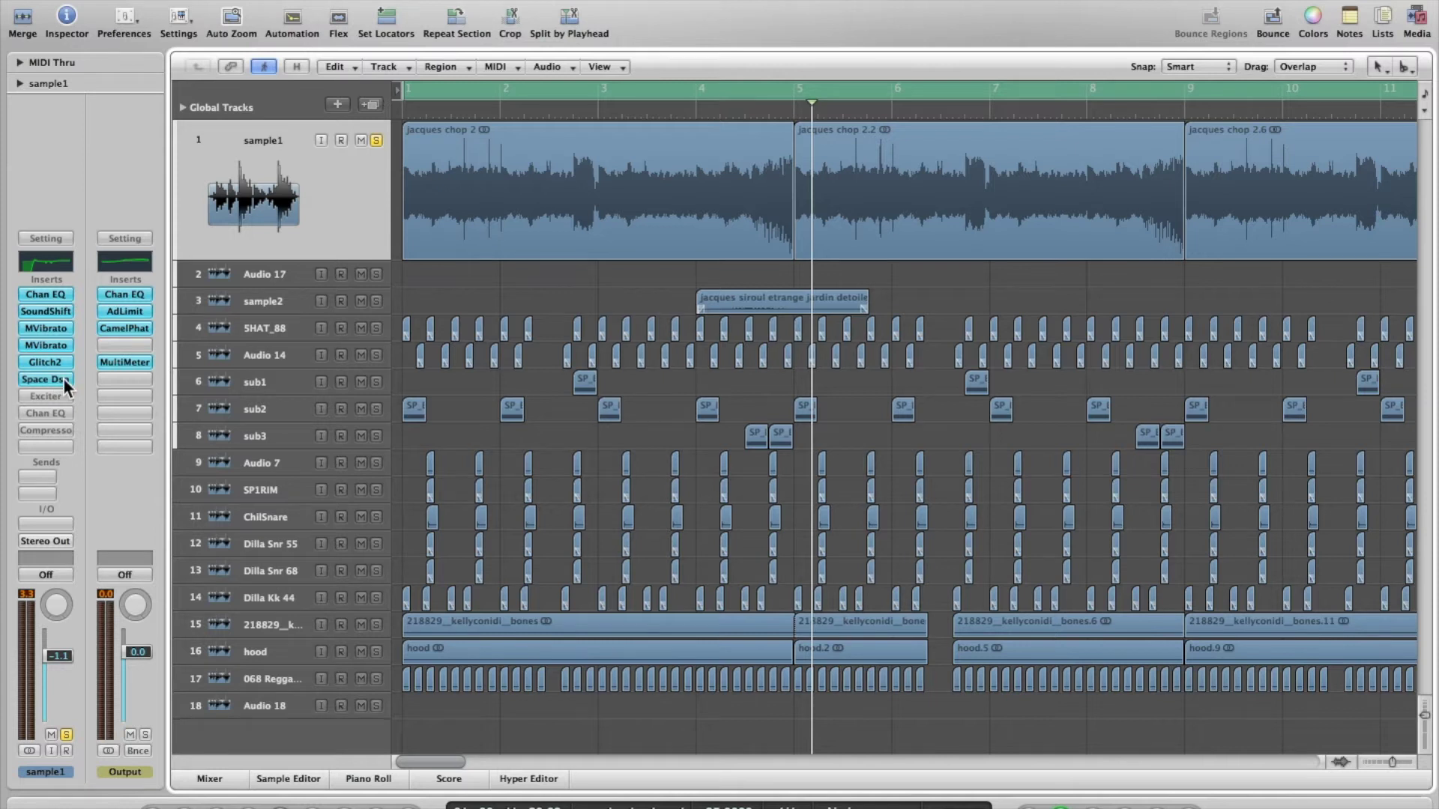
{"action": "left_click", "coordinate": [63, 378]}
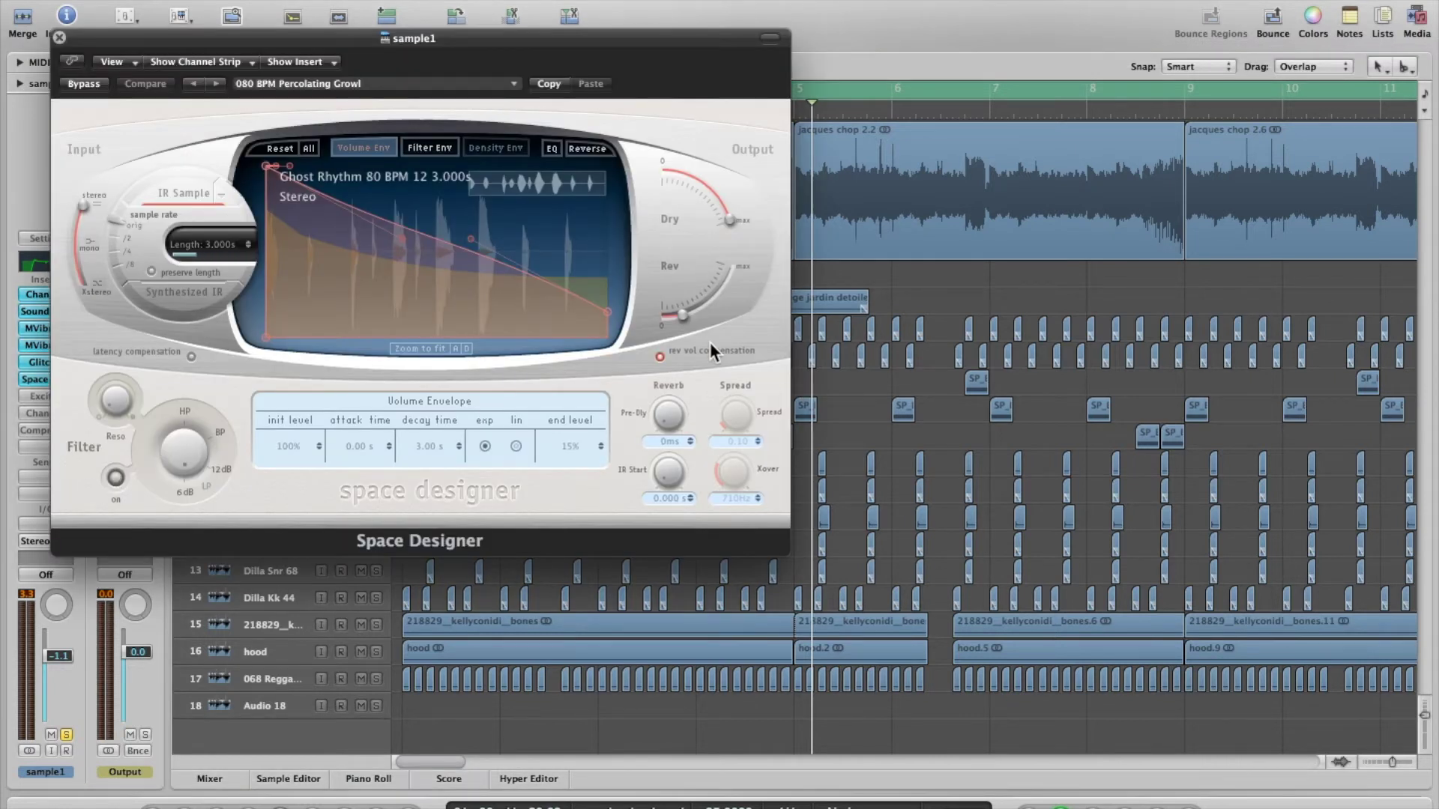
{"action": "left_click_drag", "start_coordinate": [457, 39], "coordinate": [911, 237]}
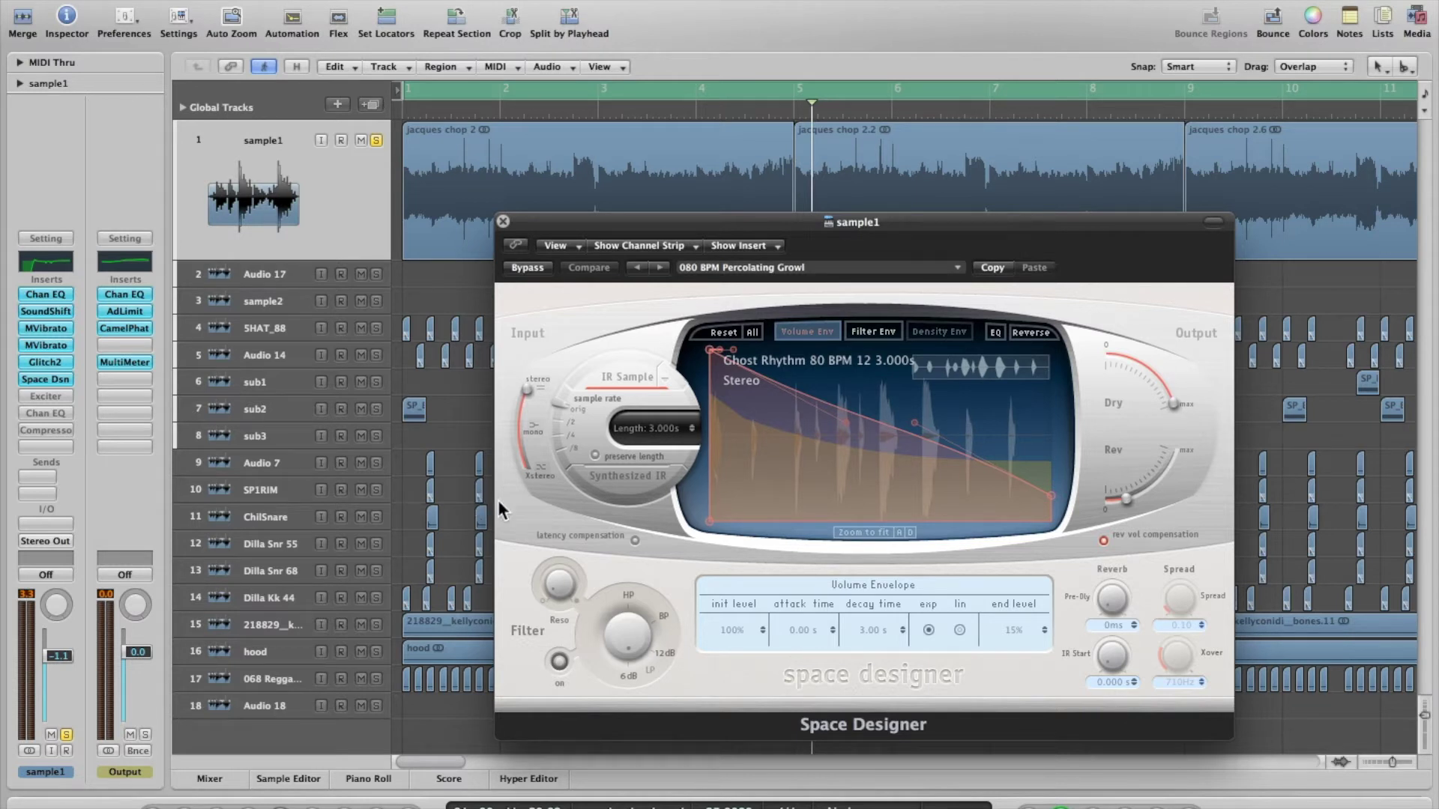
Play the song from the start and isolate the reverb by lowering Space Designer's Dry level to zero and adjusting its Rev level
{"action": "key", "text": "space"}
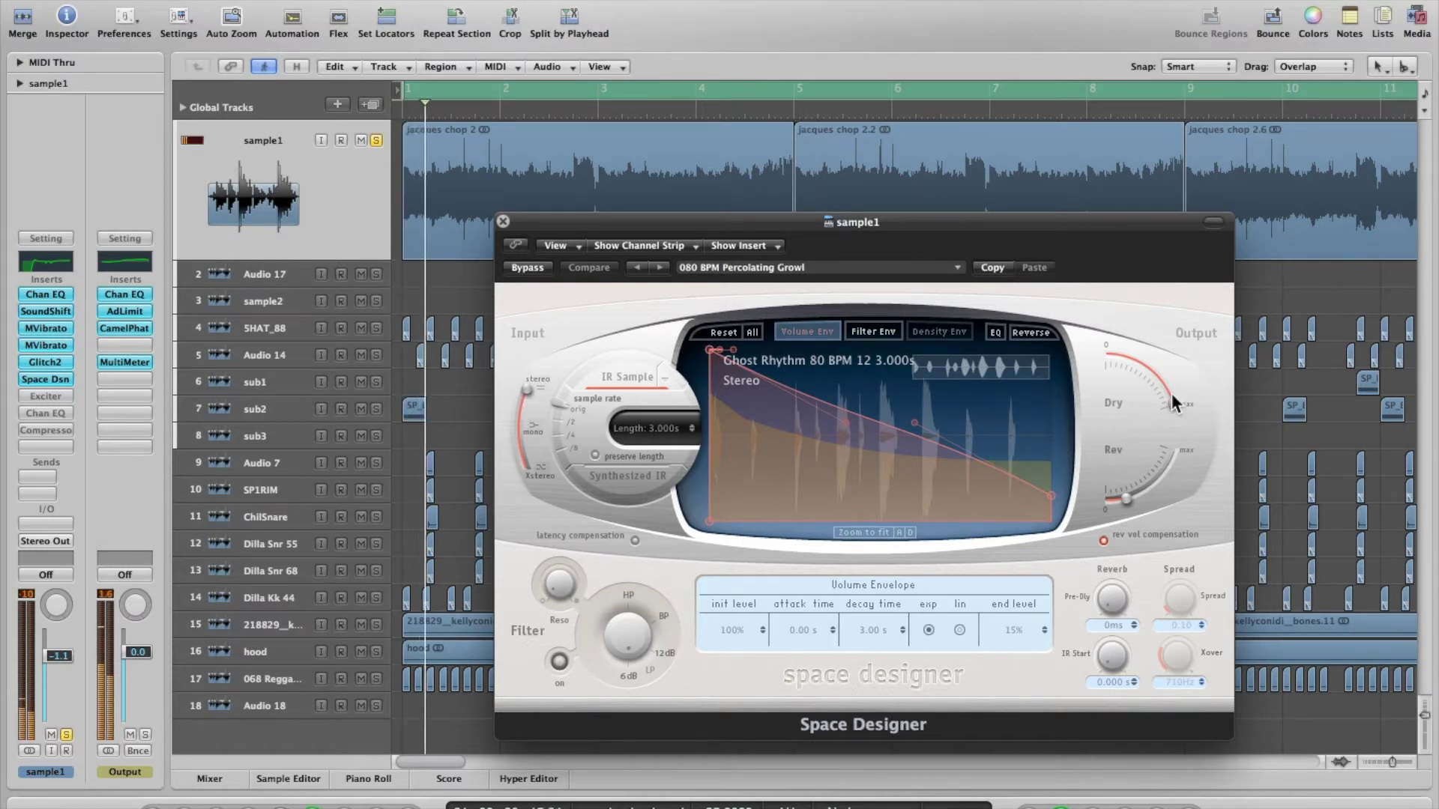
{"action": "left_click_drag", "start_coordinate": [1171, 400], "coordinate": [1090, 332]}
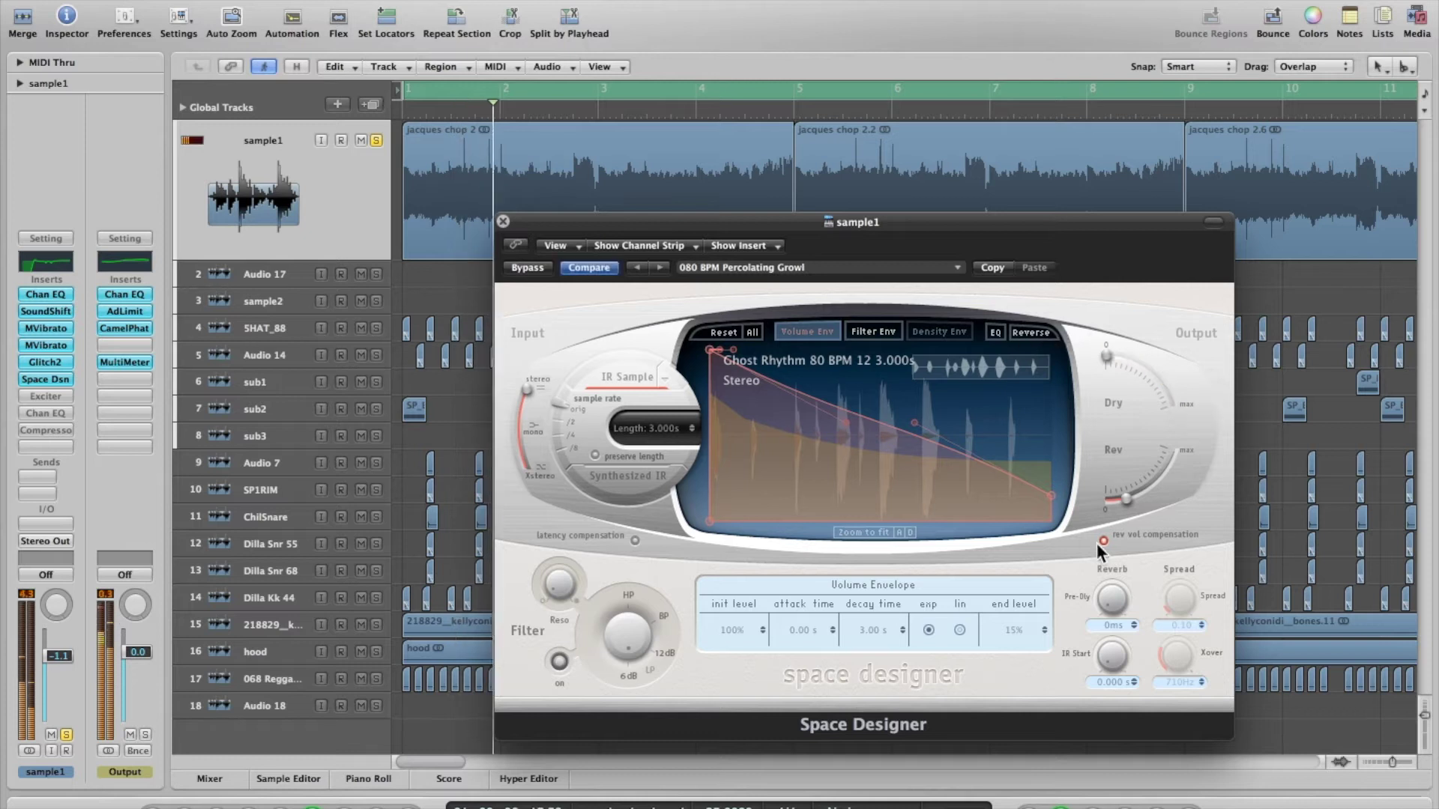
{"action": "left_click_drag", "start_coordinate": [1123, 505], "coordinate": [1144, 498]}
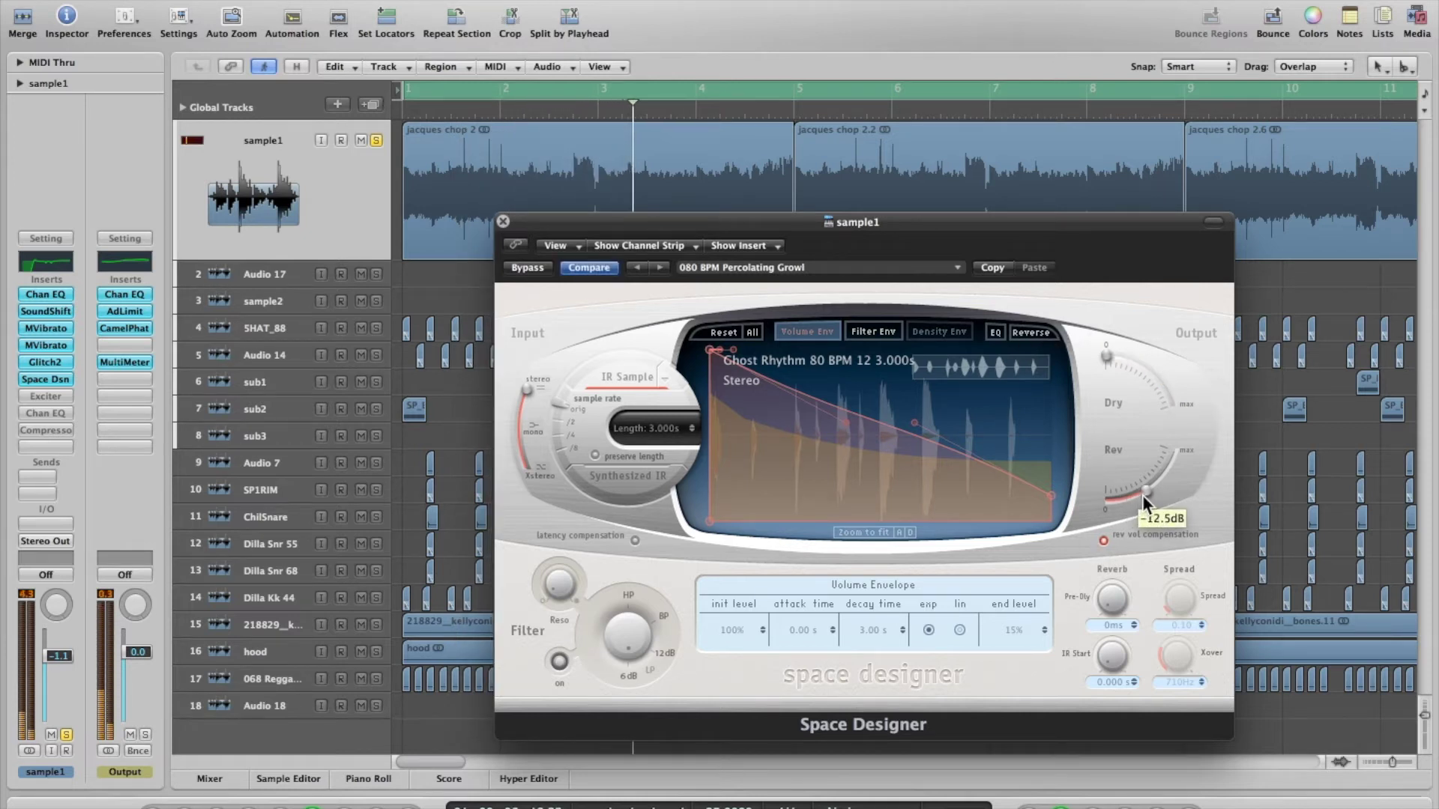
{"action": "left_click_drag", "start_coordinate": [1145, 504], "coordinate": [1133, 505]}
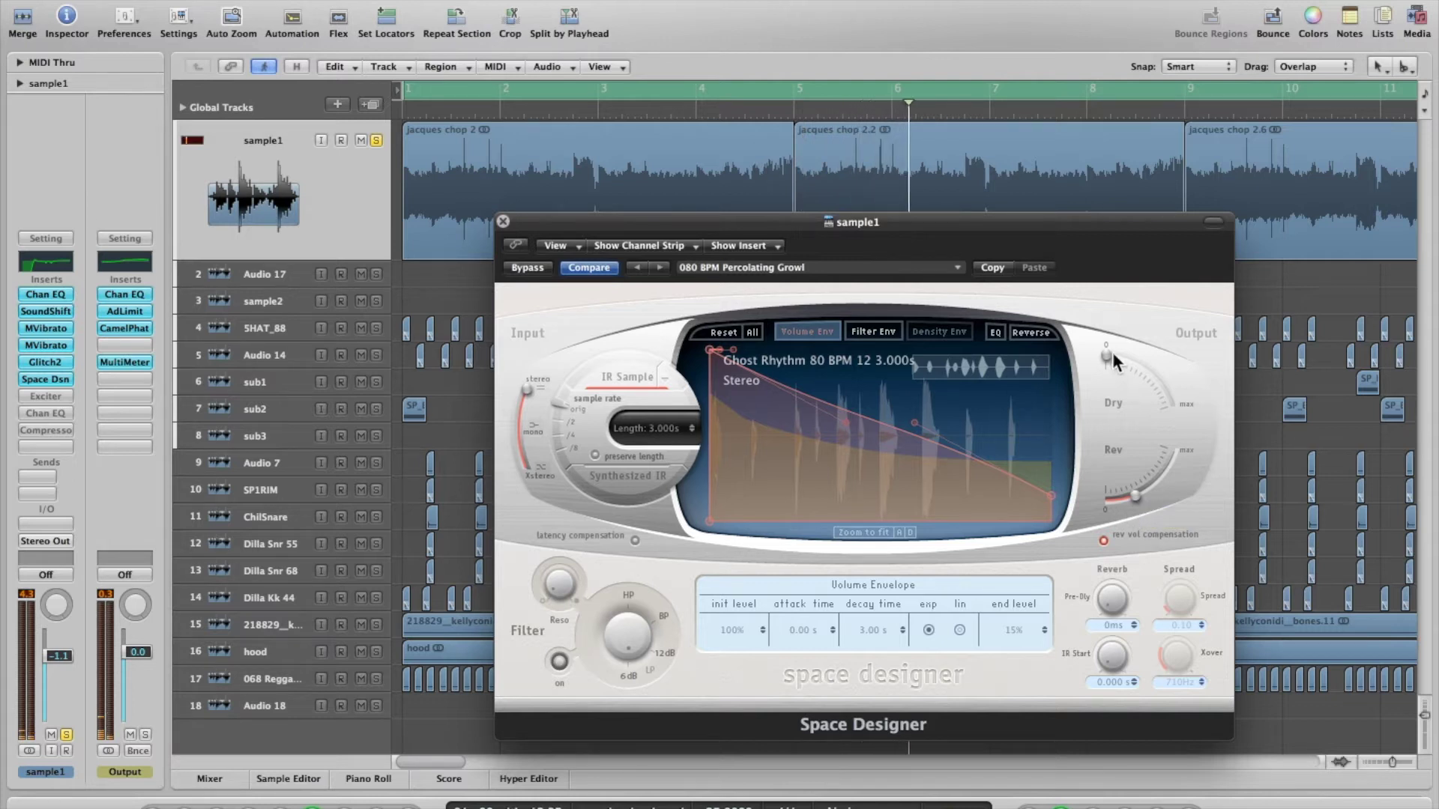
Raise Space Designer's Dry level back to near maximum, fine-tune the Rev level and close the plug-in
{"action": "left_click_drag", "start_coordinate": [1109, 353], "coordinate": [1170, 404]}
{"action": "left_click", "coordinate": [1135, 501]}
{"action": "left_click_drag", "start_coordinate": [1136, 492], "coordinate": [1134, 491]}
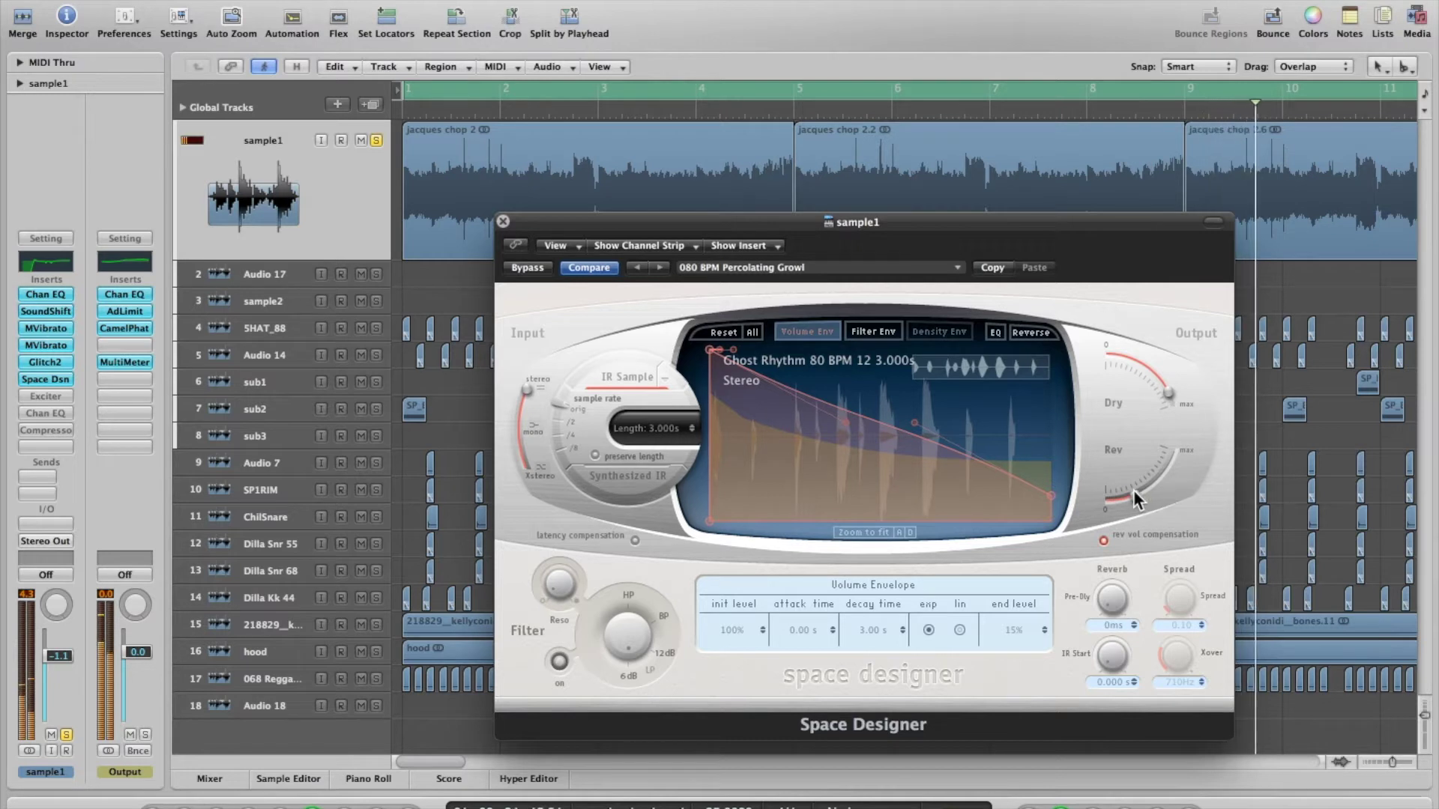
{"action": "left_click", "coordinate": [502, 221]}
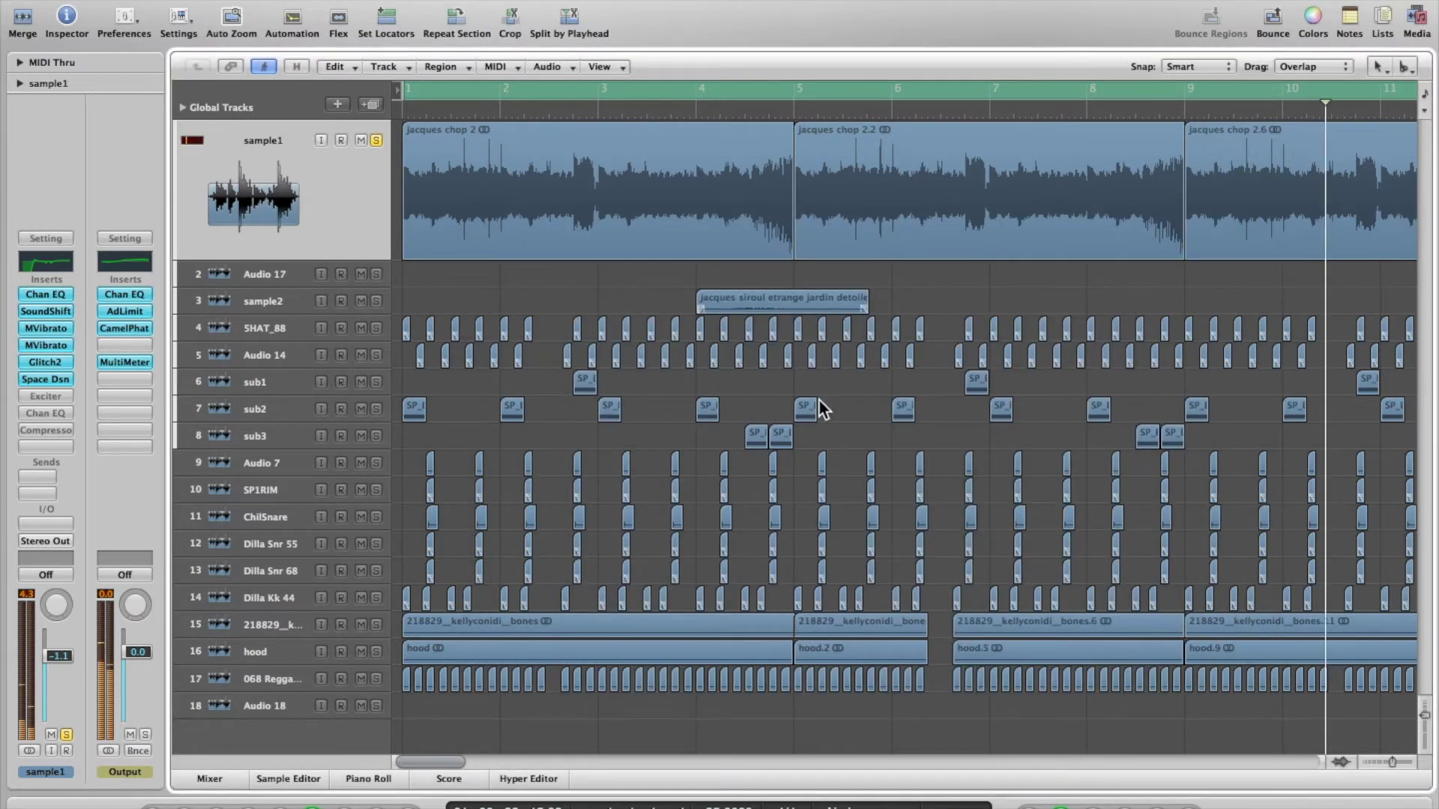
Re-enable the Exciter insert on sample1 and open it, placing its window over the track area
{"action": "left_click_drag", "start_coordinate": [1391, 763], "coordinate": [1388, 764]}
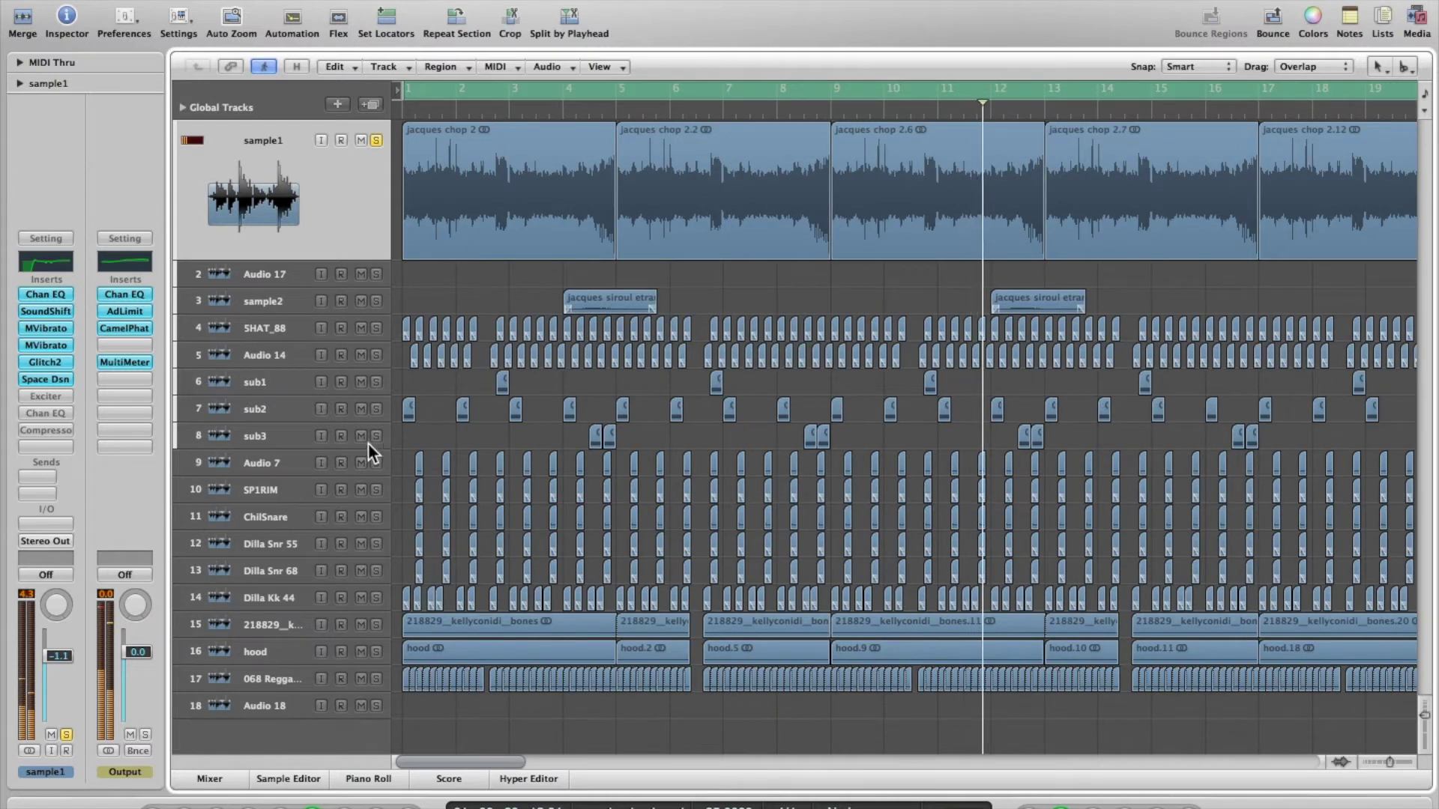
{"action": "left_click", "coordinate": [54, 397], "text": "alt"}
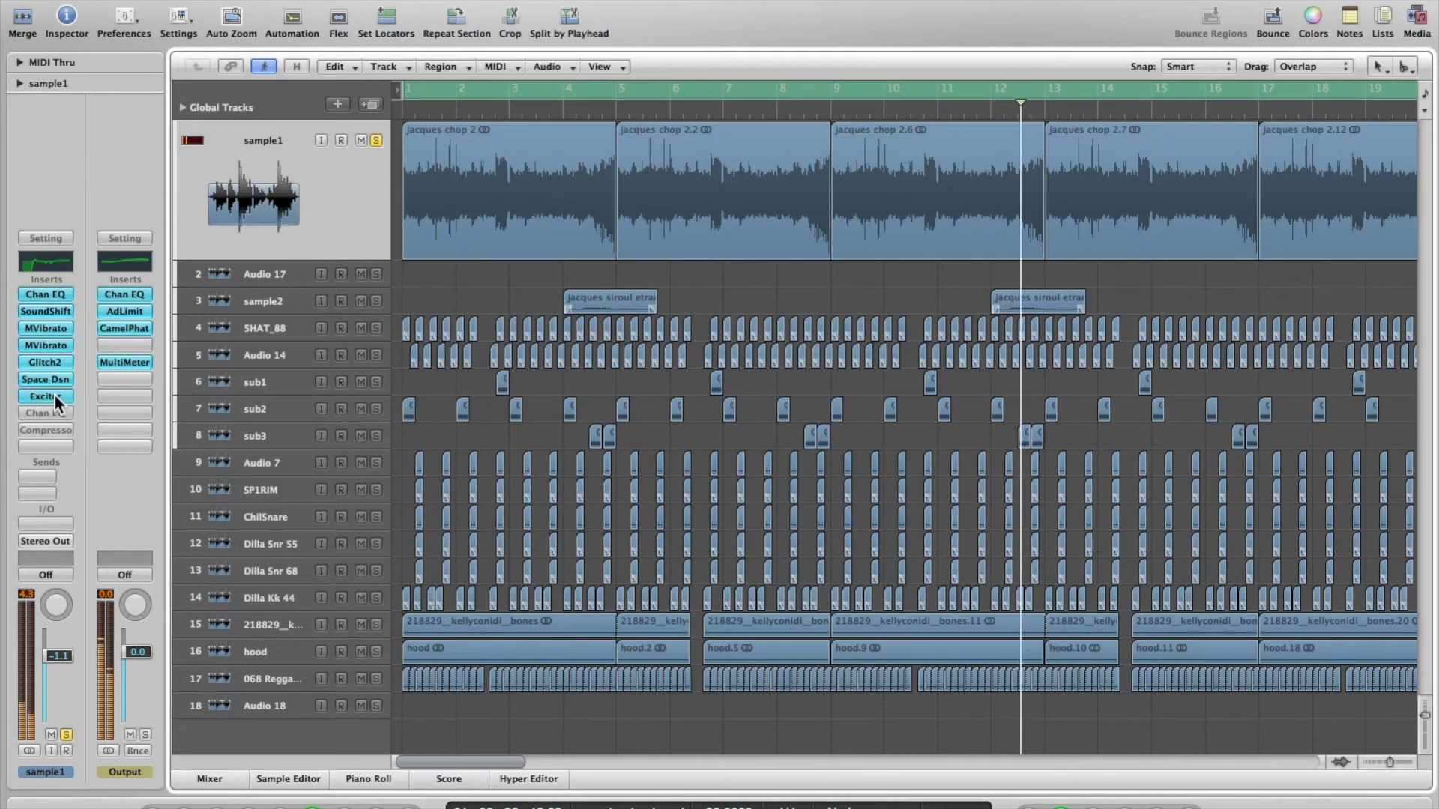
{"action": "left_click", "coordinate": [54, 394]}
{"action": "left_click_drag", "start_coordinate": [175, 21], "coordinate": [608, 296]}
Play from the start of the song, compare the sample with the Exciter bypassed and active, and close the Exciter
{"action": "key", "text": "Return"}
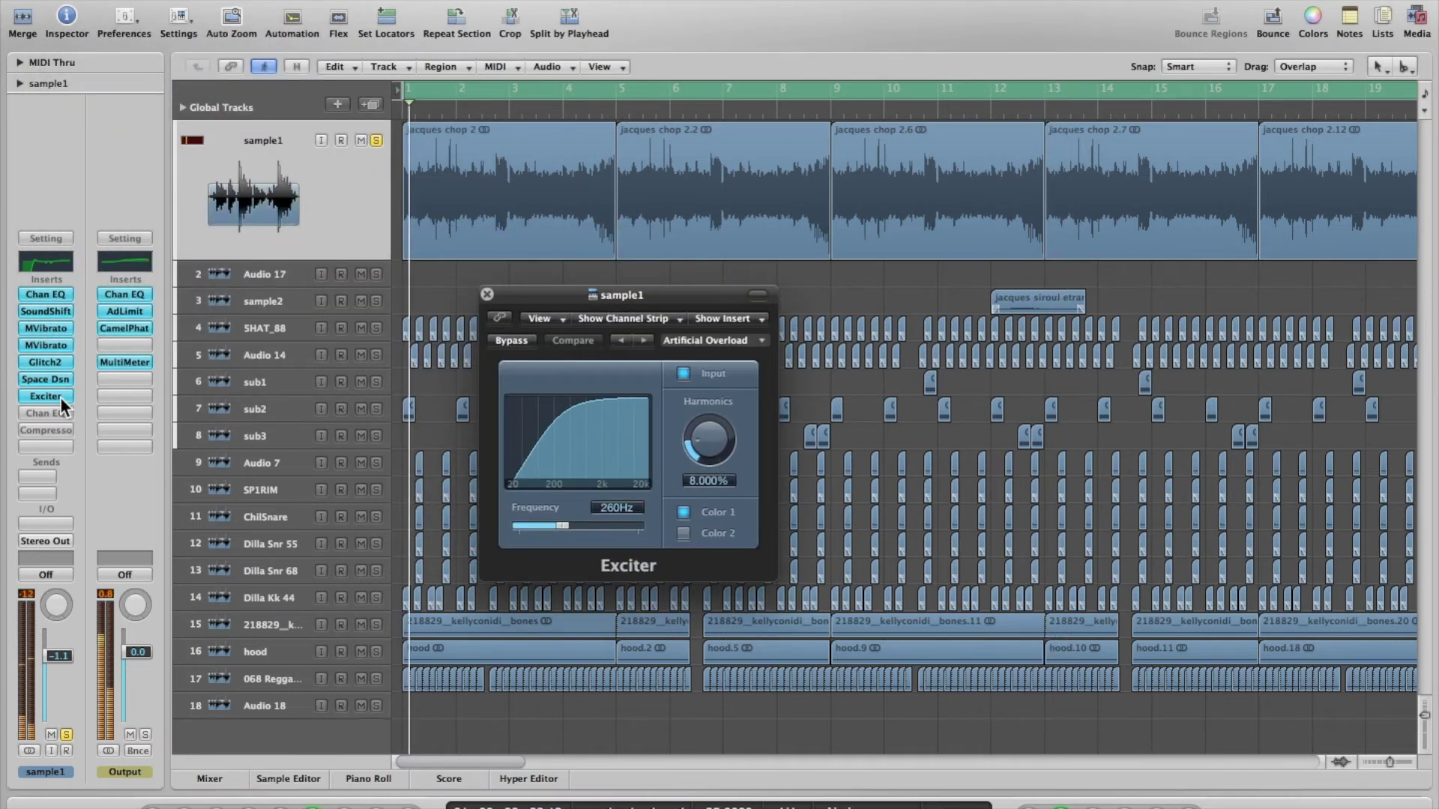
{"action": "left_click", "coordinate": [58, 395], "text": "alt"}
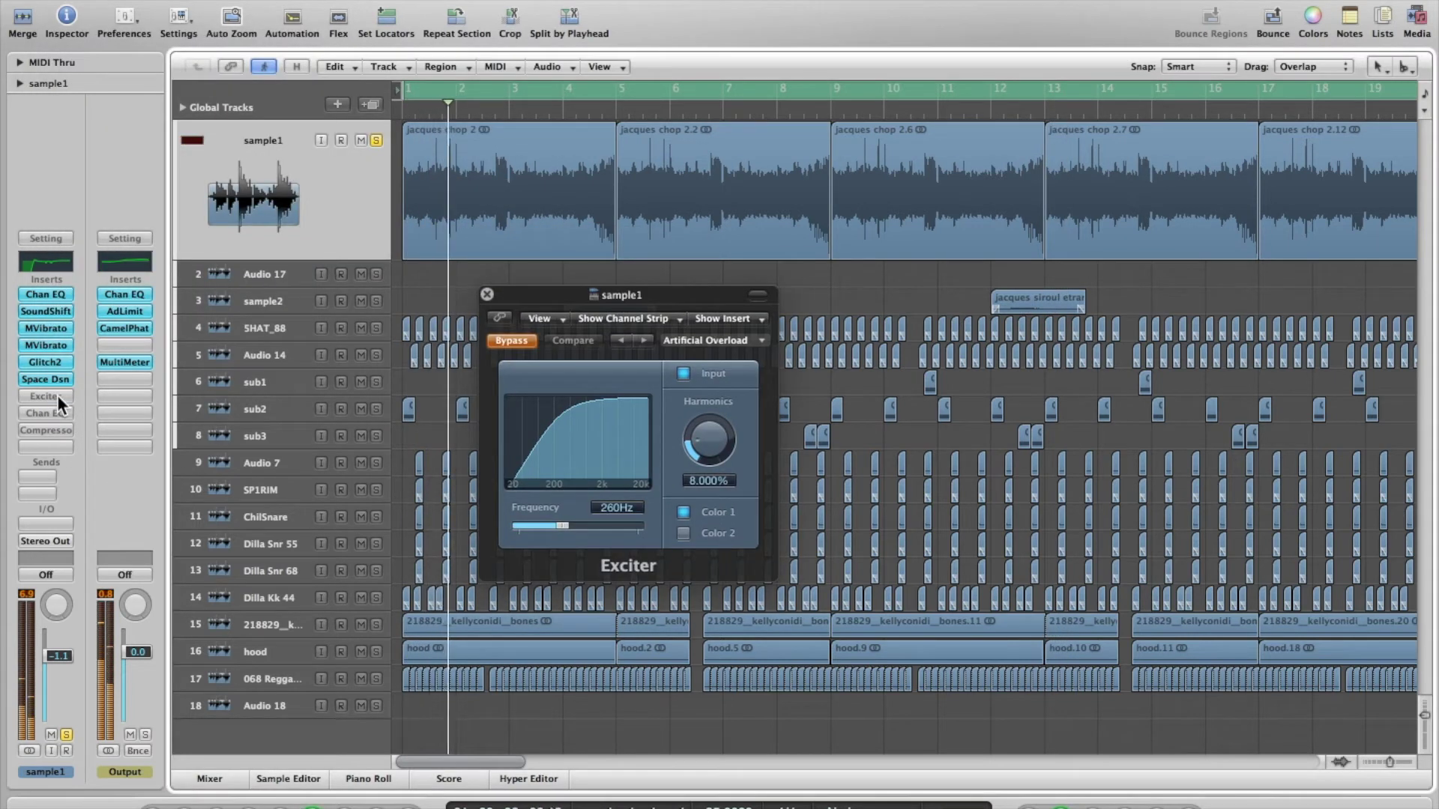
{"action": "left_click", "coordinate": [57, 394], "text": "alt"}
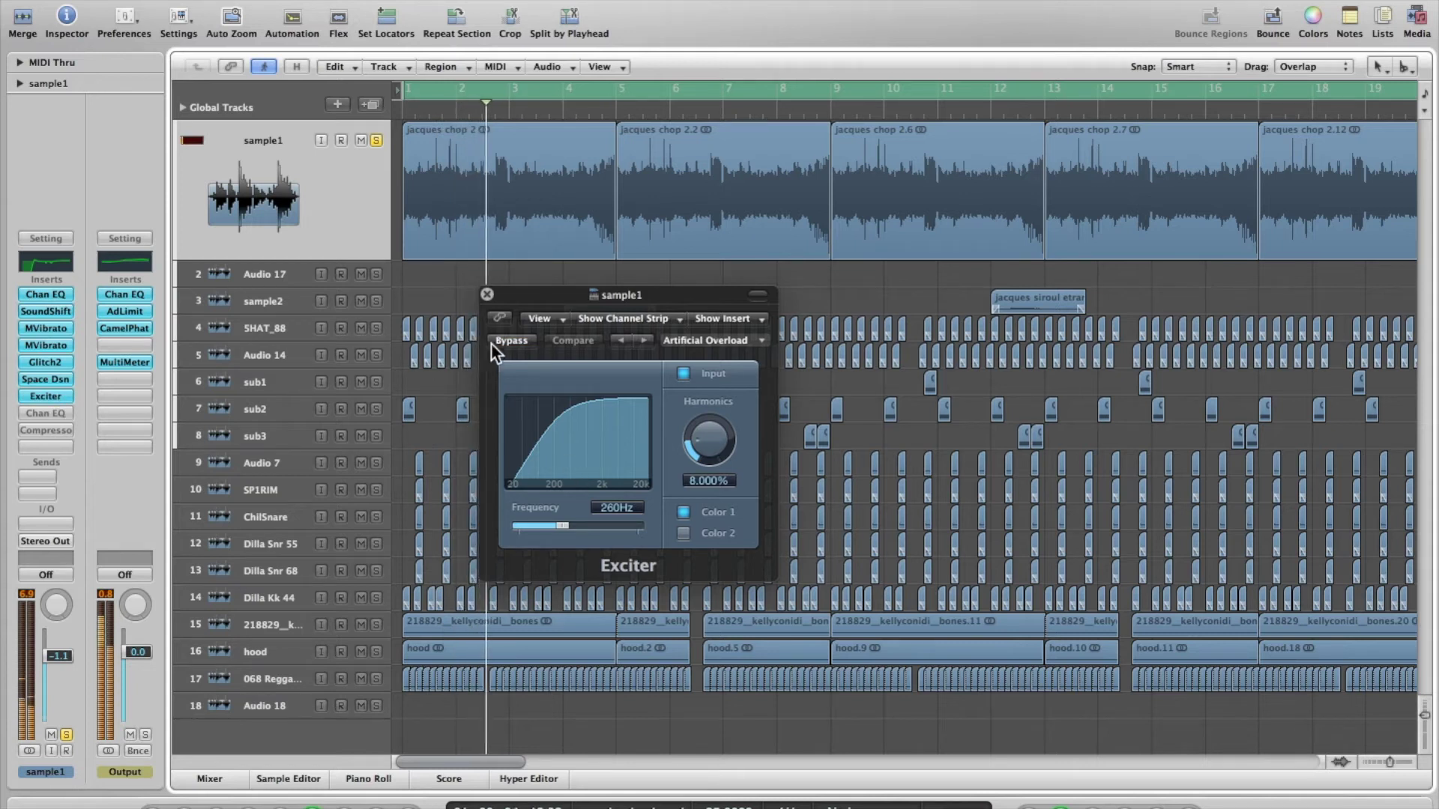
{"action": "left_click", "coordinate": [488, 295]}
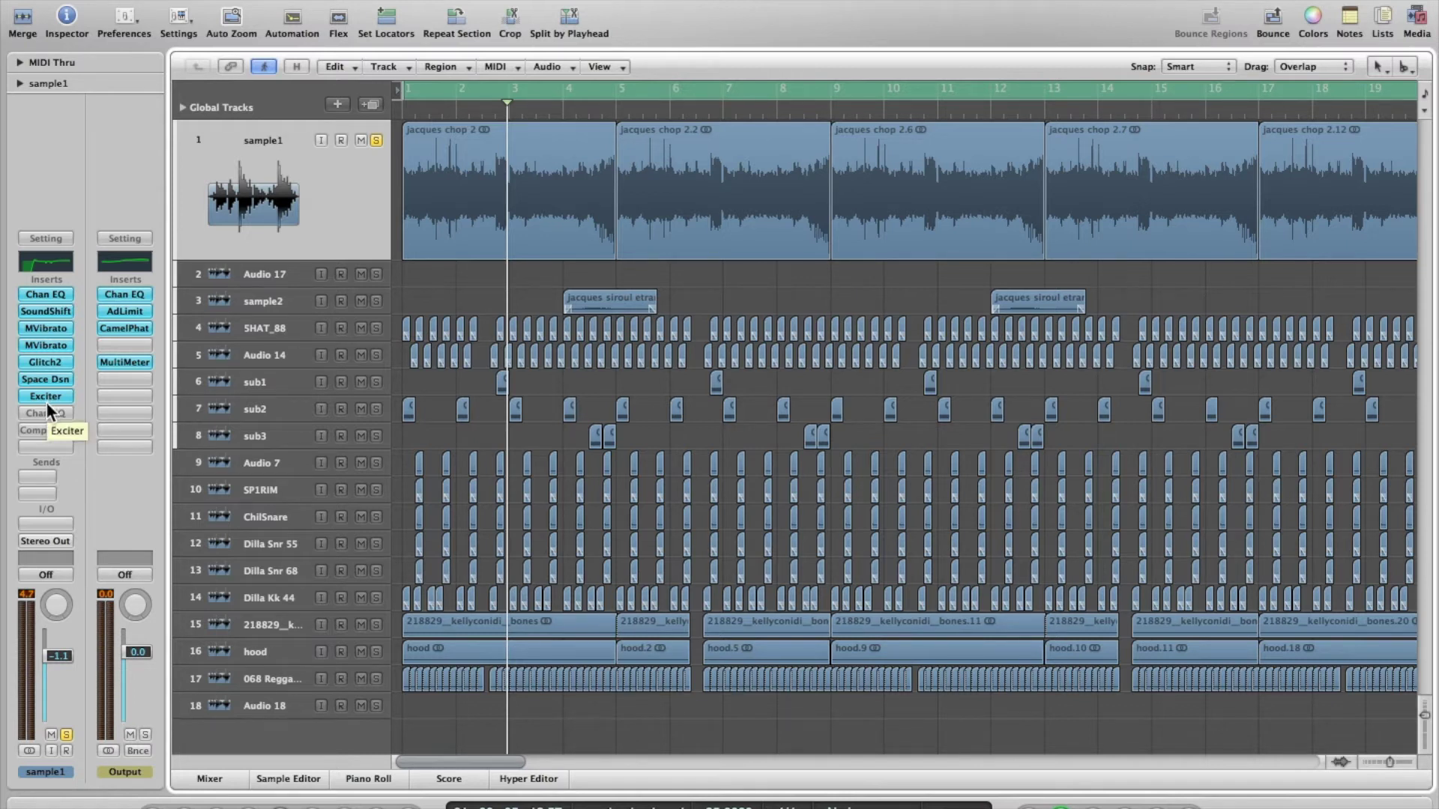
Re-enable and open the second Channel EQ on sample1 and set its 2750 Hz band to -13.5 dB
{"action": "left_click", "coordinate": [46, 412], "text": "alt"}
{"action": "left_click", "coordinate": [60, 411]}
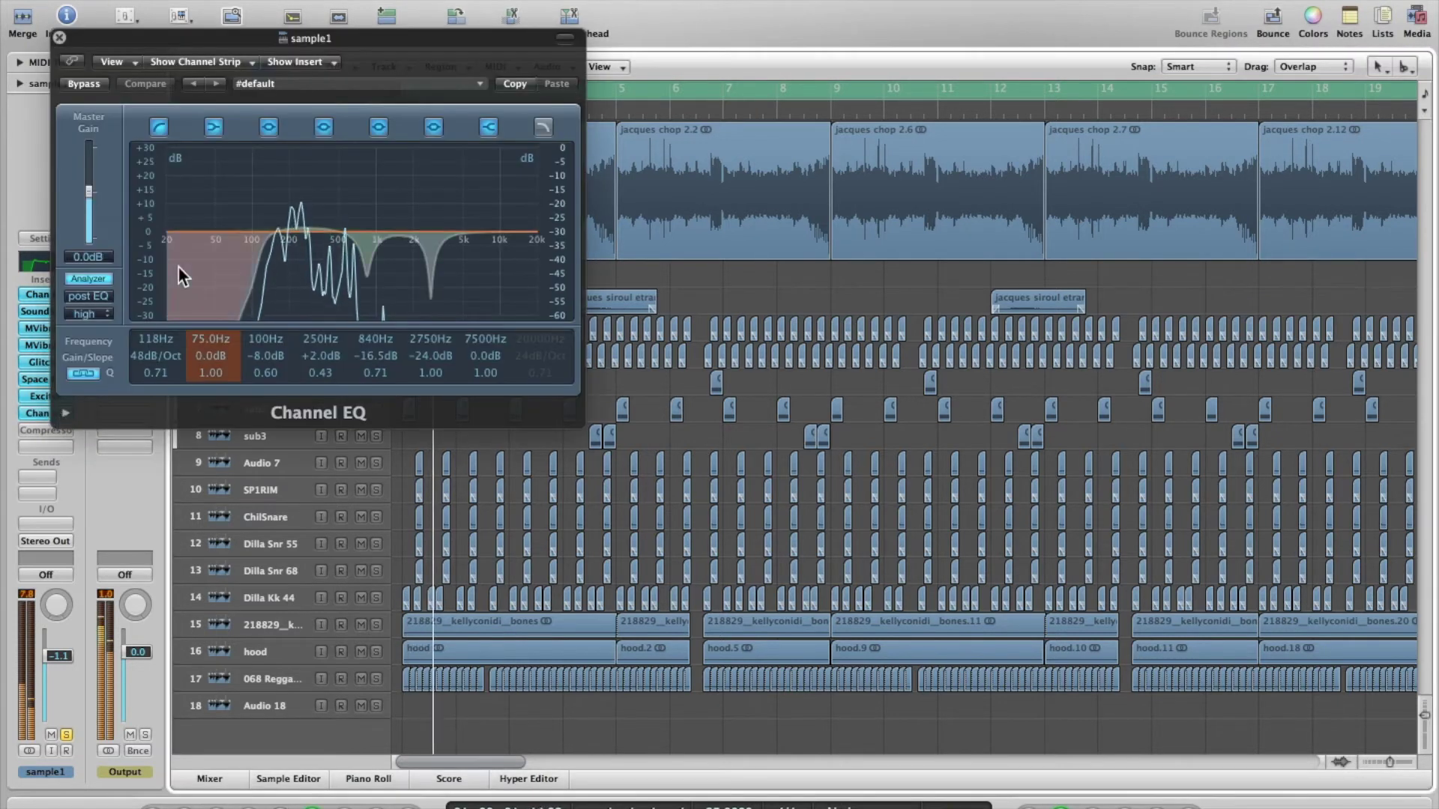
{"action": "mouse_move", "coordinate": [441, 354]}
{"action": "left_mouse_down"}
{"action": "mouse_move", "coordinate": [464, 230]}
{"action": "mouse_move", "coordinate": [446, 362]}
{"action": "left_mouse_up"}
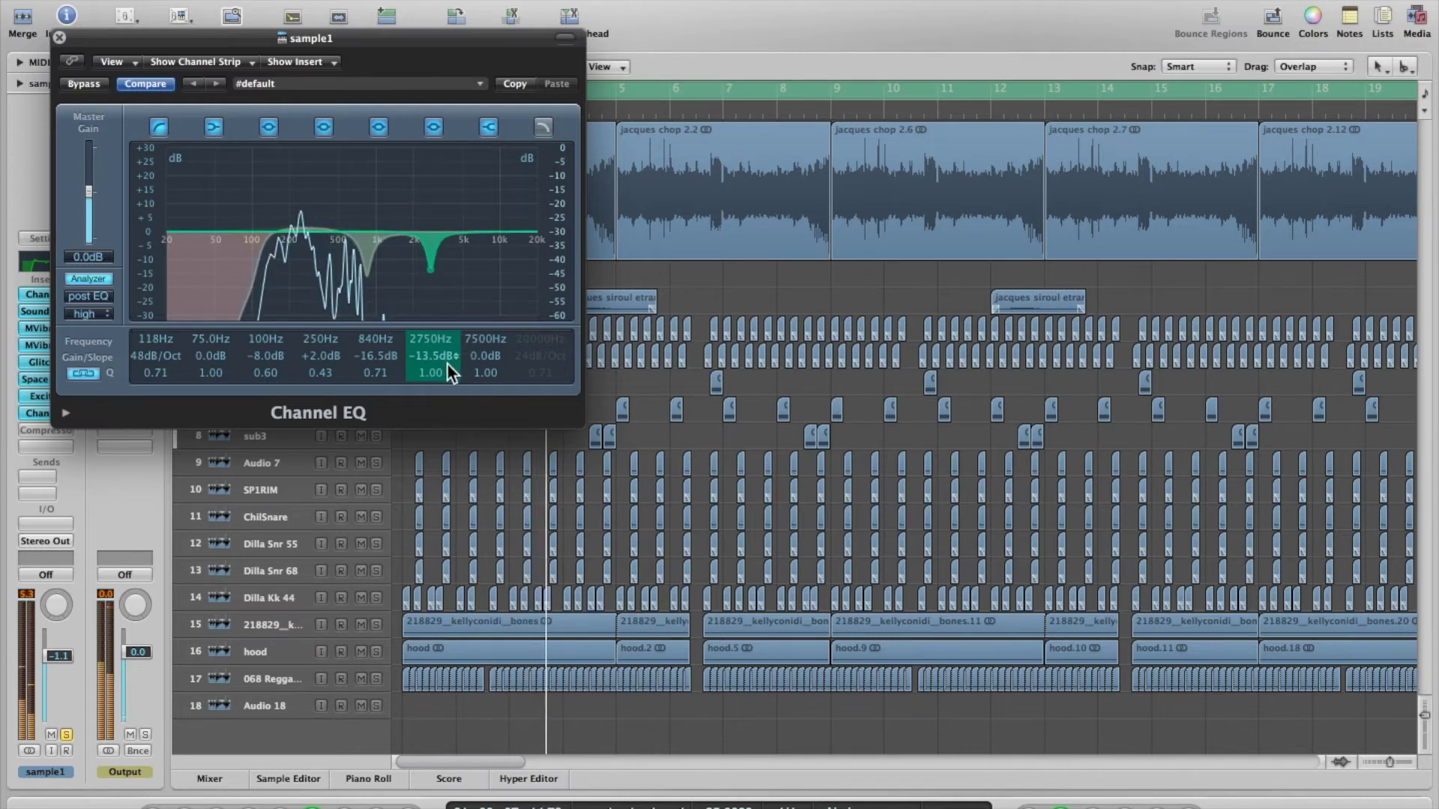
Set the EQ's low-mid bands to 830 Hz, -17.0 dB, Q 0.98 and 255 Hz, +1.0 dB, set the 2750 Hz band's Q to 1.40, and close it
{"action": "left_click_drag", "start_coordinate": [376, 357], "coordinate": [325, 337]}
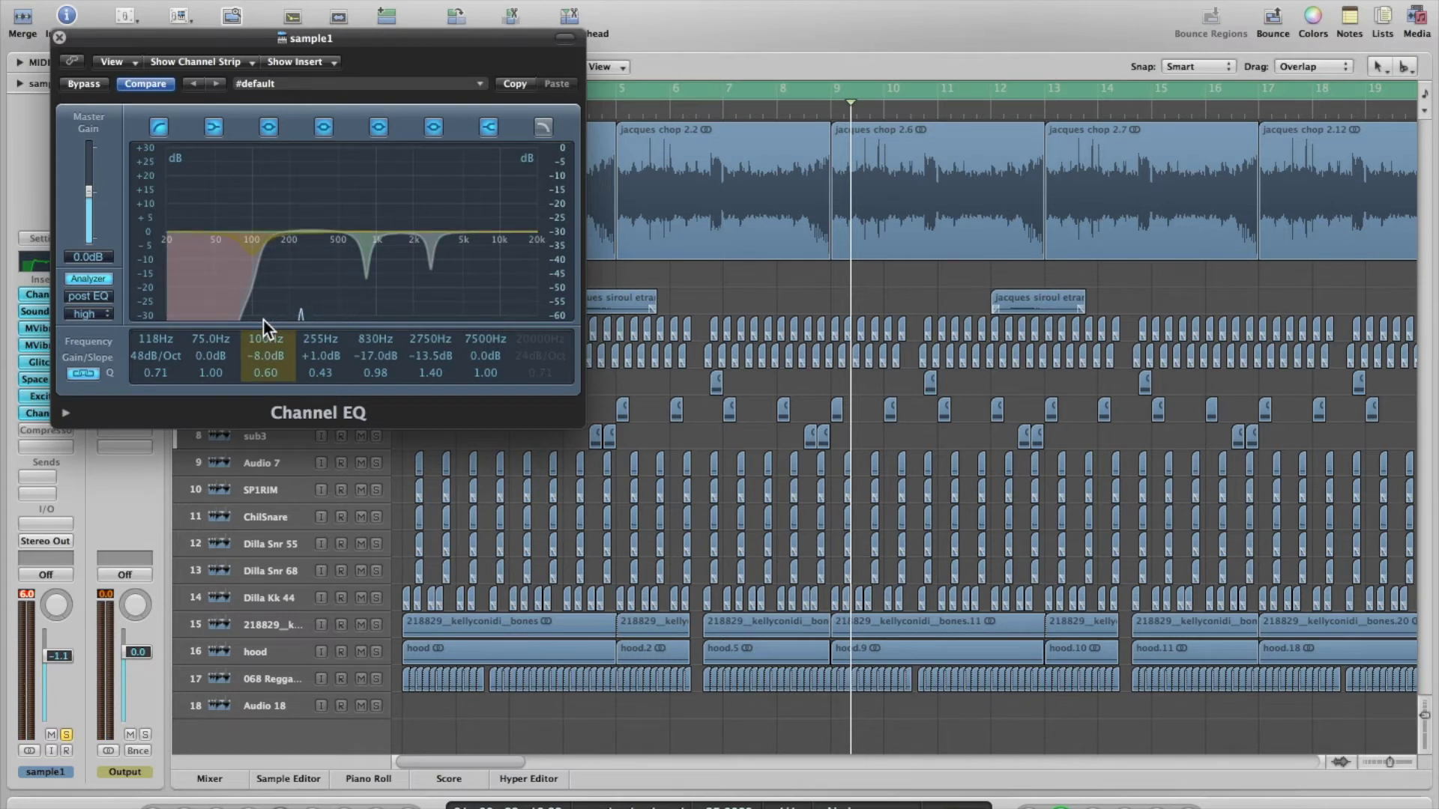
{"action": "left_click", "coordinate": [59, 36]}
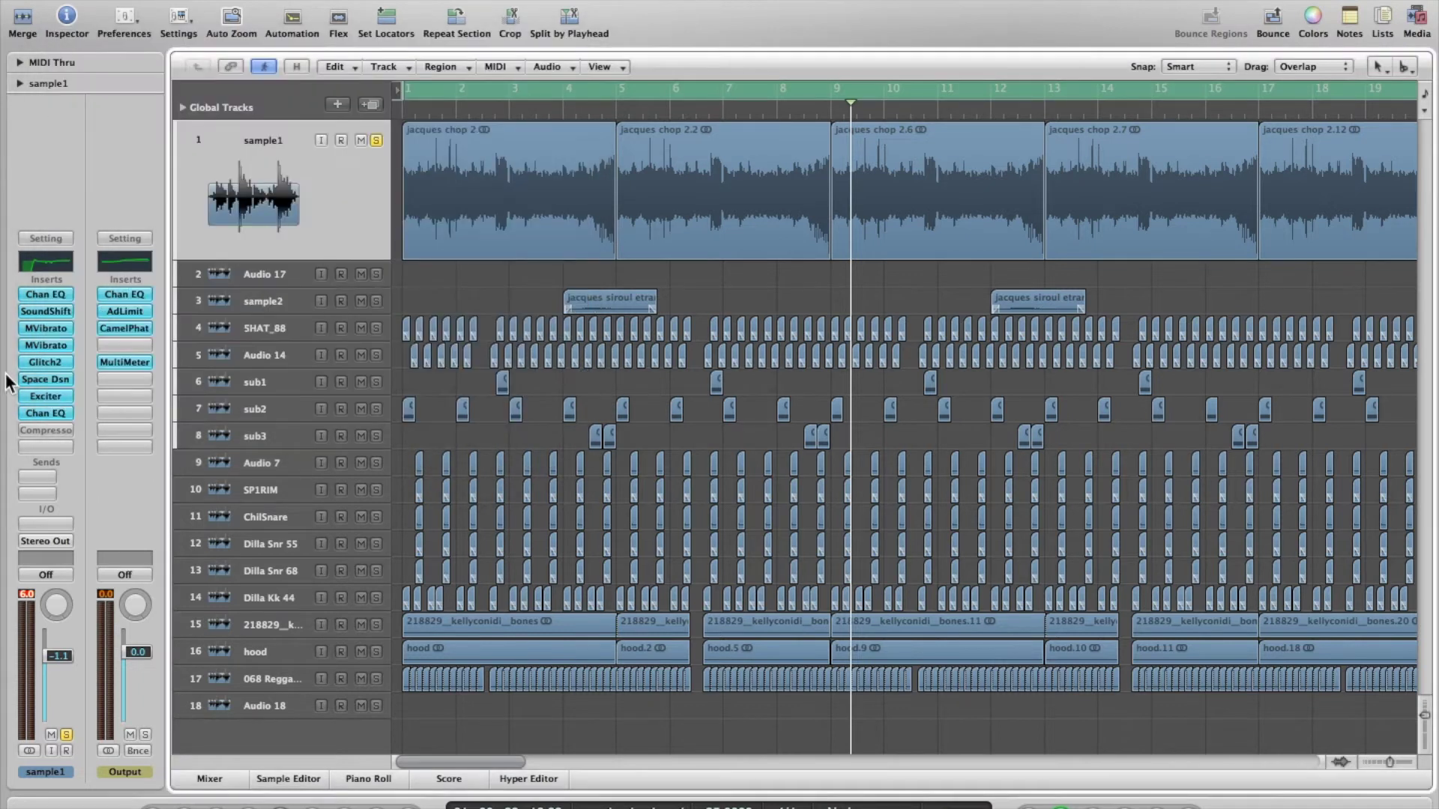
Play the song from the start, re-enable the Compressor insert on sample1 and open its window
{"action": "key", "text": "space"}
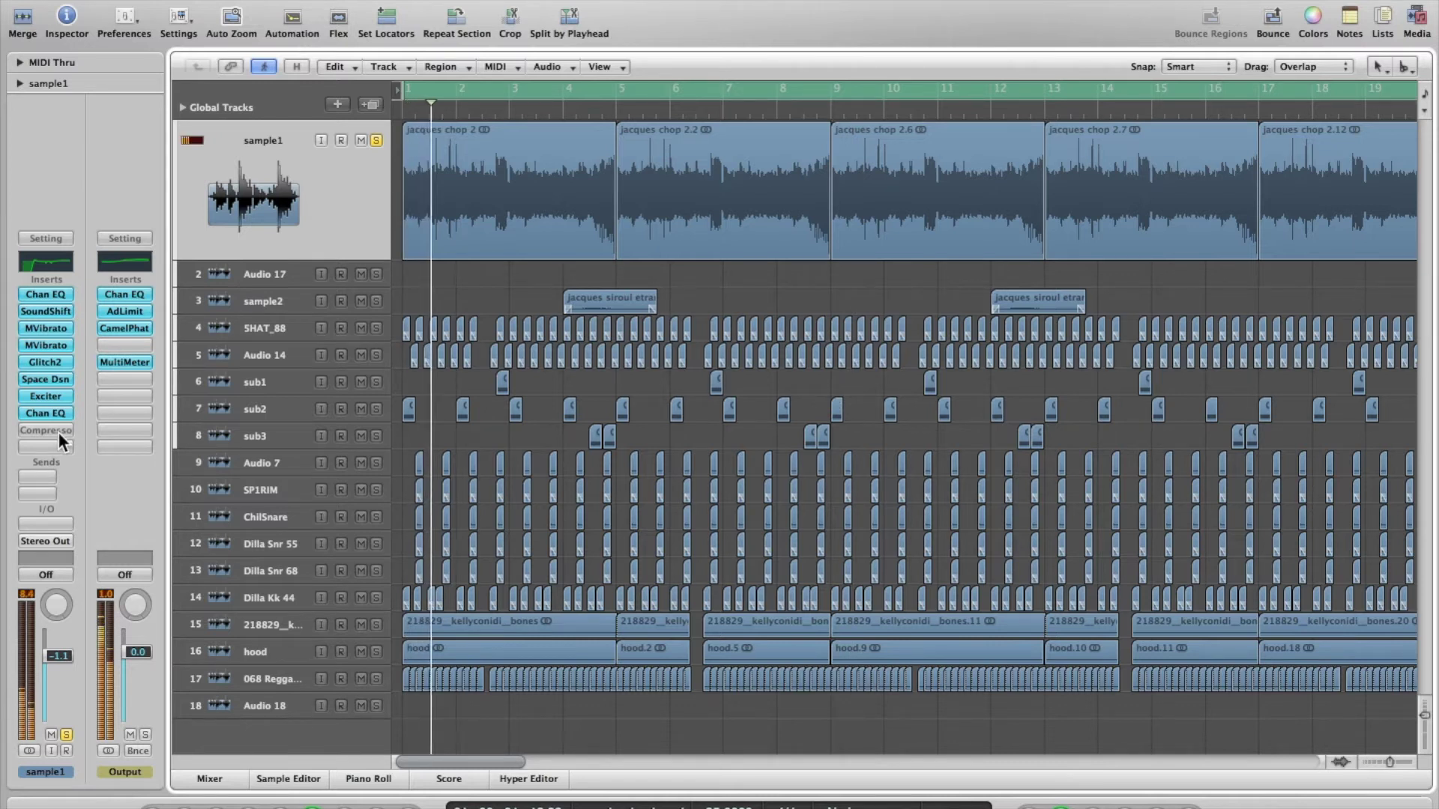
{"action": "left_click", "coordinate": [56, 431], "text": "alt"}
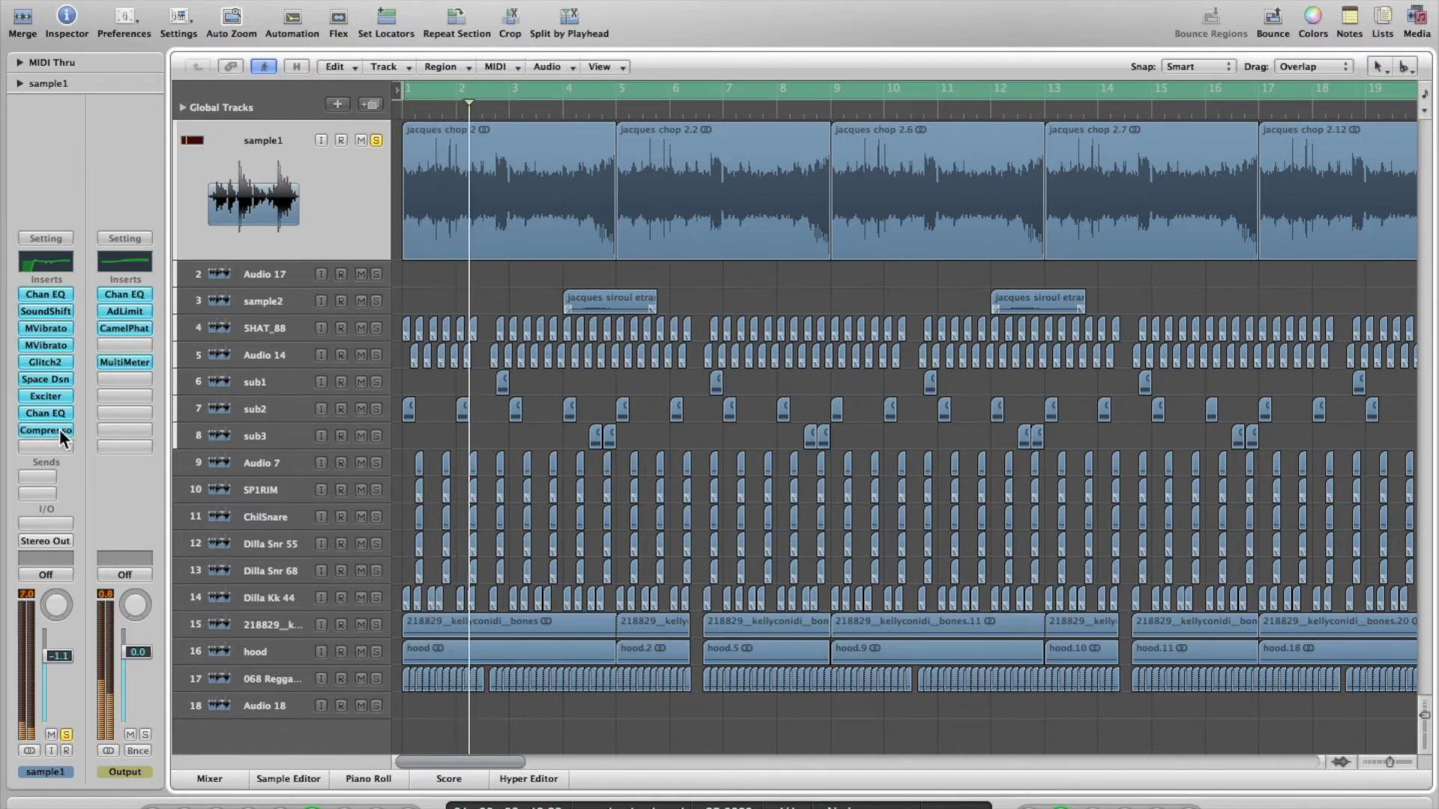
{"action": "left_click", "coordinate": [60, 429]}
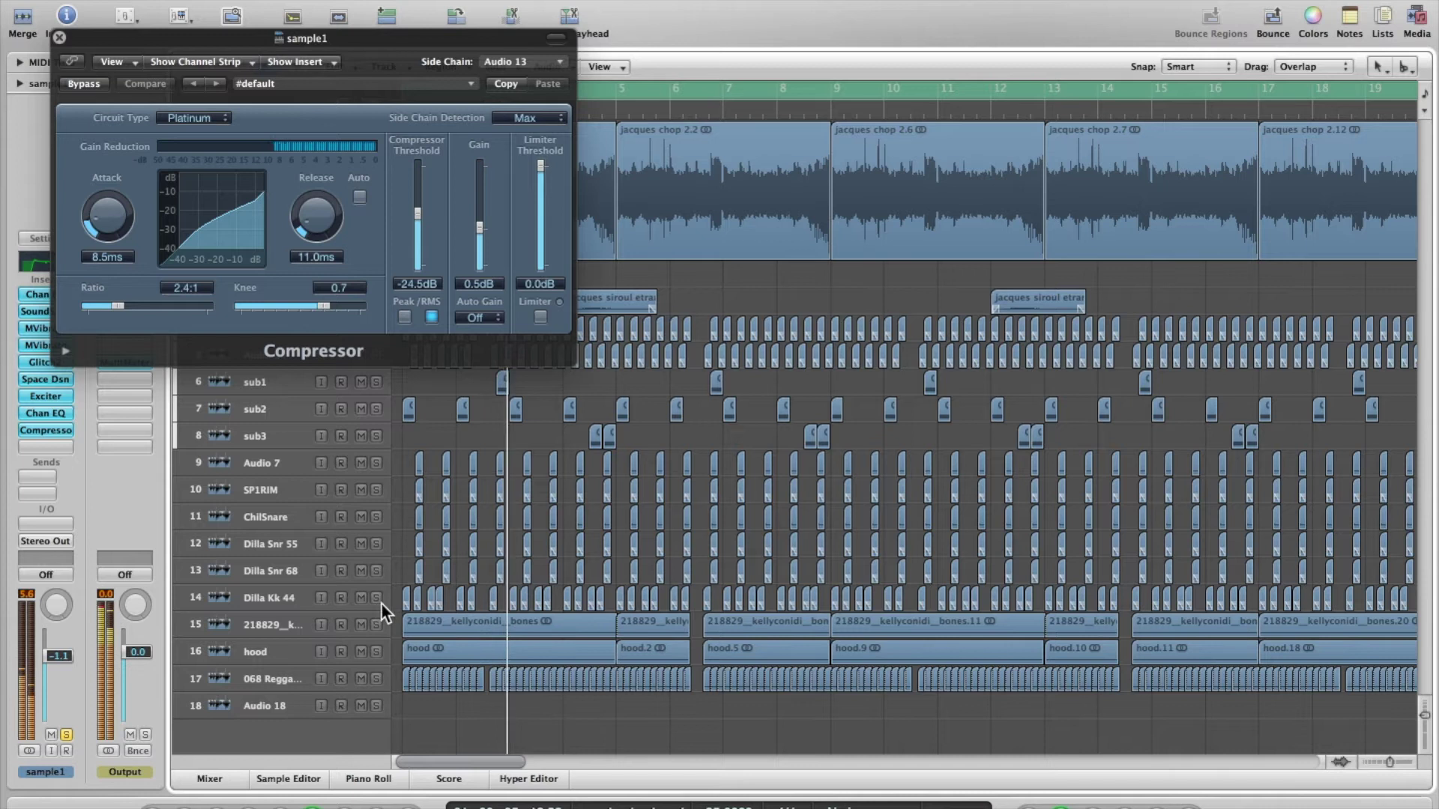
Solo the Dilla Kk 44 track to hear the kick against the side-chained sample, stop playback, clear the solo and close the Compressor
{"action": "left_click", "coordinate": [377, 597]}
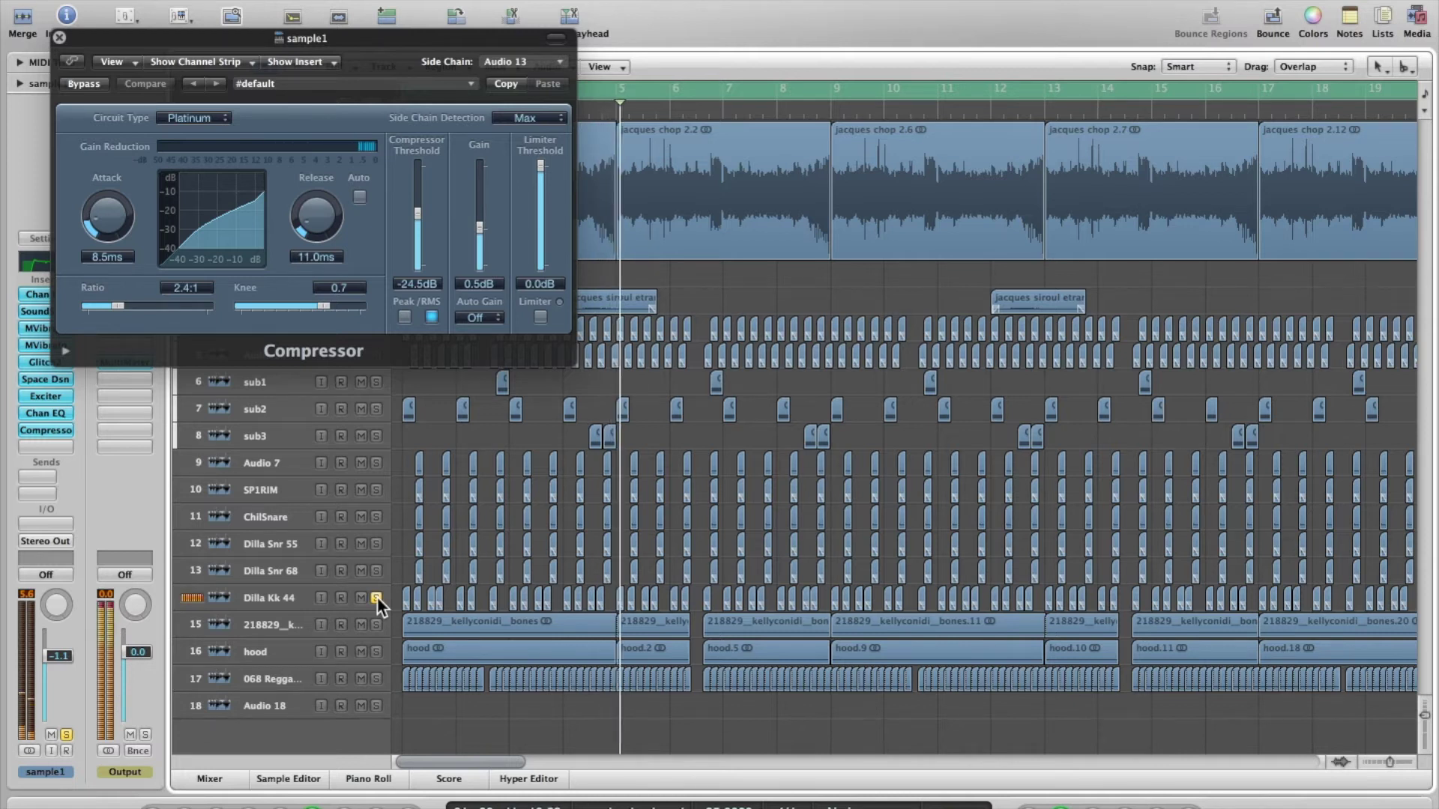
{"action": "left_click", "coordinate": [376, 597]}
{"action": "key", "text": "space"}
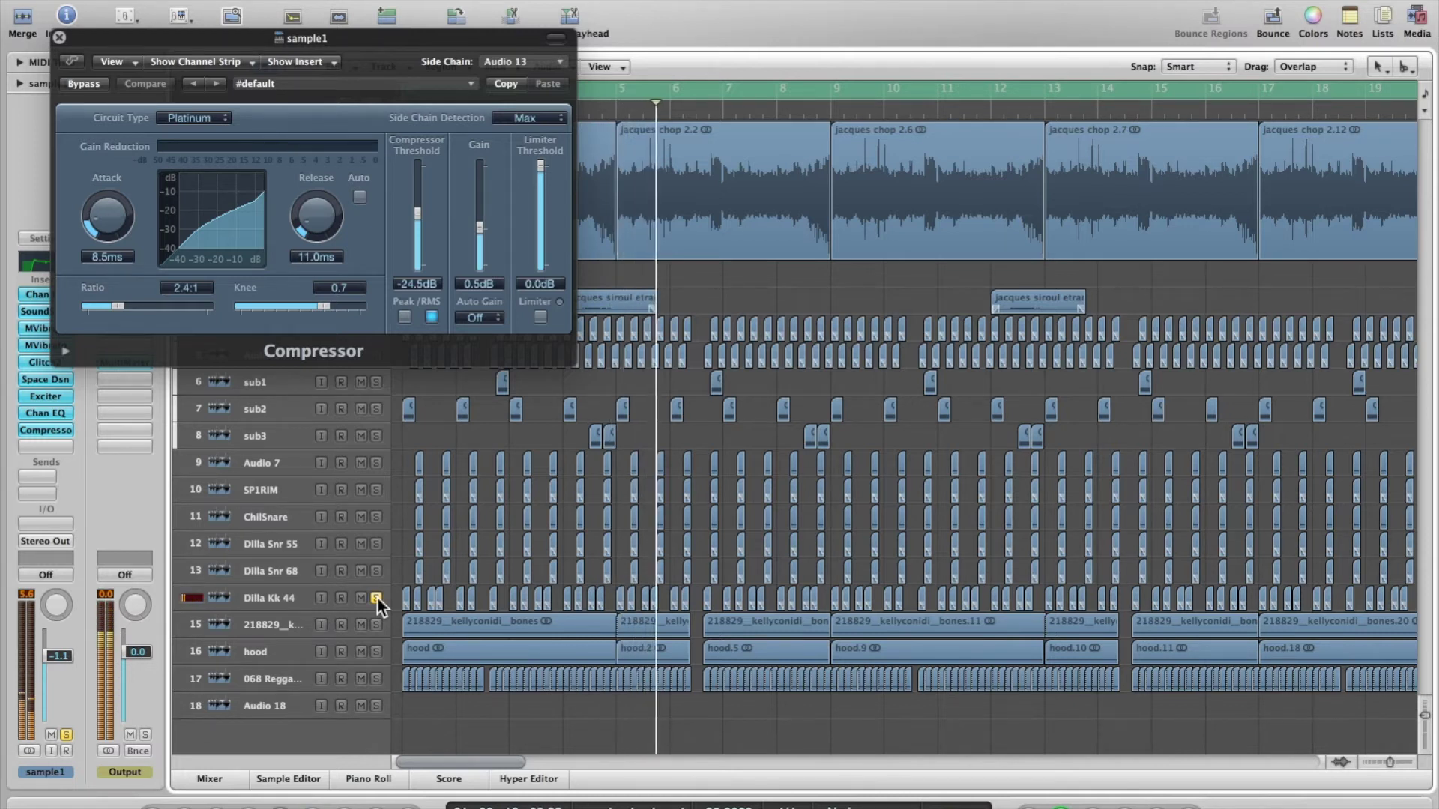
{"action": "left_click", "coordinate": [60, 38]}
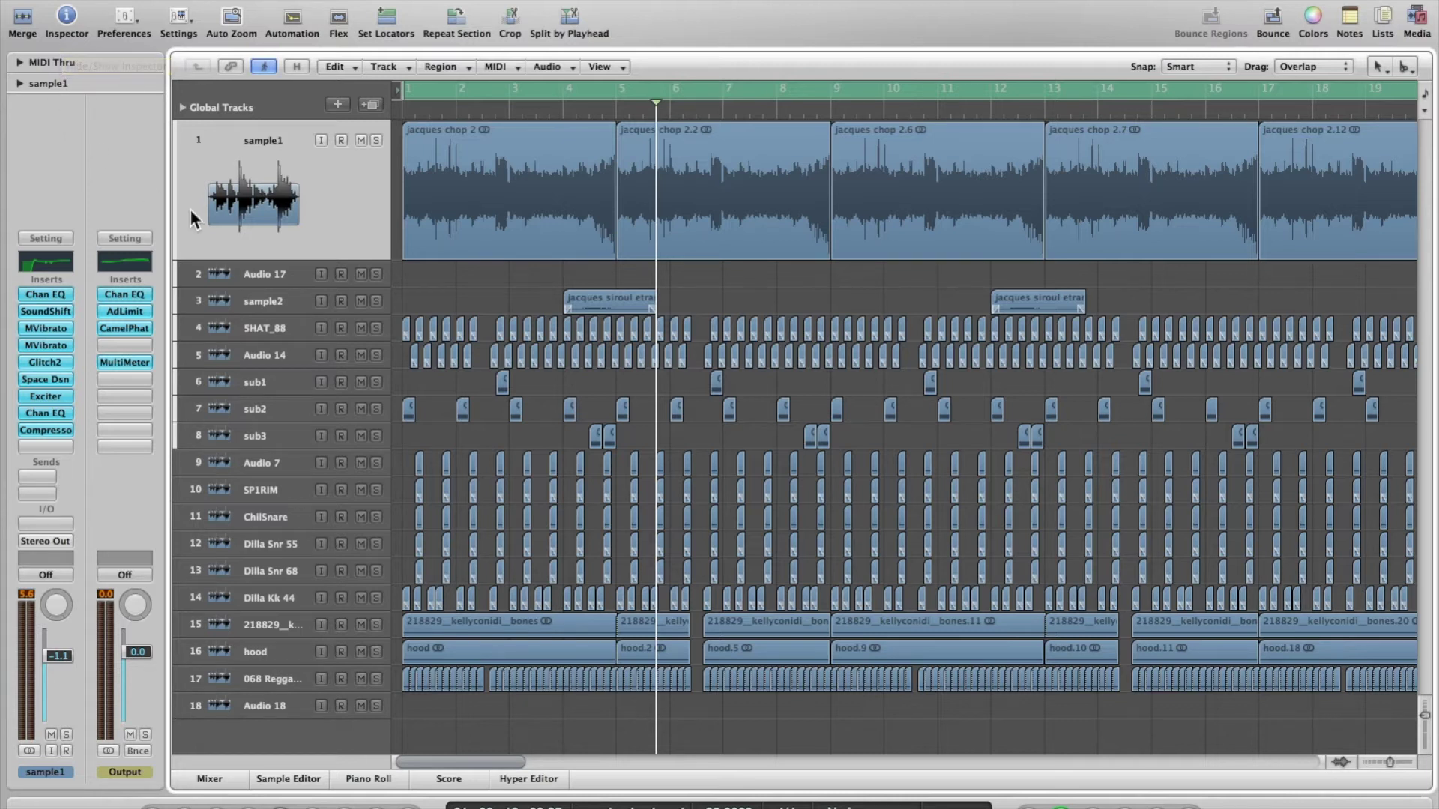
Solo the sample2 track, check its SoundShifter pitch settings, and start playback just before its first region
{"action": "left_click_drag", "start_coordinate": [1391, 763], "coordinate": [1387, 759]}
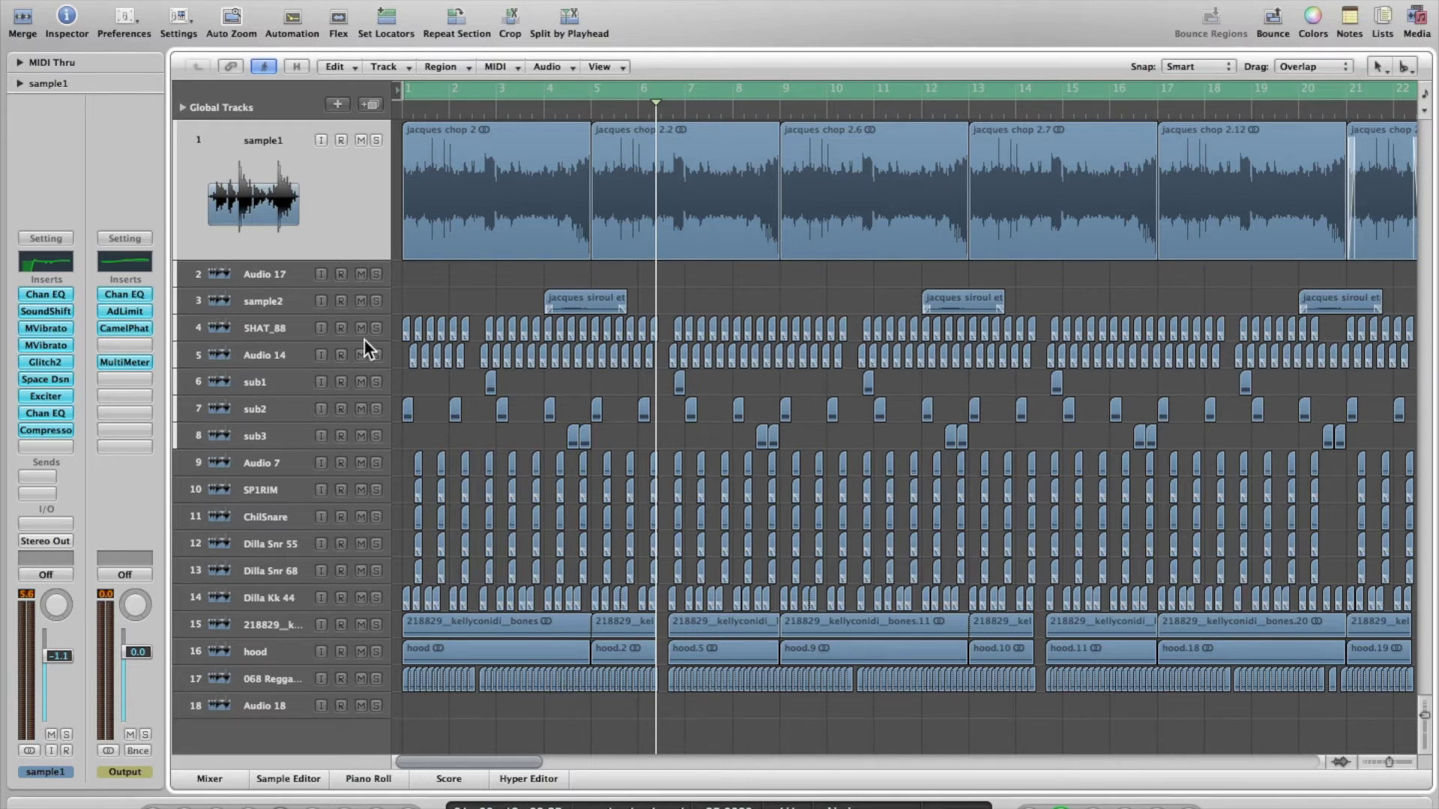
{"action": "left_click", "coordinate": [377, 301]}
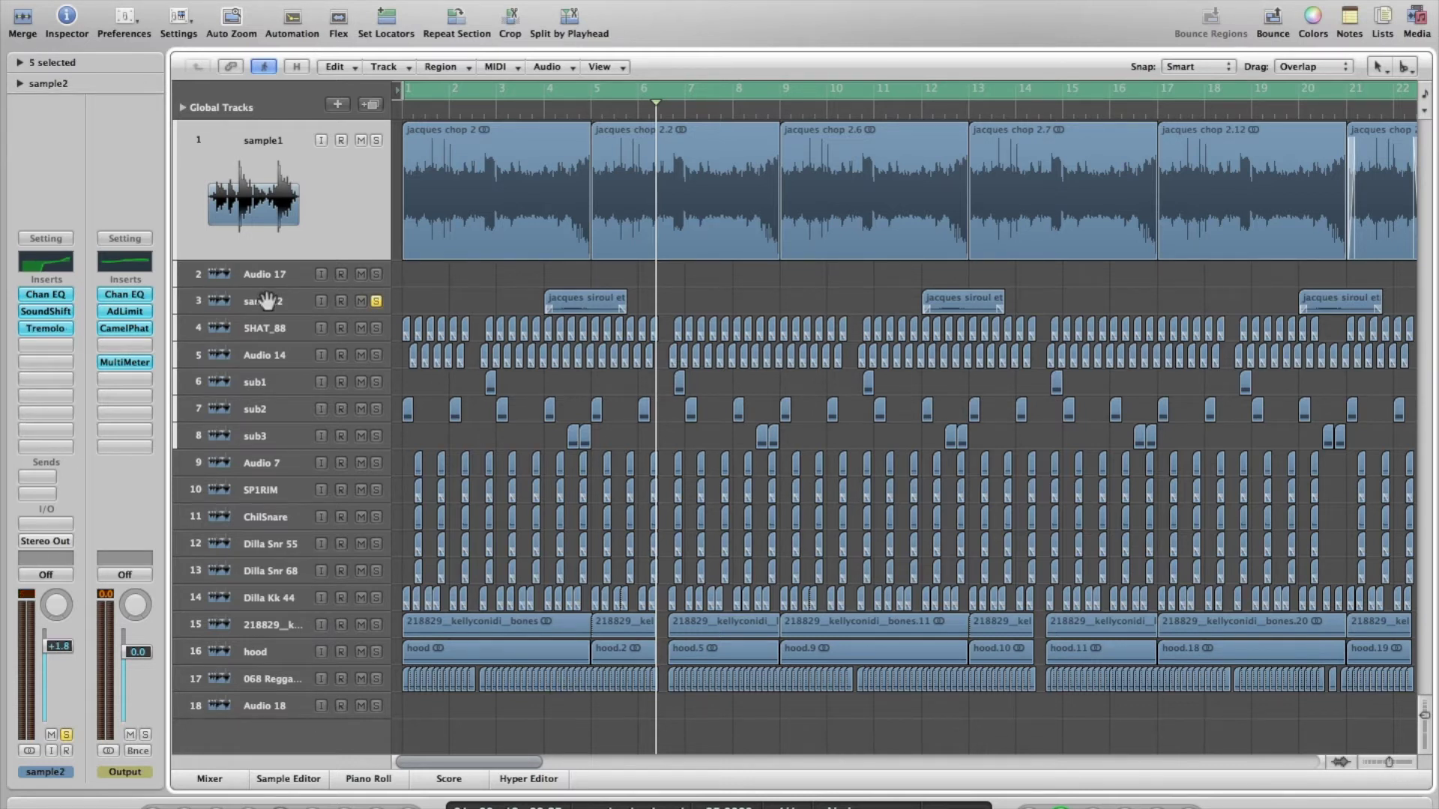
{"action": "left_click", "coordinate": [65, 313]}
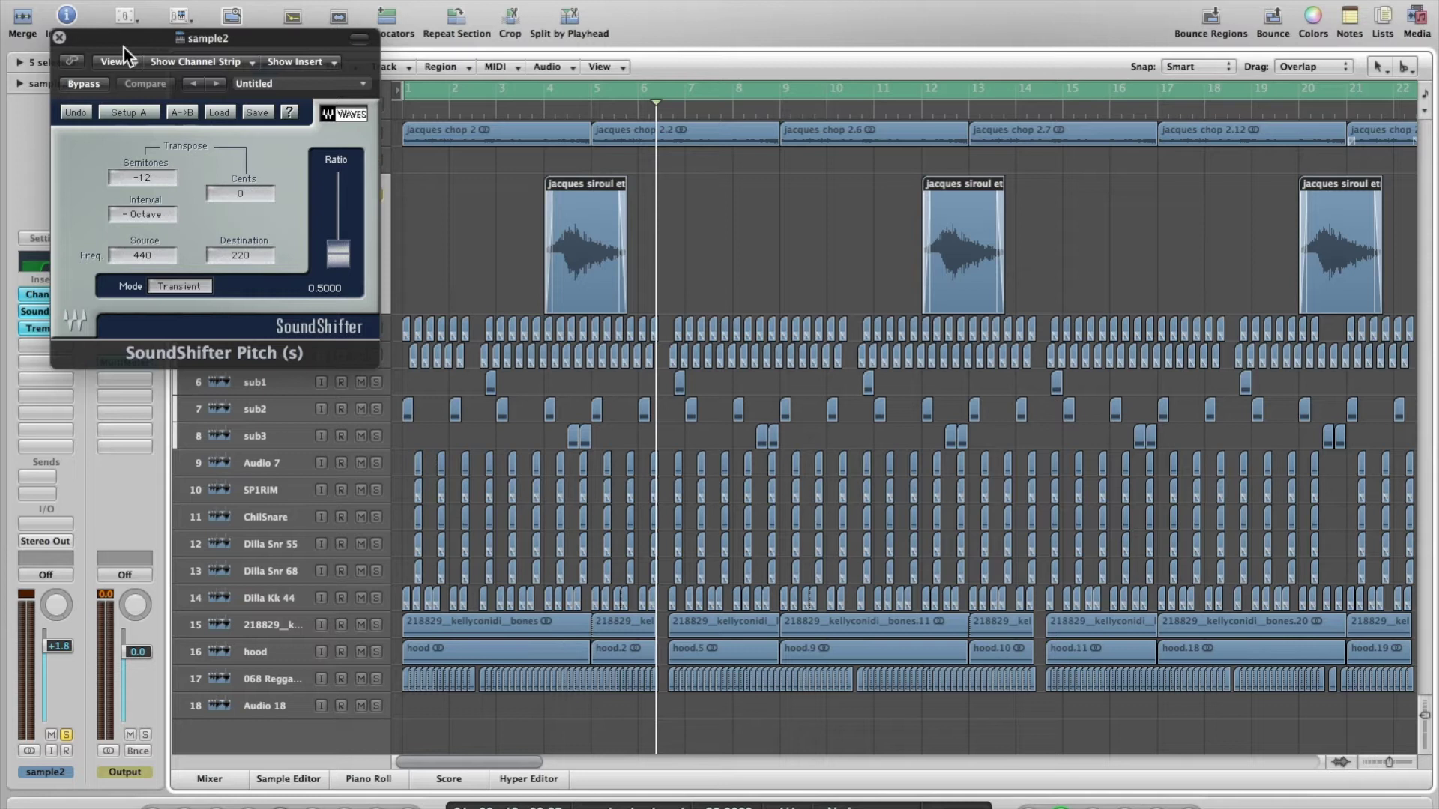
{"action": "left_click", "coordinate": [60, 38]}
{"action": "double_click", "coordinate": [541, 115]}
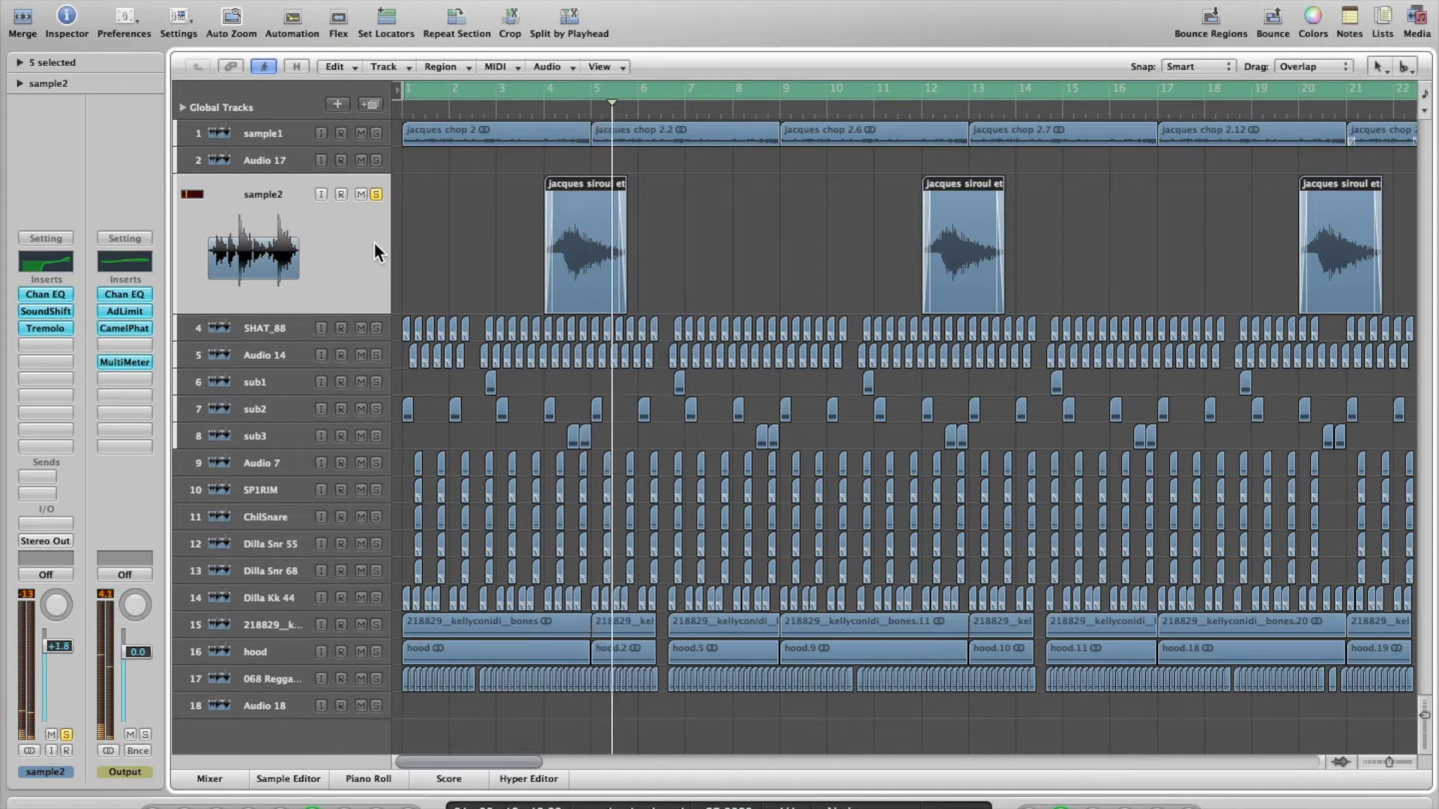
Clear the sample2 solo and reorder the track list so sub1, sub2 and sub3 sit above SHAT_88 and Audio 14
{"action": "left_click", "coordinate": [377, 194]}
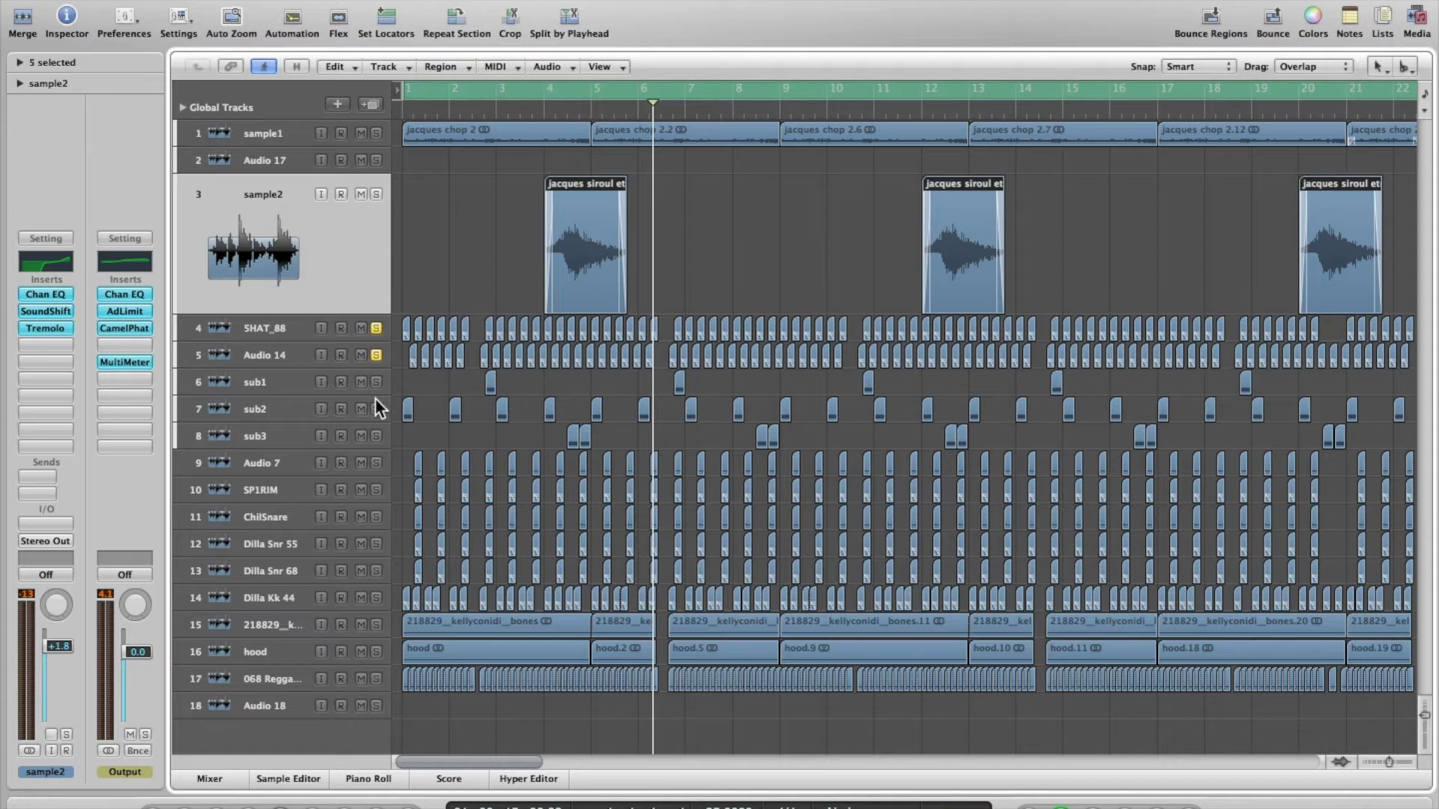
{"action": "left_click", "coordinate": [277, 356]}
{"action": "left_click_drag", "start_coordinate": [279, 414], "coordinate": [283, 458]}
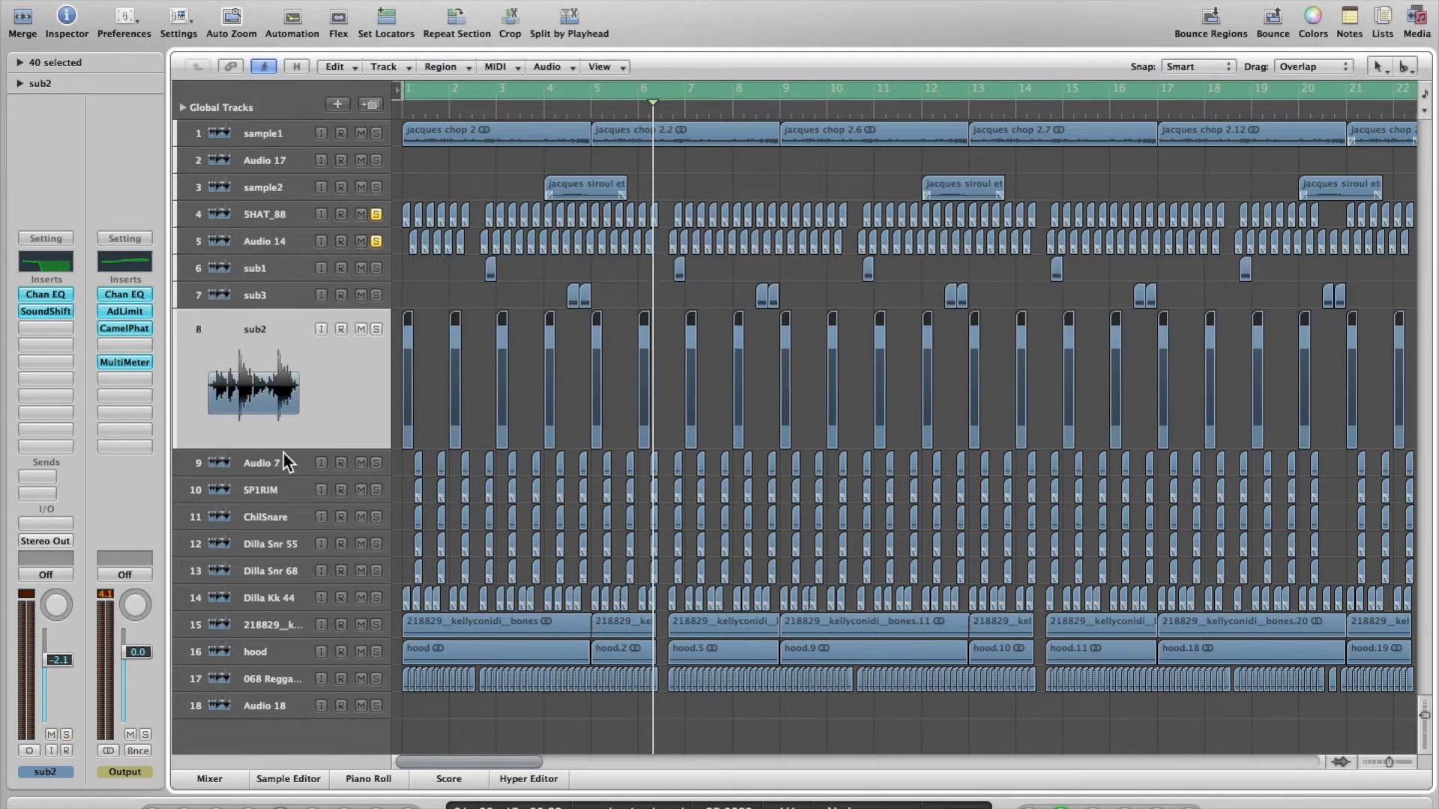
{"action": "left_click_drag", "start_coordinate": [277, 360], "coordinate": [281, 439]}
{"action": "left_click", "coordinate": [281, 241]}
{"action": "left_click", "coordinate": [266, 219]}
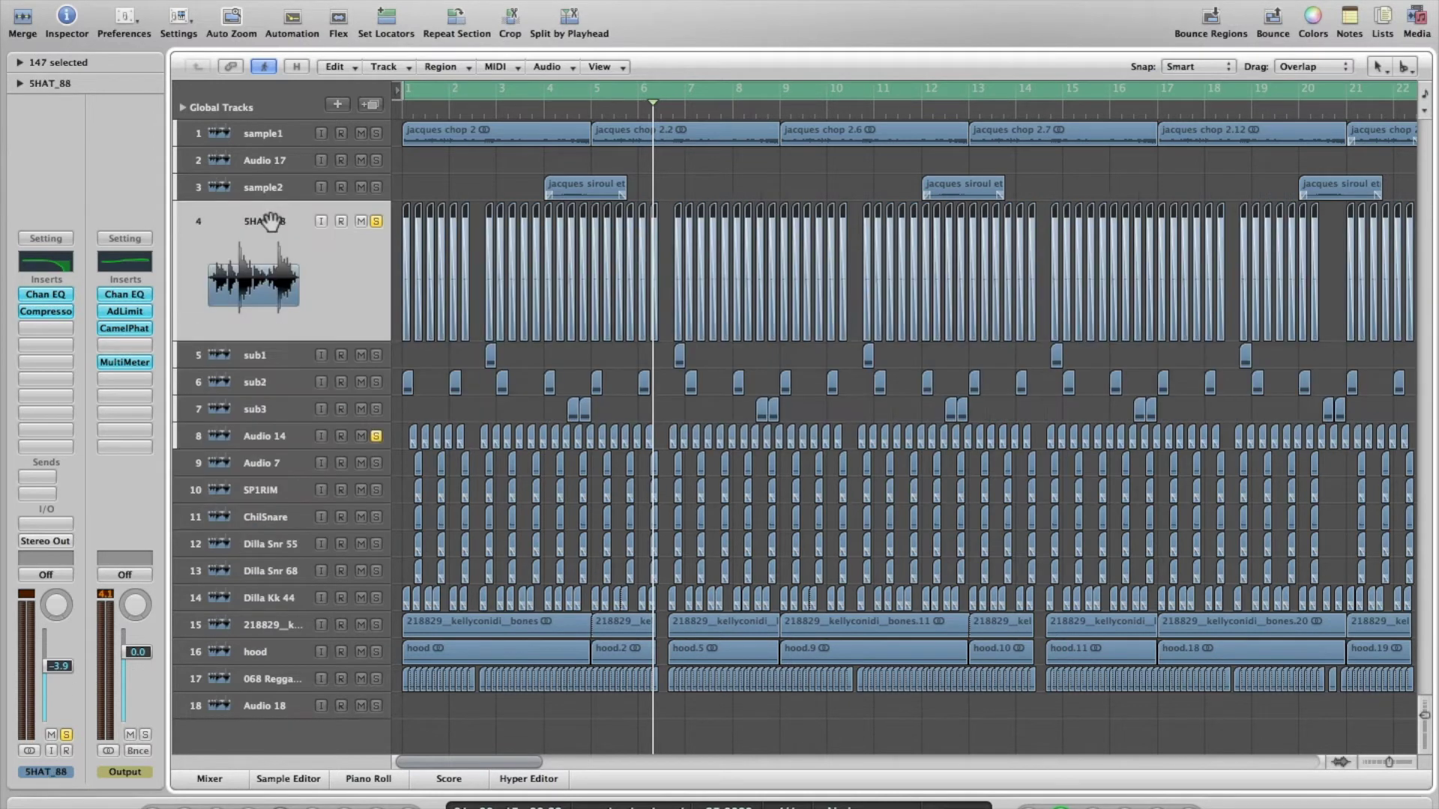
{"action": "left_click_drag", "start_coordinate": [270, 221], "coordinate": [270, 412]}
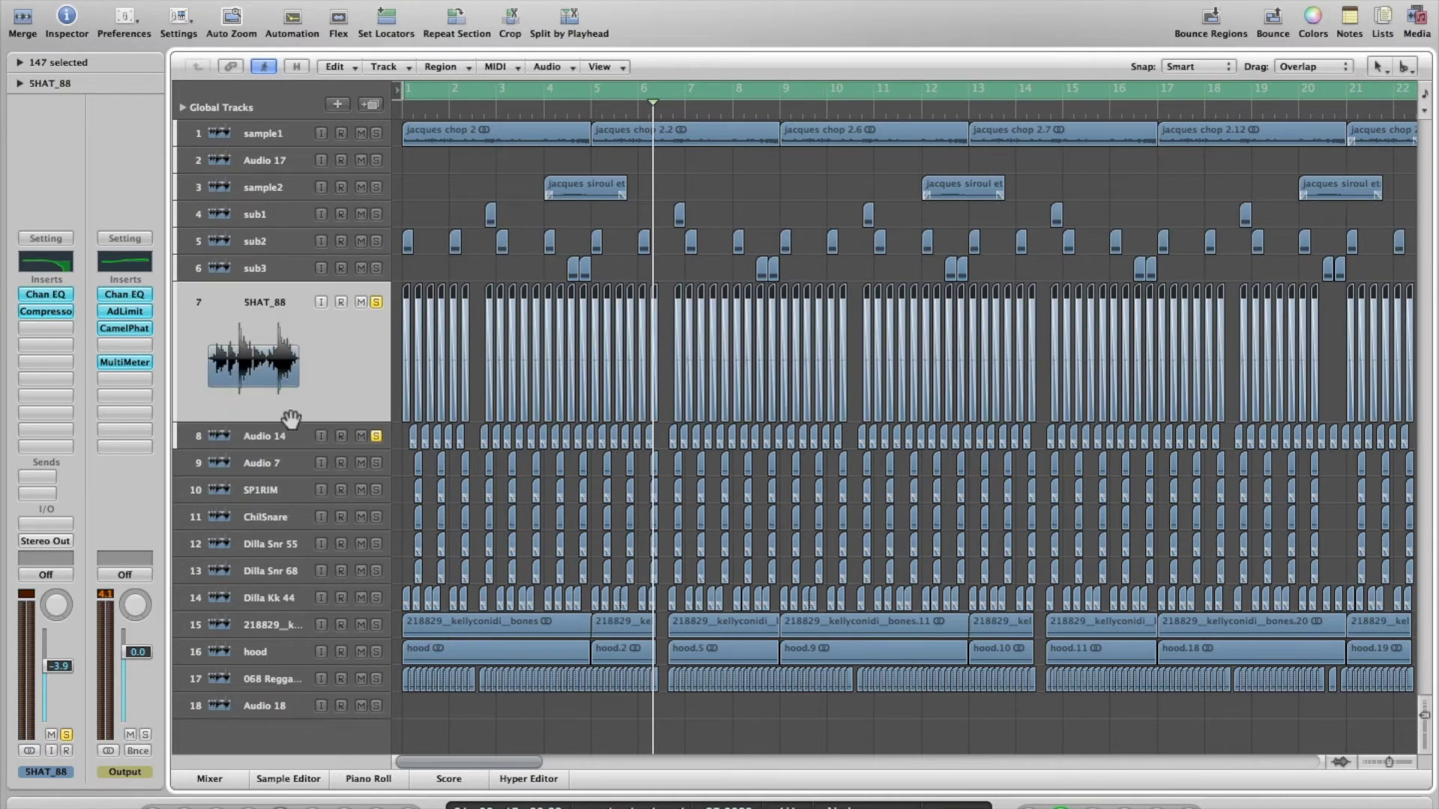
Solo the drum tracks from Audio 7 through Dilla Kk 44 with the 068 Regga track, and play from the start
{"action": "left_click_drag", "start_coordinate": [375, 550], "coordinate": [375, 596]}
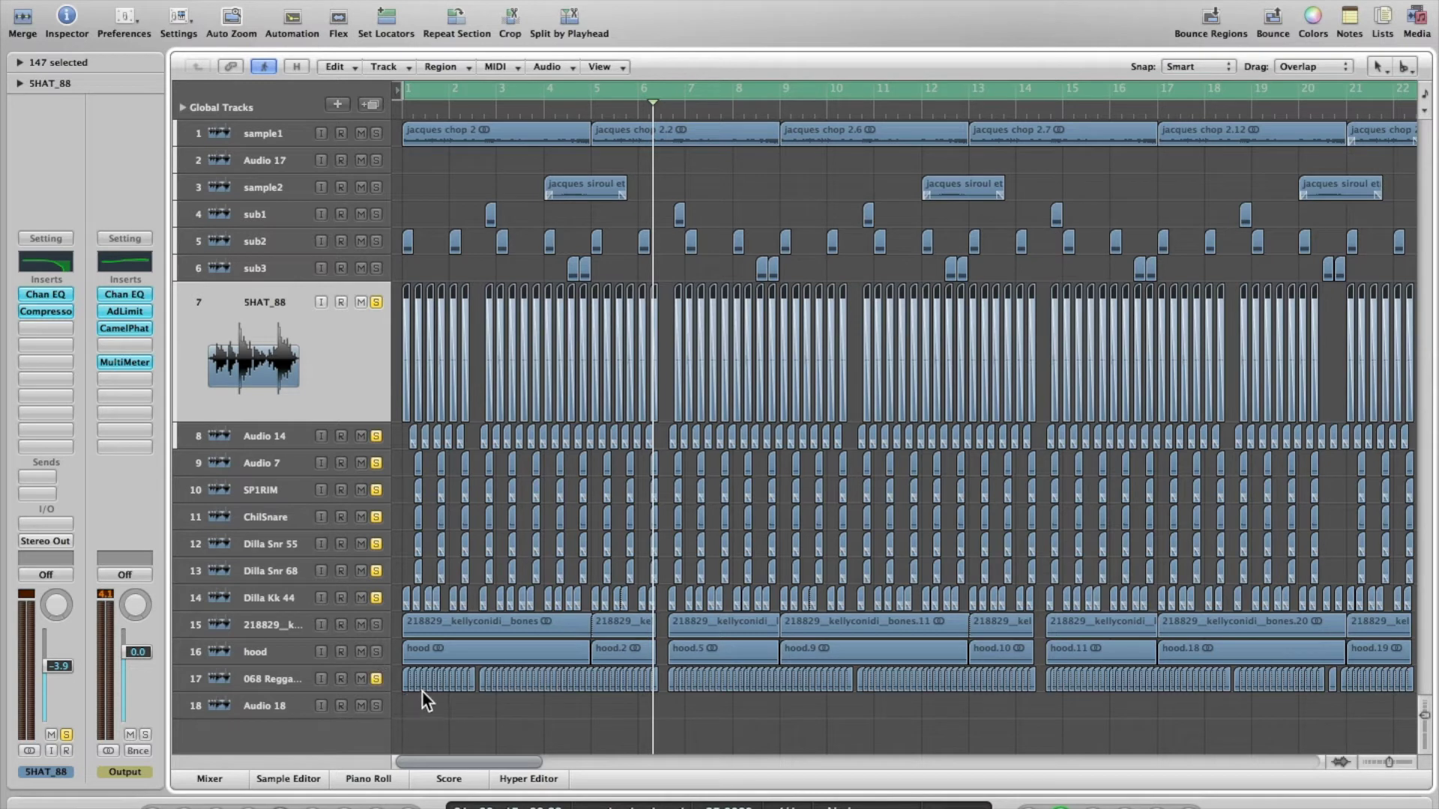
{"action": "key", "text": "Return"}
{"action": "key", "text": "space"}
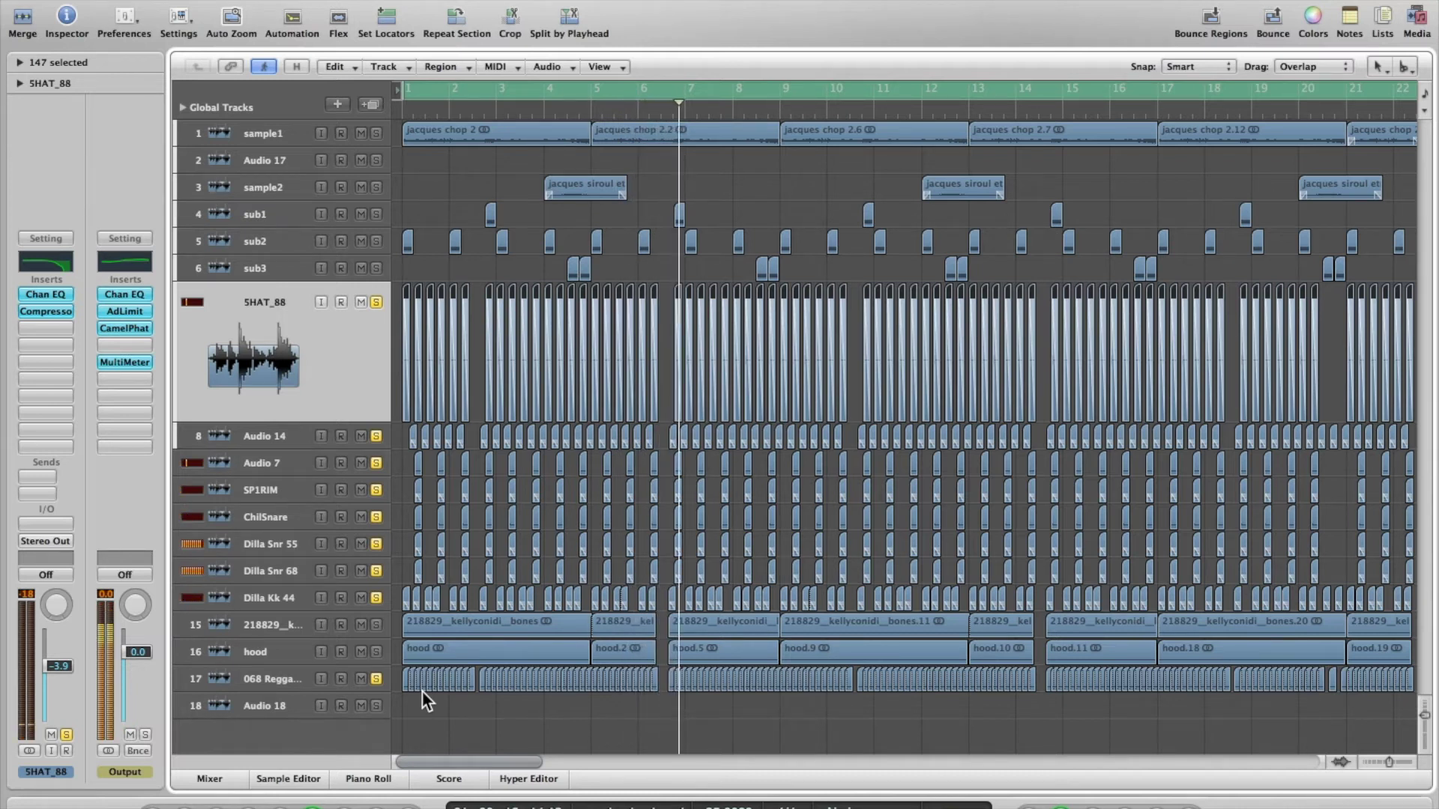
Clear all drum solos, solo and select only the Audio 7 track, and play it from the start
{"action": "left_click", "coordinate": [247, 463]}
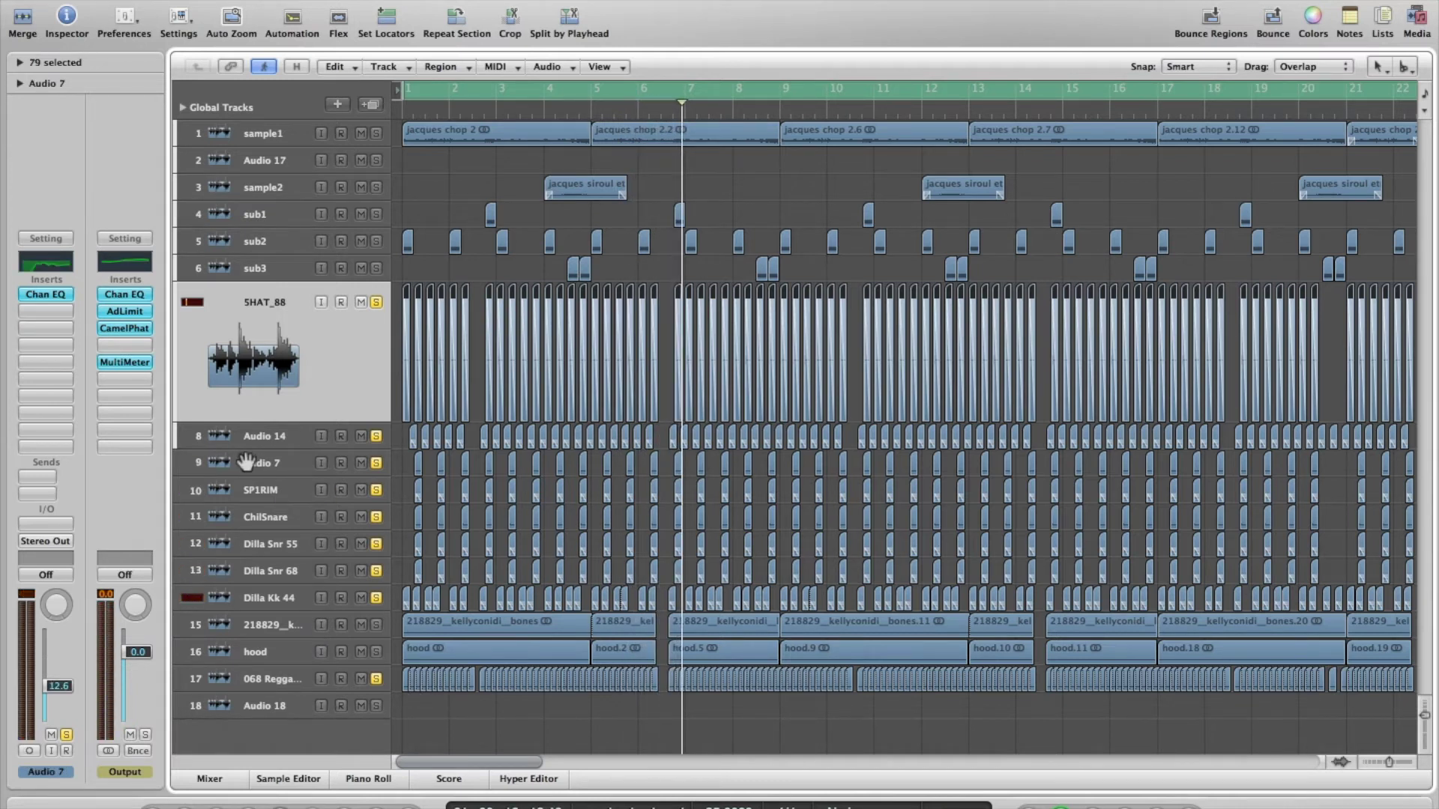
{"action": "left_click", "coordinate": [283, 574]}
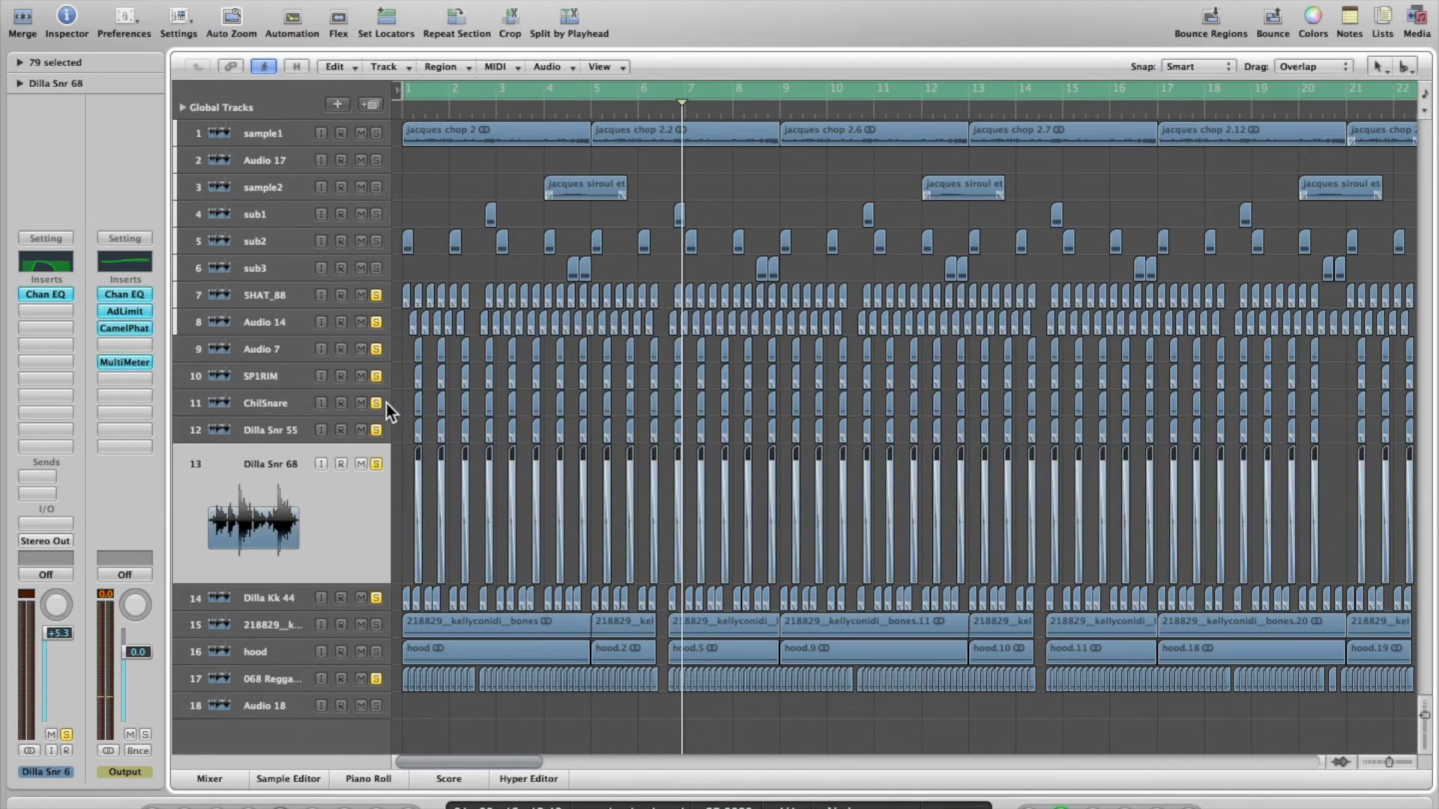
{"action": "left_click", "coordinate": [376, 350], "text": "alt"}
{"action": "left_click", "coordinate": [376, 349]}
{"action": "left_click", "coordinate": [266, 358]}
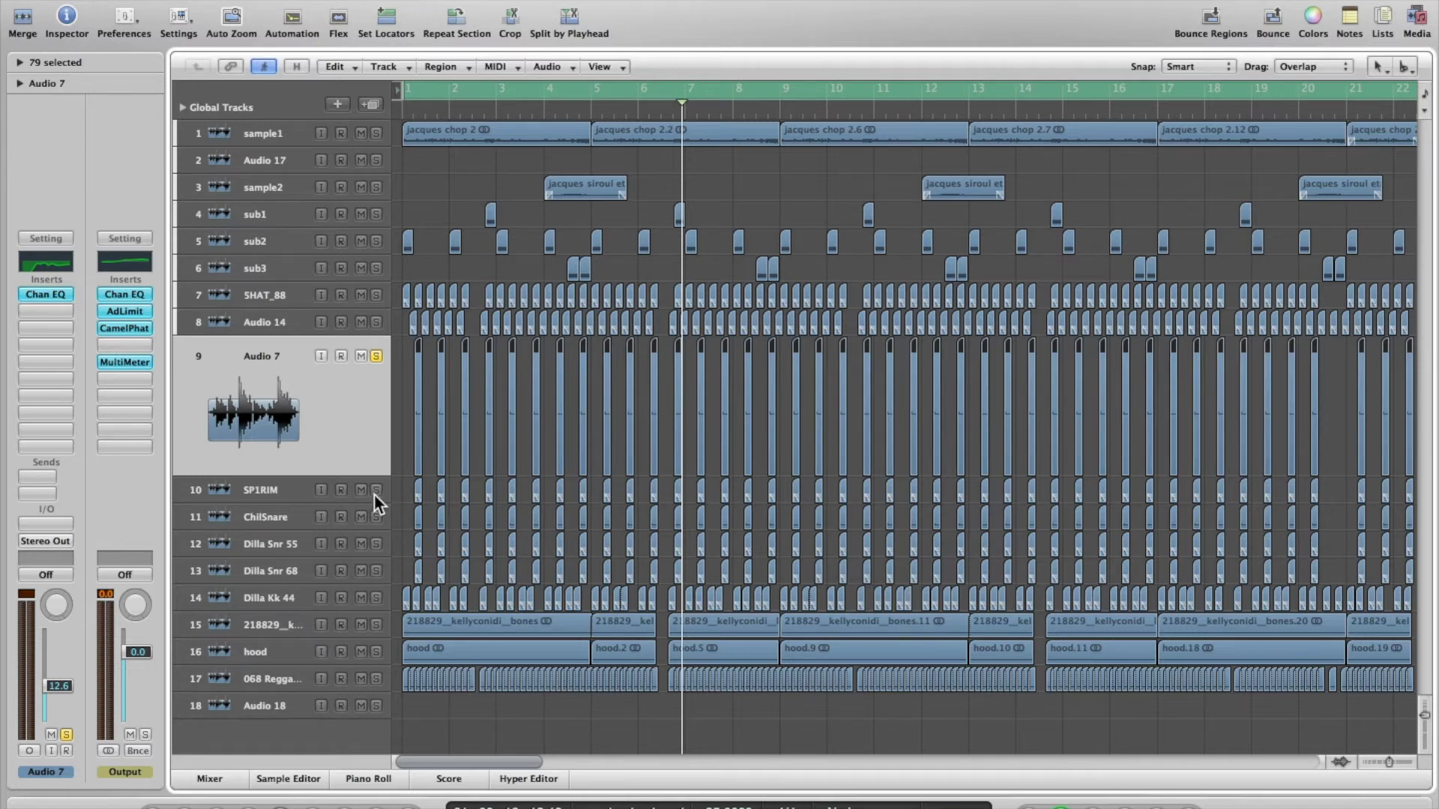
{"action": "left_click_drag", "start_coordinate": [376, 490], "coordinate": [378, 572]}
{"action": "left_click_drag", "start_coordinate": [376, 490], "coordinate": [377, 574]}
{"action": "key", "text": "Return"}
{"action": "key", "text": "space"}
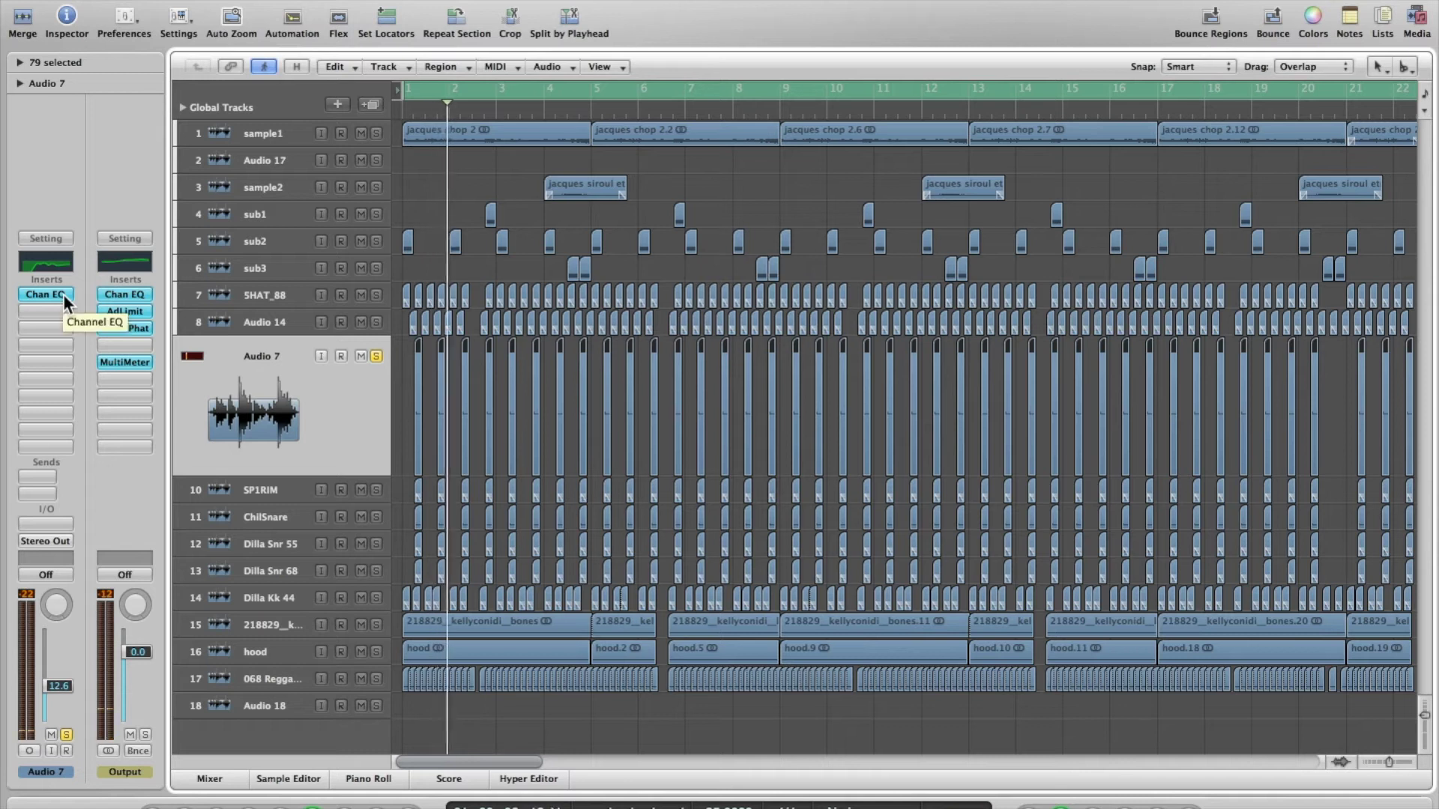
Bypass and re-enable the Channel EQ on Audio 7 to compare its effect, and open the EQ window
{"action": "left_click", "coordinate": [63, 294], "text": "alt"}
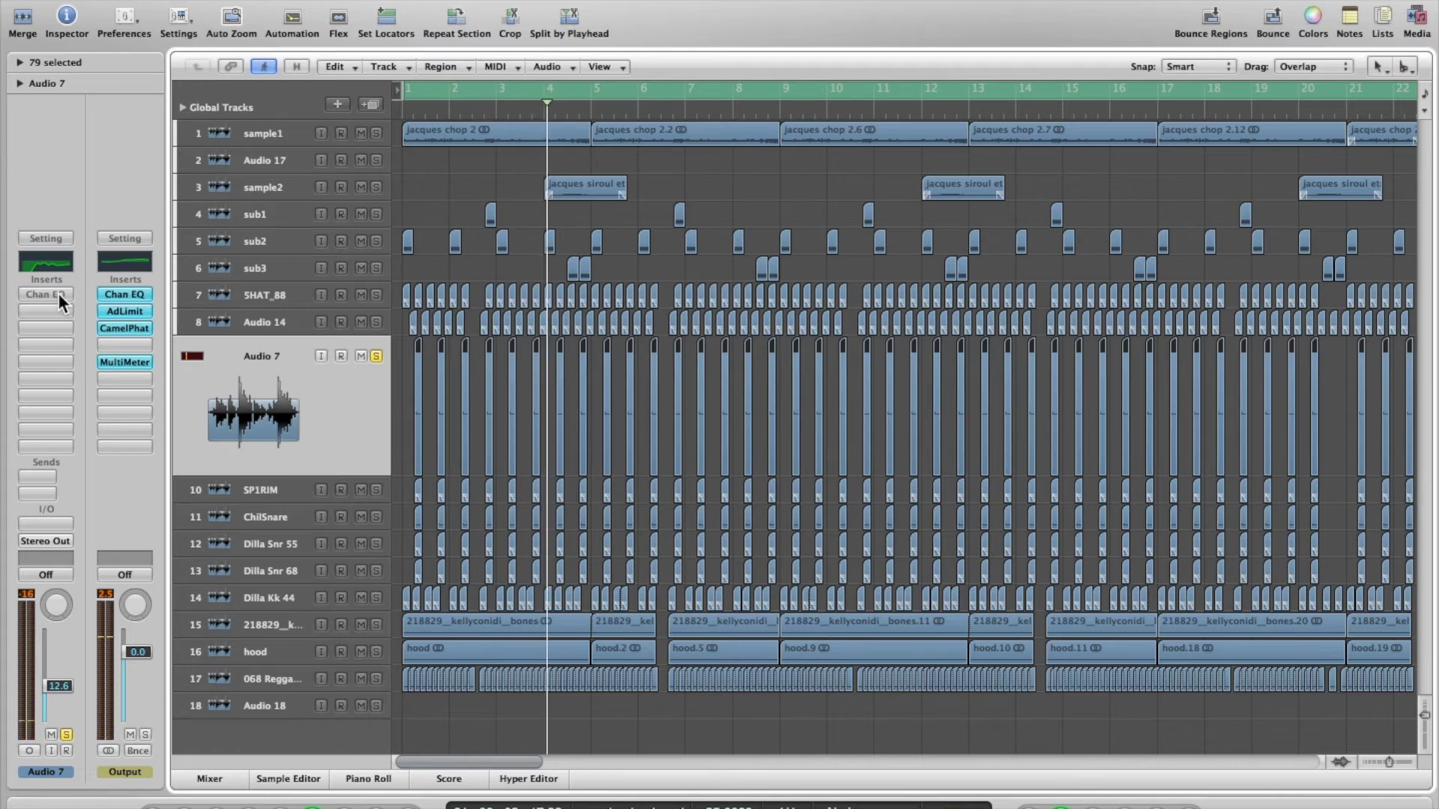
{"action": "left_click", "coordinate": [59, 294]}
{"action": "left_click", "coordinate": [46, 294]}
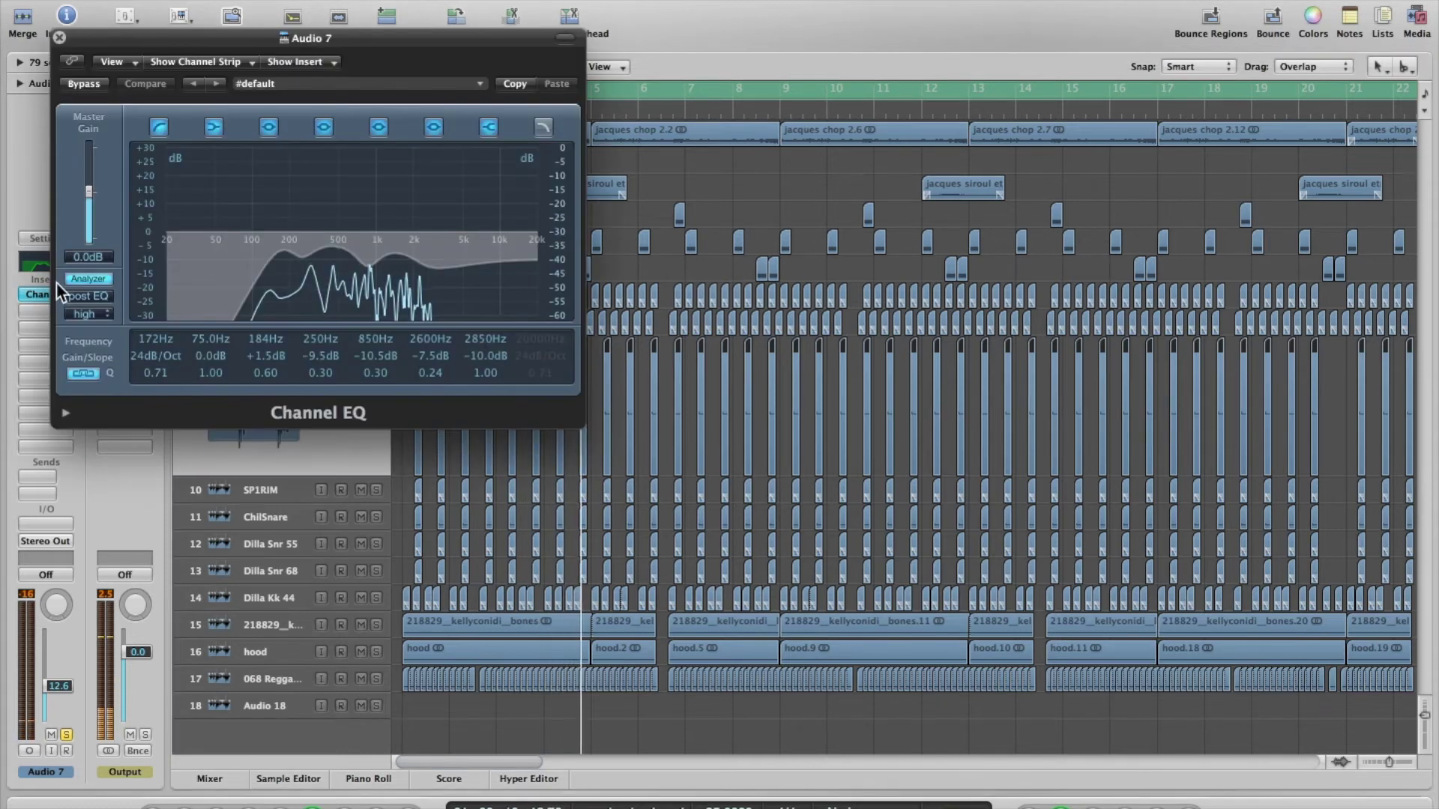
Set the low-cut frequency of Audio 7's Channel EQ to 186 Hz and close the EQ window
{"action": "left_click_drag", "start_coordinate": [143, 34], "coordinate": [655, 57]}
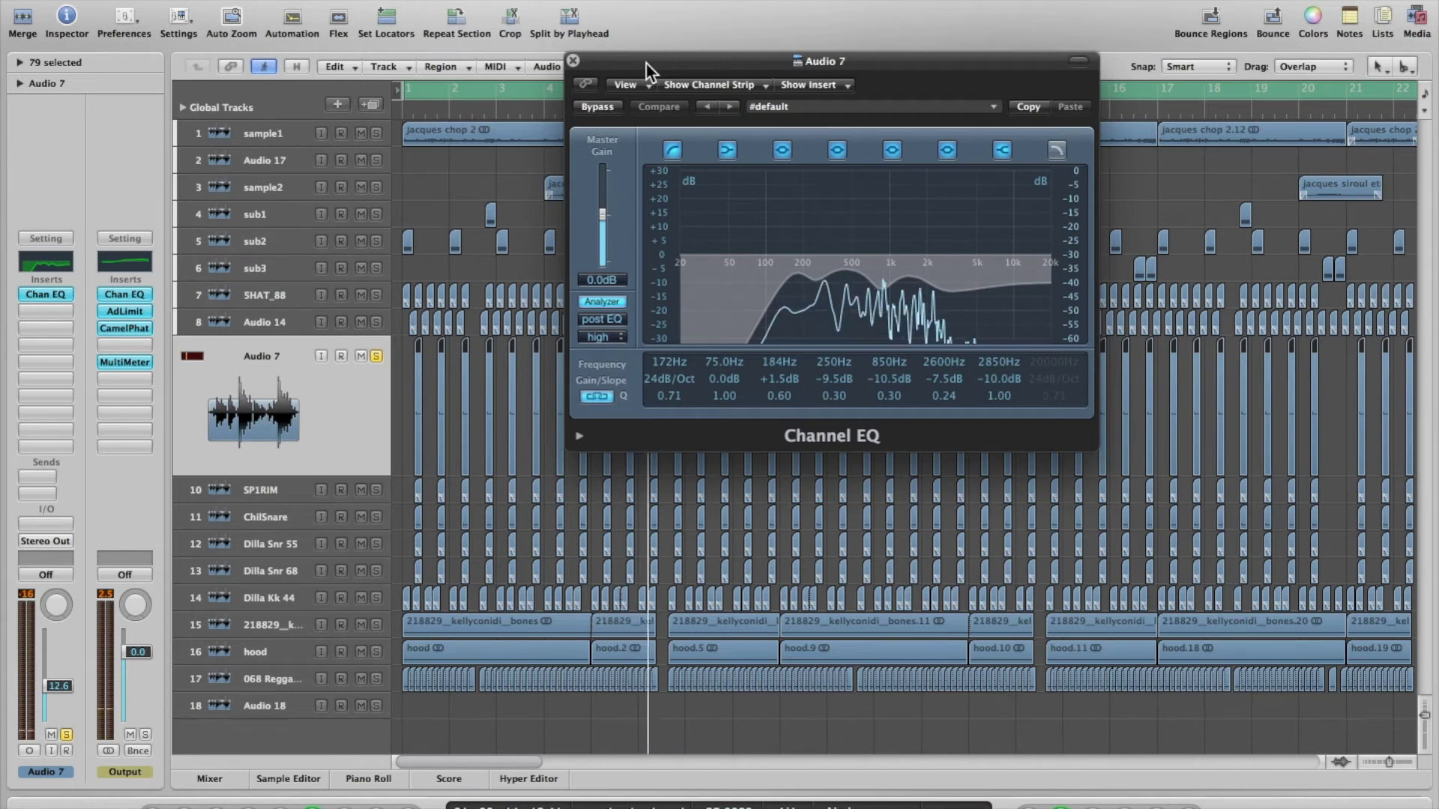
{"action": "left_click_drag", "start_coordinate": [646, 64], "coordinate": [800, 89]}
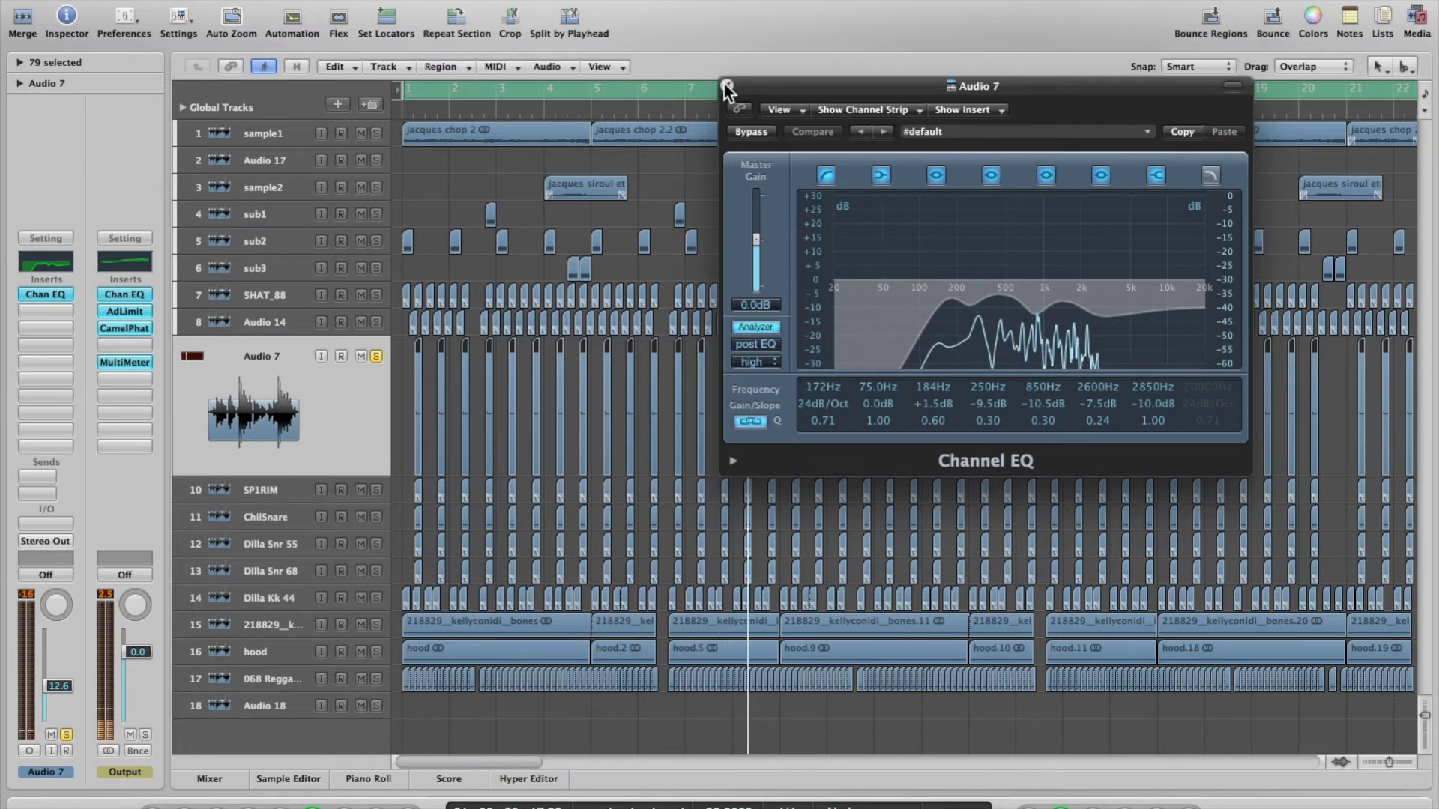
{"action": "left_click_drag", "start_coordinate": [827, 390], "coordinate": [829, 383]}
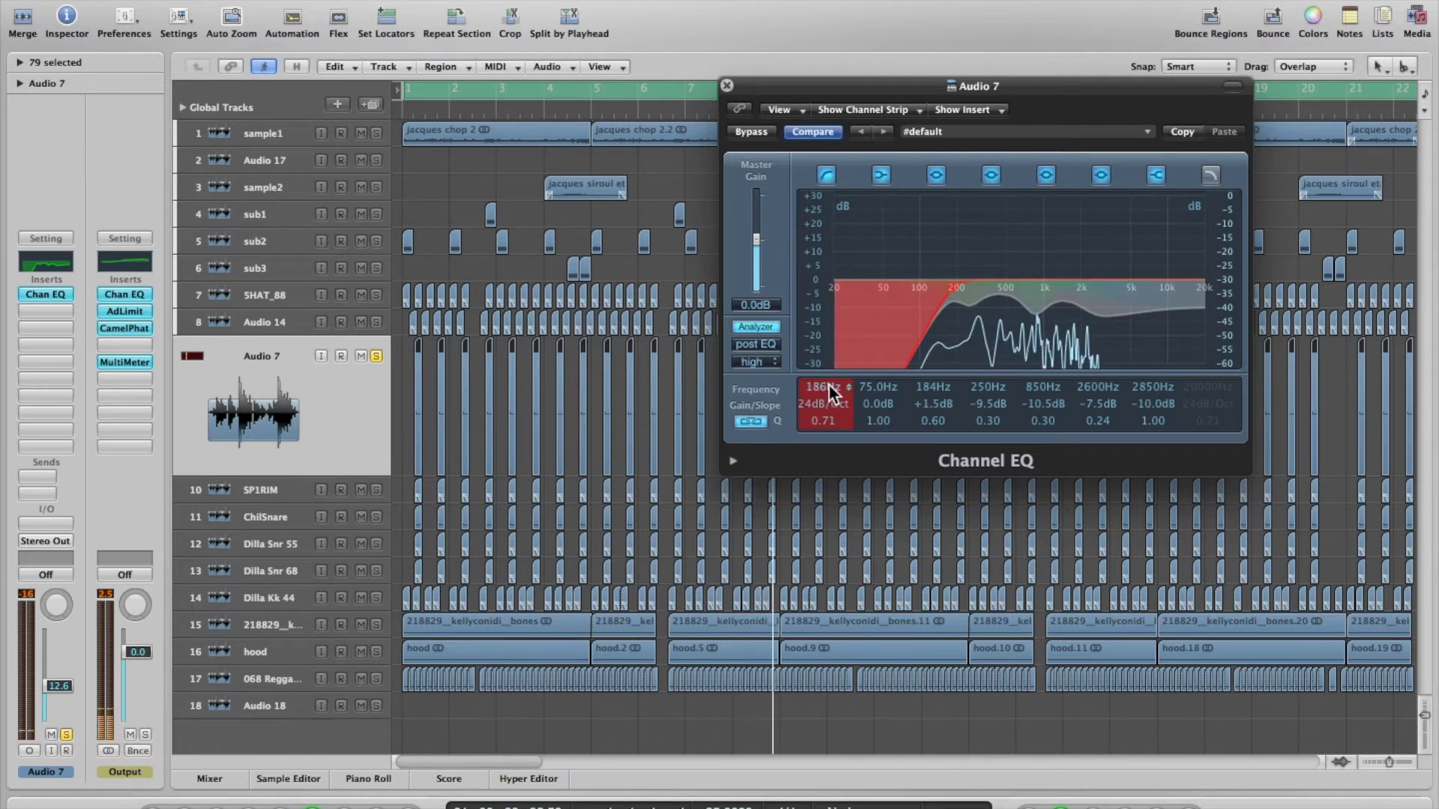
{"action": "left_click", "coordinate": [726, 85]}
Solo SP1RIM in place of Audio 7, restart playback from the beginning and select the SP1RIM track
{"action": "left_click", "coordinate": [376, 489]}
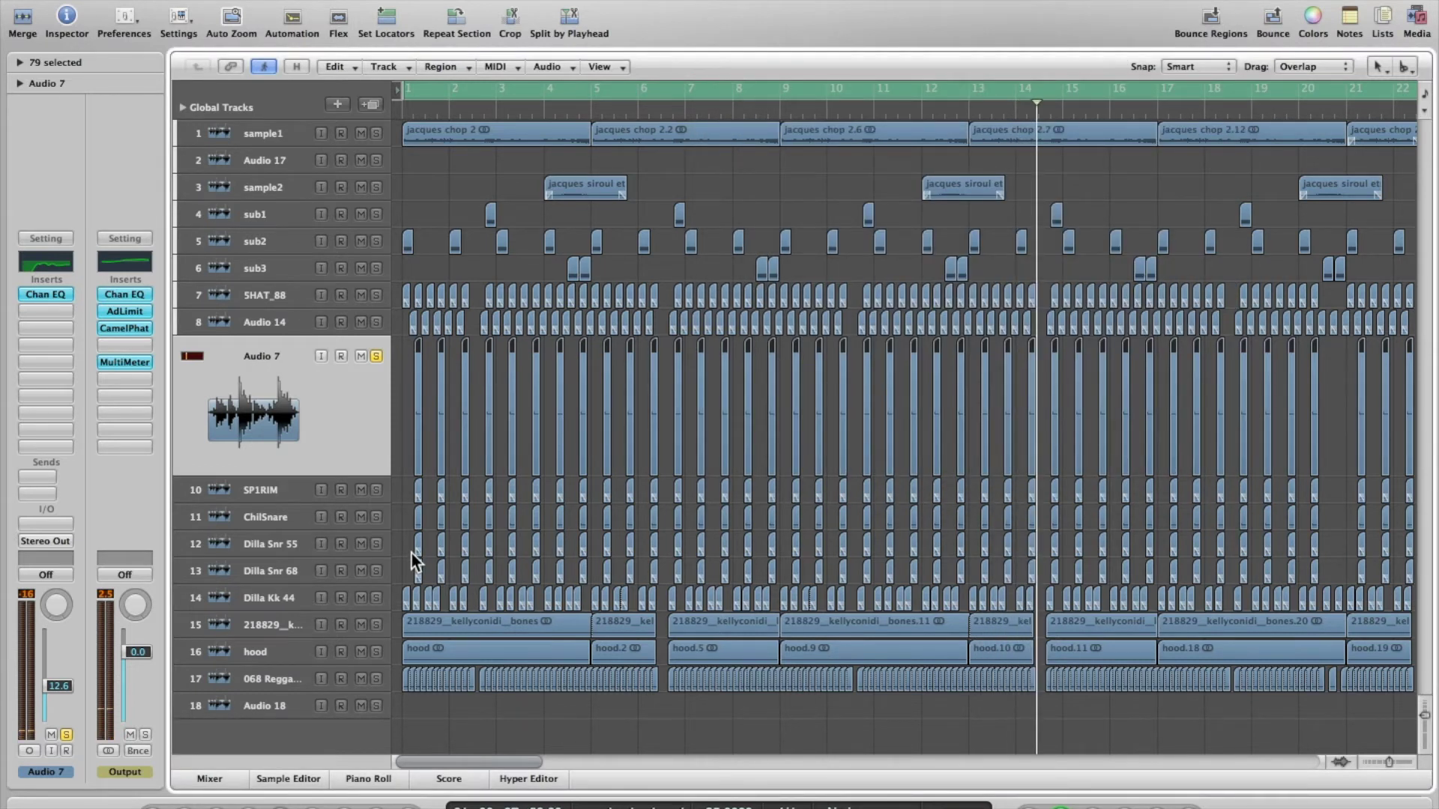
{"action": "key", "text": "Return"}
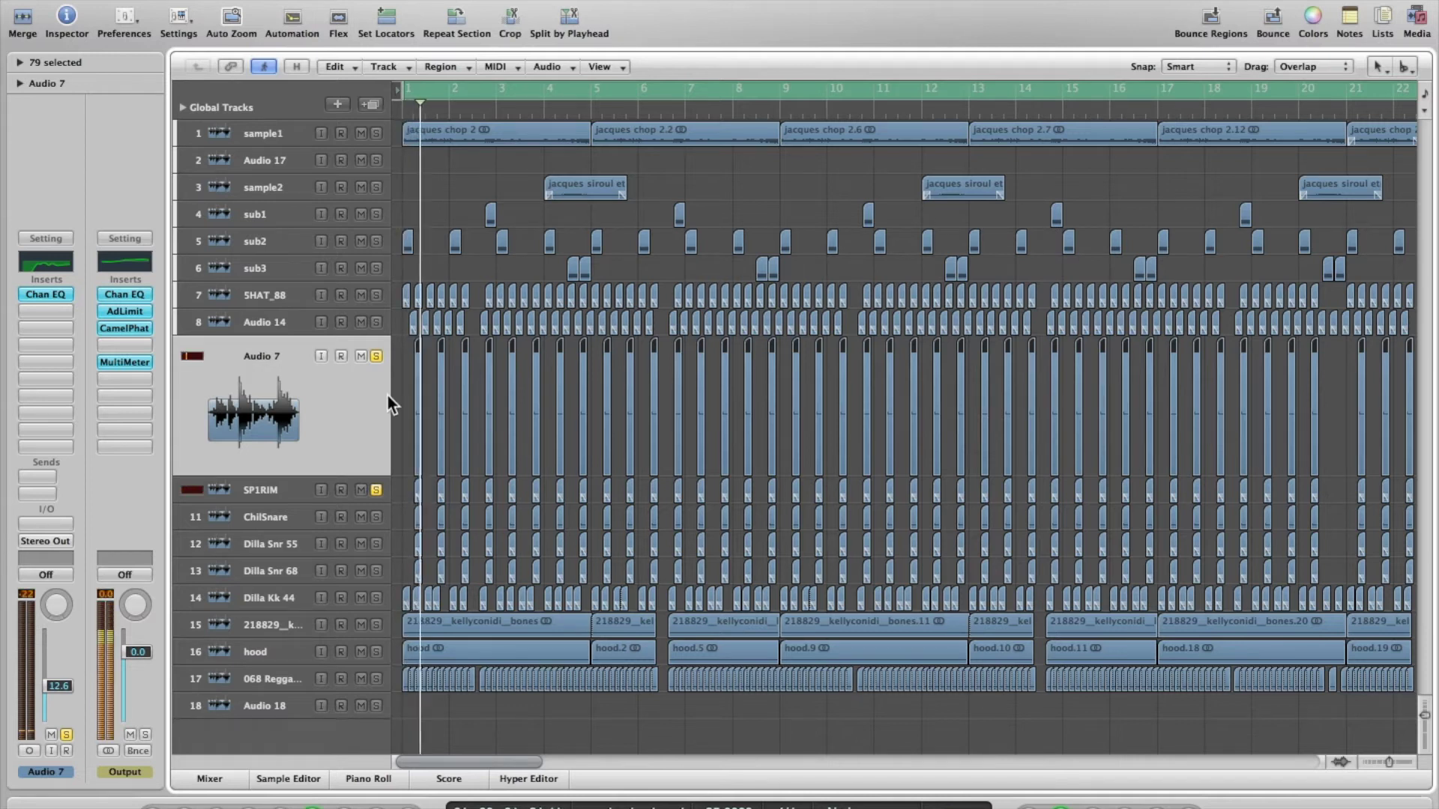
{"action": "left_click", "coordinate": [376, 356]}
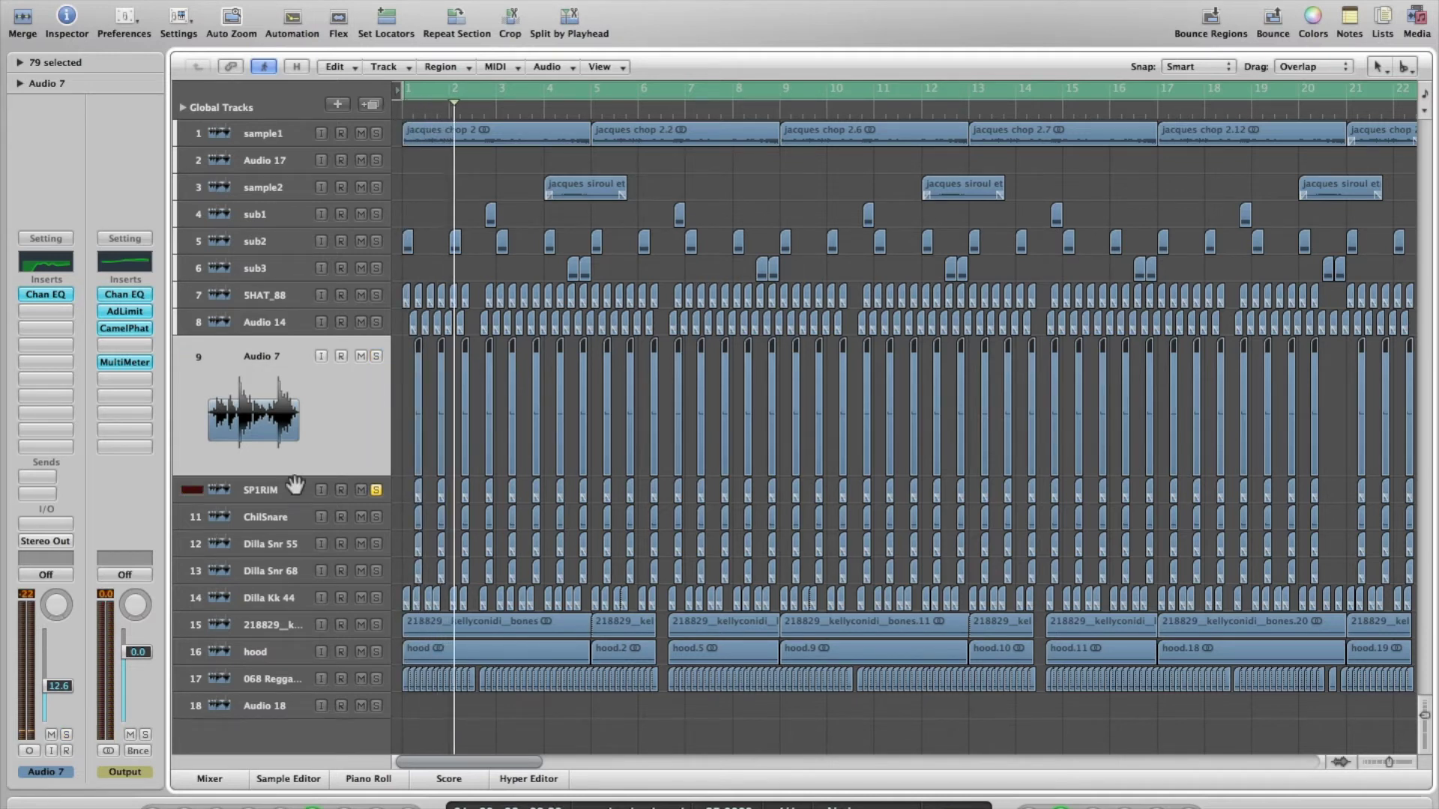
{"action": "key", "text": "Down"}
Compare SP1RIM with its Bitcrusher and Channel EQ inserts bypassed and re-enabled, twice, during playback
{"action": "left_click", "coordinate": [61, 294]}
{"action": "left_click", "coordinate": [62, 311]}
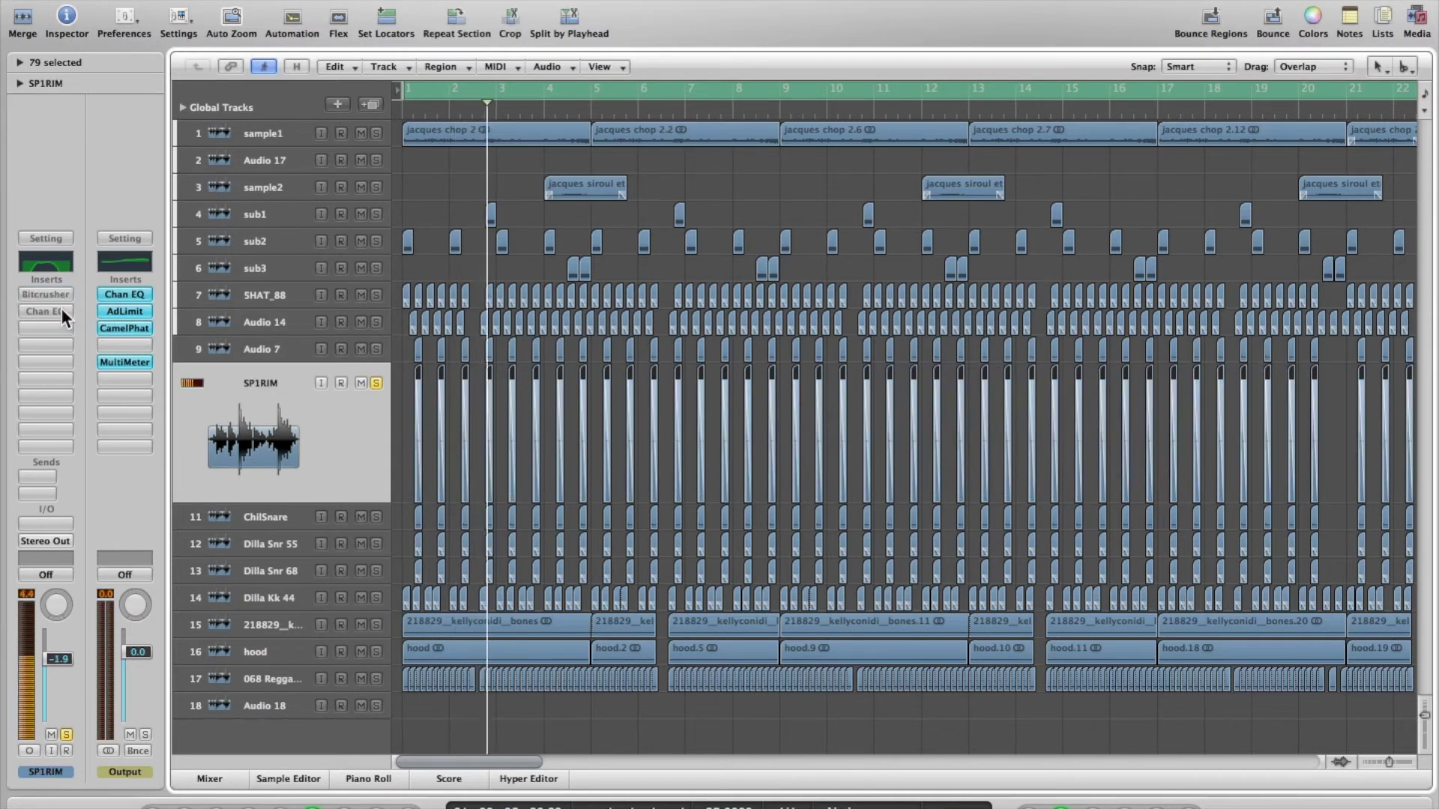
{"action": "left_click", "coordinate": [62, 311]}
{"action": "left_click", "coordinate": [62, 293]}
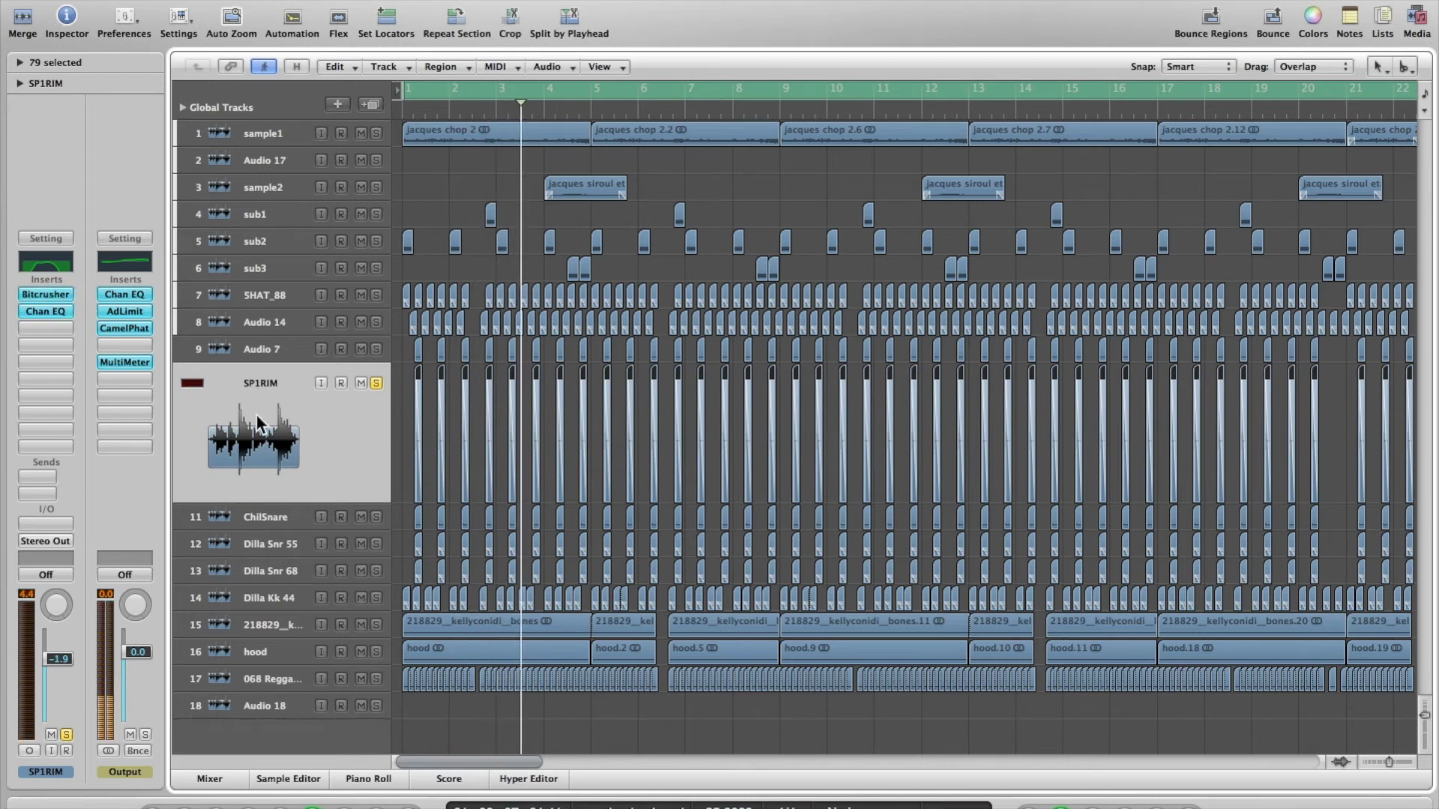
{"action": "left_click", "coordinate": [60, 294]}
{"action": "left_click", "coordinate": [63, 312]}
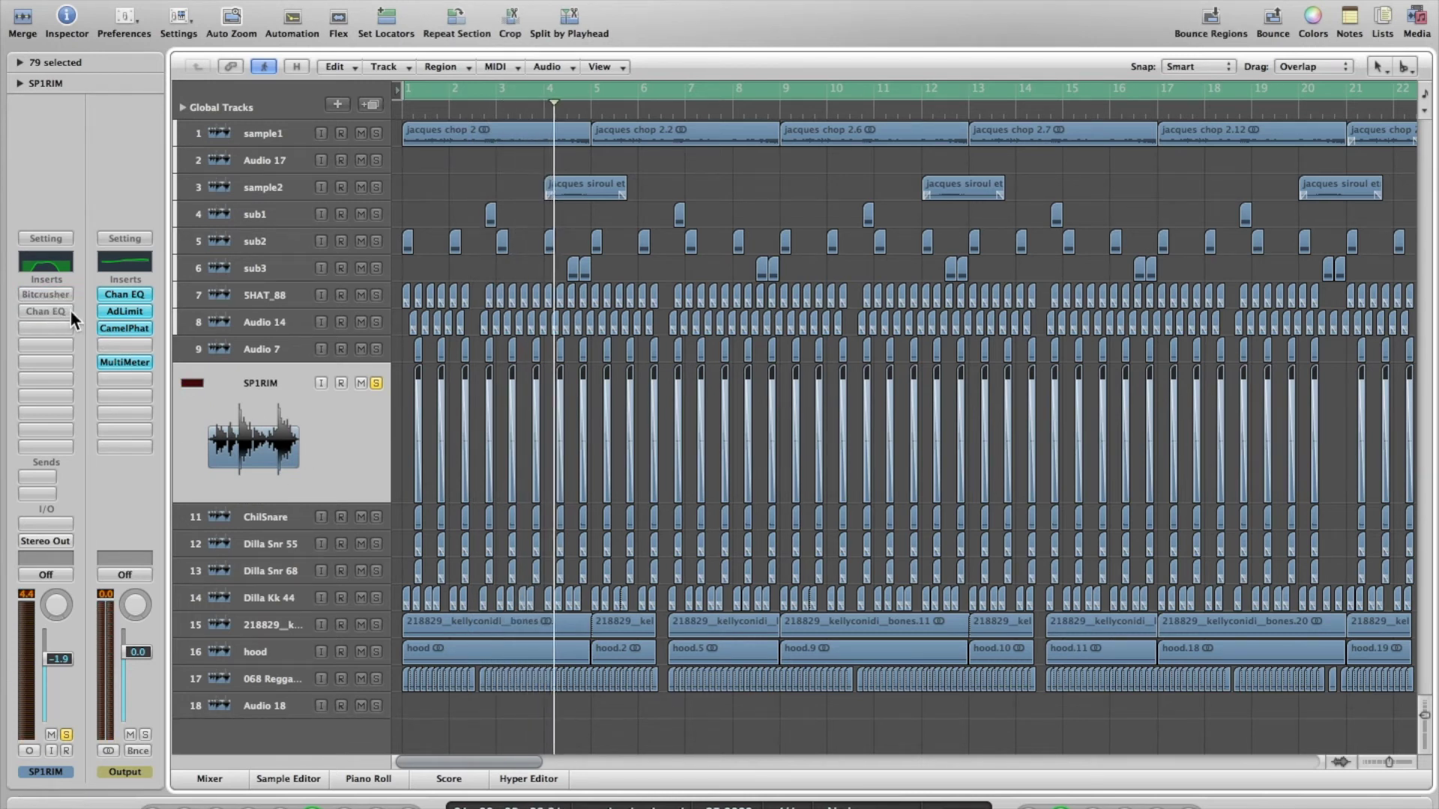
{"action": "left_click", "coordinate": [57, 311]}
{"action": "left_click", "coordinate": [57, 294]}
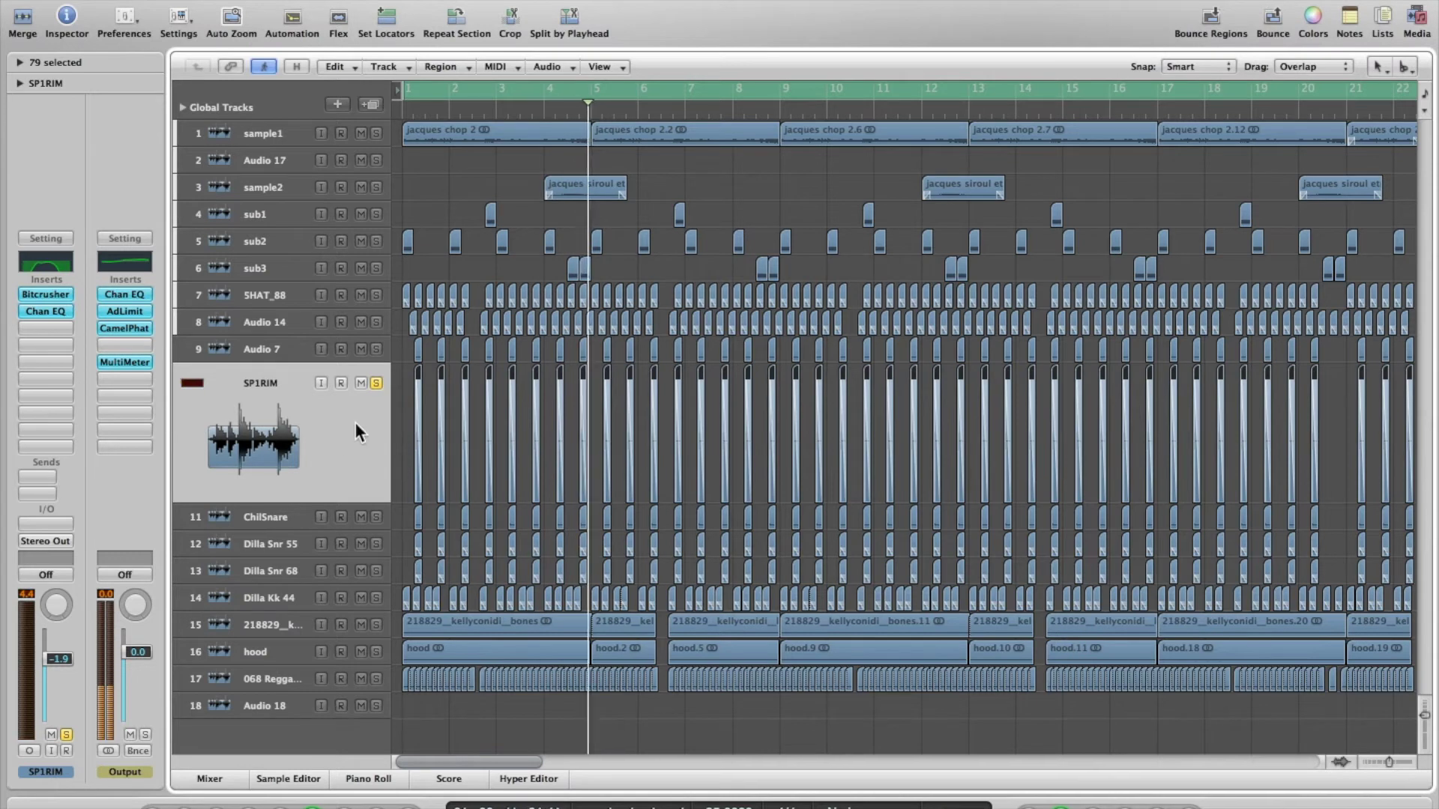
With Audio 7 soloed alongside SP1RIM, check the Bitcrusher settings and compare the sound with SP1RIM's Channel EQ bypassed and re-enabled
{"action": "left_click", "coordinate": [375, 347]}
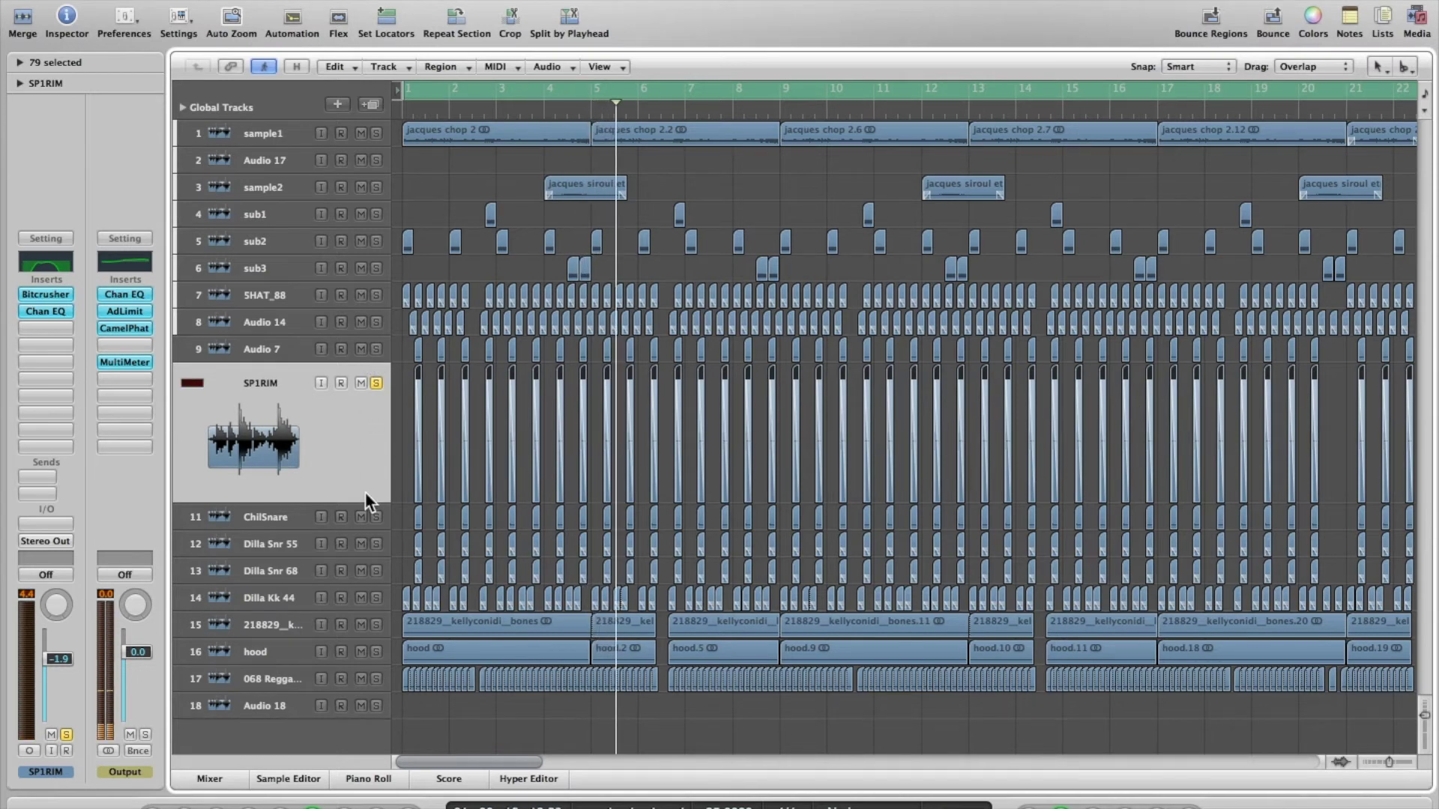
{"action": "left_click", "coordinate": [56, 295]}
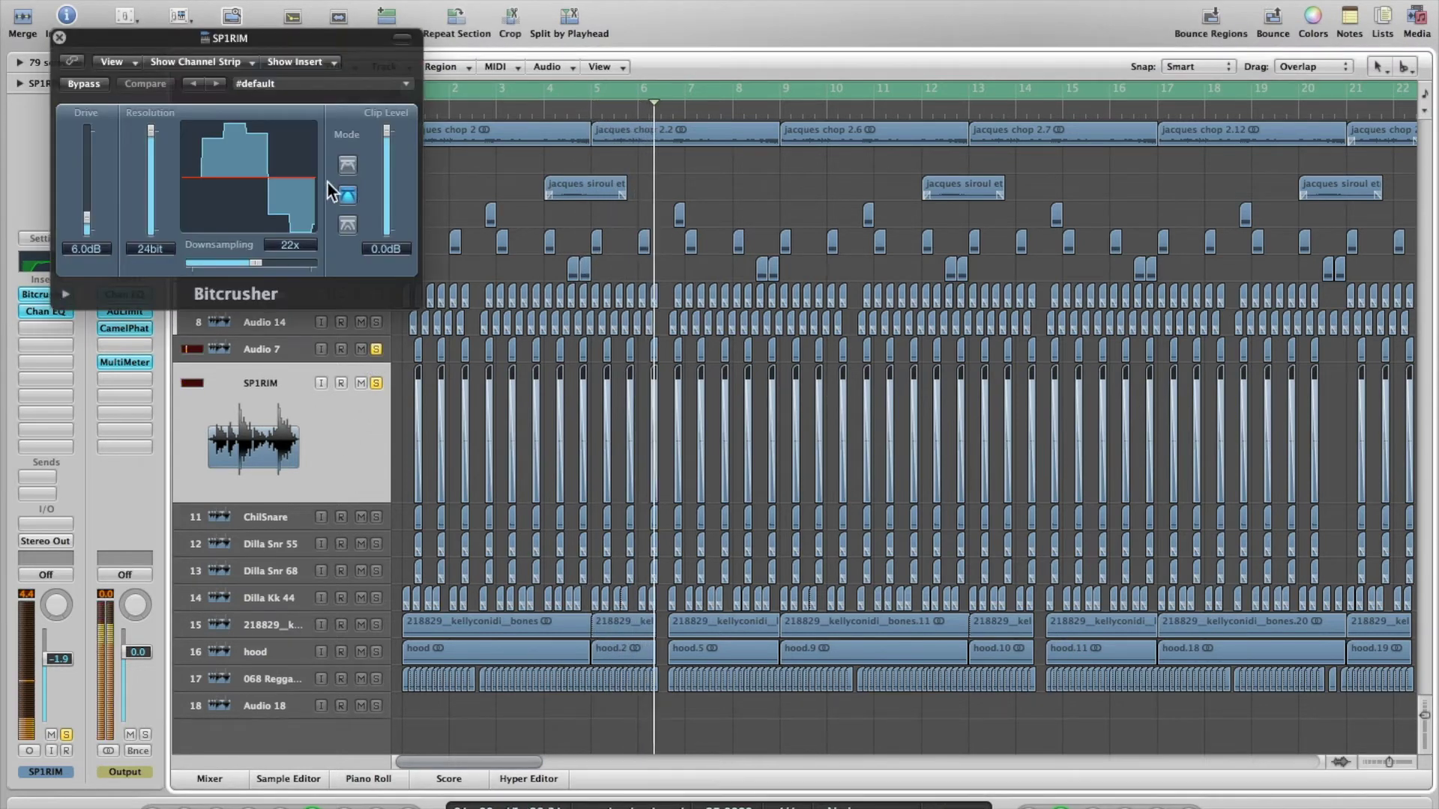
{"action": "left_click", "coordinate": [79, 52]}
{"action": "left_click", "coordinate": [43, 312], "text": "alt"}
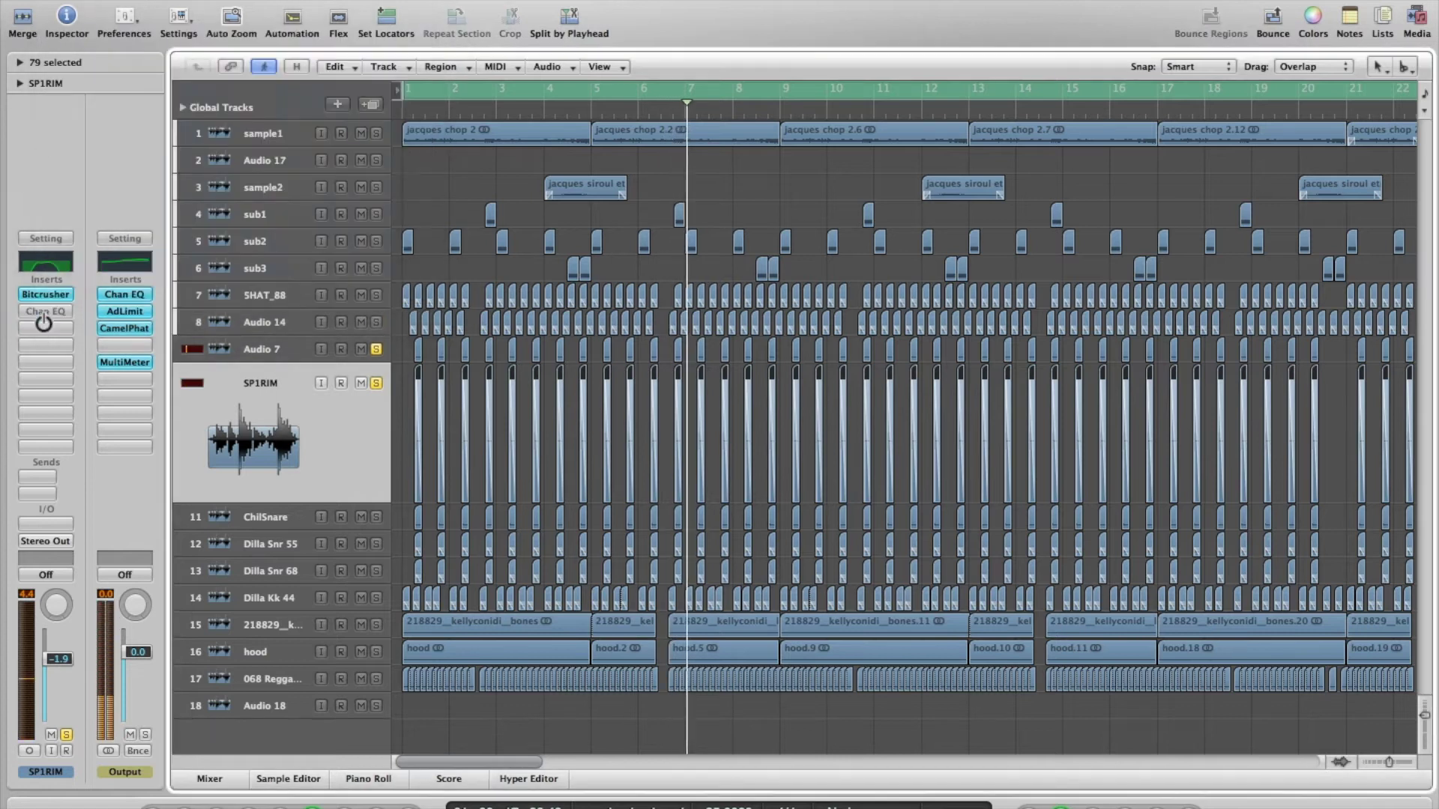
{"action": "left_click", "coordinate": [53, 322], "text": "alt"}
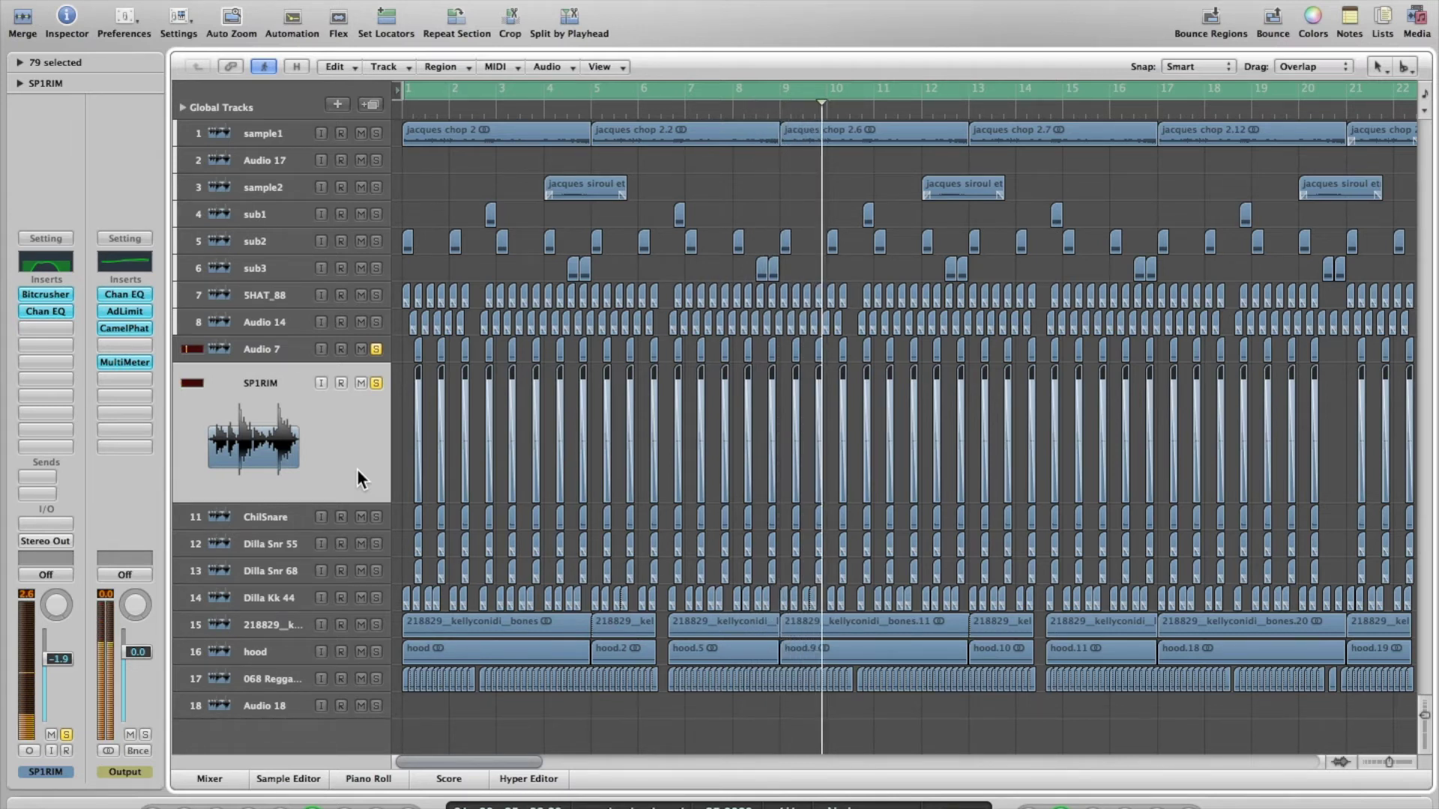
Solo ChilSnare, clear the Audio 7 and SP1RIM solos, and inspect ChilSnare's Channel EQ curve before closing it
{"action": "left_click", "coordinate": [376, 517]}
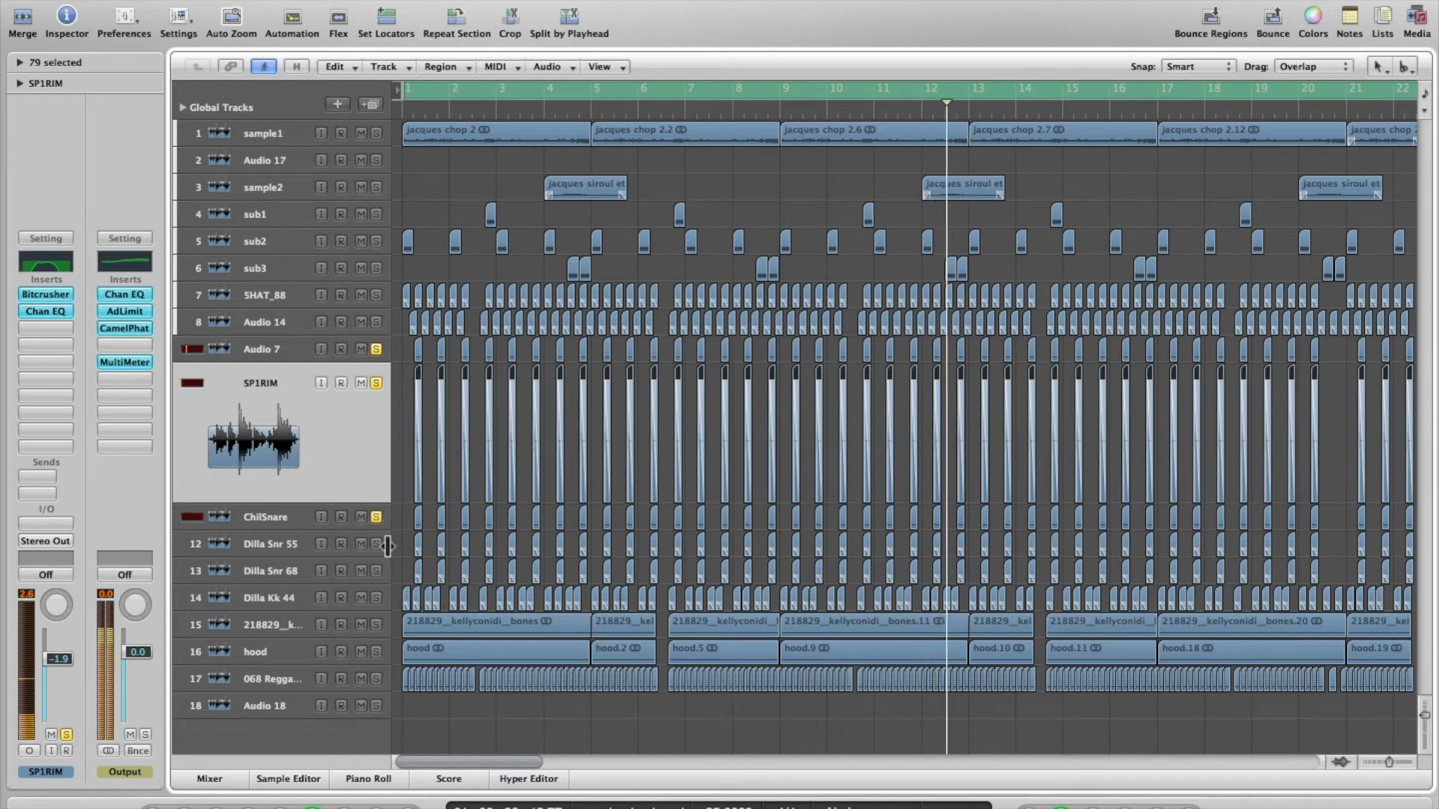
{"action": "left_click", "coordinate": [377, 349]}
{"action": "left_click", "coordinate": [281, 517]}
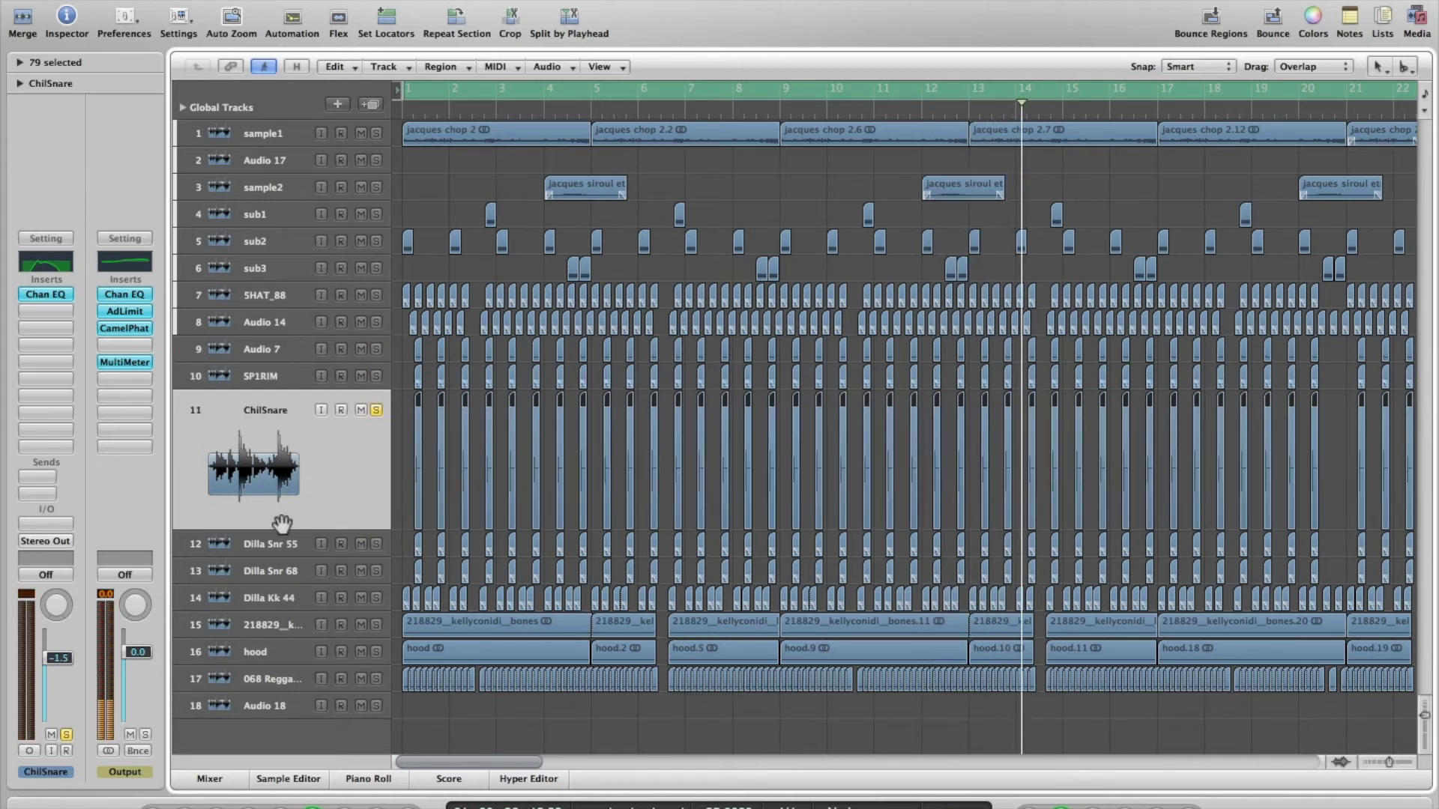
{"action": "double_click", "coordinate": [49, 264]}
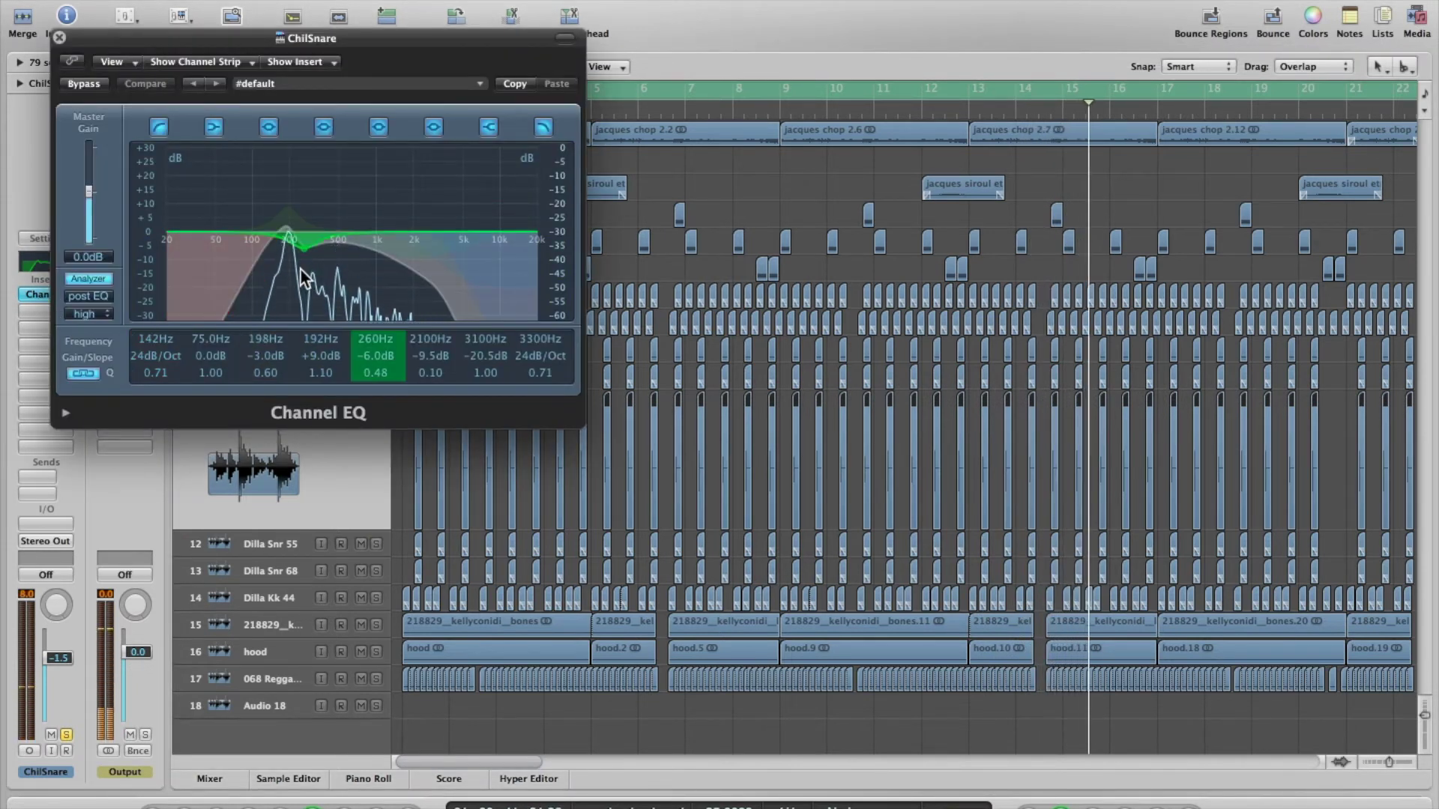
{"action": "left_click", "coordinate": [59, 36]}
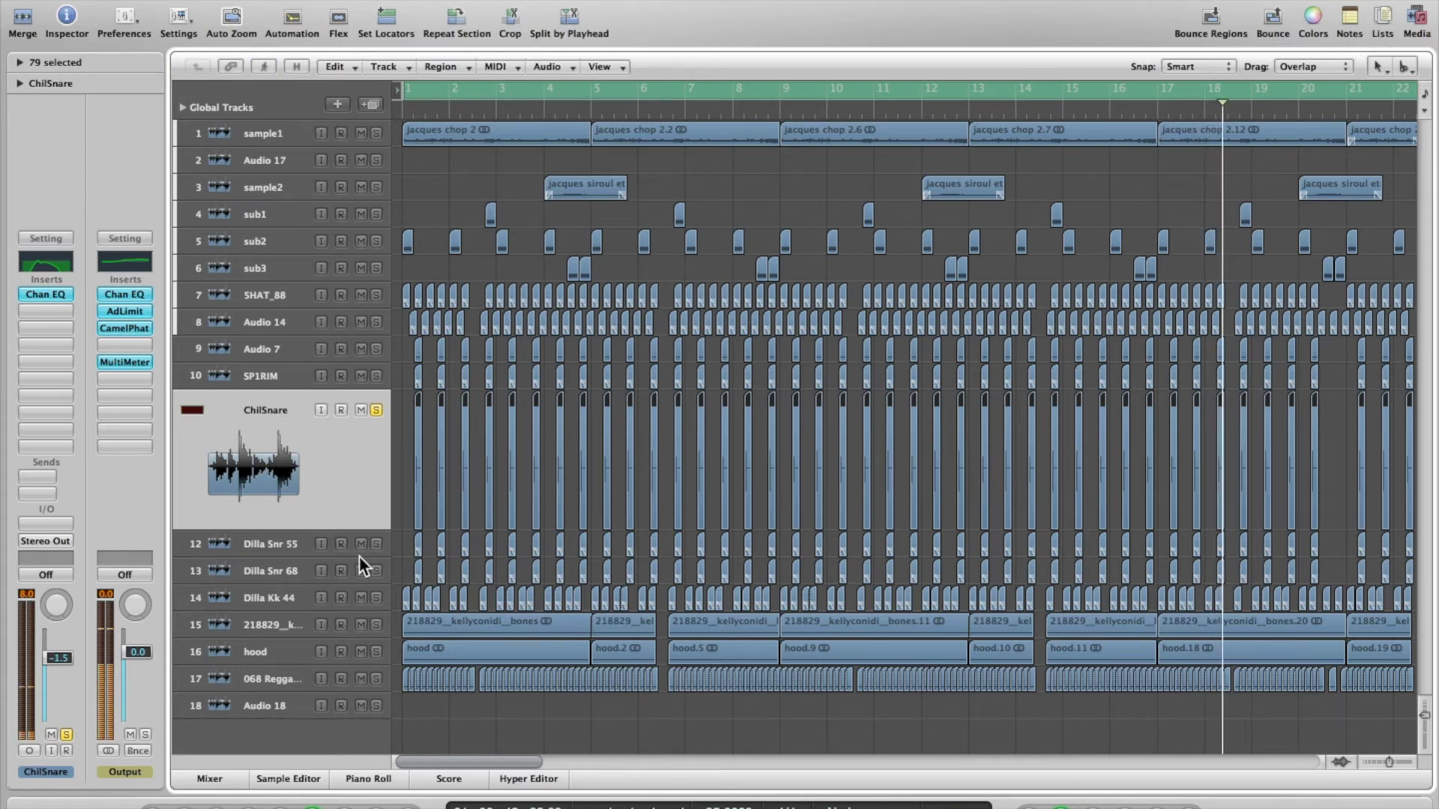
Solo Dilla Snr 55 in place of ChilSnare, play from the start and inspect its Channel EQ curve before closing it
{"action": "left_click", "coordinate": [377, 545]}
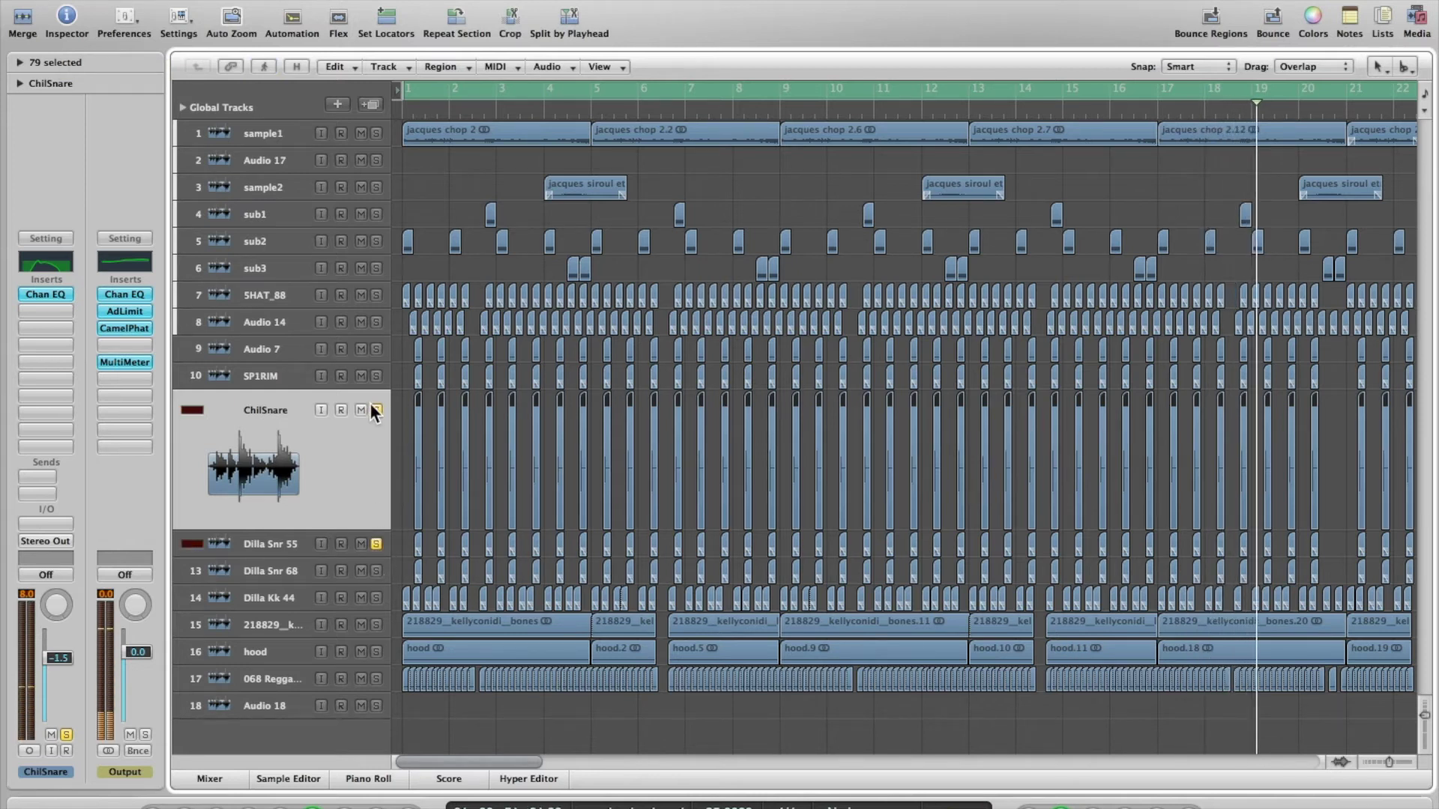
{"action": "left_click", "coordinate": [270, 546]}
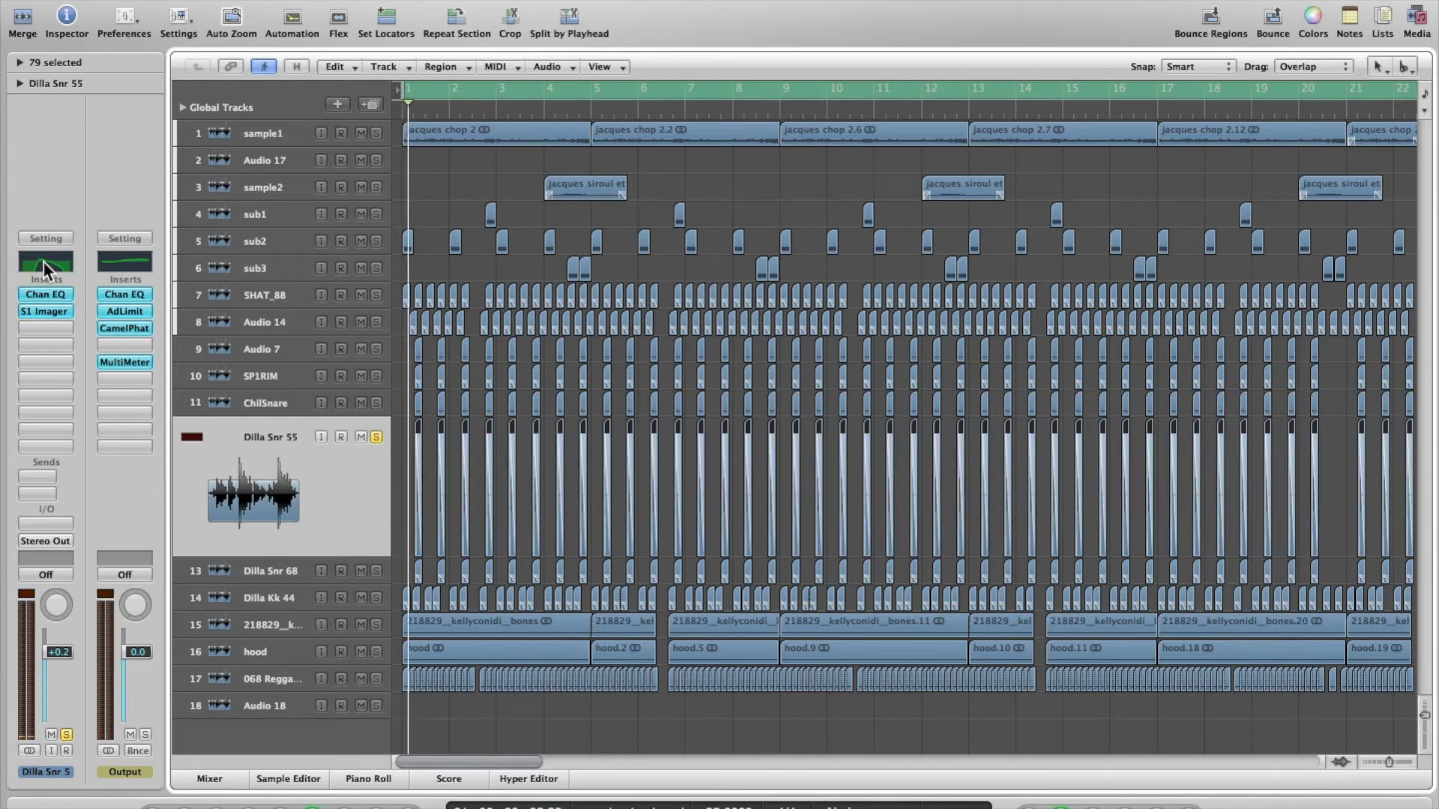
{"action": "double_click", "coordinate": [43, 262]}
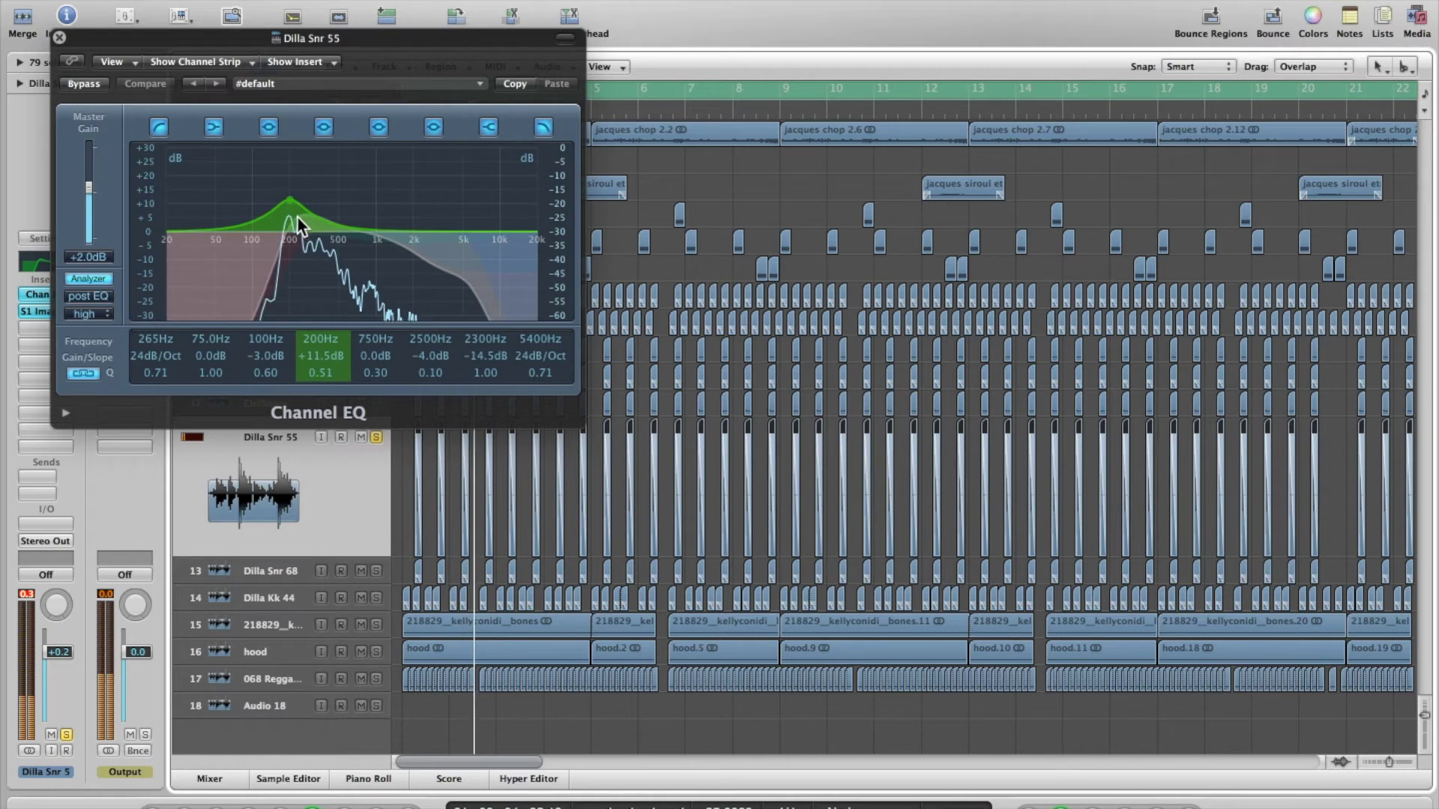
{"action": "left_click", "coordinate": [60, 38]}
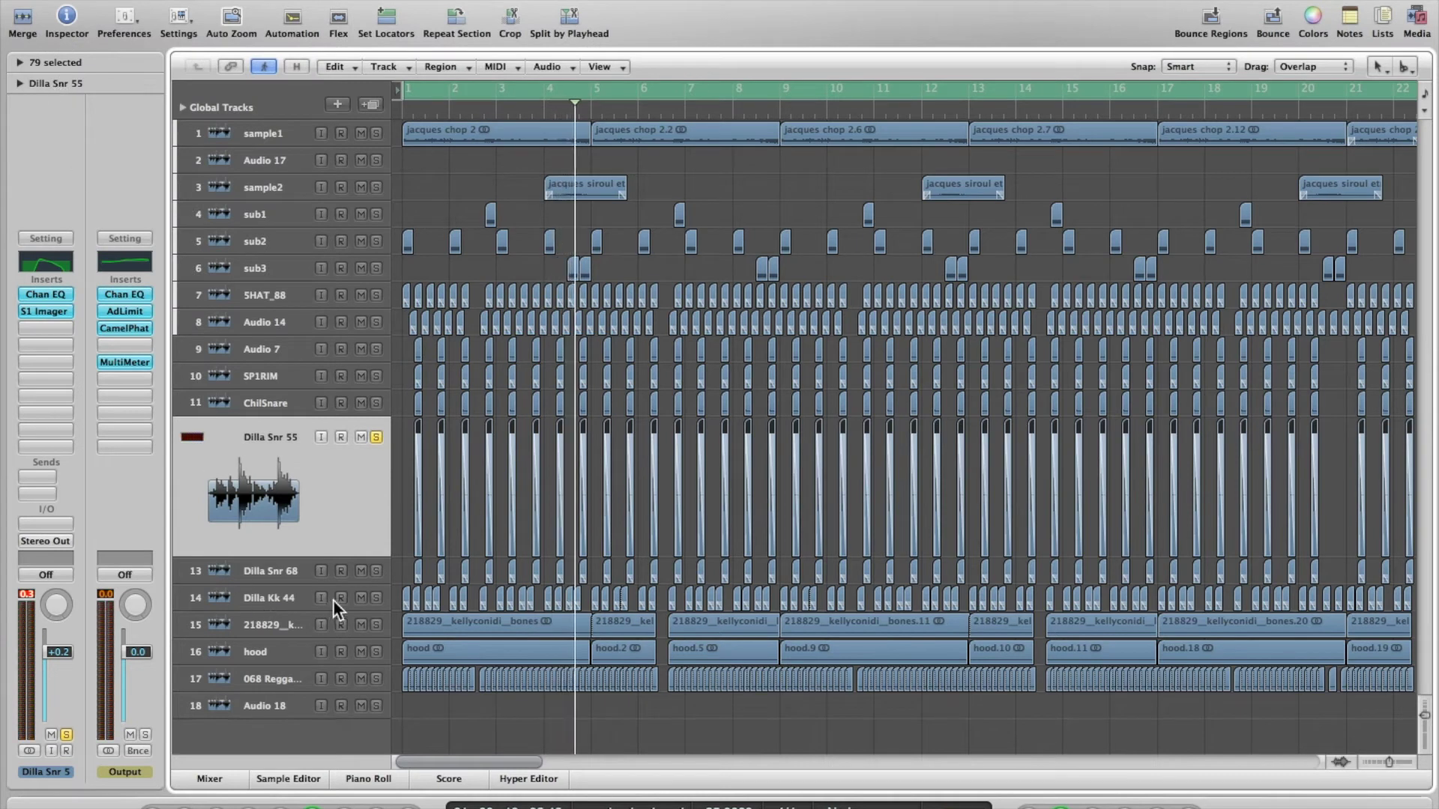
Solo Dilla Snr 68 in place of Dilla Snr 55 and inspect its Channel EQ curve before closing it
{"action": "left_click", "coordinate": [377, 571]}
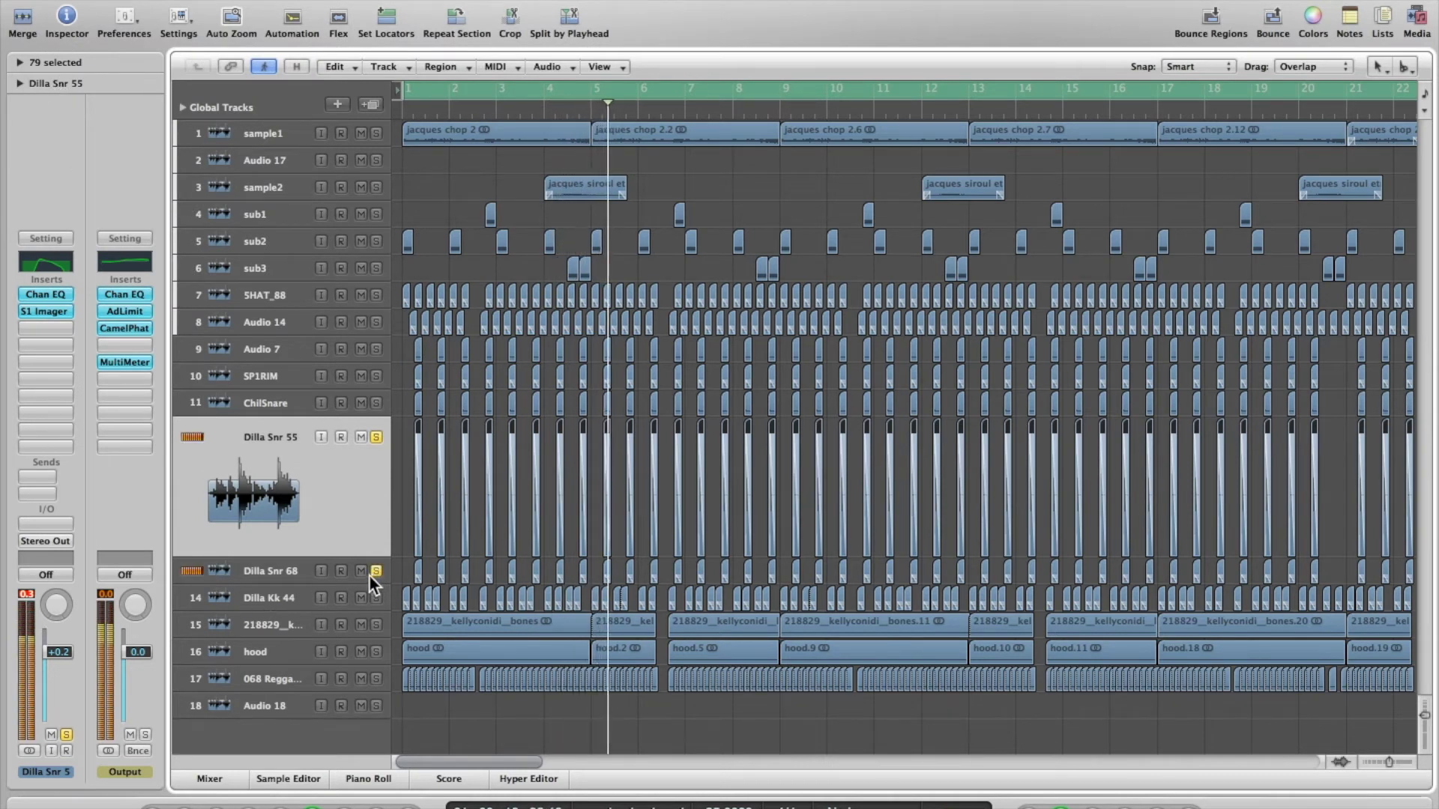
{"action": "left_click", "coordinate": [376, 437]}
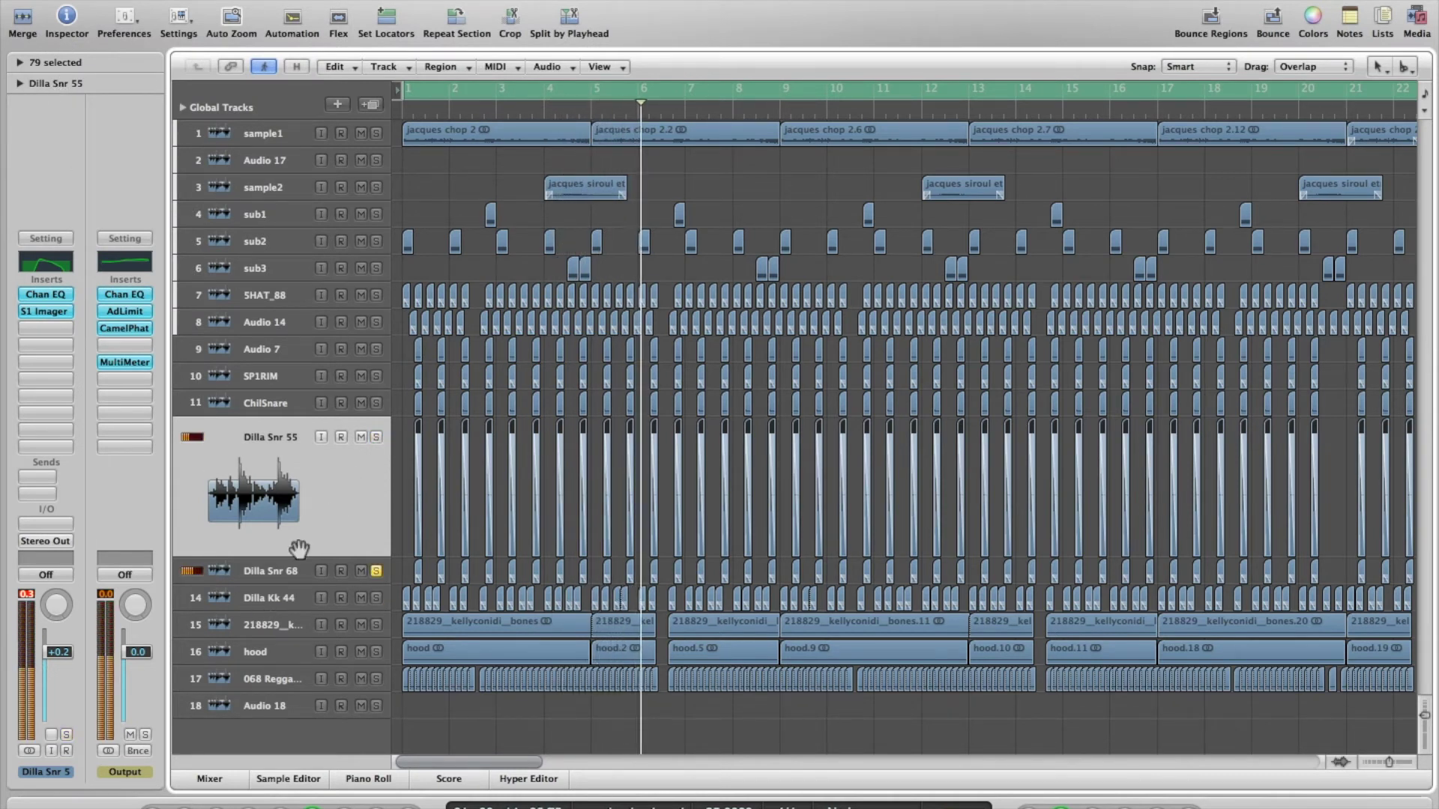
{"action": "left_click", "coordinate": [270, 572]}
{"action": "double_click", "coordinate": [57, 264]}
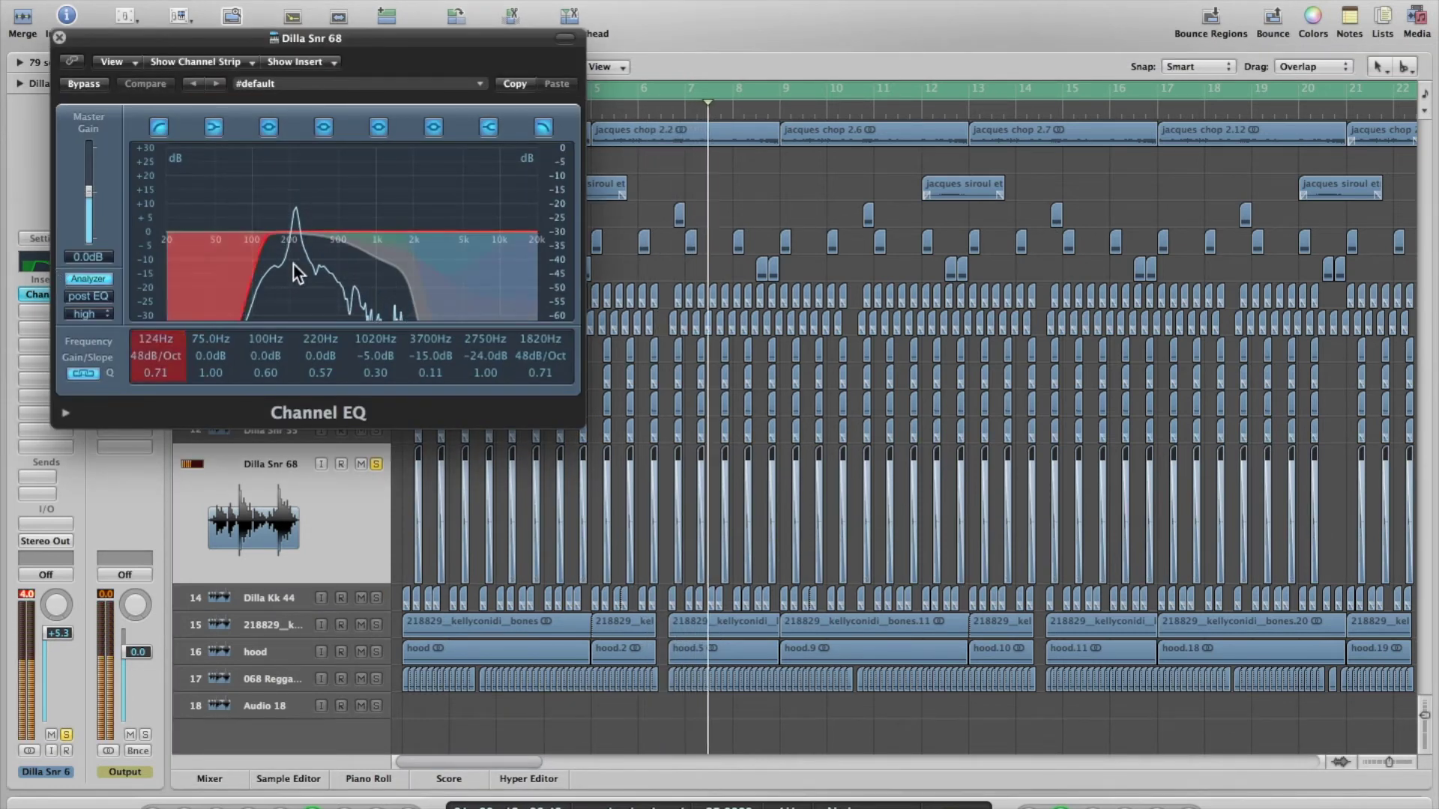
{"action": "left_click", "coordinate": [60, 38]}
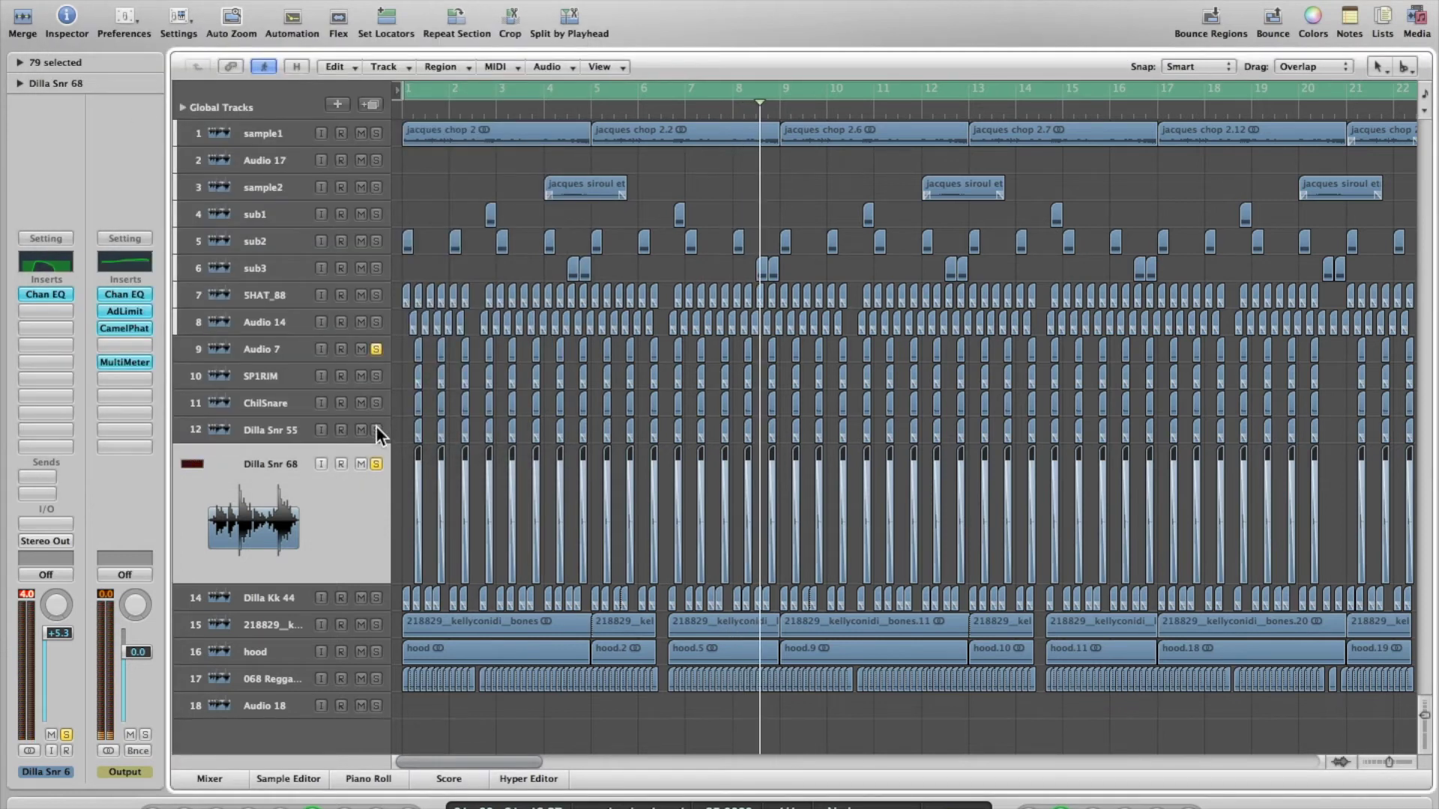
Add the remaining snare layers, SHAT_88, Audio 14, Dilla Kk 44 and the Reggae Tambourine to the solo for a full drum playback
{"action": "left_click_drag", "start_coordinate": [376, 427], "coordinate": [376, 349]}
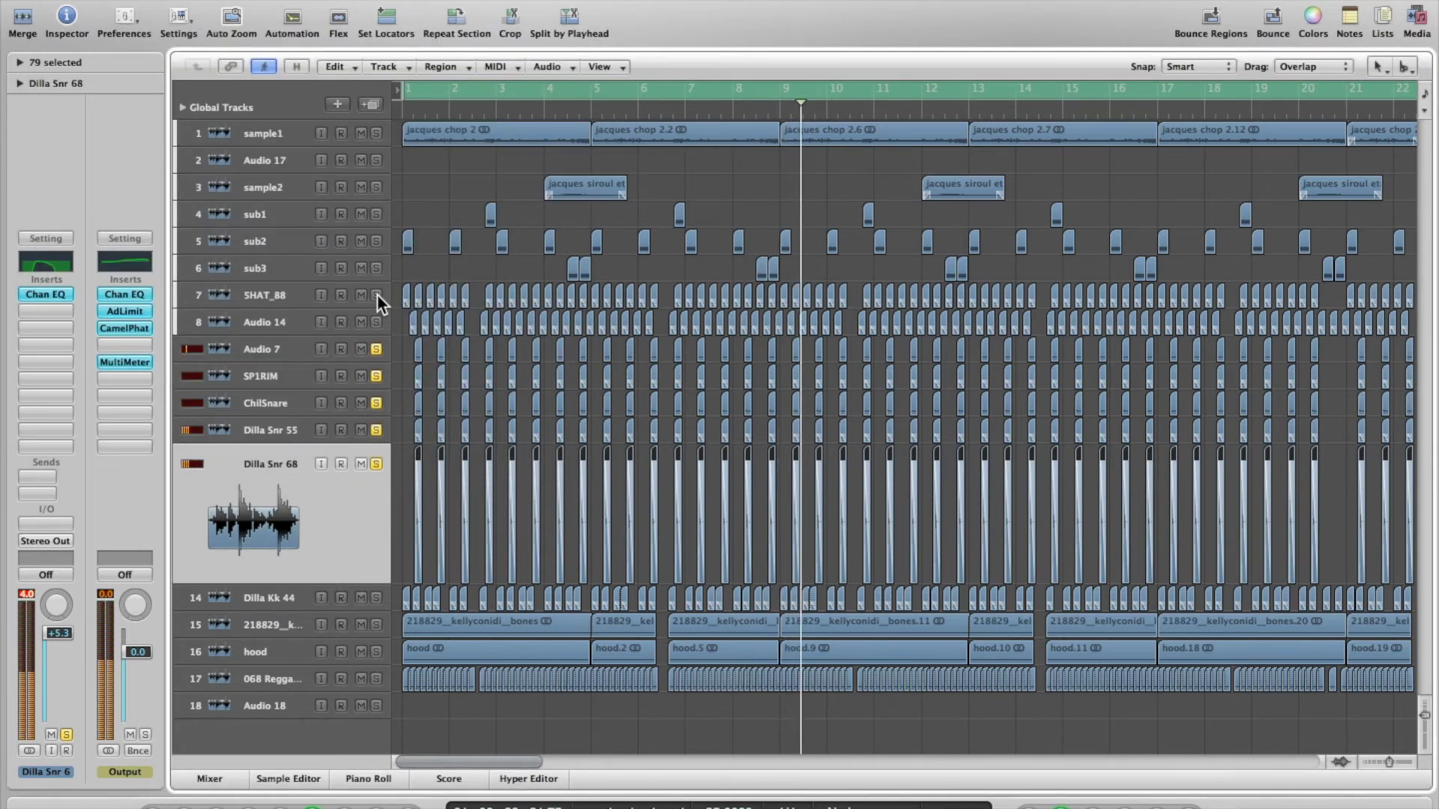
{"action": "left_click_drag", "start_coordinate": [376, 294], "coordinate": [377, 323]}
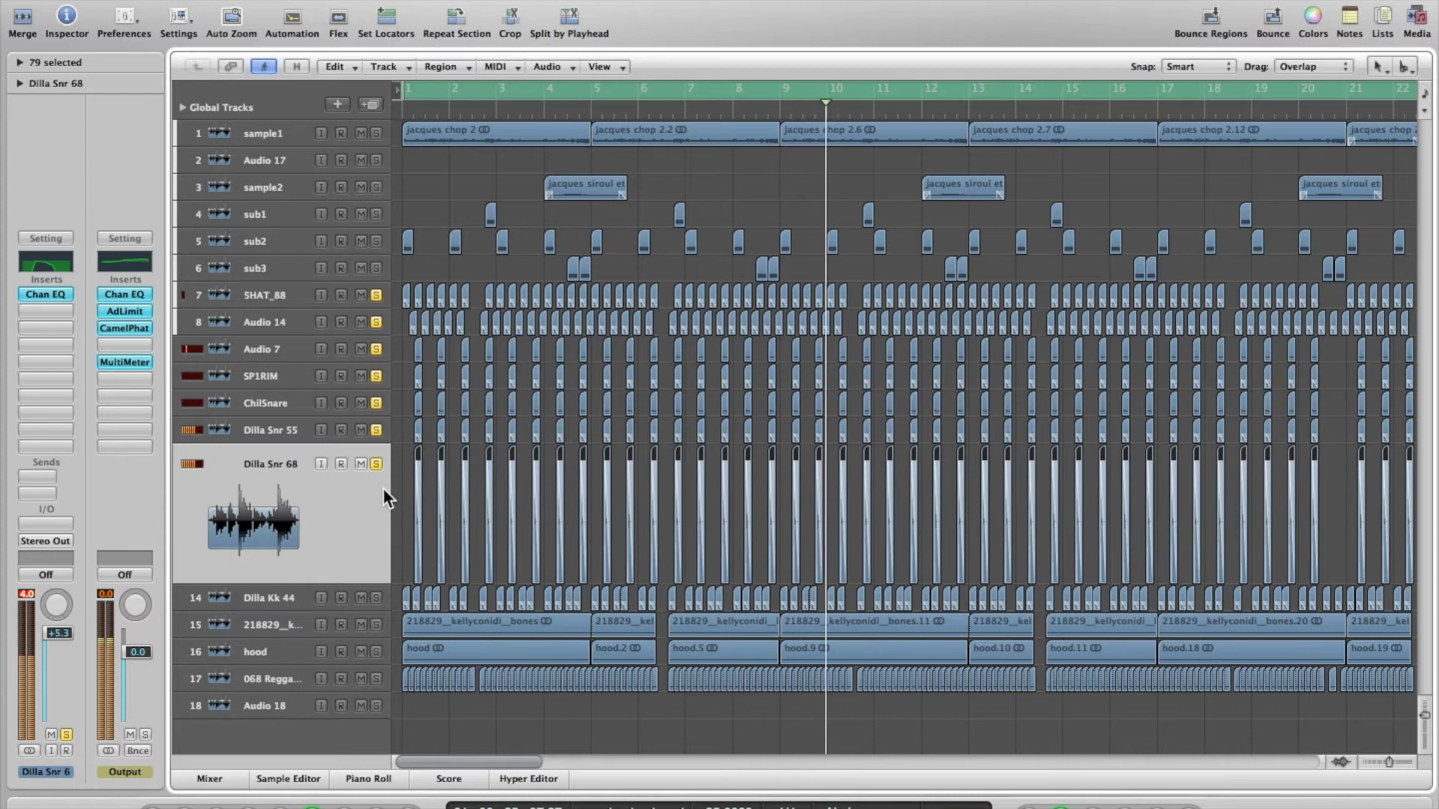
{"action": "left_click", "coordinate": [376, 597]}
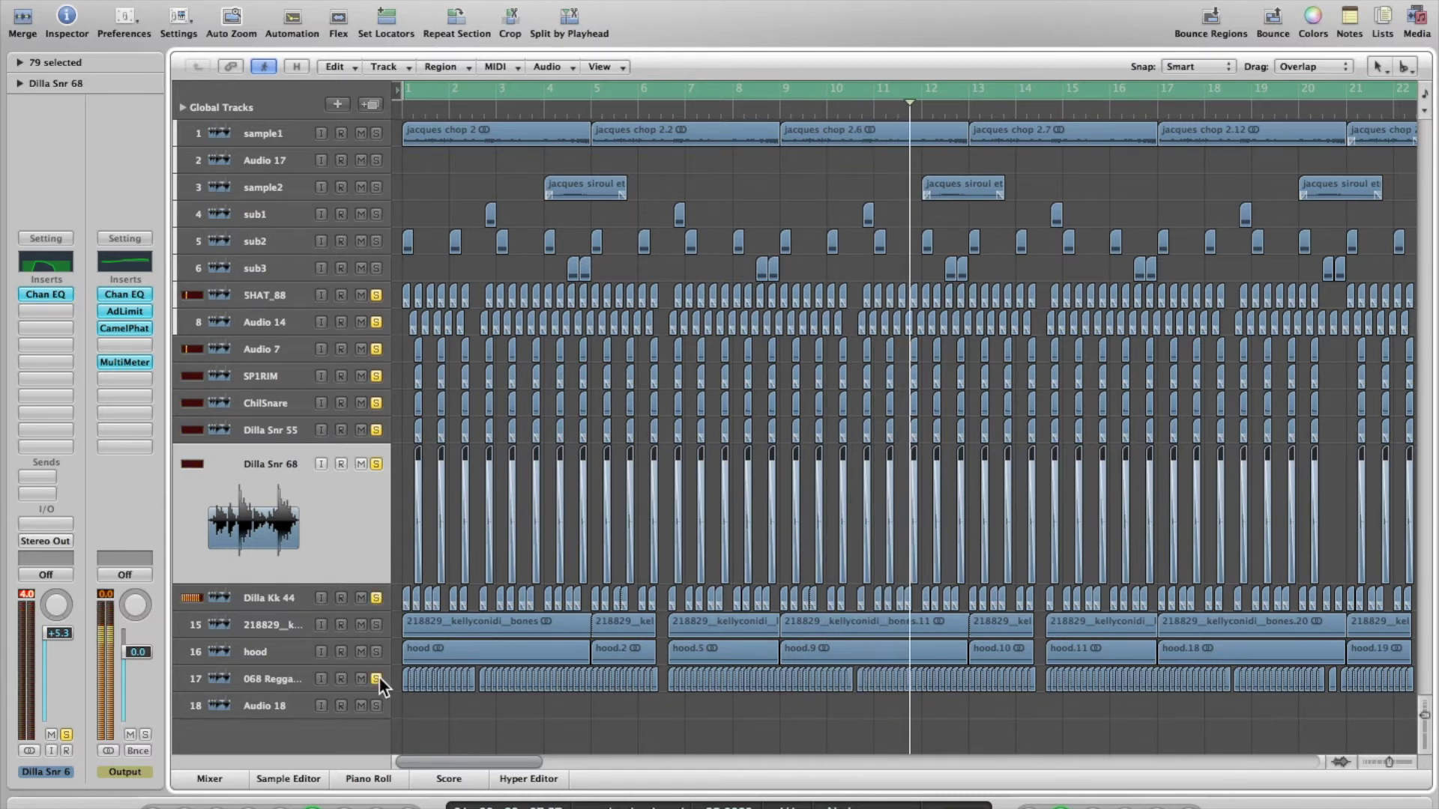
Inspect the Channel EQ curve on the Dilla Kk 44 kick track, then close it
{"action": "left_click", "coordinate": [278, 599]}
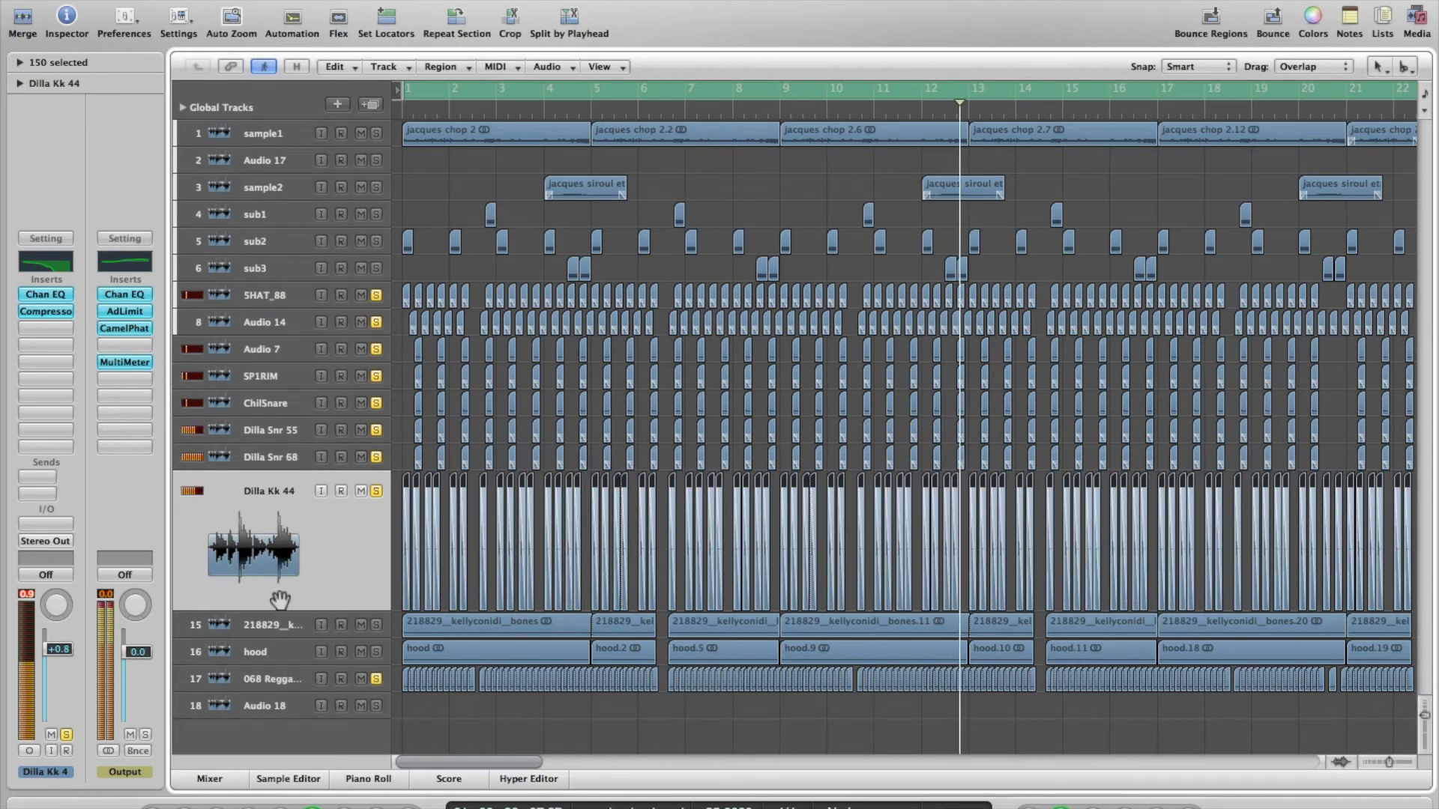
{"action": "left_click", "coordinate": [46, 293]}
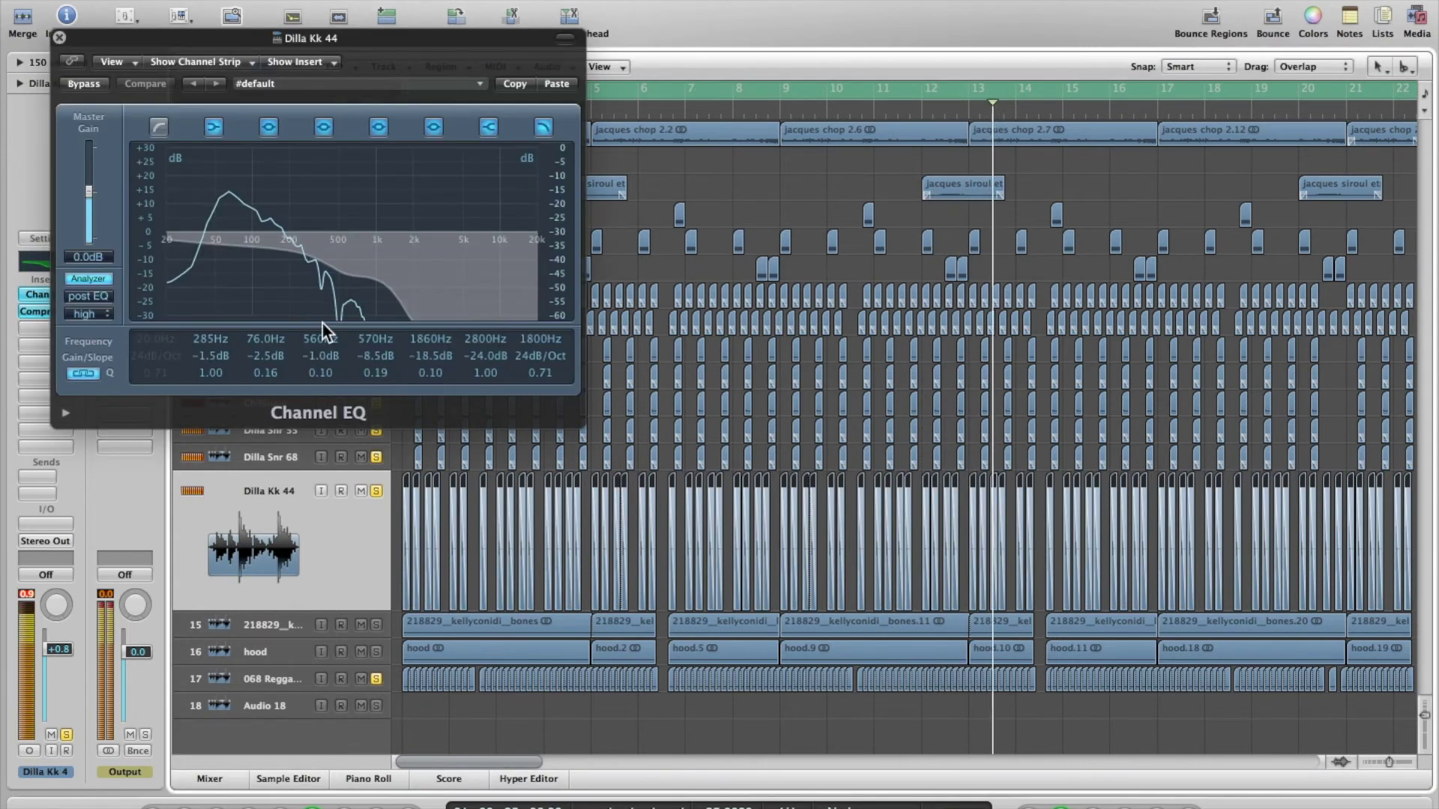
{"action": "left_click", "coordinate": [58, 38]}
Set the Dilla Kk 44 Compressor's attack to 13 ms and release to 12 ms, then close it
{"action": "left_click", "coordinate": [47, 312]}
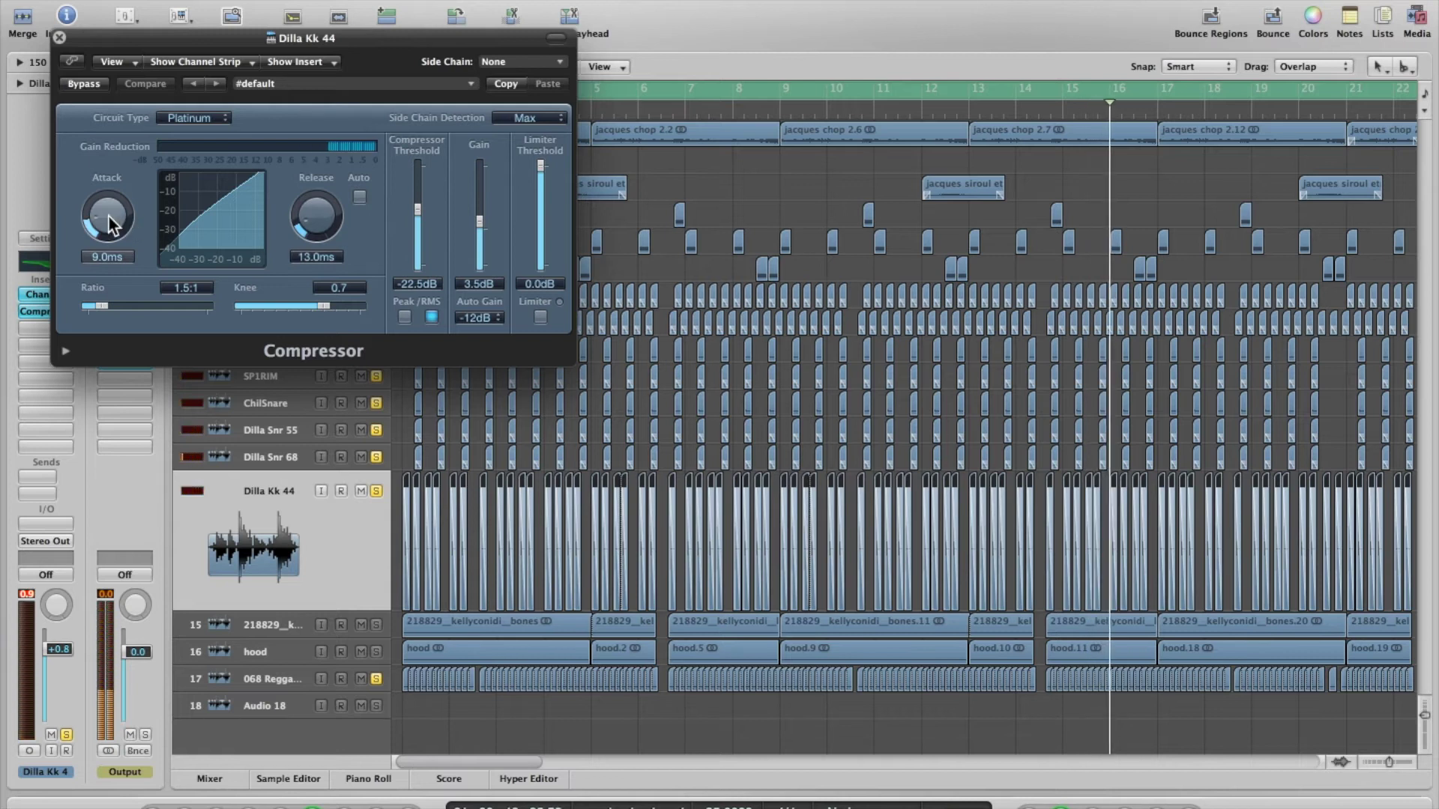
{"action": "left_click_drag", "start_coordinate": [108, 215], "coordinate": [108, 209]}
{"action": "left_click_drag", "start_coordinate": [309, 226], "coordinate": [309, 230]}
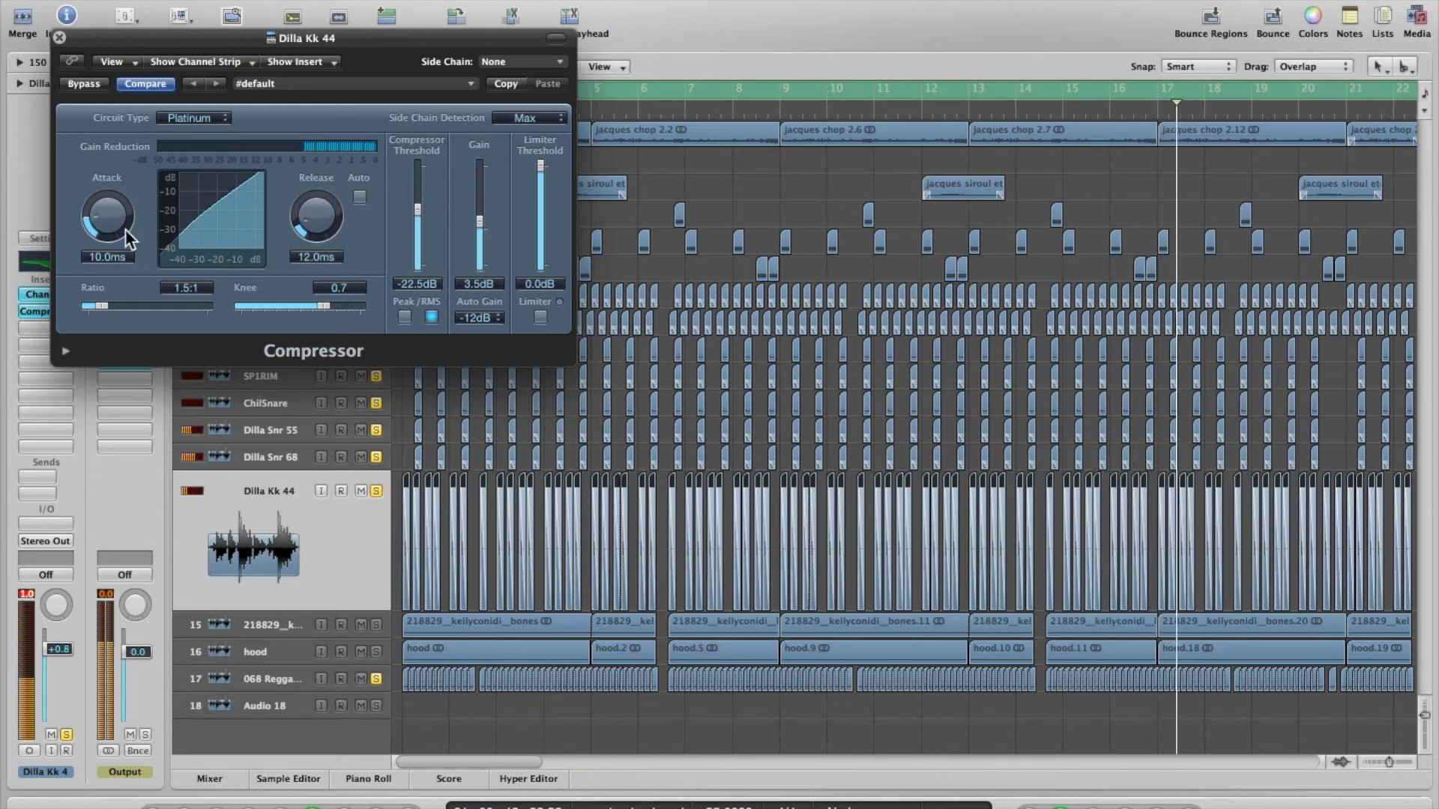
{"action": "left_click_drag", "start_coordinate": [109, 231], "coordinate": [110, 221]}
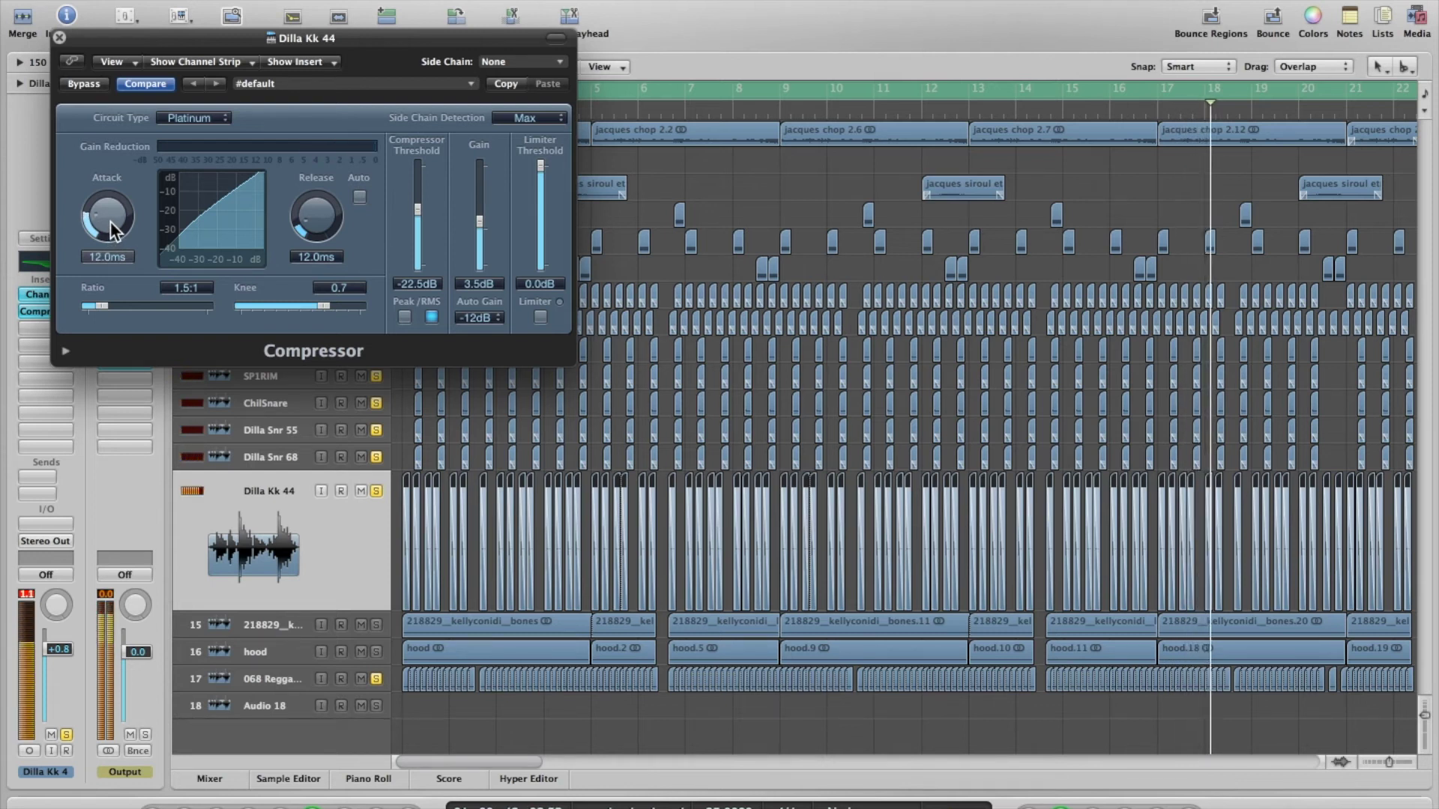
{"action": "left_click_drag", "start_coordinate": [107, 223], "coordinate": [108, 222]}
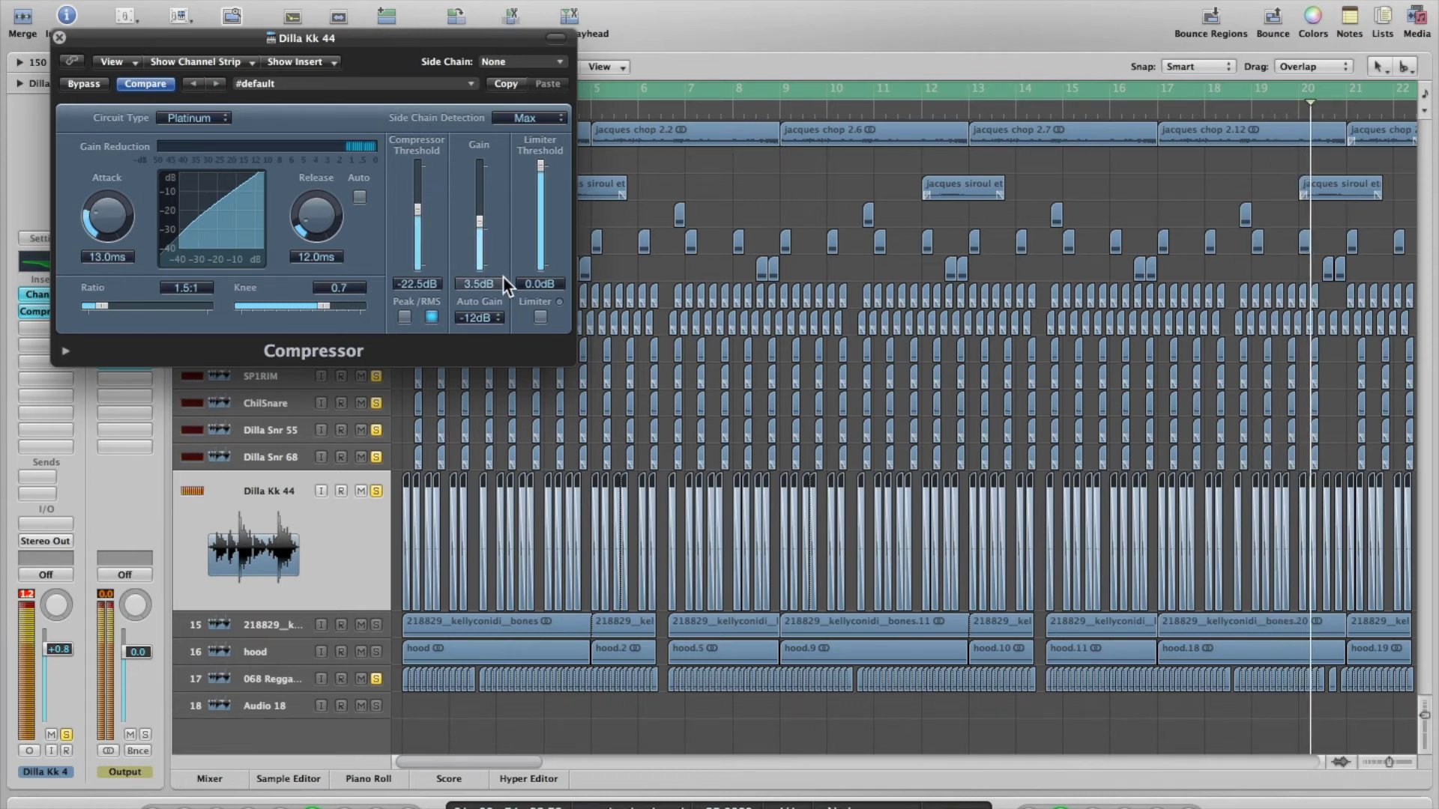
{"action": "left_click", "coordinate": [59, 38]}
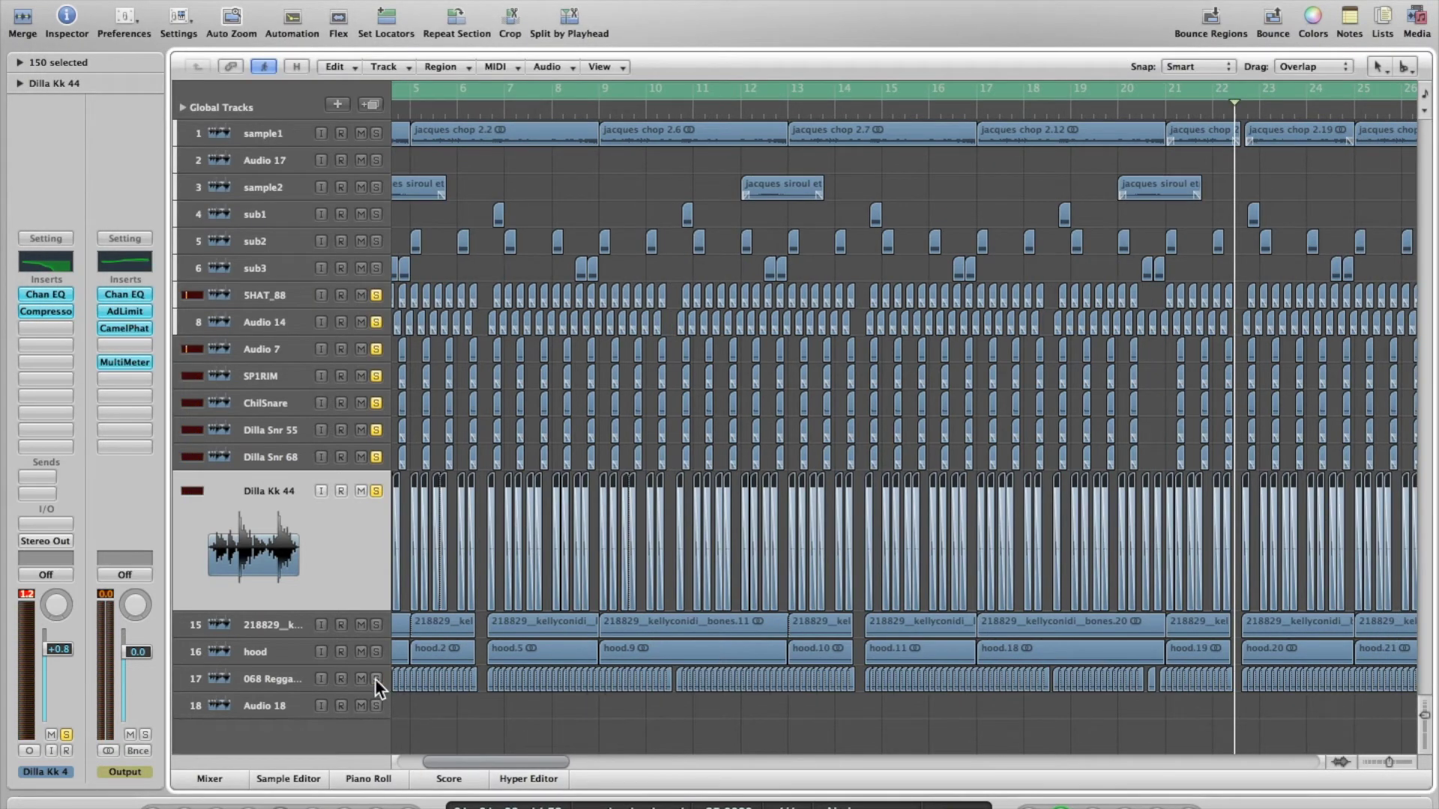
Solo only the Reggae Tambourine, compare it with its inserts bypassed and re-enabled, and check its Chorus settings
{"action": "left_click", "coordinate": [375, 679], "text": "alt"}
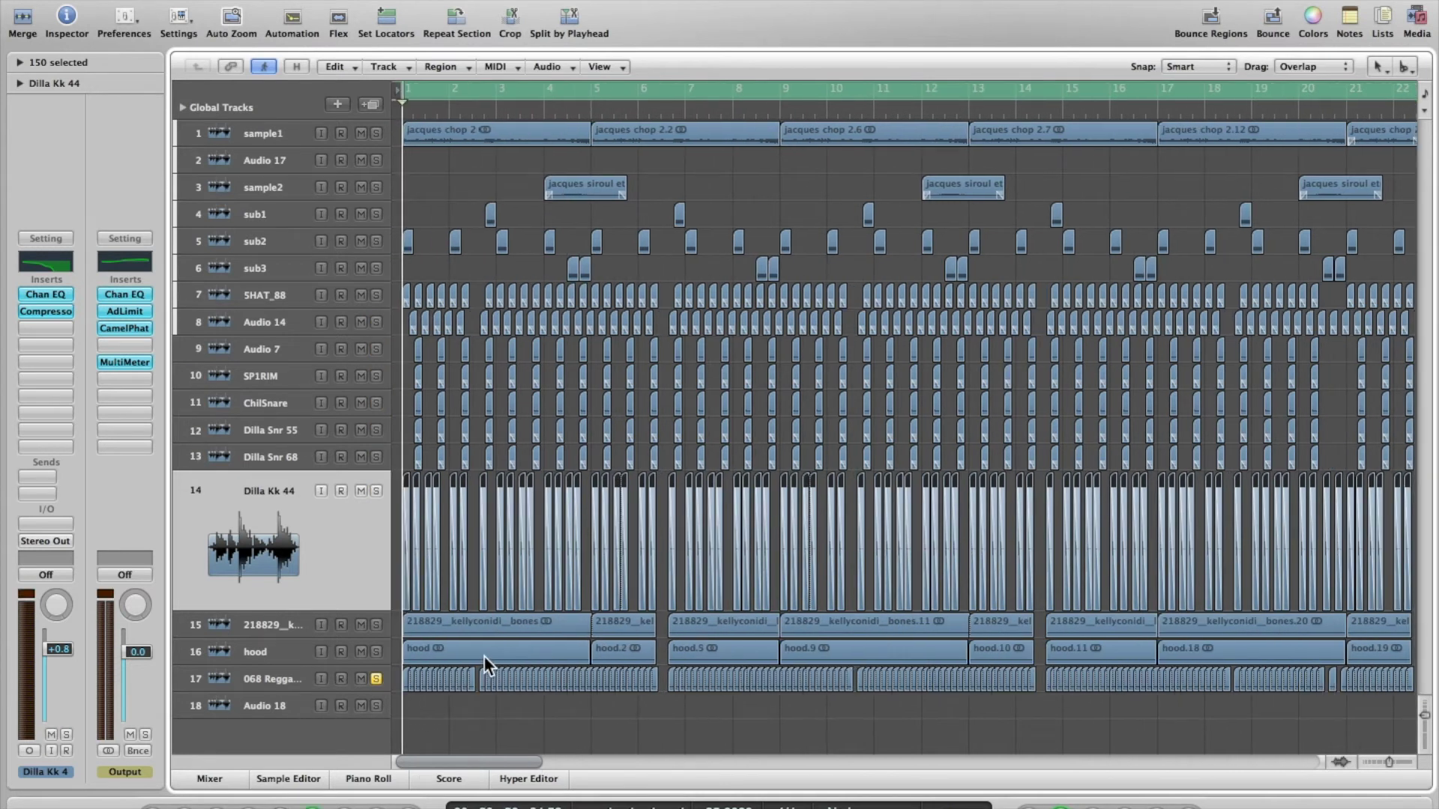
{"action": "left_click", "coordinate": [271, 679]}
{"action": "left_click", "coordinate": [60, 321], "text": "alt"}
{"action": "left_click", "coordinate": [65, 296], "text": "alt"}
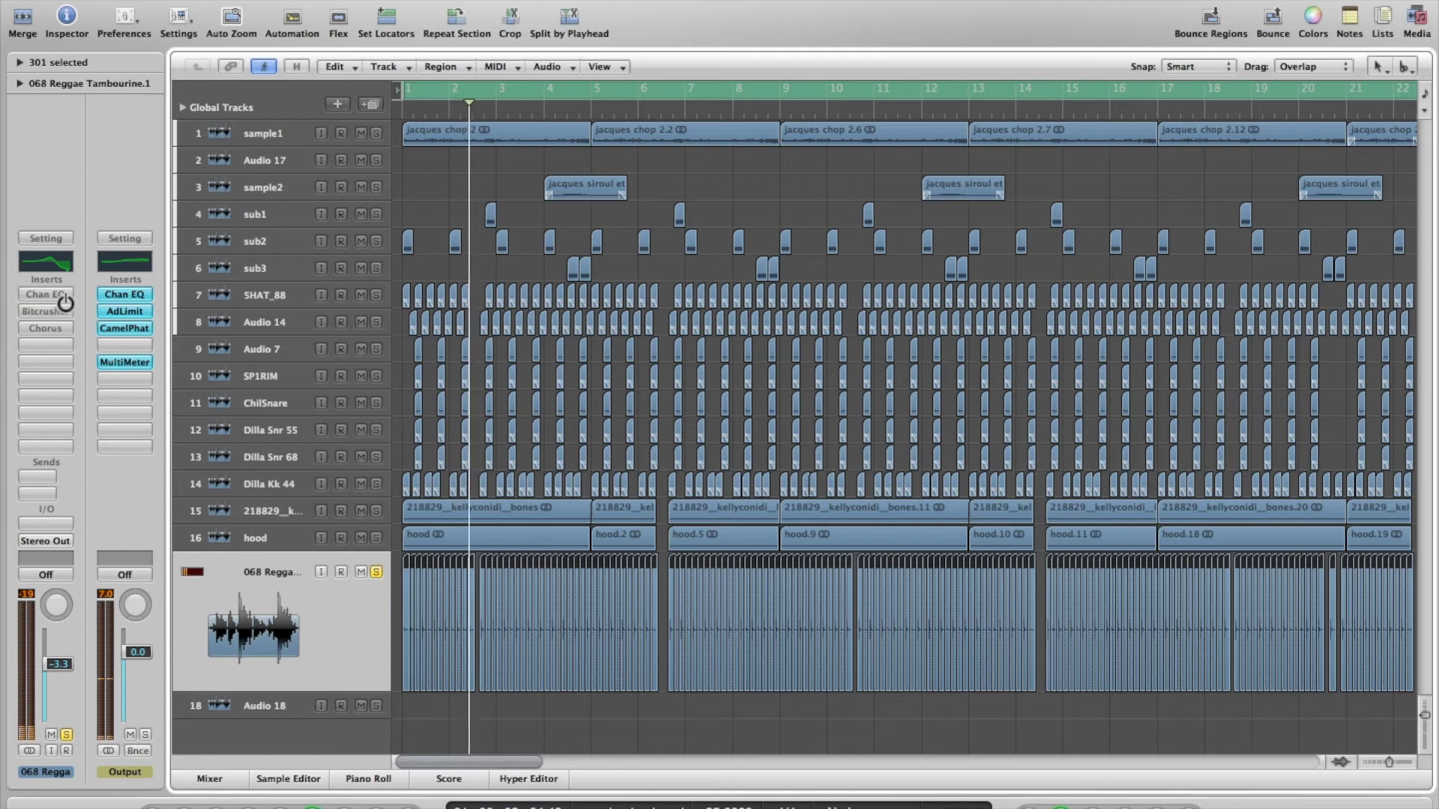
{"action": "left_click", "coordinate": [64, 297], "text": "alt"}
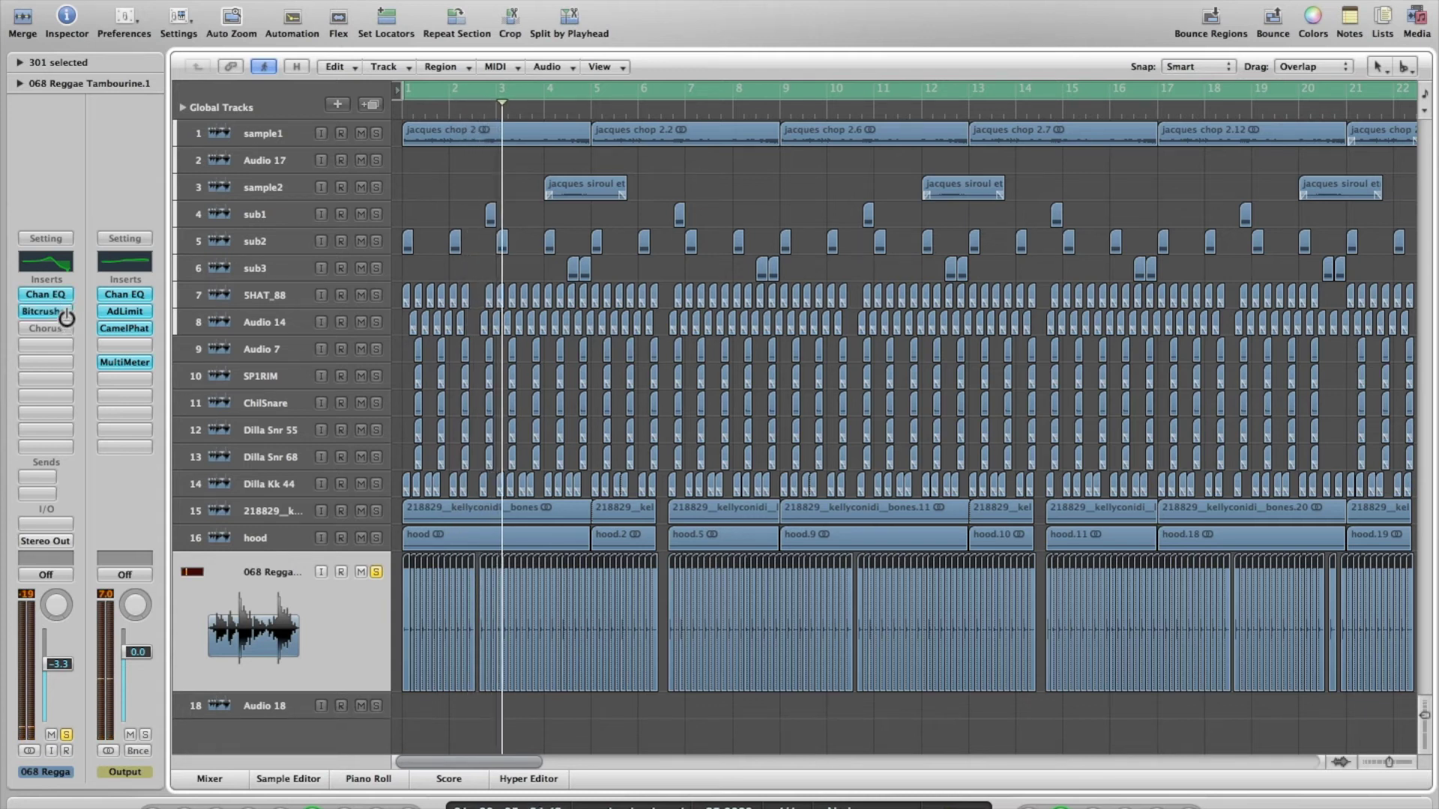
{"action": "left_click", "coordinate": [60, 331], "text": "alt"}
{"action": "left_click", "coordinate": [62, 328]}
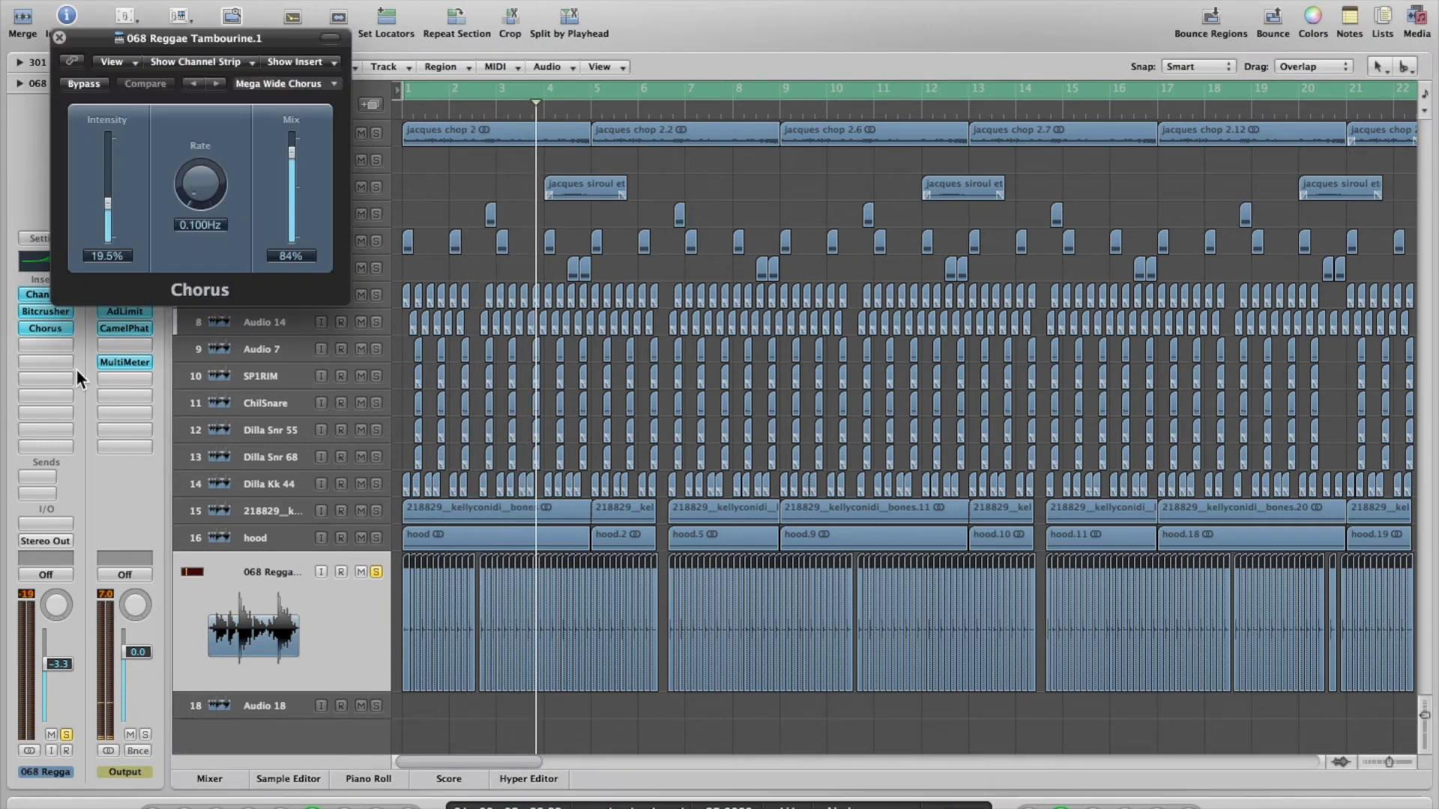
{"action": "left_click", "coordinate": [59, 39]}
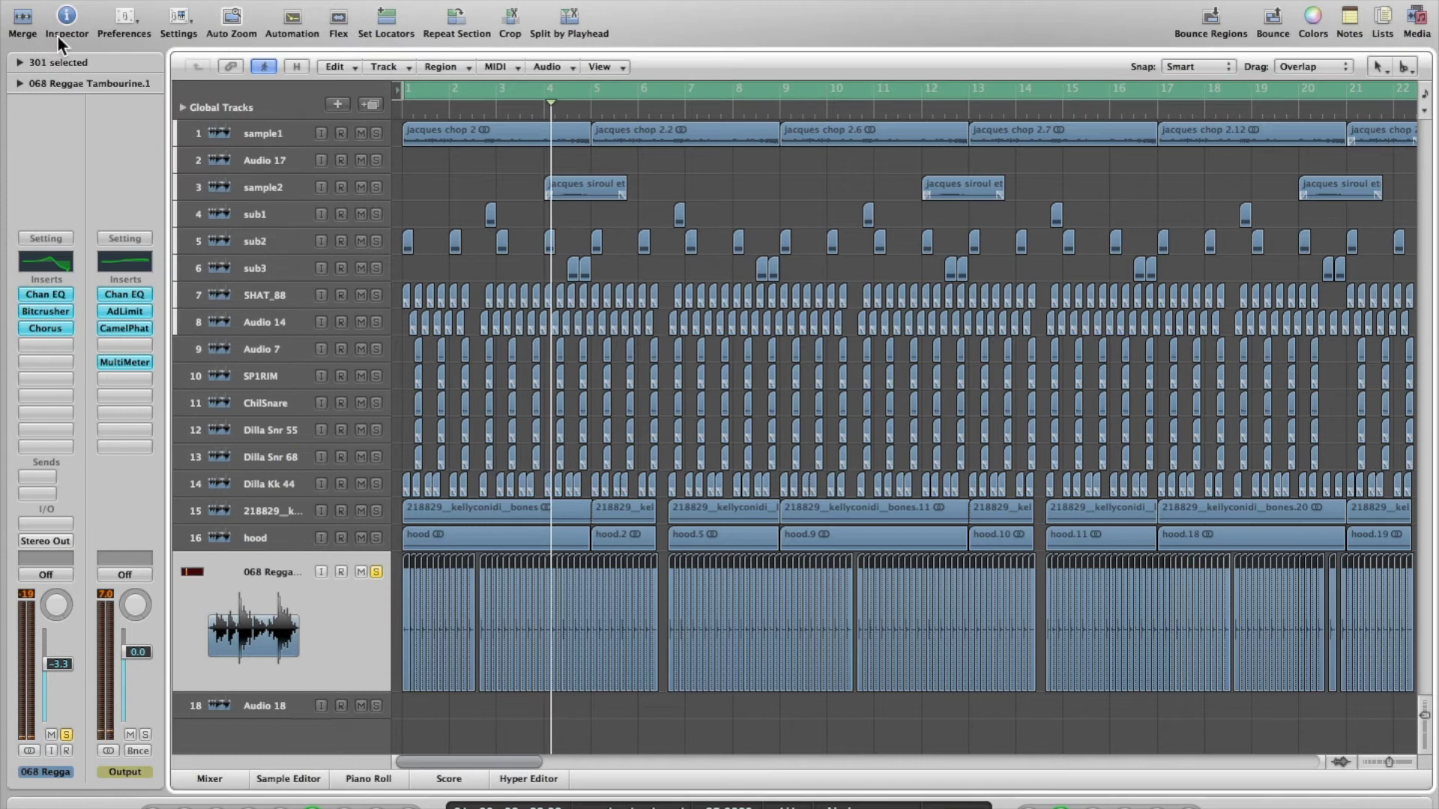
Clear the Reggae Tambourine's solo and set its volume to -3.4 dB against the full mix
{"action": "left_click", "coordinate": [377, 572]}
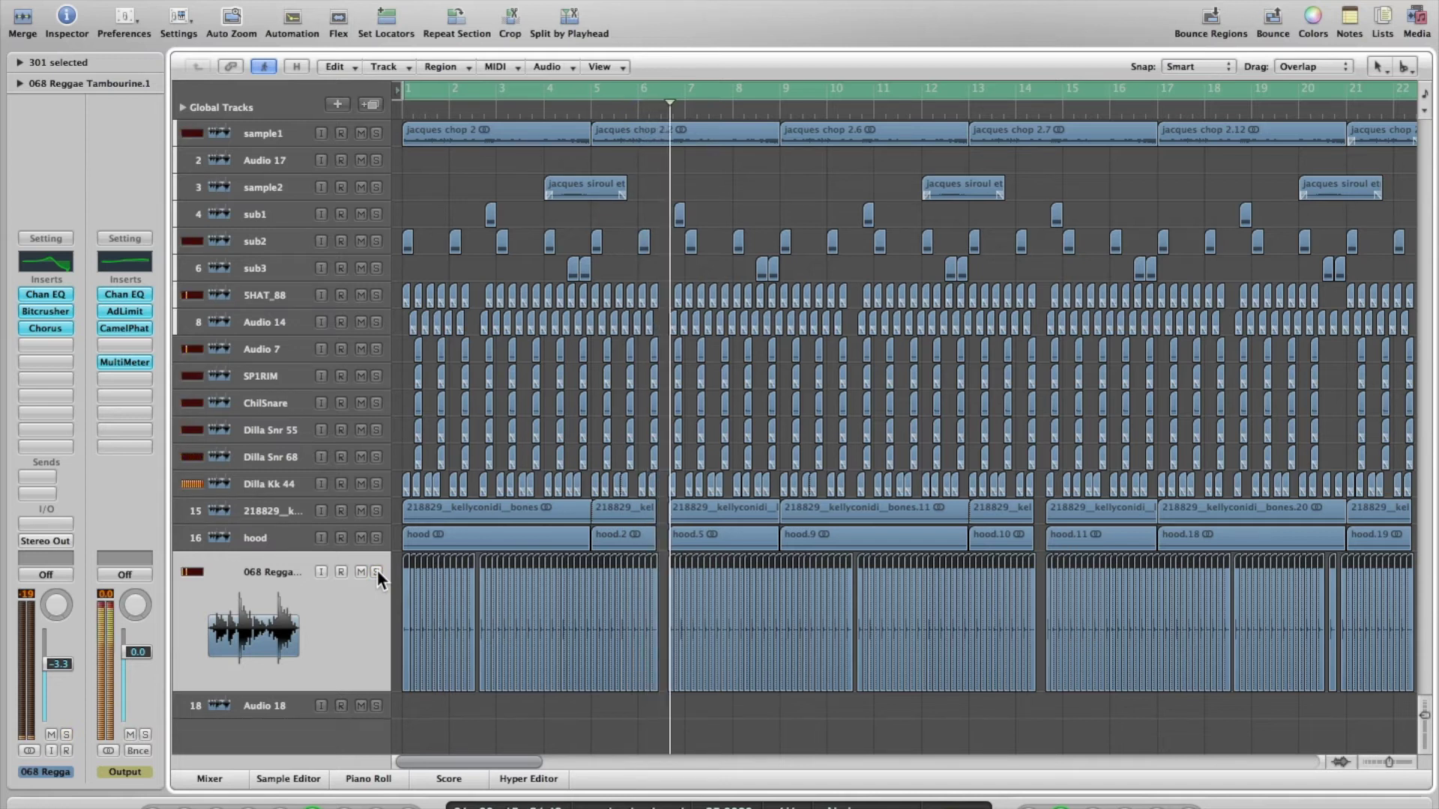
{"action": "left_click_drag", "start_coordinate": [63, 680], "coordinate": [63, 682]}
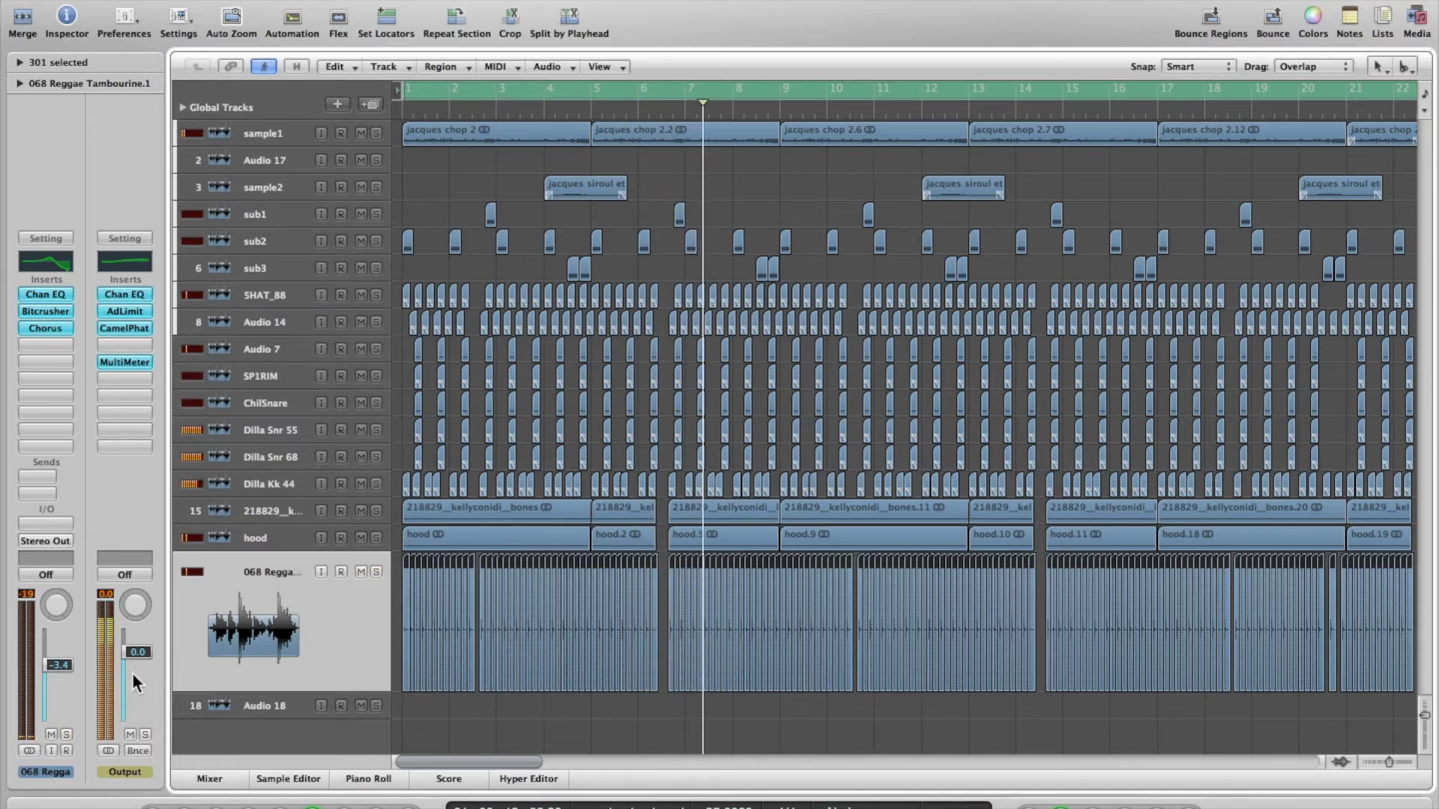
With SHAT_88 and Audio 14 soloed, enable a 130 Hz low cut in Audio 14's Channel EQ, then close it
{"action": "left_click", "coordinate": [376, 296]}
{"action": "left_click", "coordinate": [376, 322]}
{"action": "left_click", "coordinate": [296, 322]}
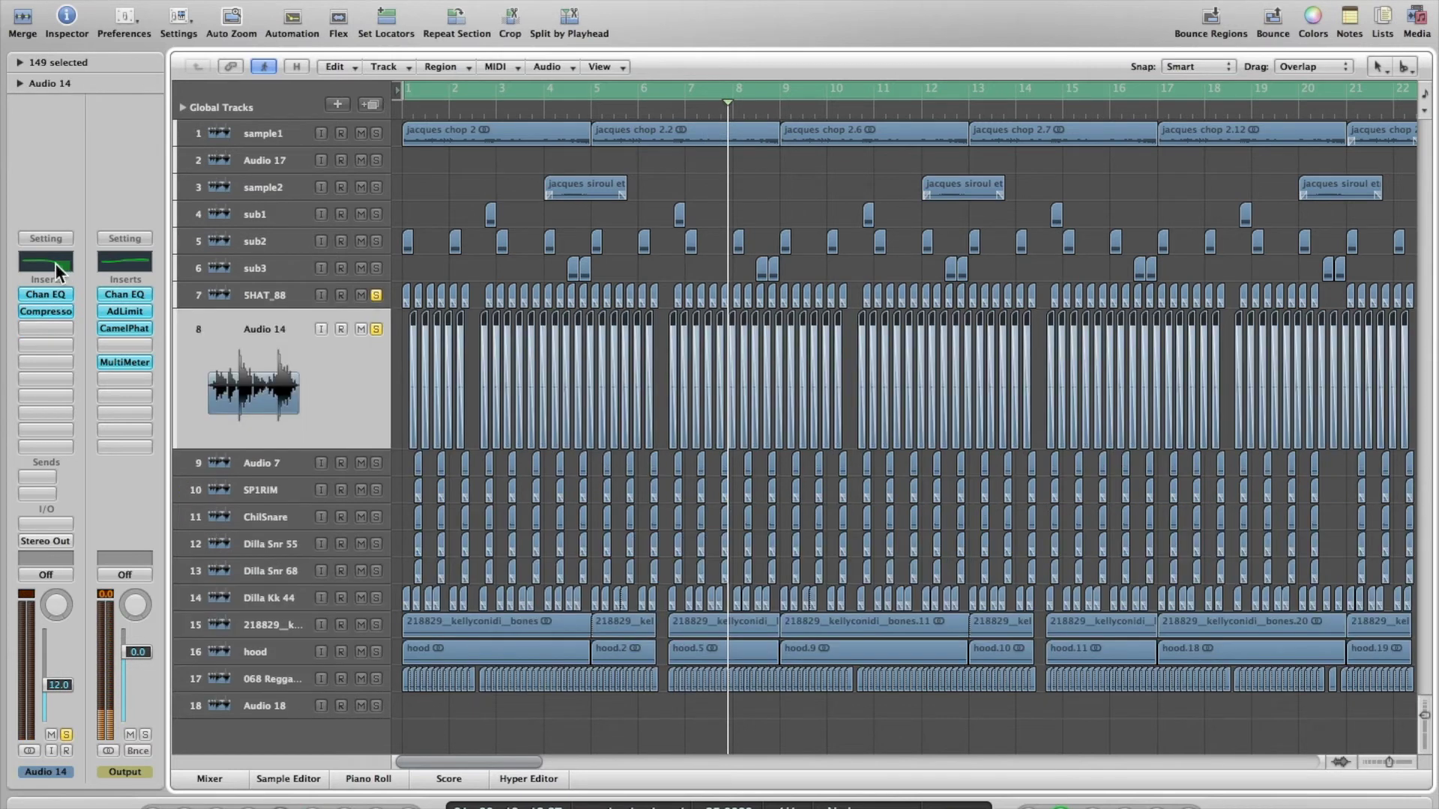
{"action": "left_click", "coordinate": [55, 263]}
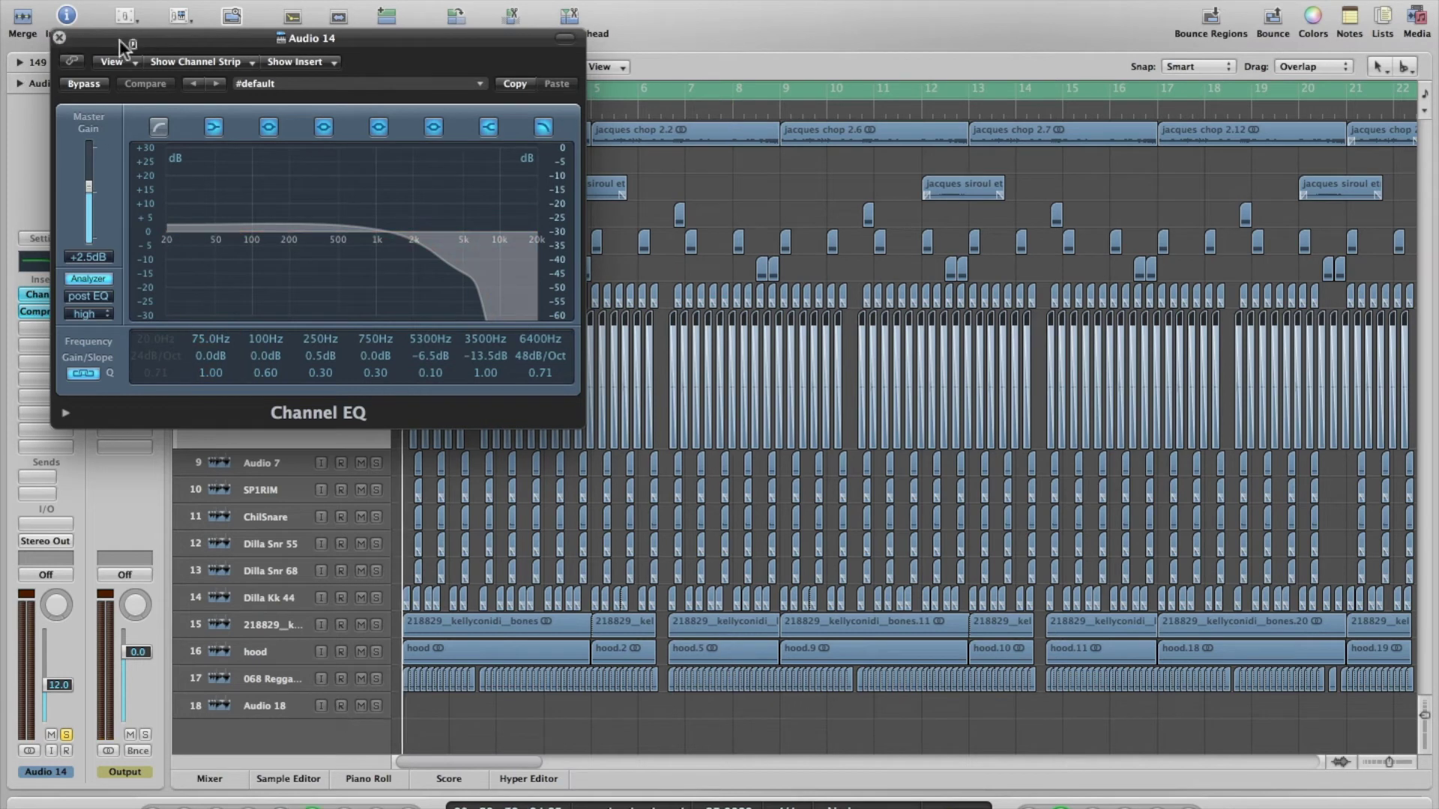
{"action": "left_click_drag", "start_coordinate": [179, 37], "coordinate": [330, 162]}
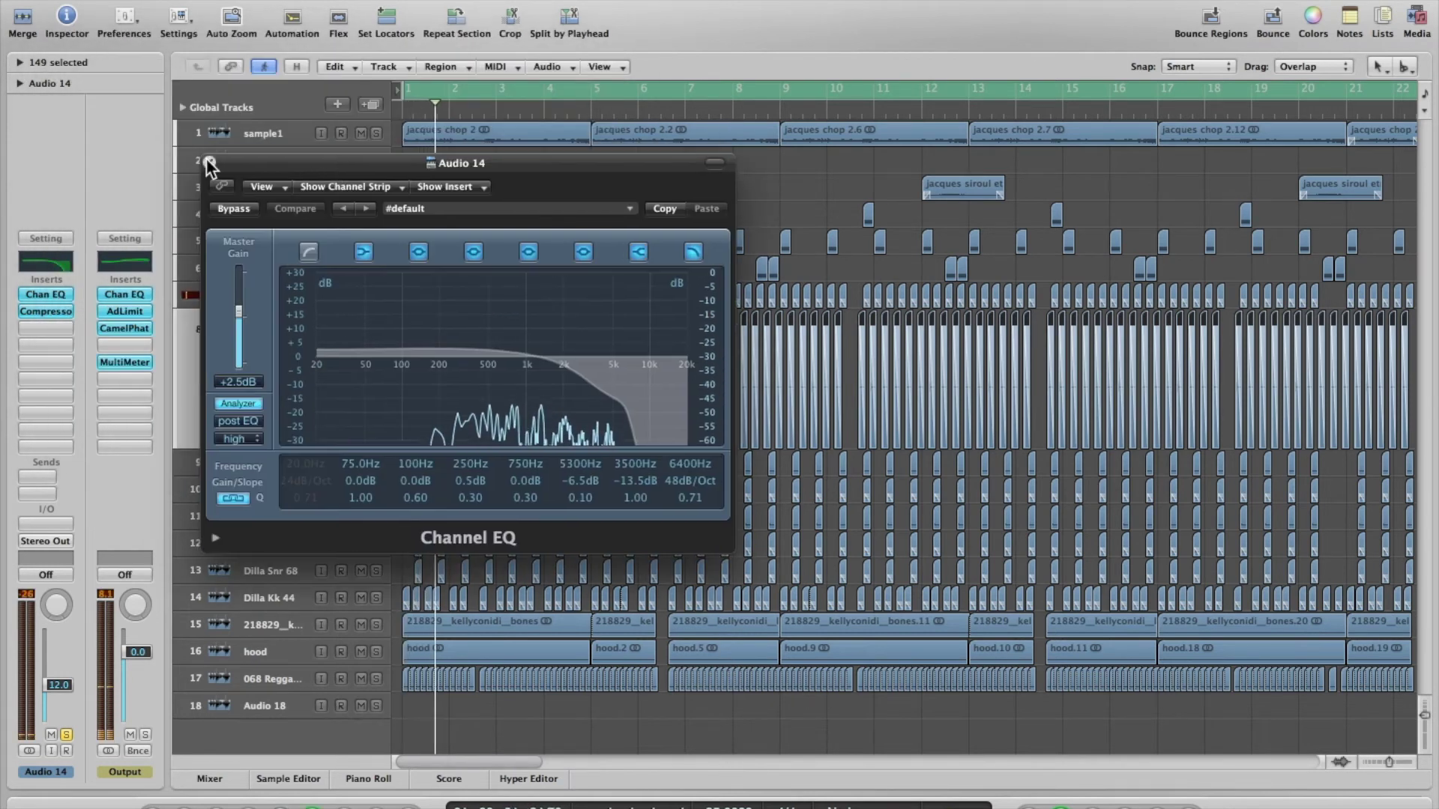
{"action": "left_click_drag", "start_coordinate": [320, 461], "coordinate": [344, 331]}
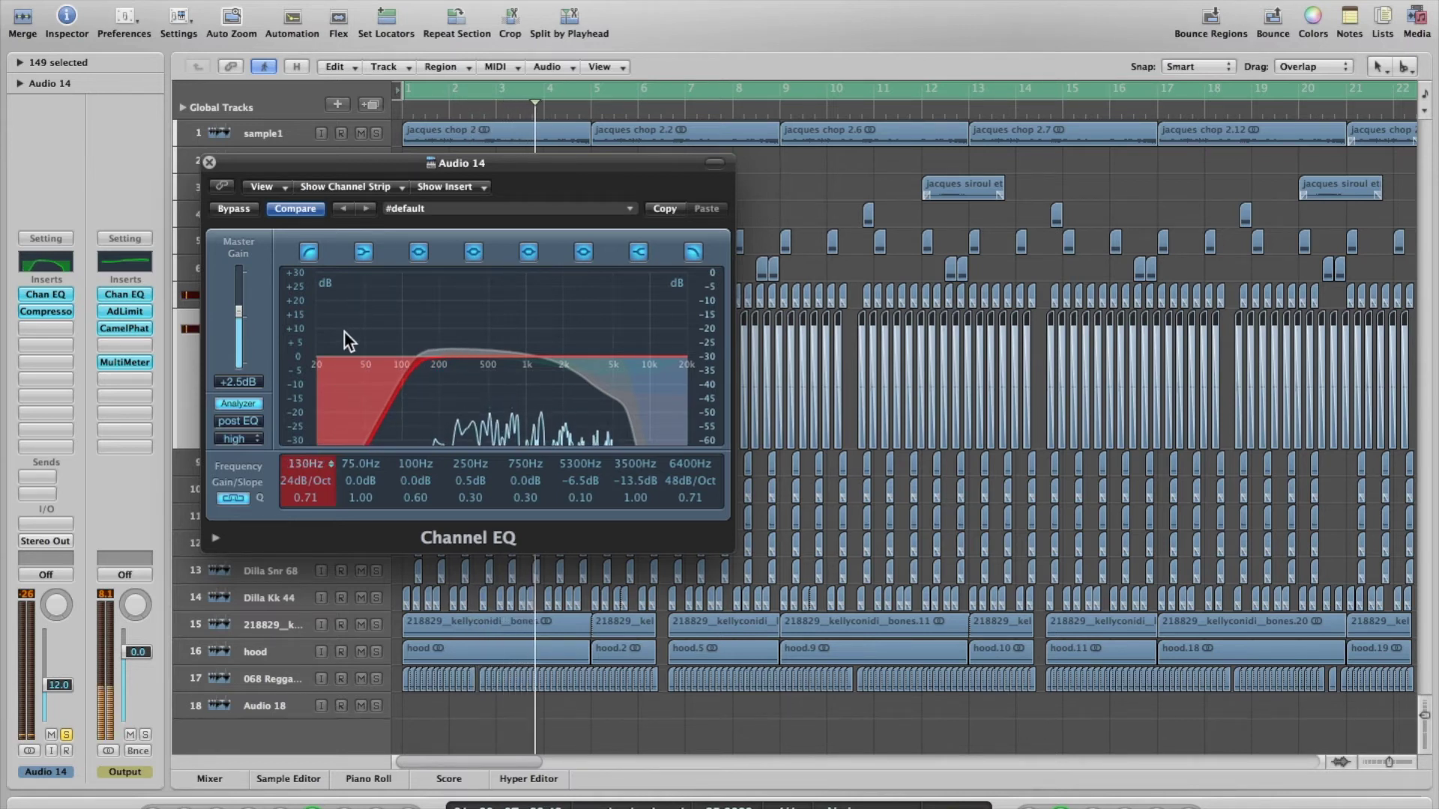
{"action": "left_click", "coordinate": [309, 252]}
{"action": "left_click", "coordinate": [209, 161]}
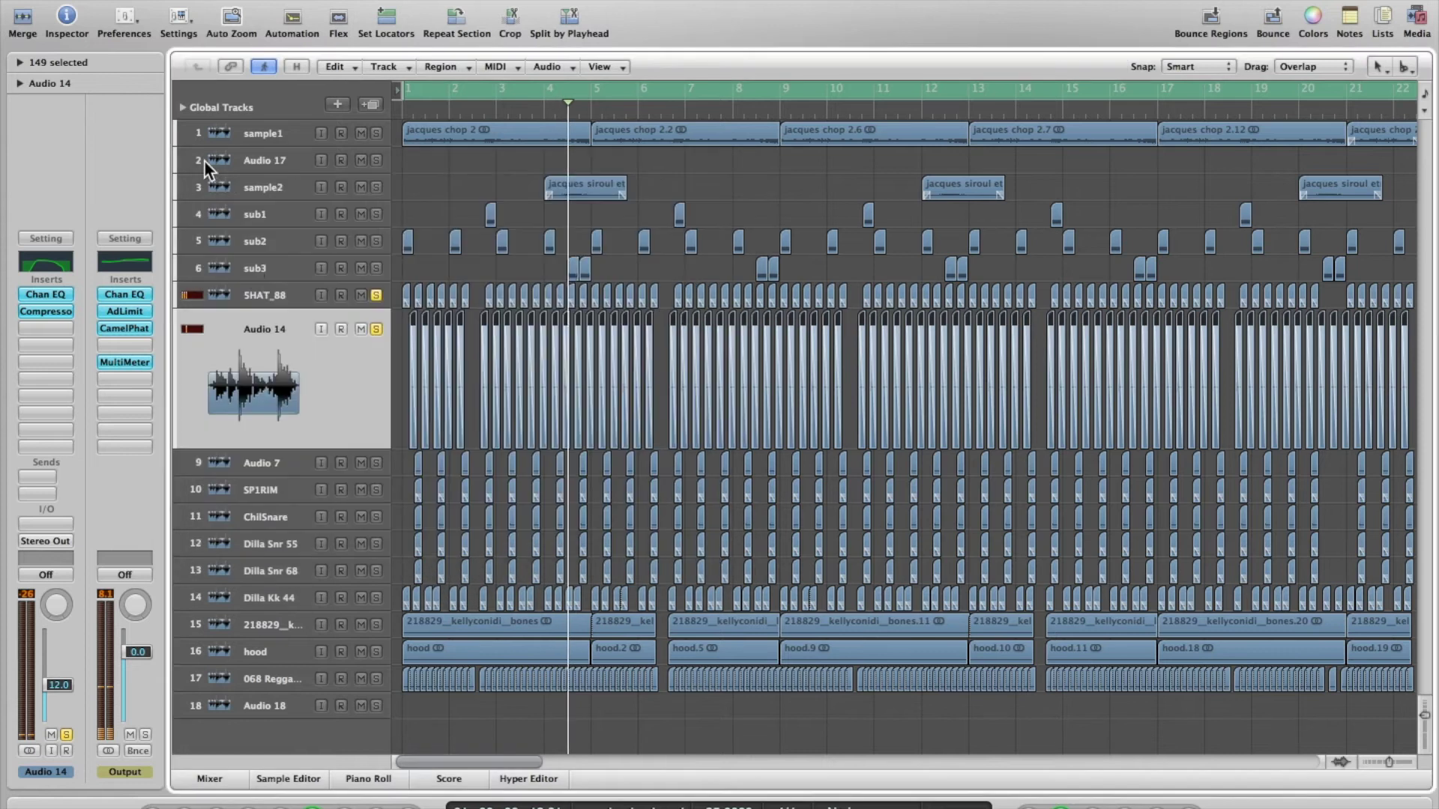
Enable a low cut at 158 Hz in SHAT_88's Channel EQ and close it
{"action": "left_click", "coordinate": [252, 295]}
{"action": "left_click", "coordinate": [66, 259]}
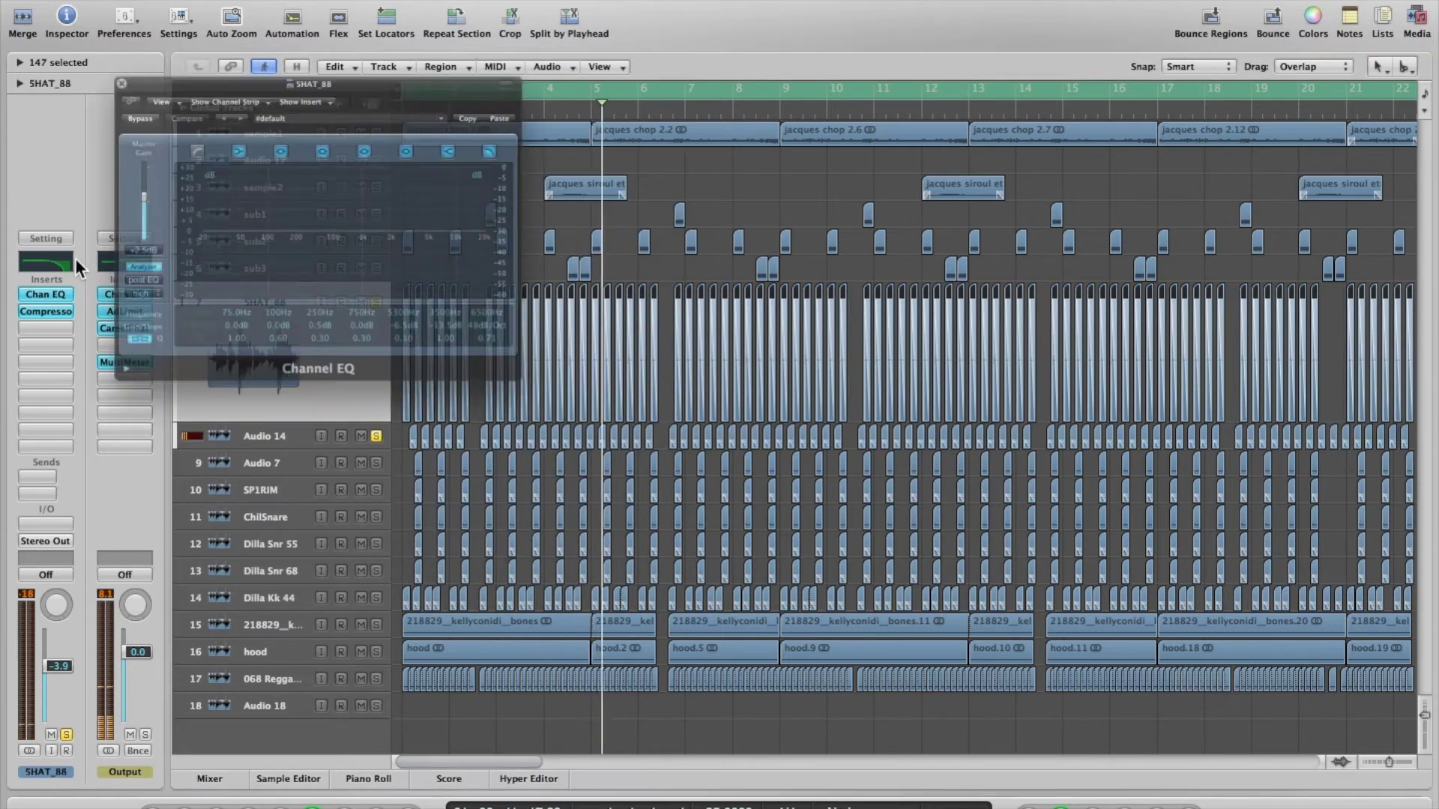
{"action": "left_click", "coordinate": [155, 330]}
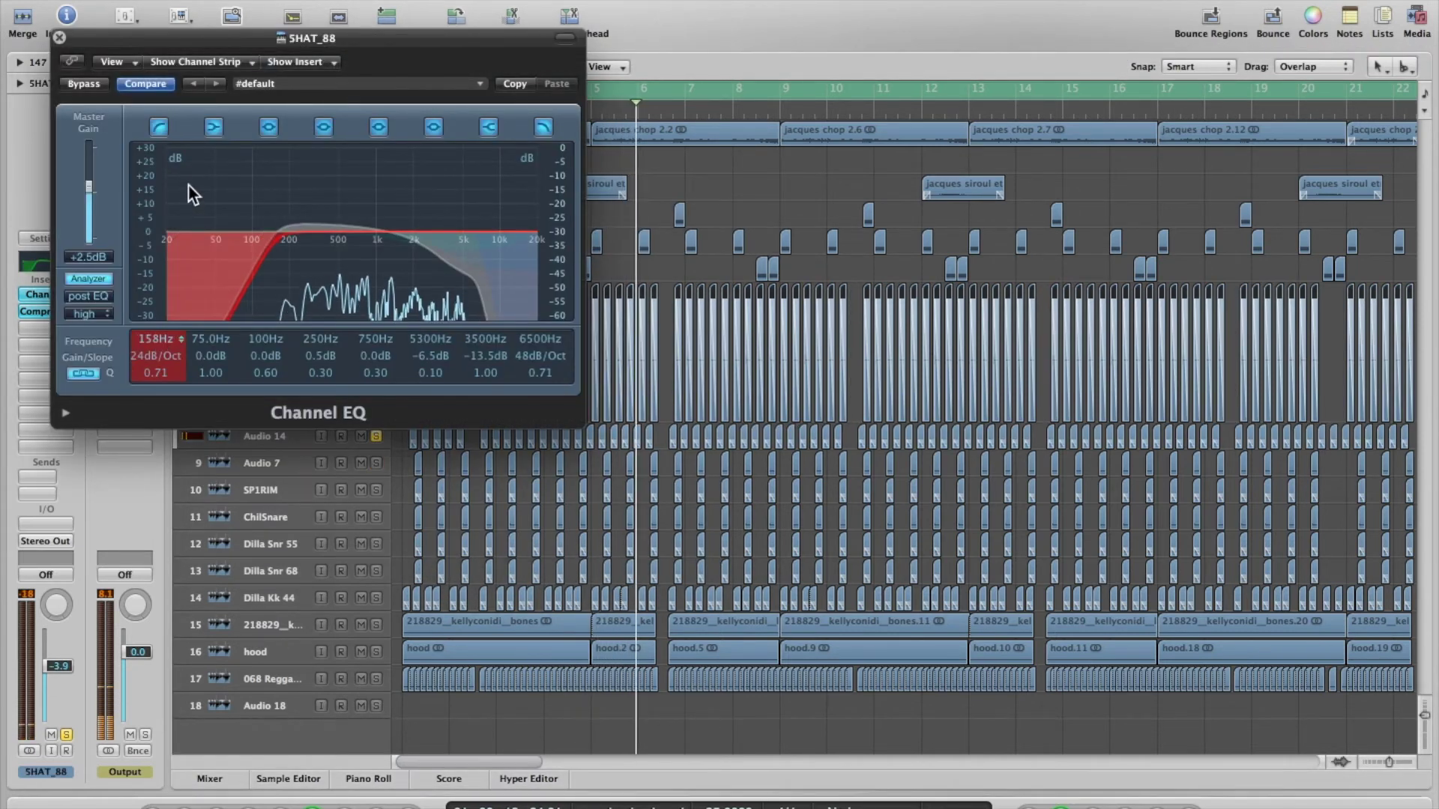
{"action": "left_click", "coordinate": [159, 126]}
{"action": "left_click", "coordinate": [59, 37]}
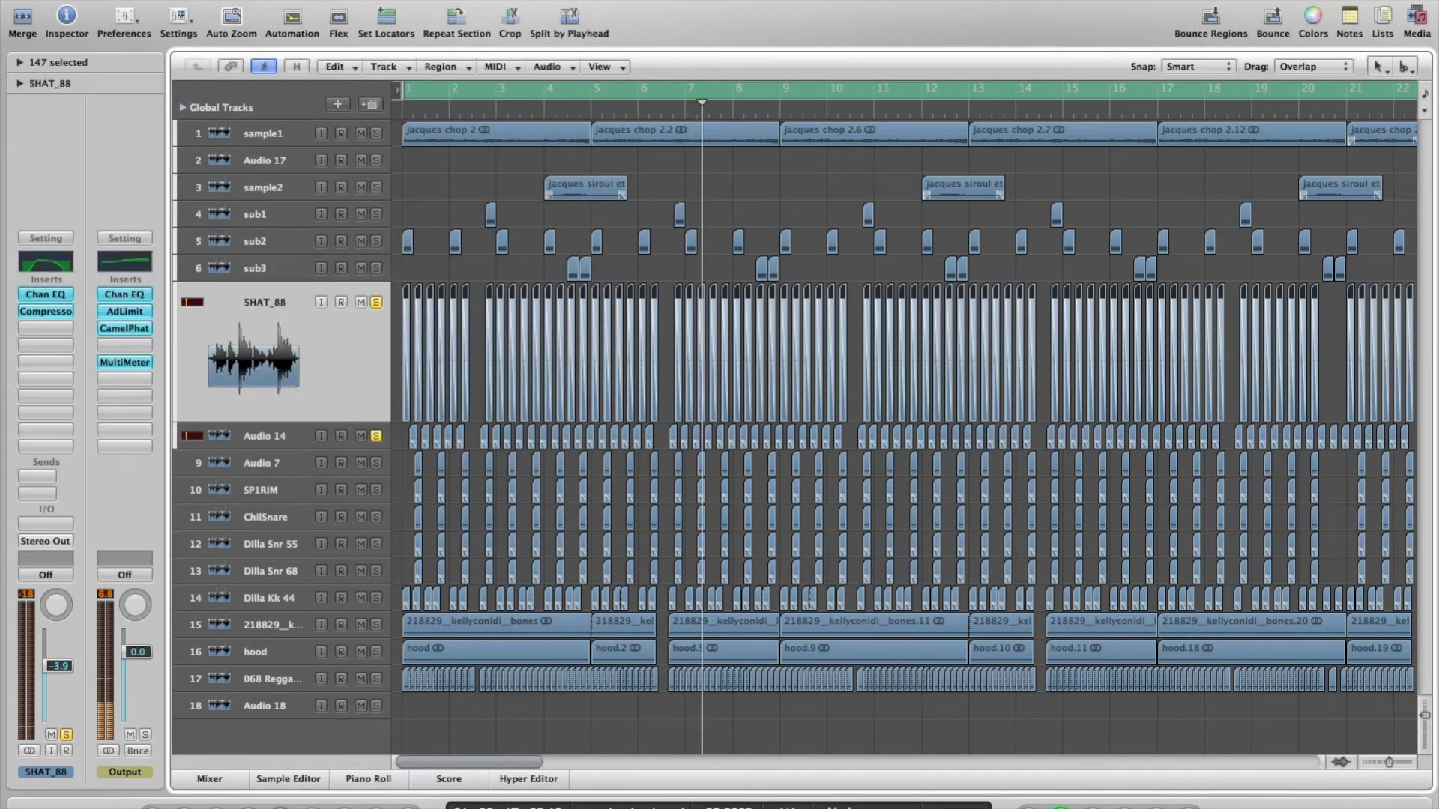
Examine how the SHAT_88 and Audio 14 hi-hat regions are placed against the beat grid while playing the first bar
{"action": "left_click_drag", "start_coordinate": [1395, 762], "coordinate": [1402, 760]}
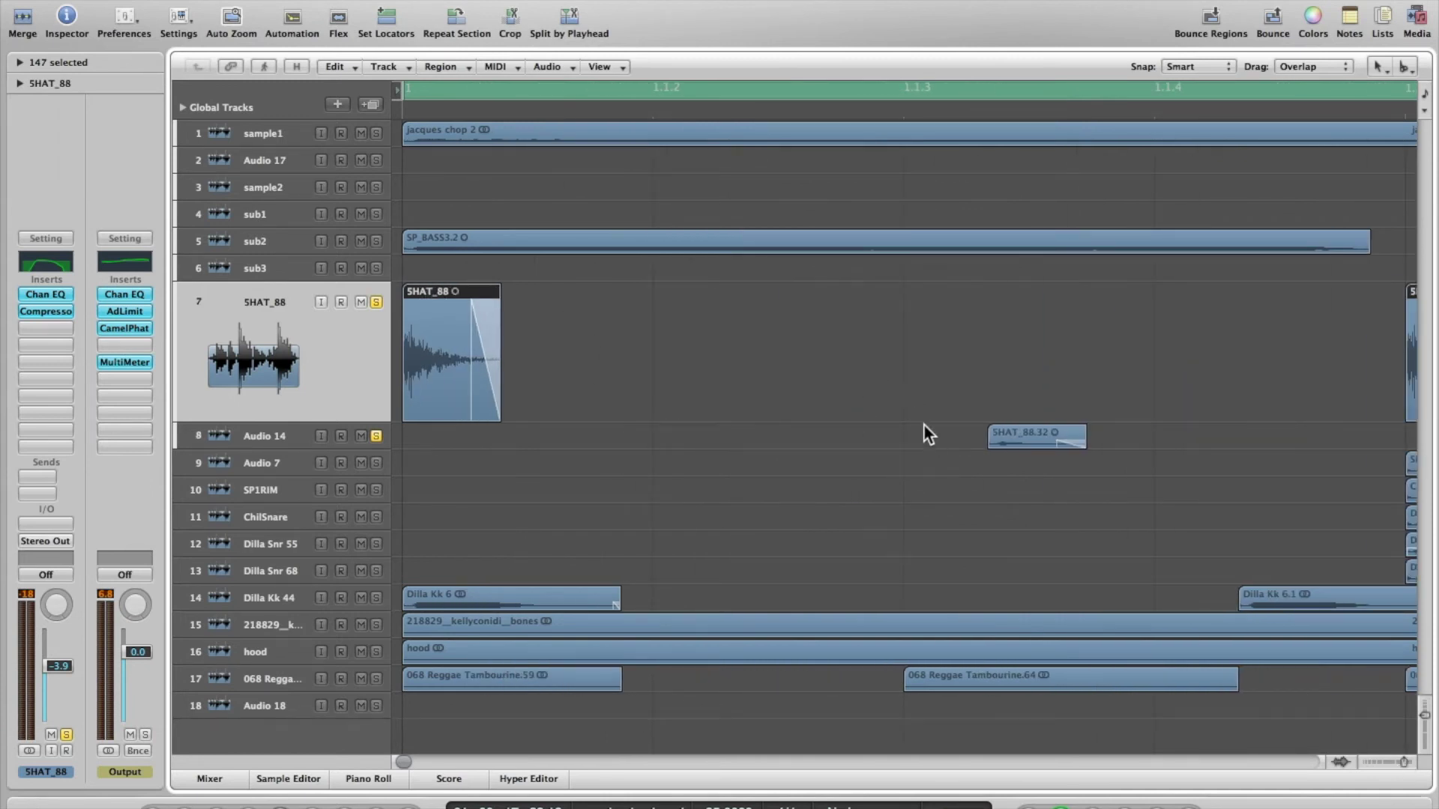
{"action": "left_click", "coordinate": [1018, 440]}
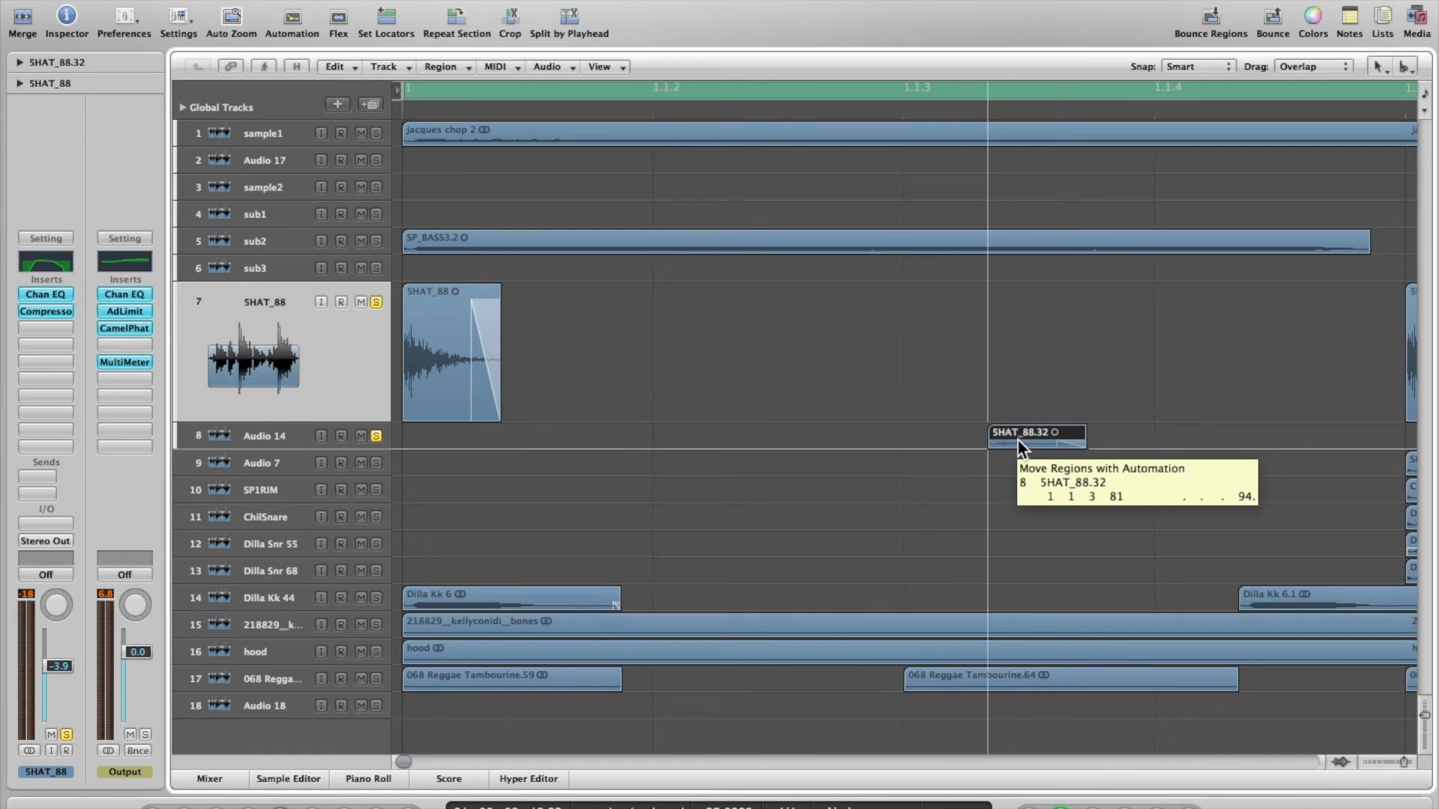
{"action": "left_click", "coordinate": [1402, 762]}
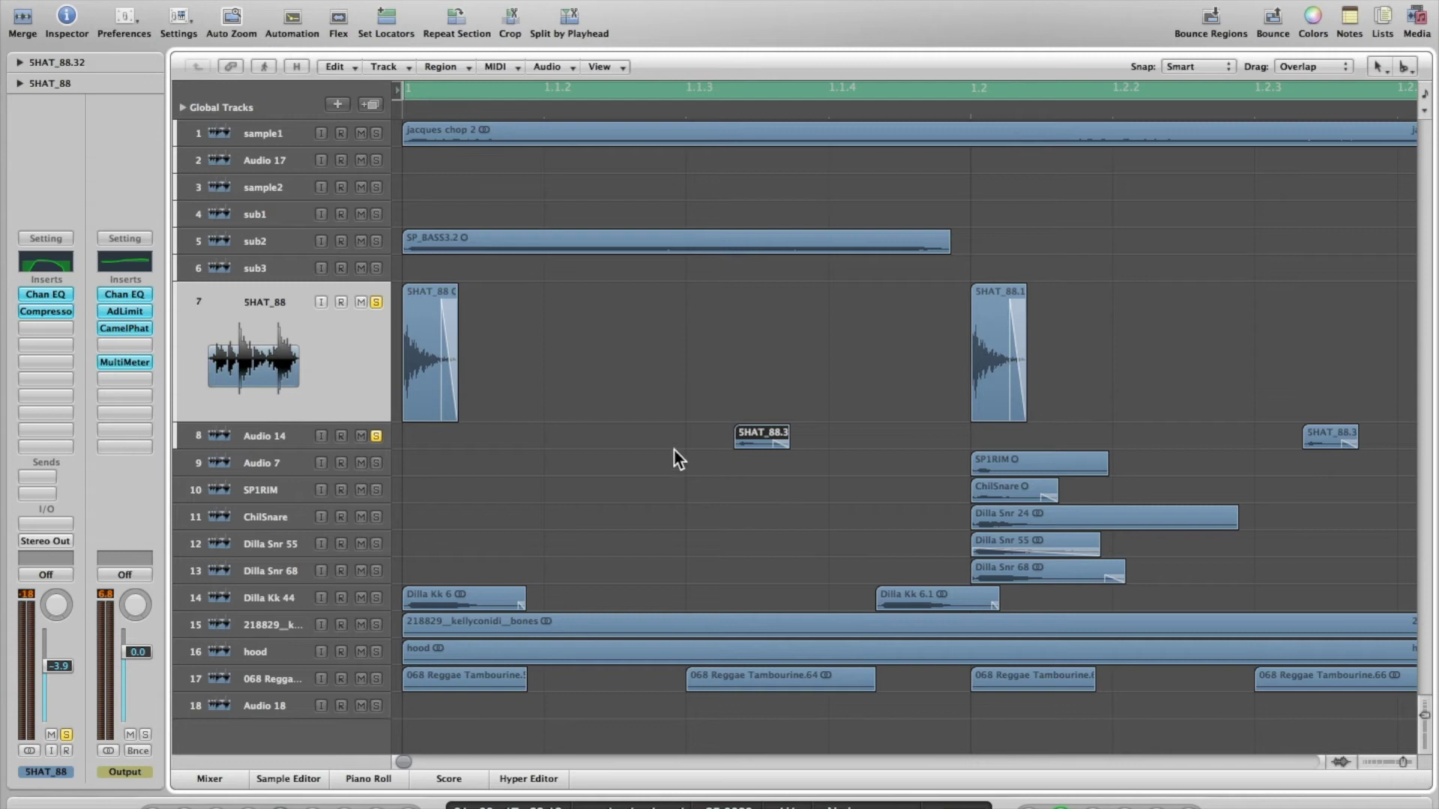
{"action": "key", "text": "space"}
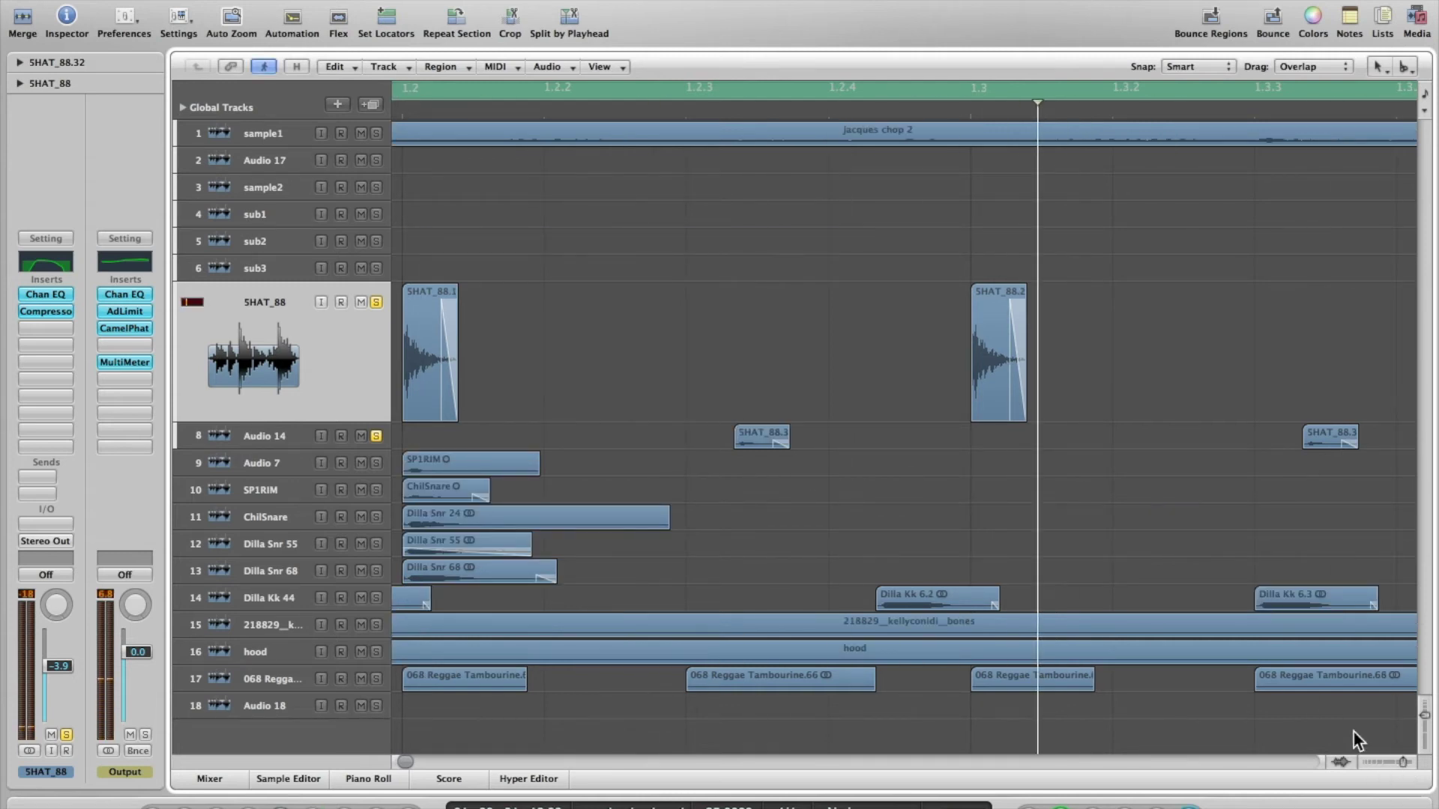
{"action": "key", "text": "space"}
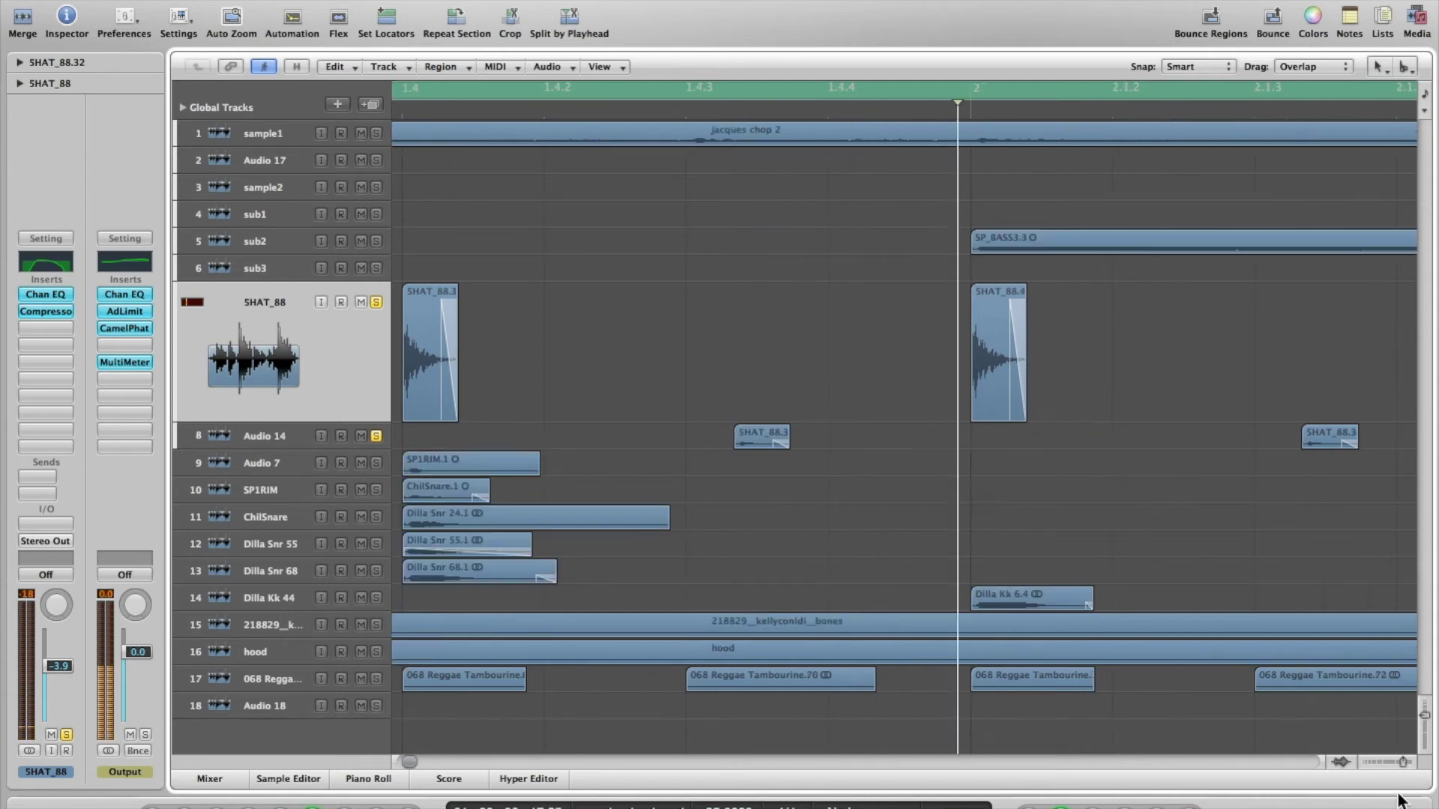
{"action": "left_click_drag", "start_coordinate": [1401, 760], "coordinate": [1394, 761]}
{"action": "scroll", "coordinate": [869, 506], "scroll_direction": "left", "scroll_amount": 3}
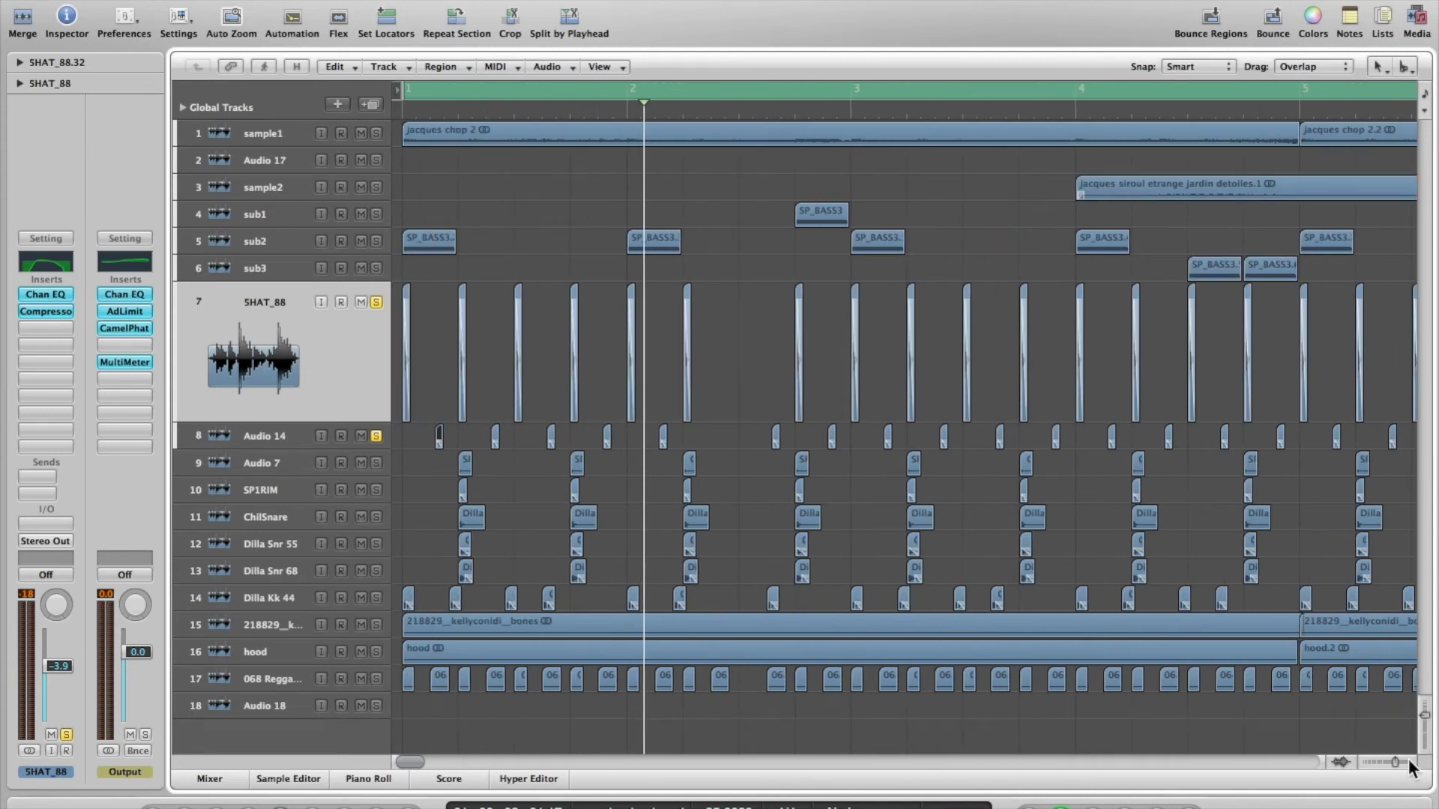
Clear the SHAT_88 and Audio 14 solos and play the full mix from the beginning
{"action": "left_click_drag", "start_coordinate": [1391, 761], "coordinate": [1390, 766]}
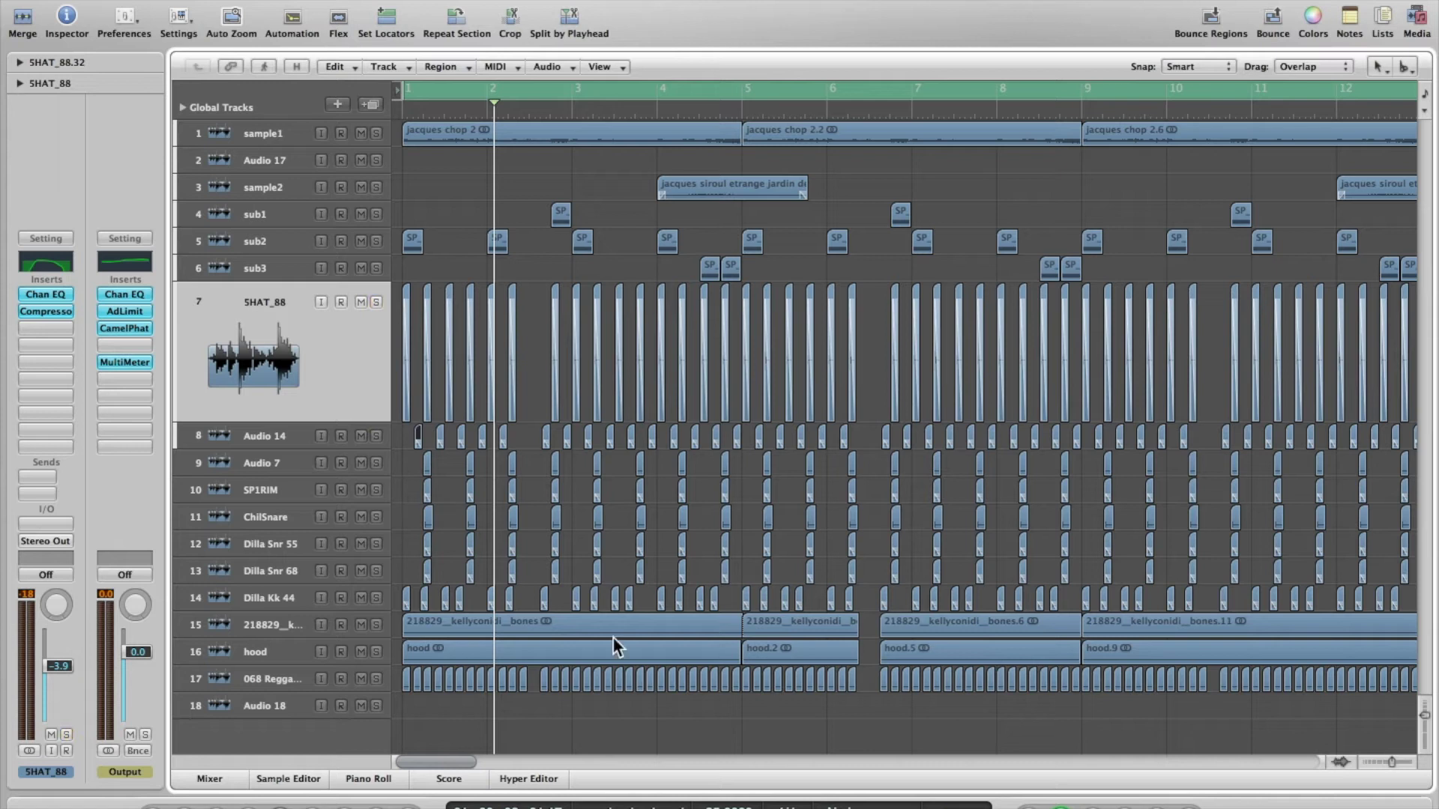
{"action": "key", "text": "Return"}
{"action": "key", "text": "space"}
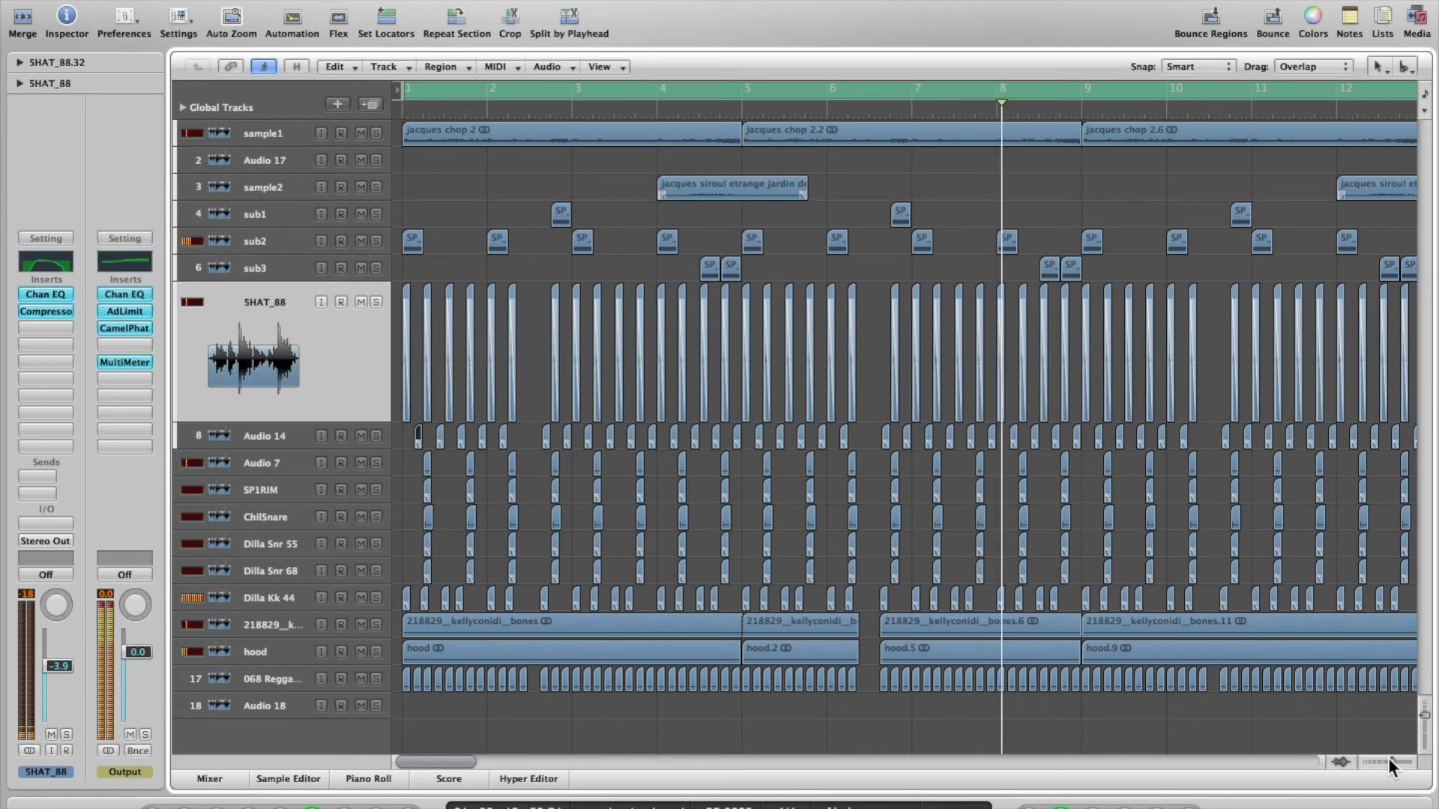
{"action": "key", "text": "space"}
Solo the 218829__kellyconidi__bones track and play its opening bars from the start
{"action": "left_click", "coordinate": [376, 625]}
{"action": "left_click", "coordinate": [279, 625]}
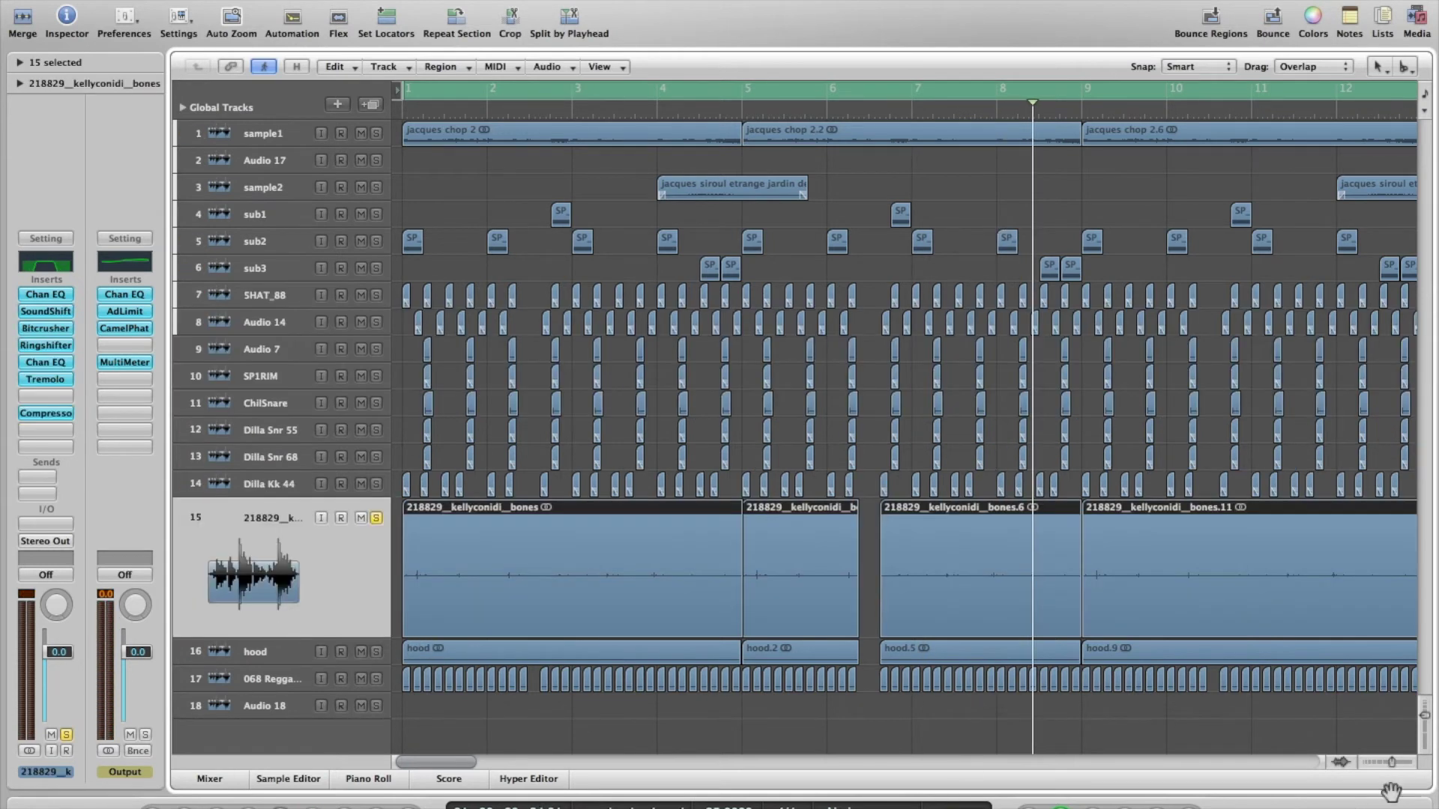
{"action": "left_click_drag", "start_coordinate": [1388, 757], "coordinate": [1395, 756]}
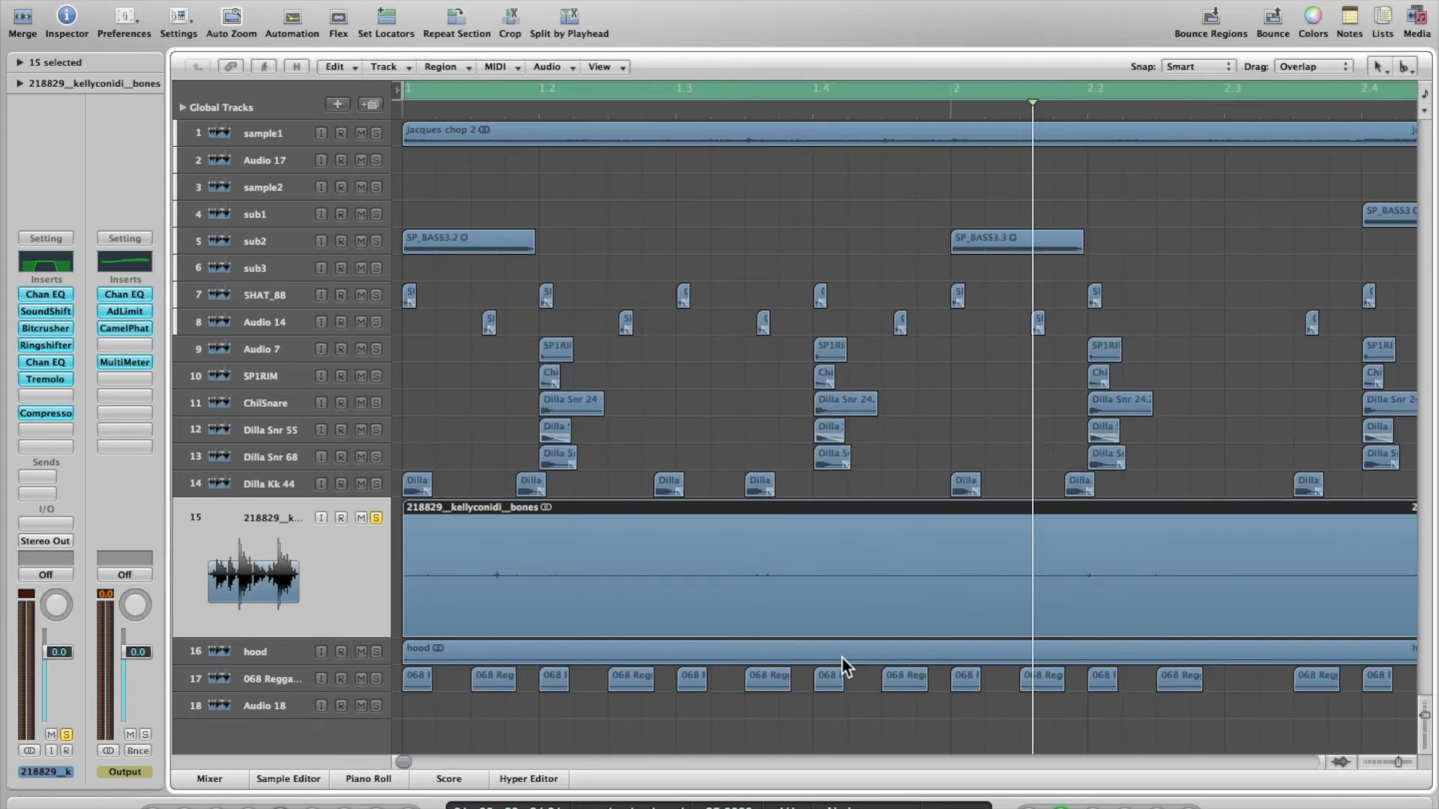
{"action": "key", "text": "Return"}
{"action": "key", "text": "space"}
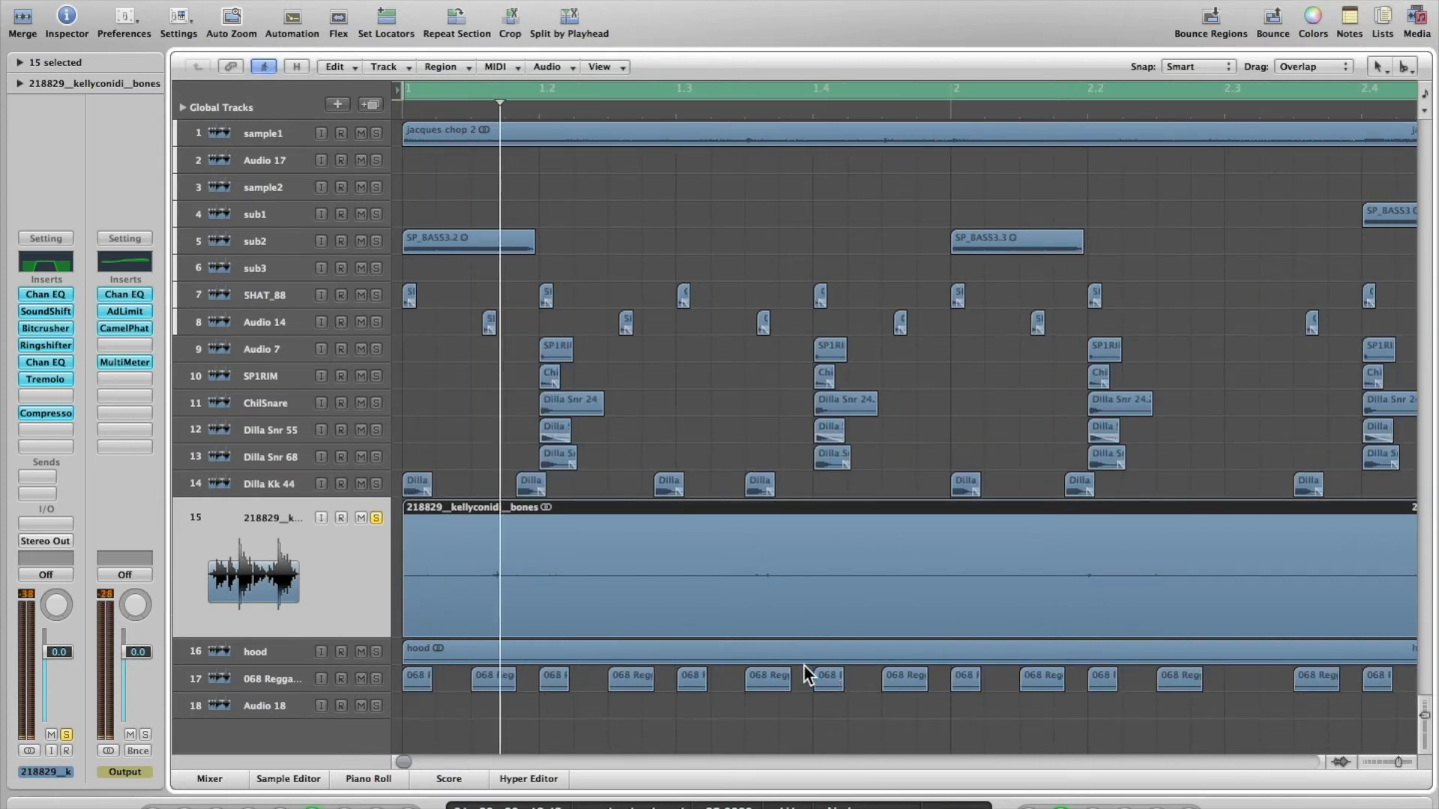
Bypass all insert effects on the bones track, from the first Channel EQ through the Compressor, and listen to it dry
{"action": "left_click_drag", "start_coordinate": [1393, 763], "coordinate": [1387, 762]}
{"action": "left_click", "coordinate": [46, 294], "text": "alt"}
{"action": "left_click", "coordinate": [45, 311], "text": "alt"}
{"action": "left_click", "coordinate": [46, 328], "text": "alt"}
{"action": "left_click", "coordinate": [46, 345], "text": "alt"}
{"action": "left_click", "coordinate": [60, 363], "text": "alt"}
{"action": "left_click", "coordinate": [60, 380], "text": "alt"}
{"action": "left_click", "coordinate": [60, 413], "text": "alt"}
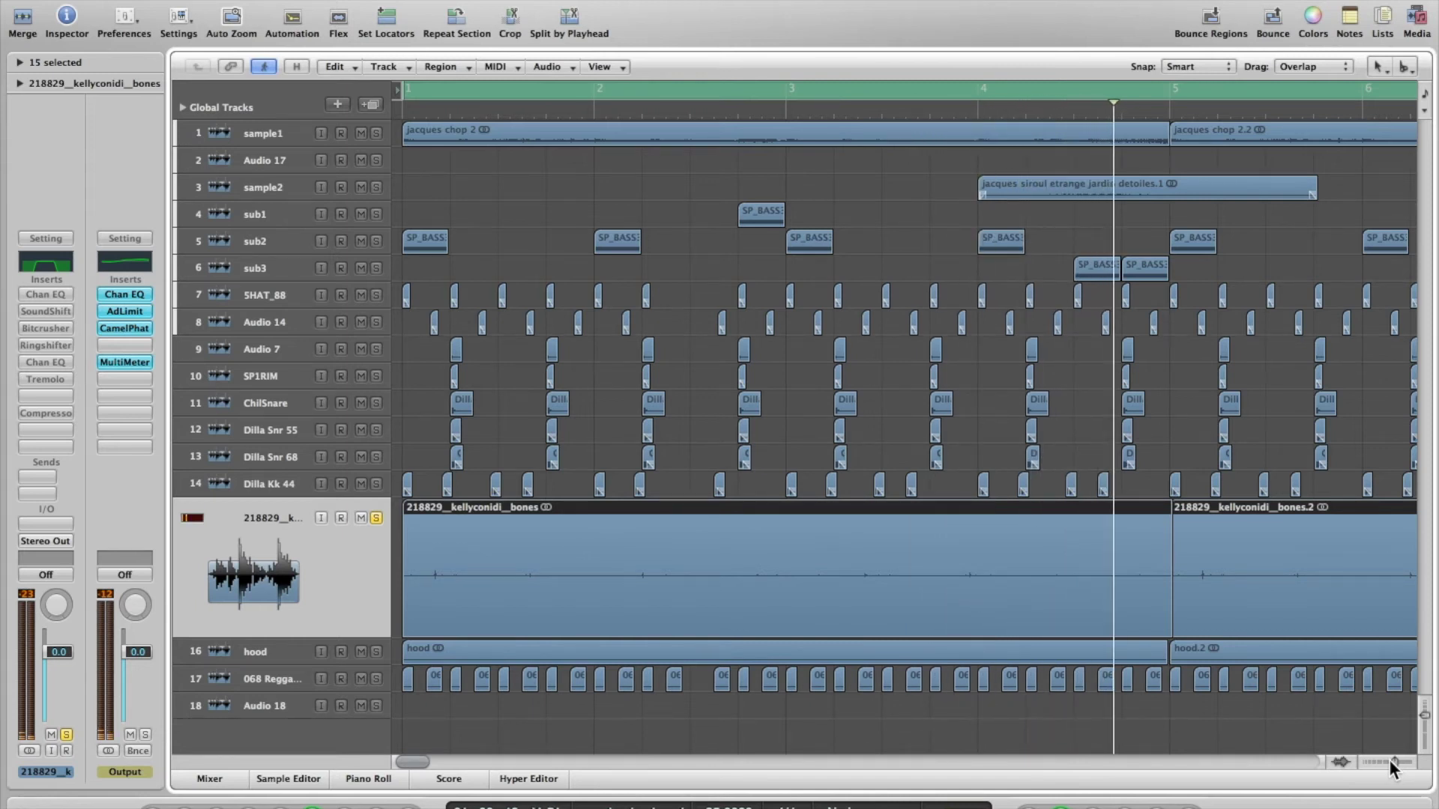
{"action": "left_click_drag", "start_coordinate": [1388, 761], "coordinate": [1385, 765]}
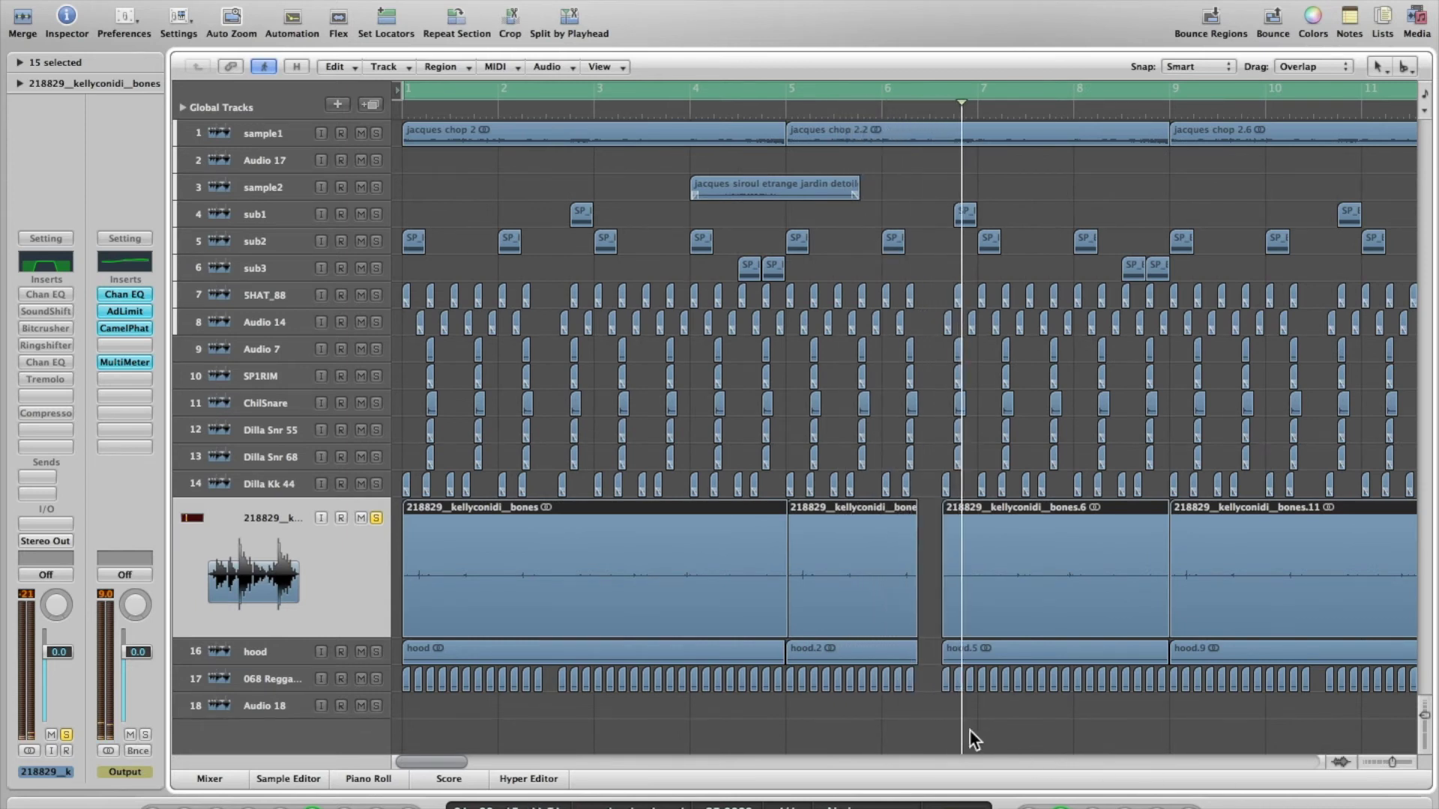
{"action": "left_click", "coordinate": [1385, 761]}
{"action": "left_click", "coordinate": [1387, 762]}
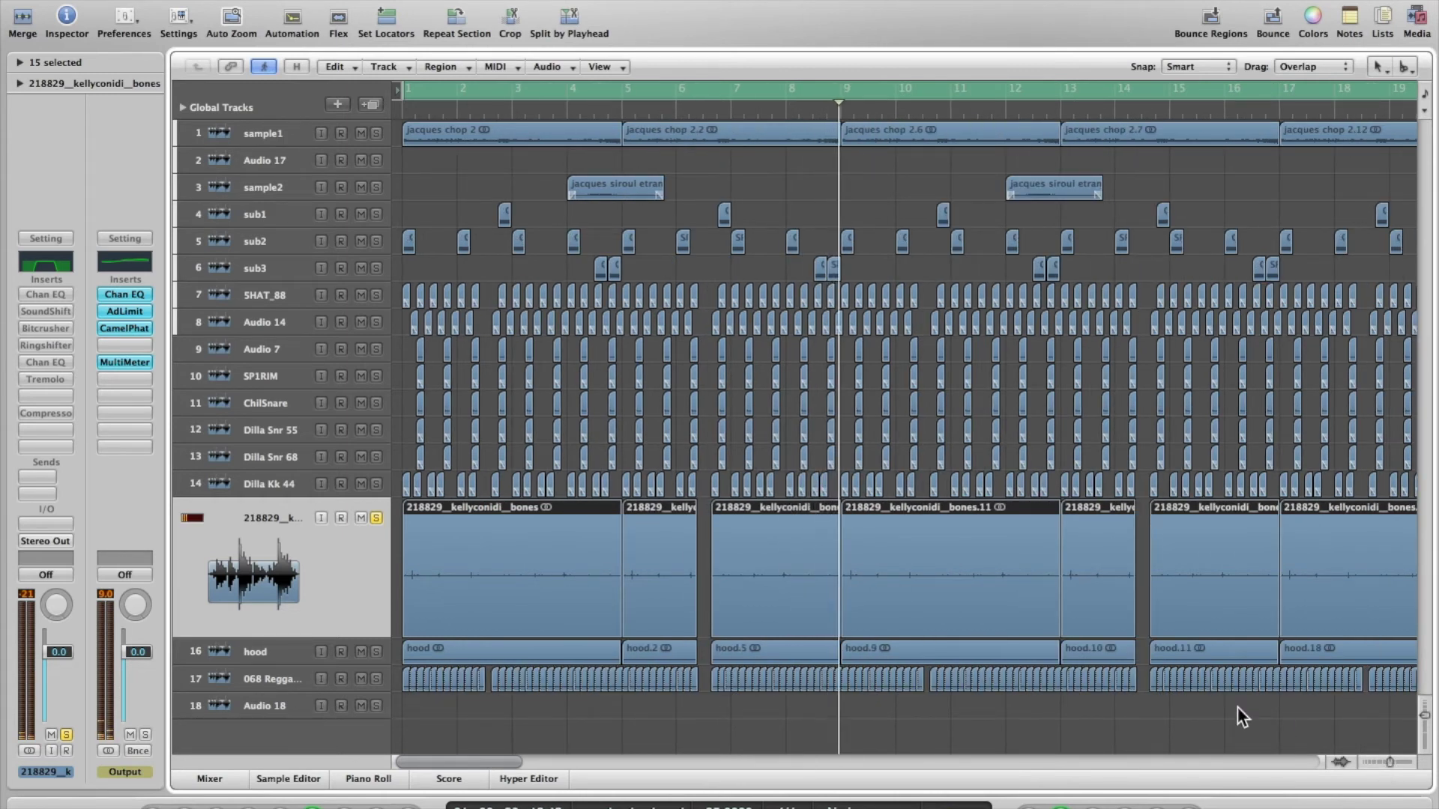
Re-enable the first Channel EQ and SoundShifter on the bones track, reviewing each plug-in's settings and closing it
{"action": "left_click", "coordinate": [47, 293], "text": "alt"}
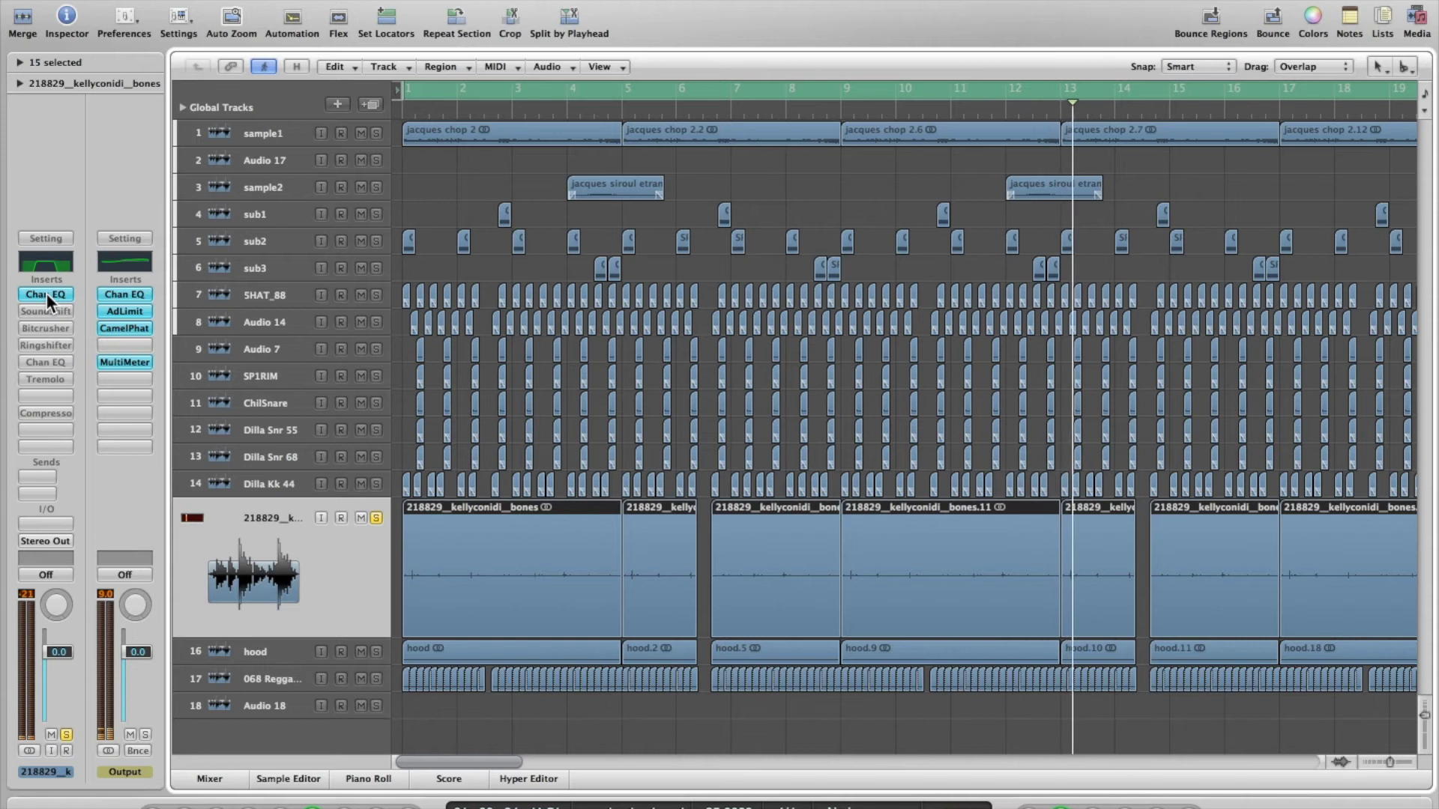
{"action": "left_click", "coordinate": [48, 267]}
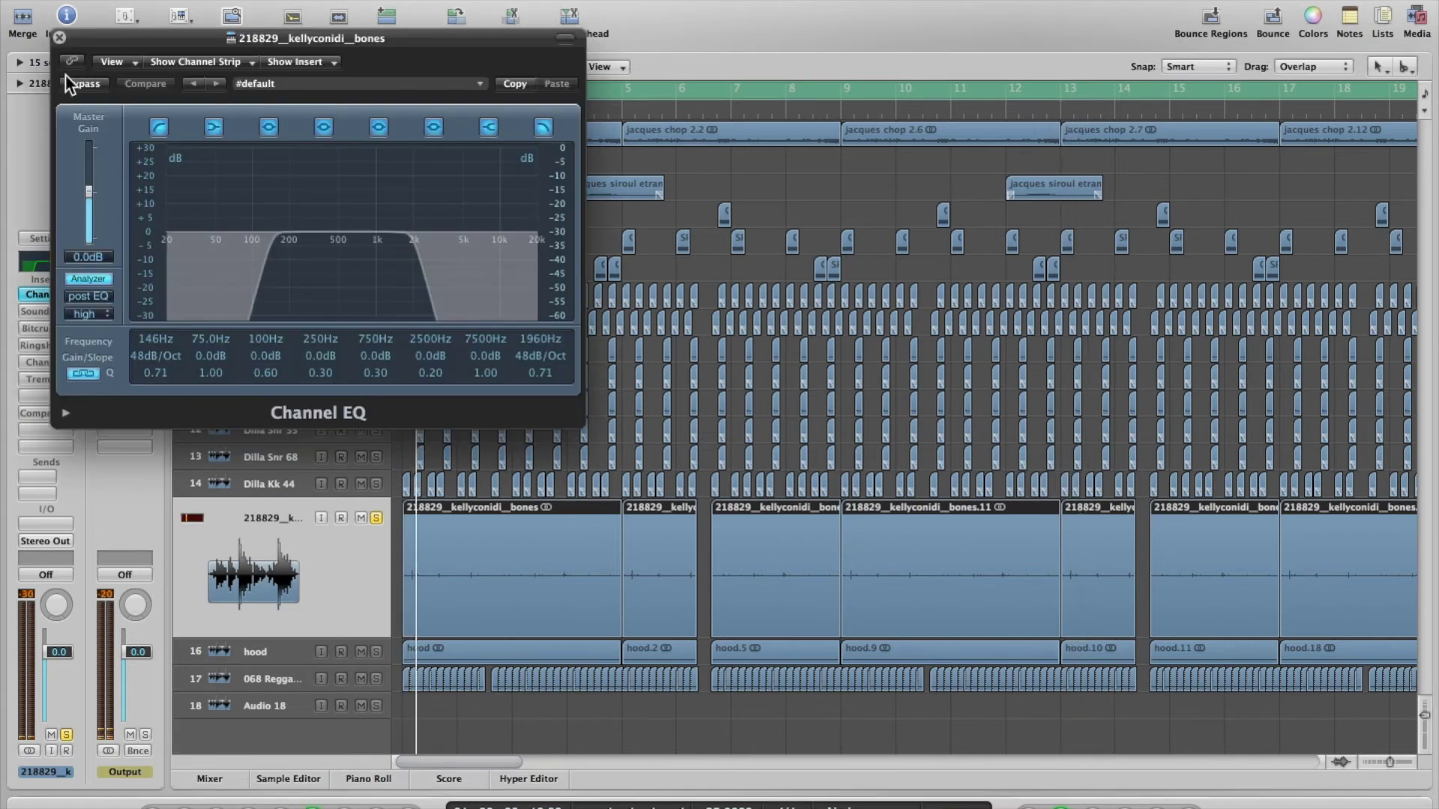
{"action": "left_click", "coordinate": [60, 38]}
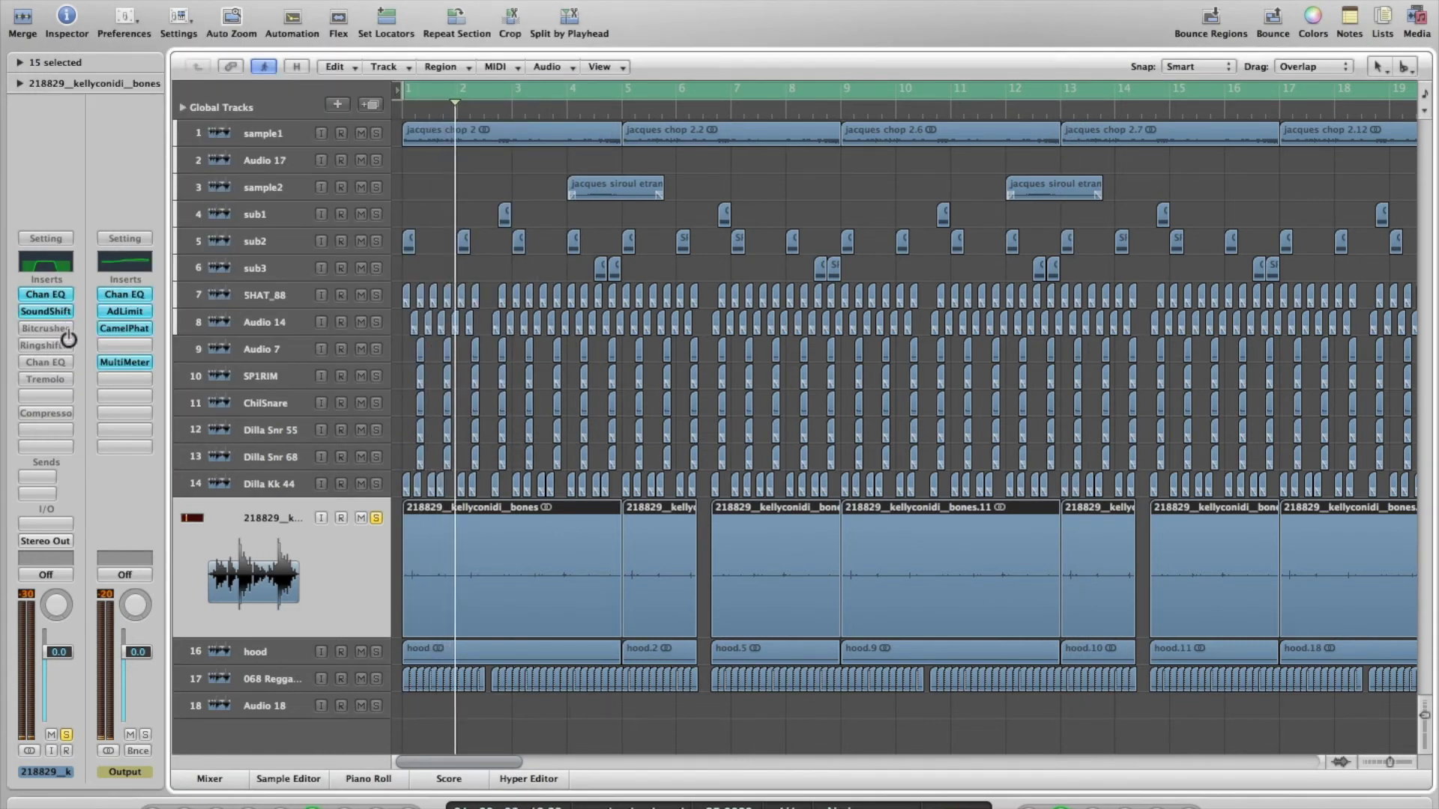
{"action": "left_click", "coordinate": [69, 314]}
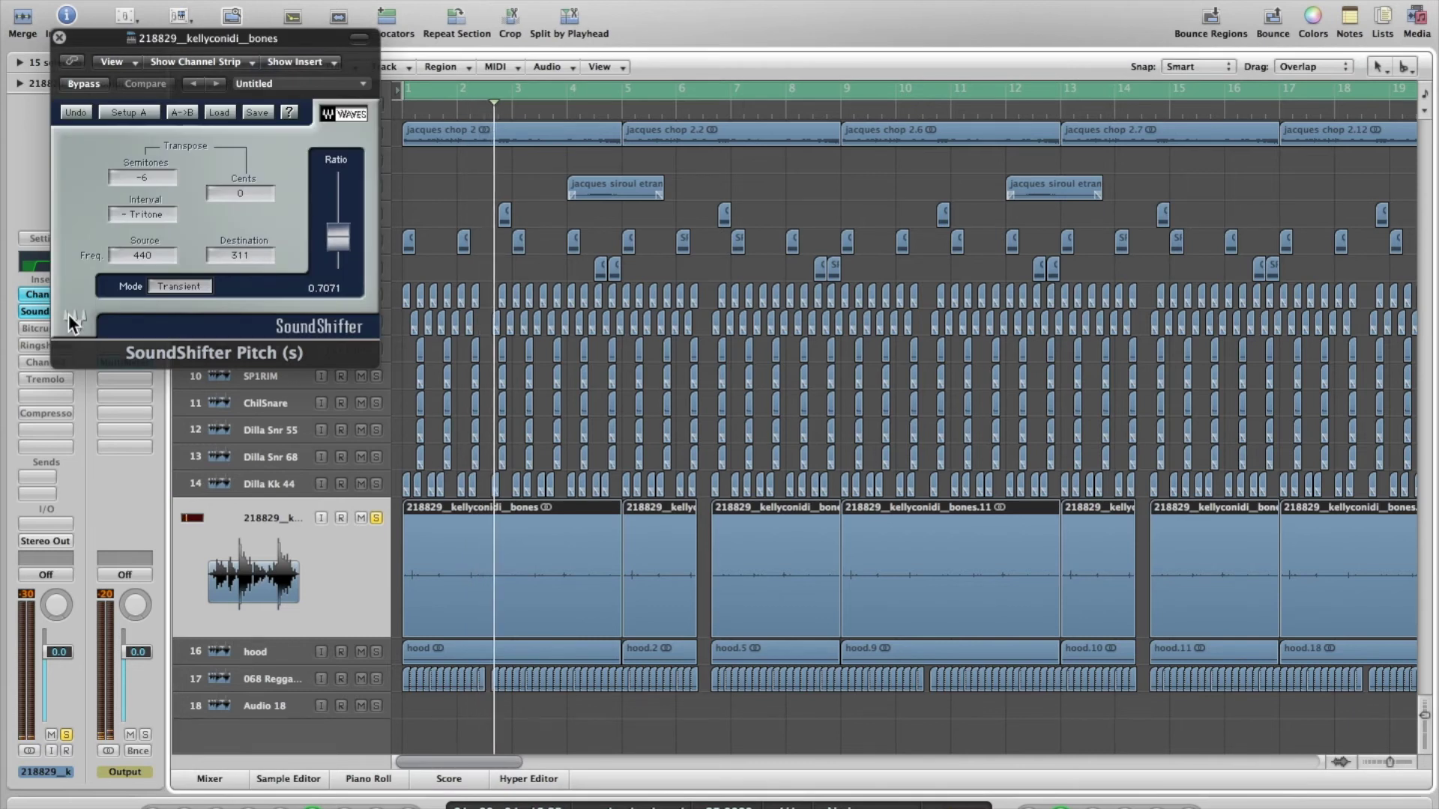
{"action": "left_click", "coordinate": [58, 37]}
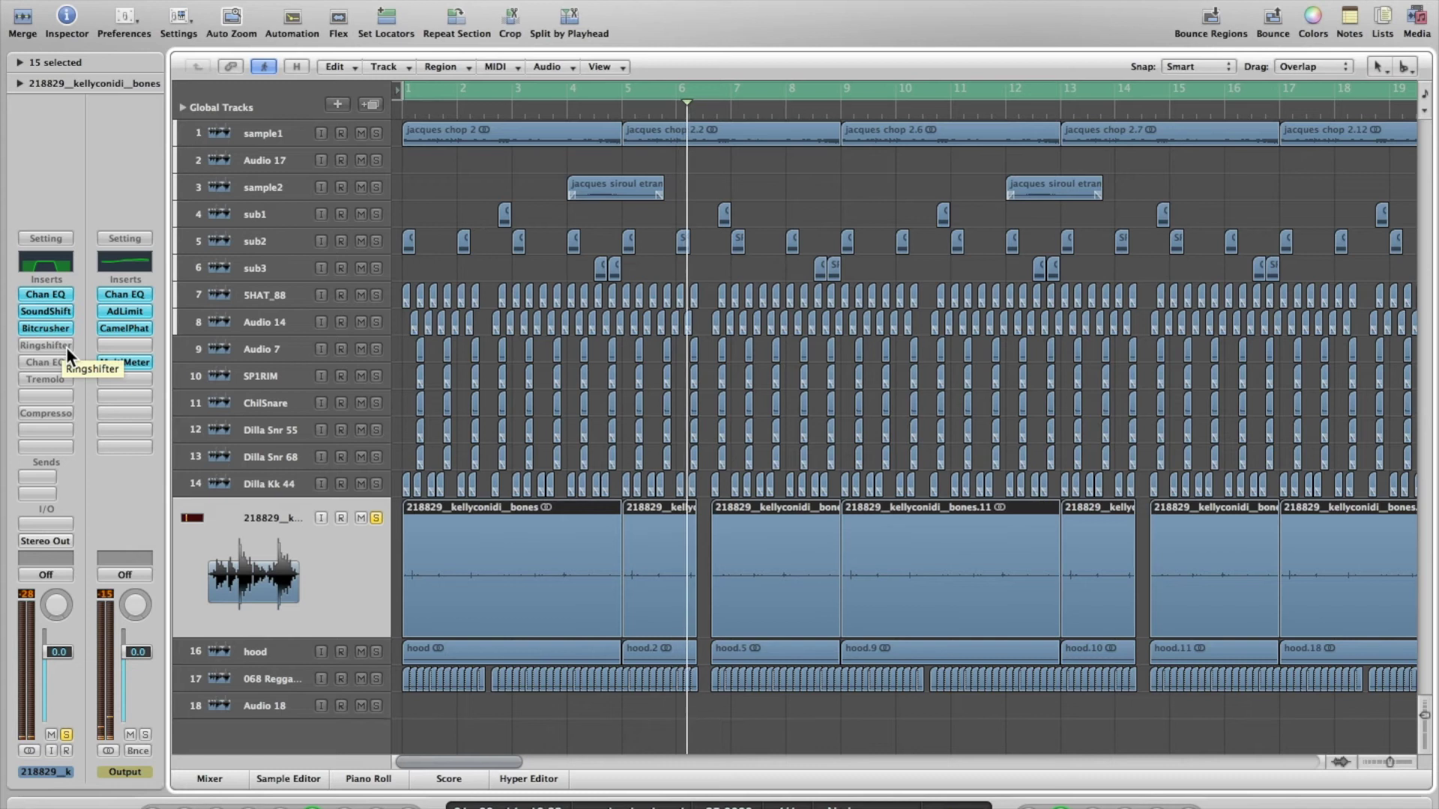
Re-enable the Bitcrusher and Ringshifter on the bones track, then review Ringshifter's settings and close it
{"action": "left_click", "coordinate": [66, 347], "text": "super"}
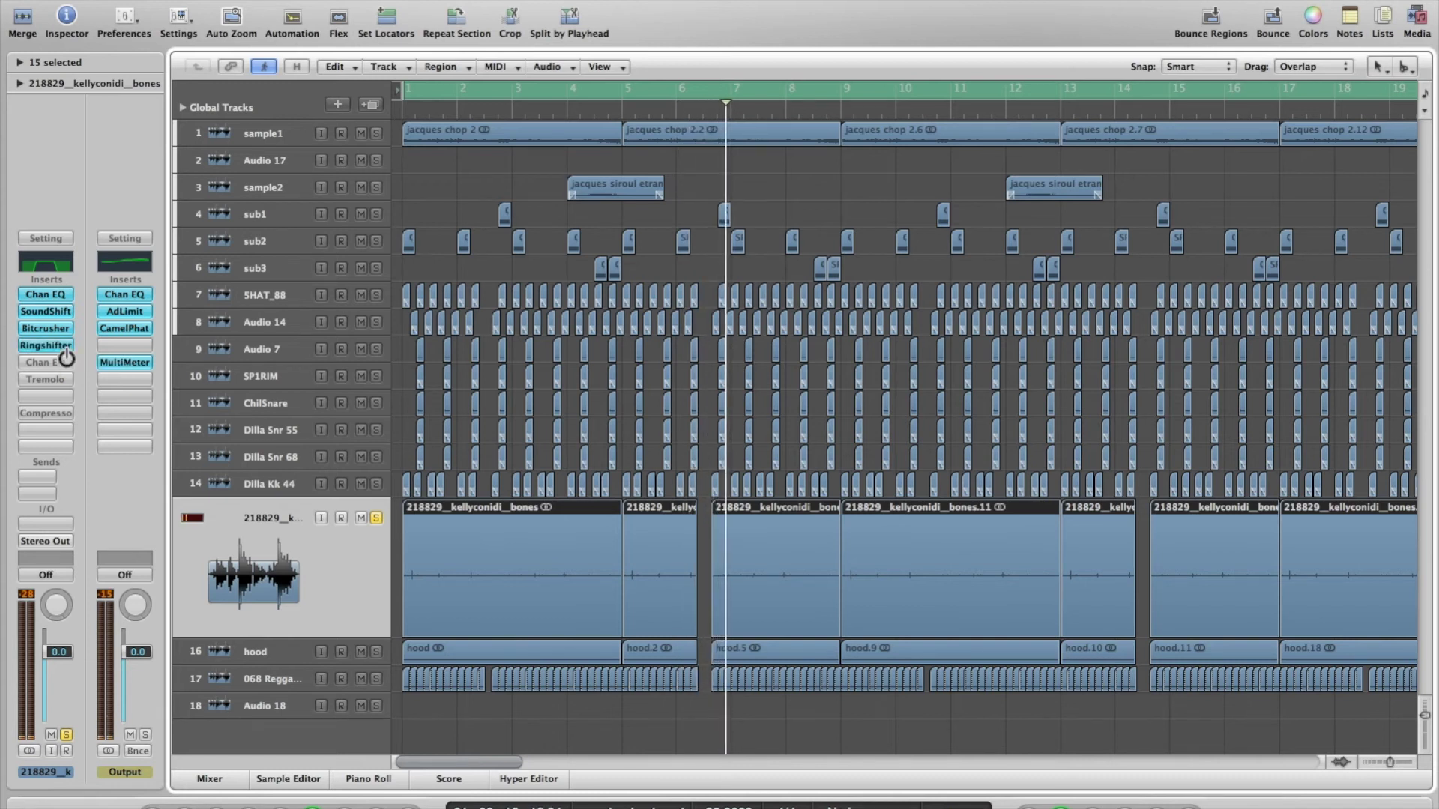
{"action": "left_click", "coordinate": [56, 343]}
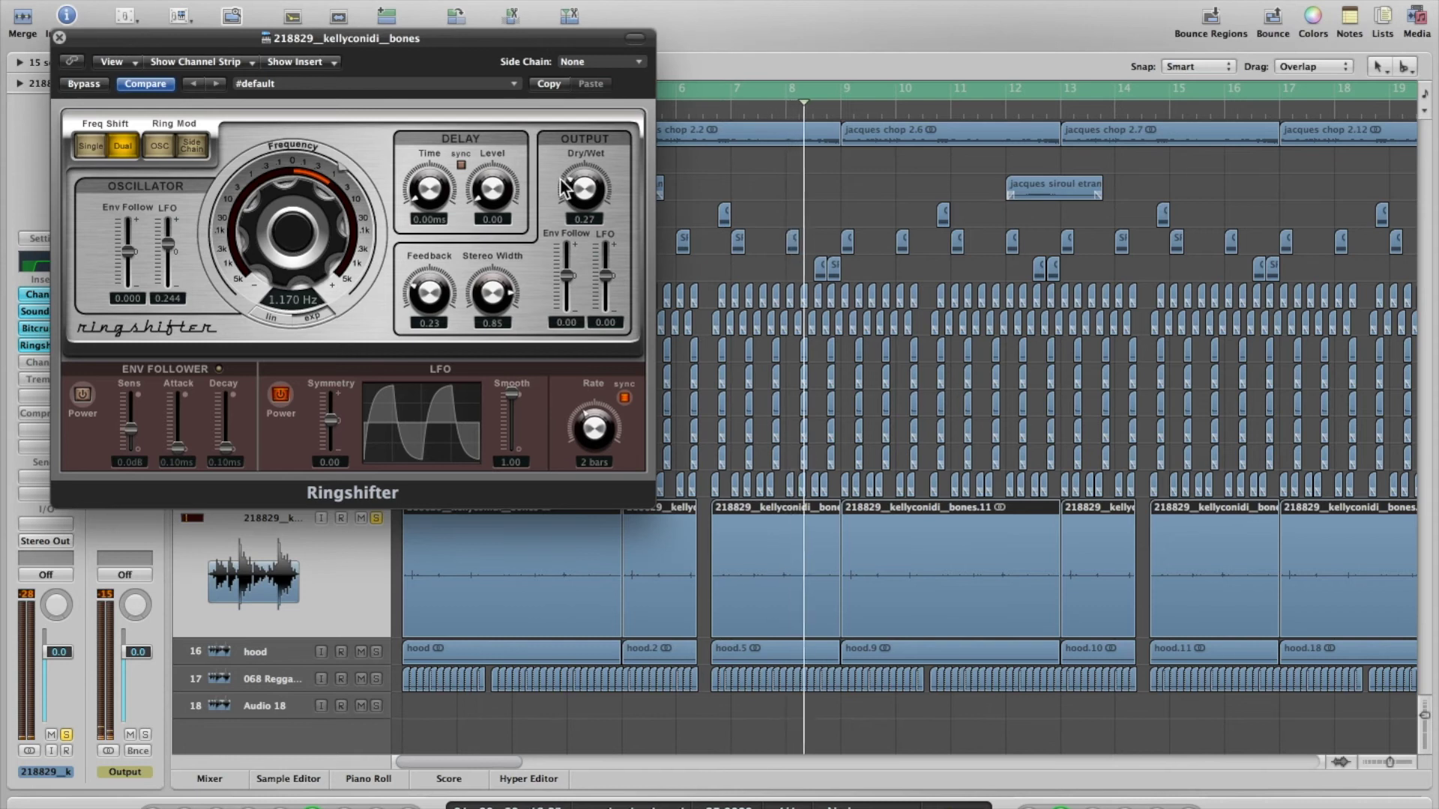
{"action": "left_click", "coordinate": [59, 37]}
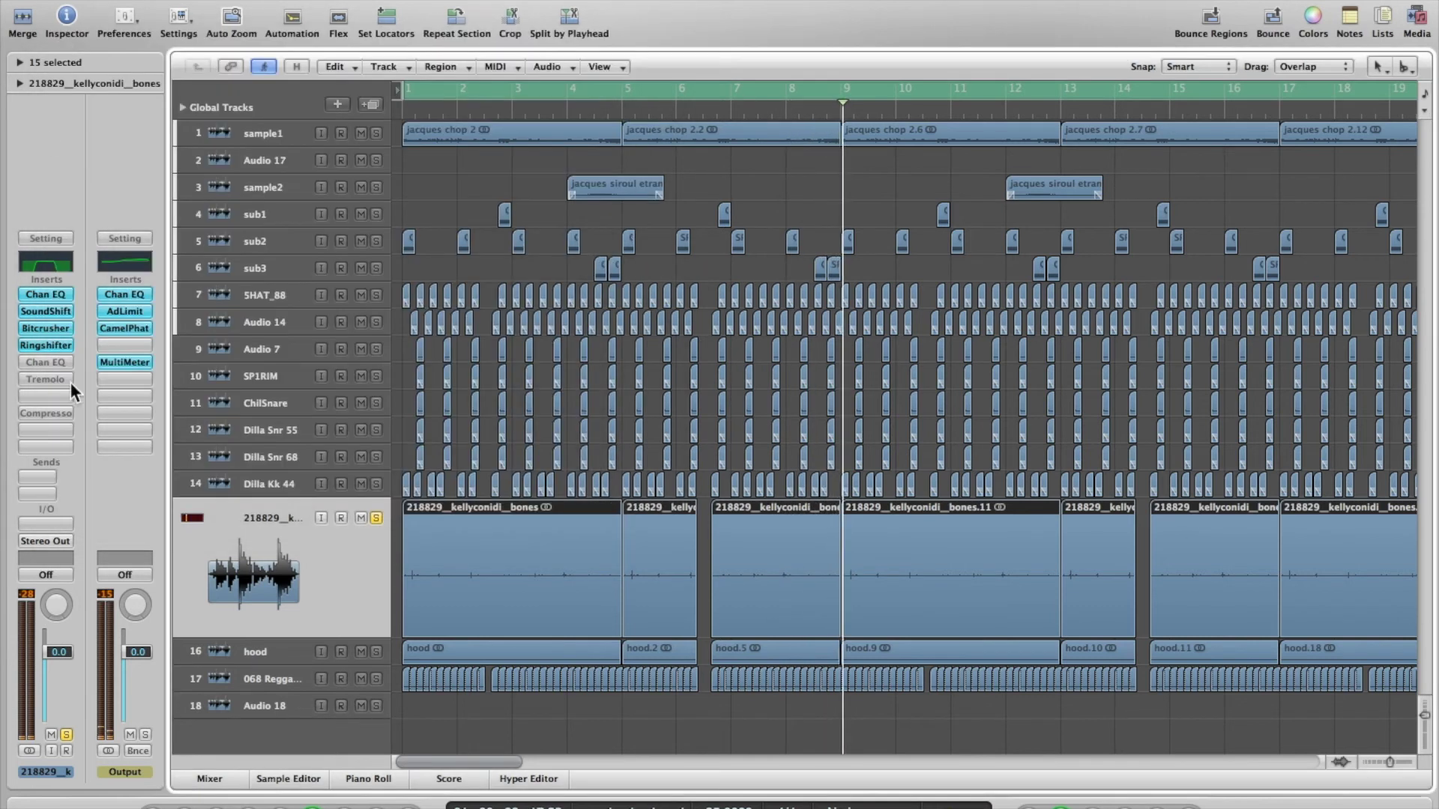
Re-enable the bones track's second Channel EQ, review its high cut and close it
{"action": "left_click", "coordinate": [63, 361]}
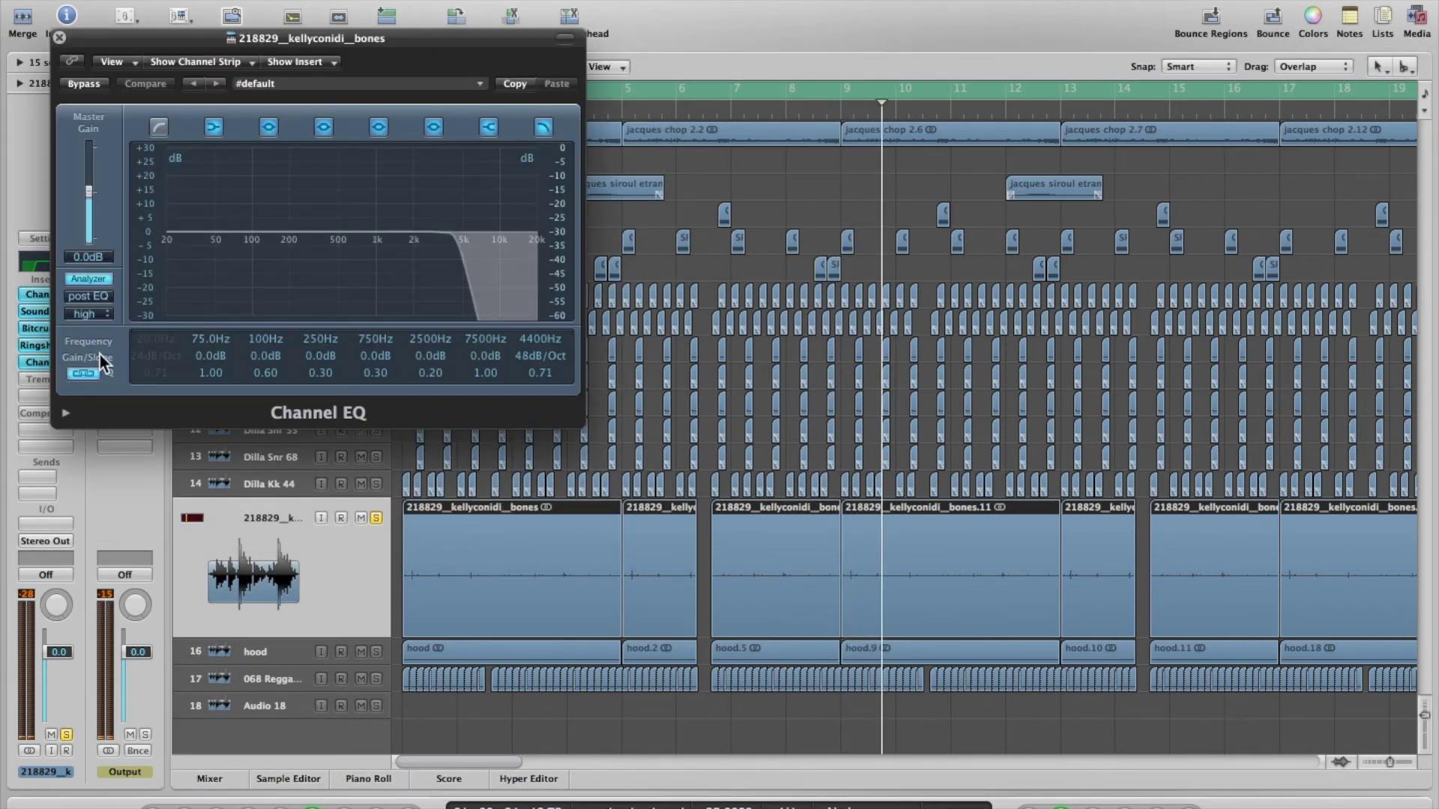
{"action": "left_click", "coordinate": [59, 37]}
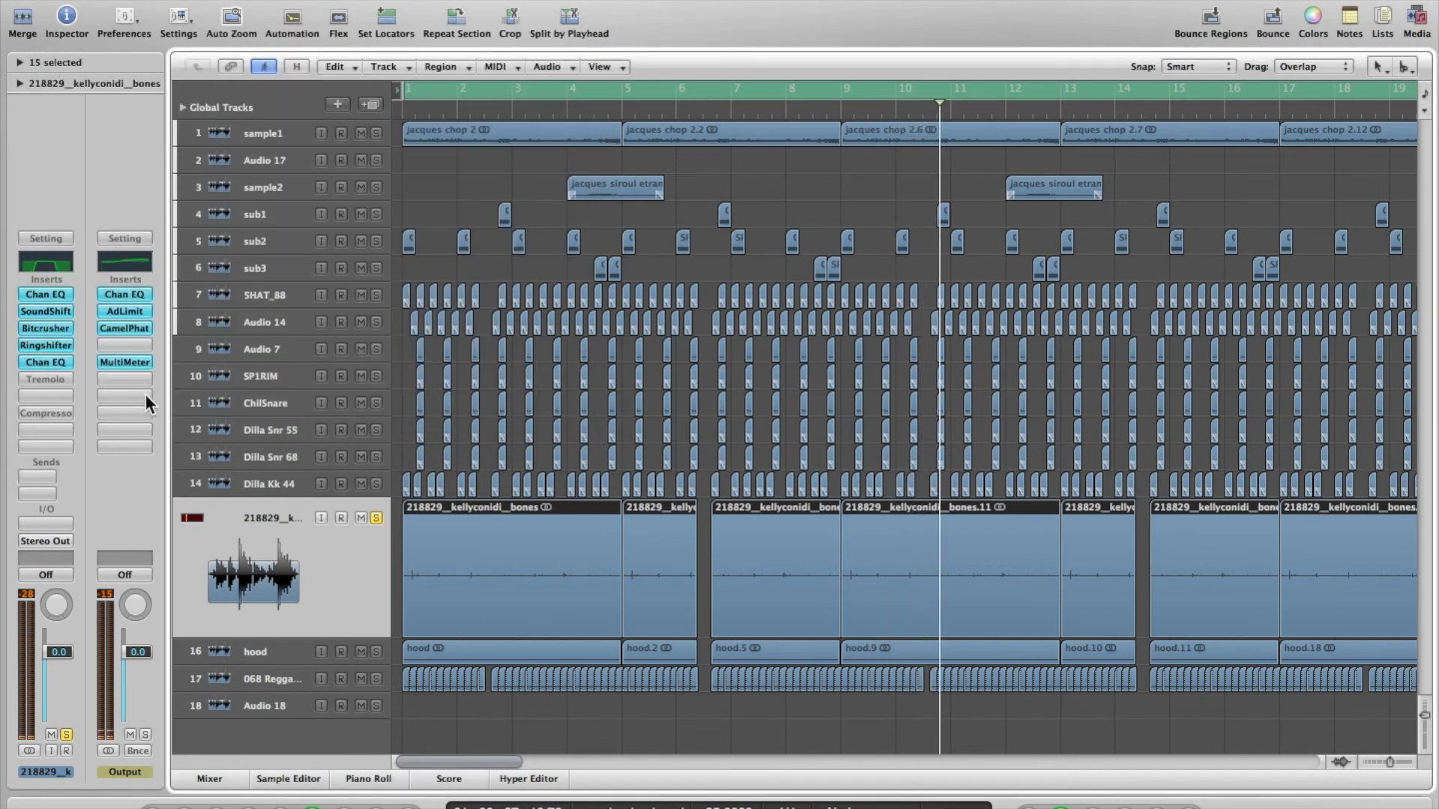
{"action": "left_click", "coordinate": [66, 364]}
{"action": "left_click", "coordinate": [59, 37]}
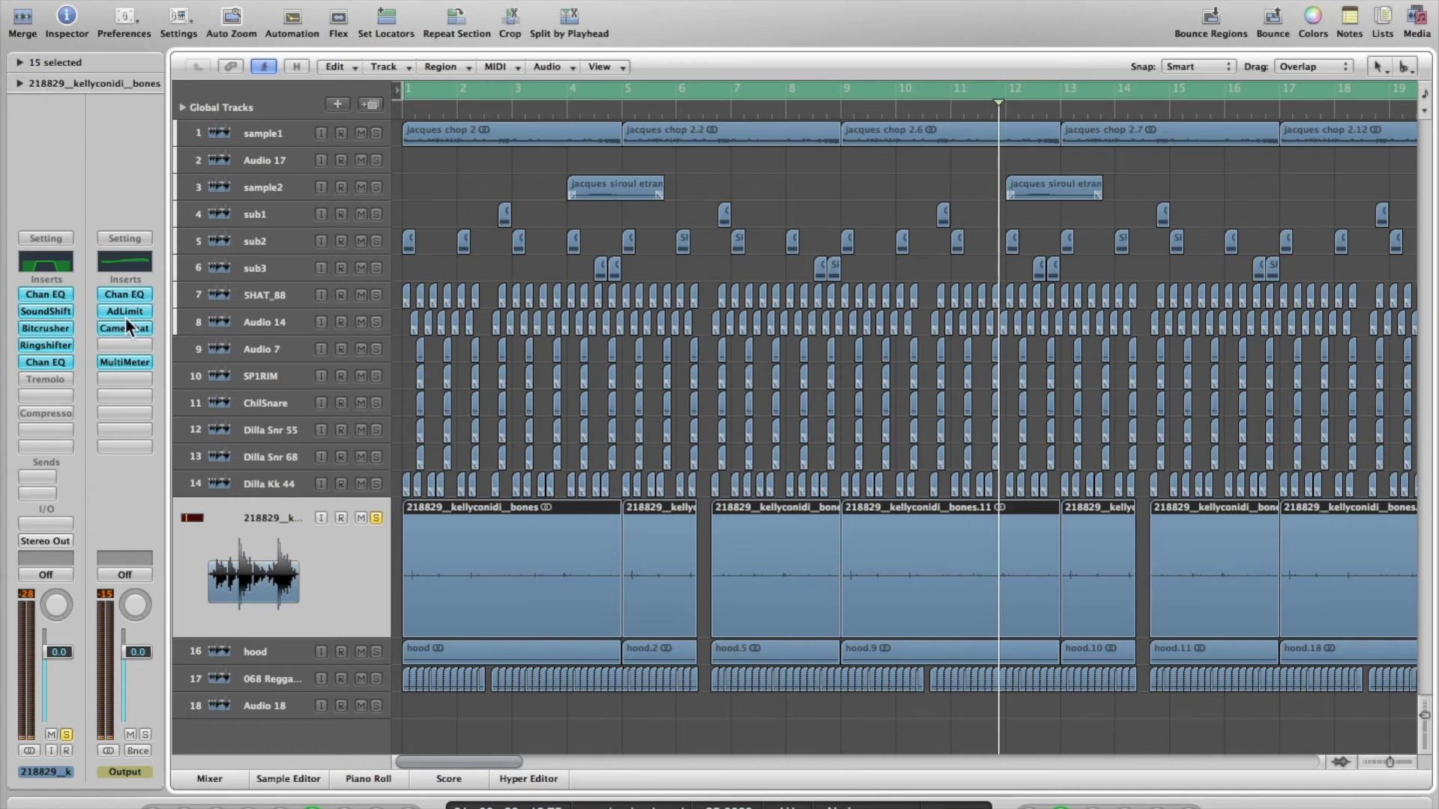
Re-enable the Tremolo and Compressor on the bones track, reviewing each plug-in's settings and closing it
{"action": "left_click", "coordinate": [61, 381], "text": "alt"}
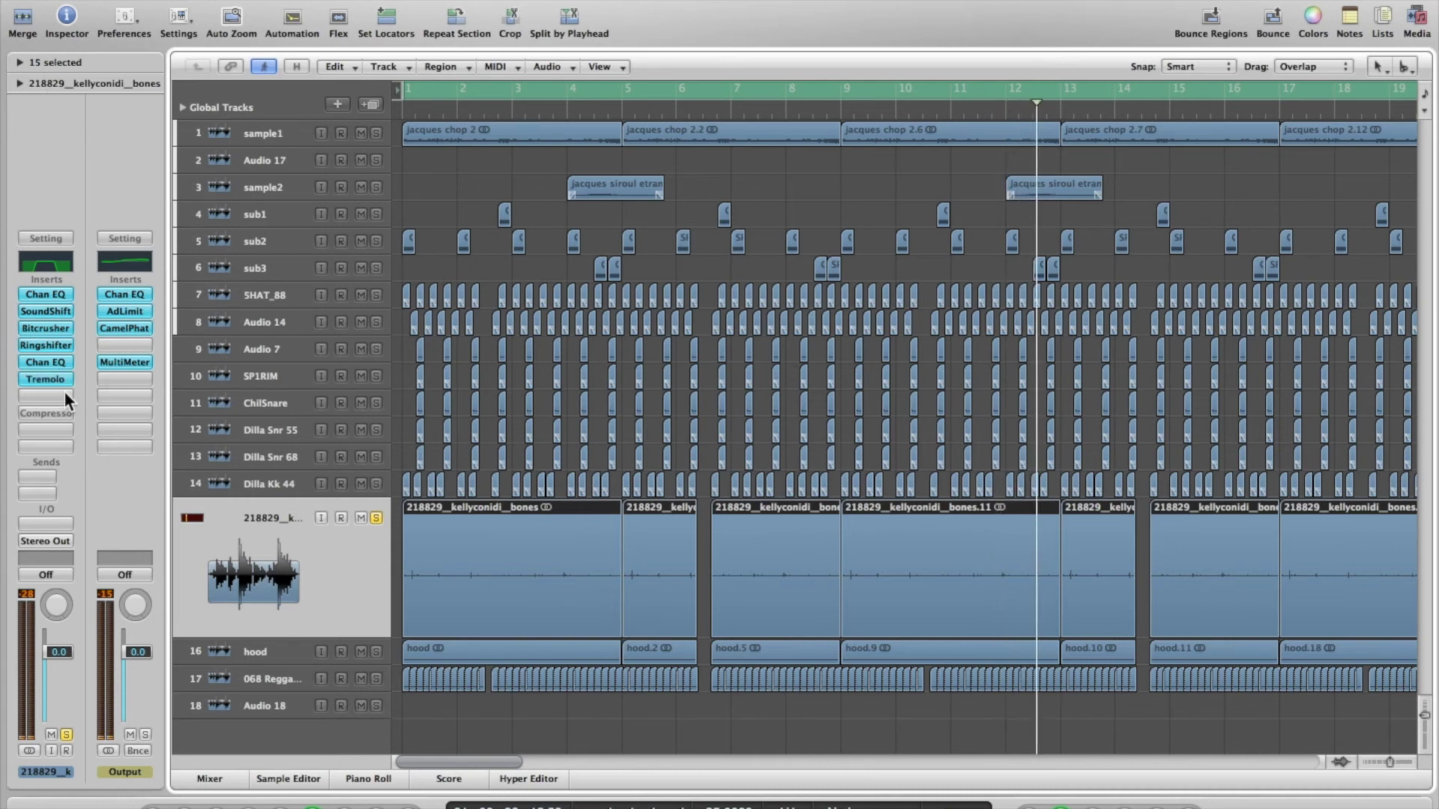
{"action": "left_click", "coordinate": [55, 378]}
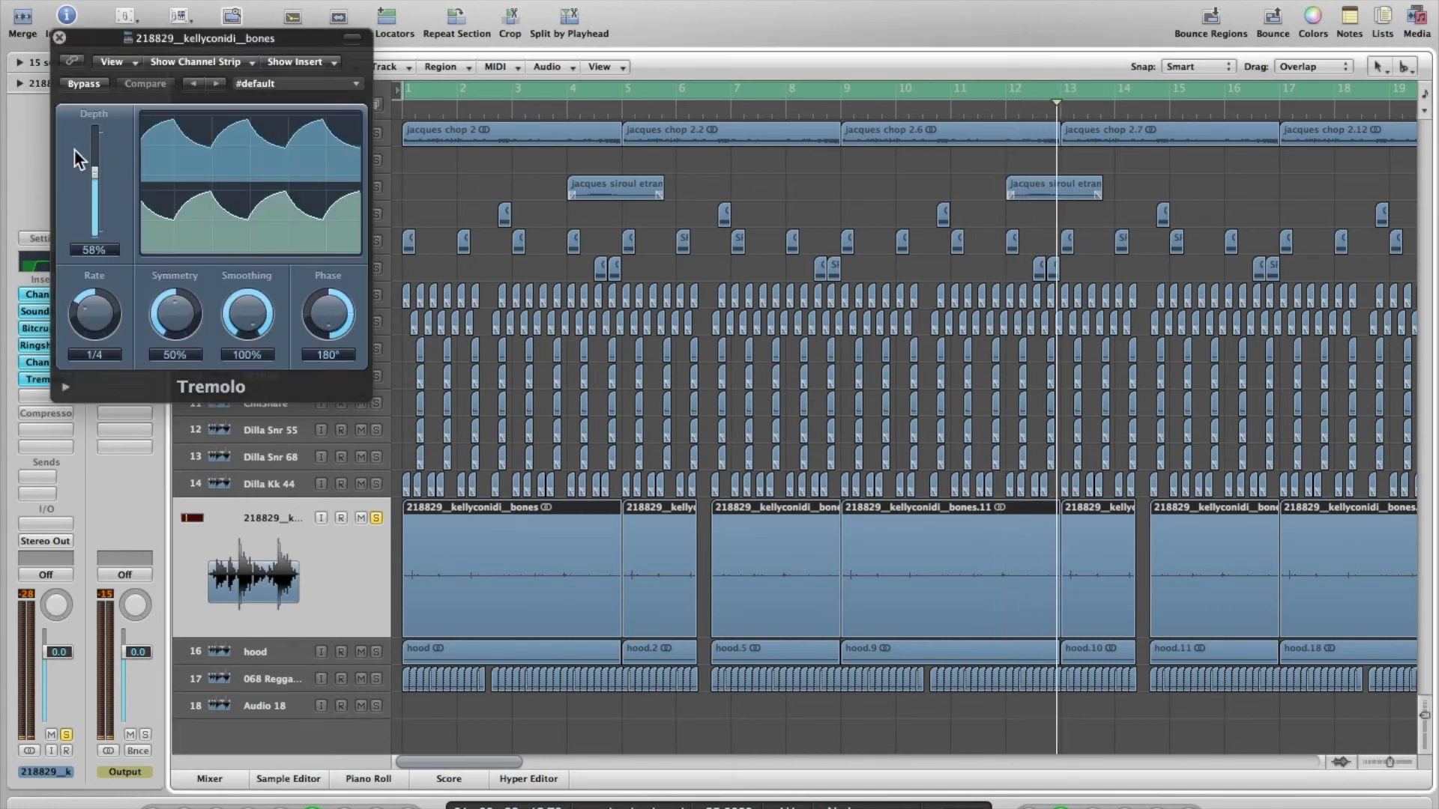
{"action": "left_click", "coordinate": [59, 37]}
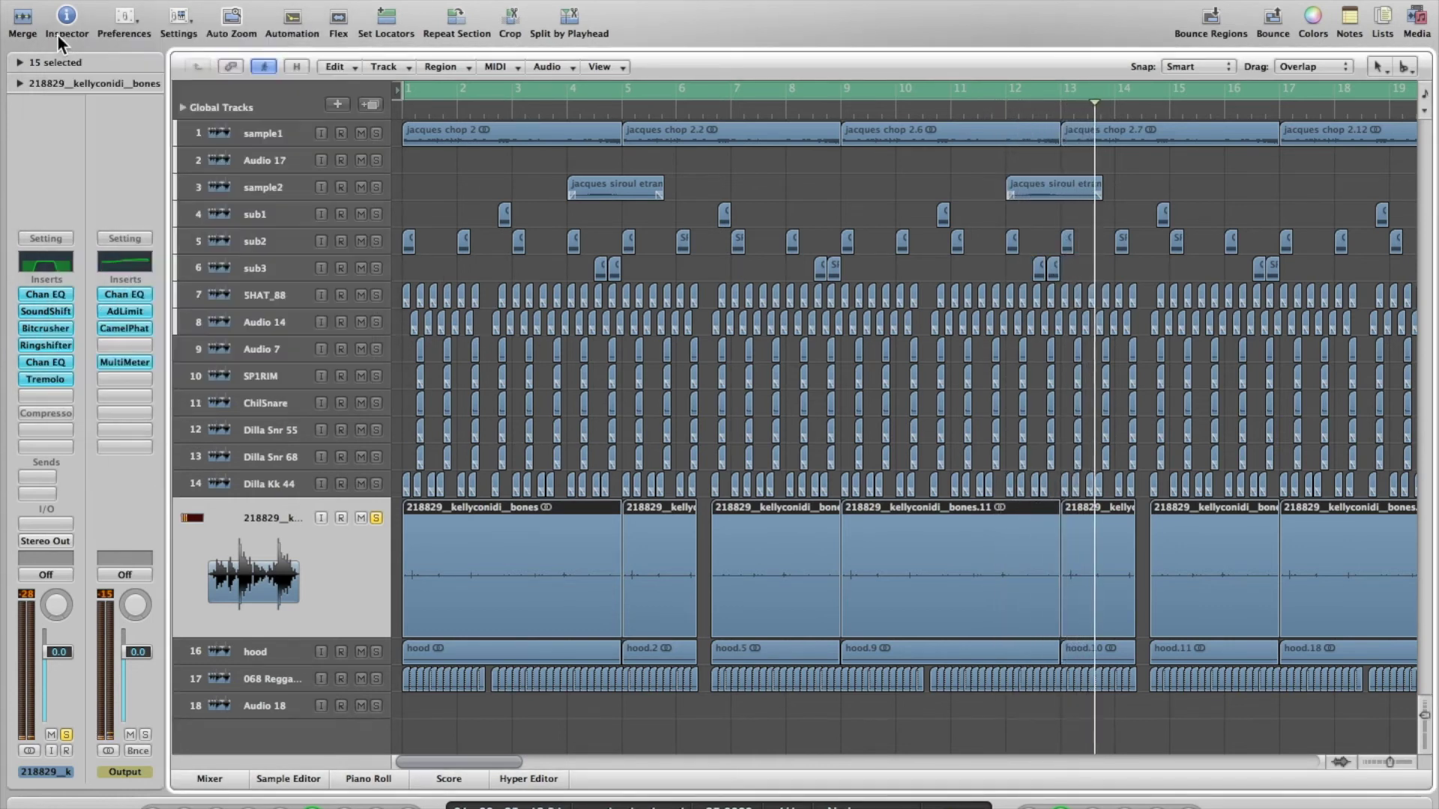
{"action": "left_click", "coordinate": [63, 414]}
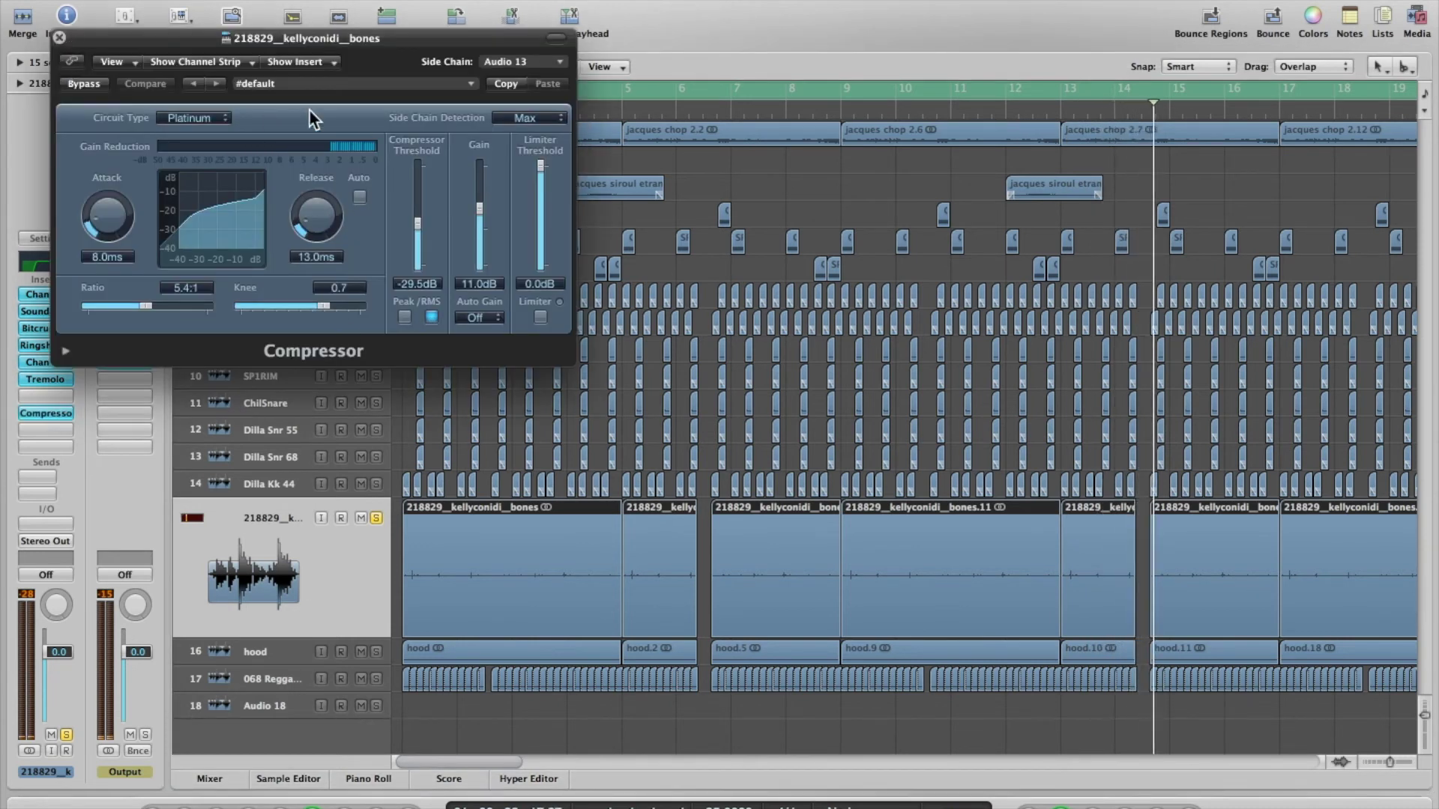
{"action": "left_click", "coordinate": [59, 38]}
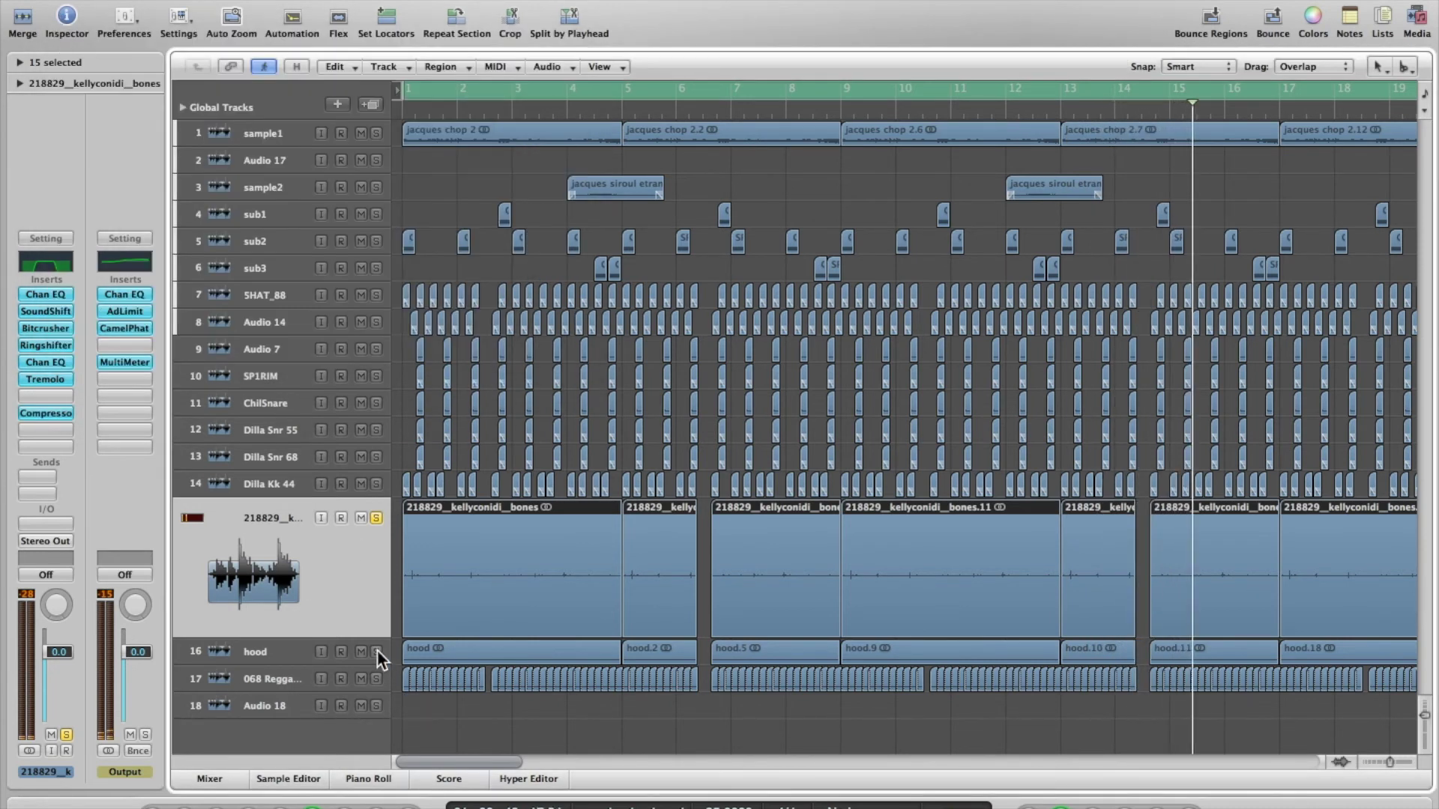
Clear the bones solo, solo the hood track with all its inserts bypassed, and play it dry from the start
{"action": "left_click", "coordinate": [254, 657]}
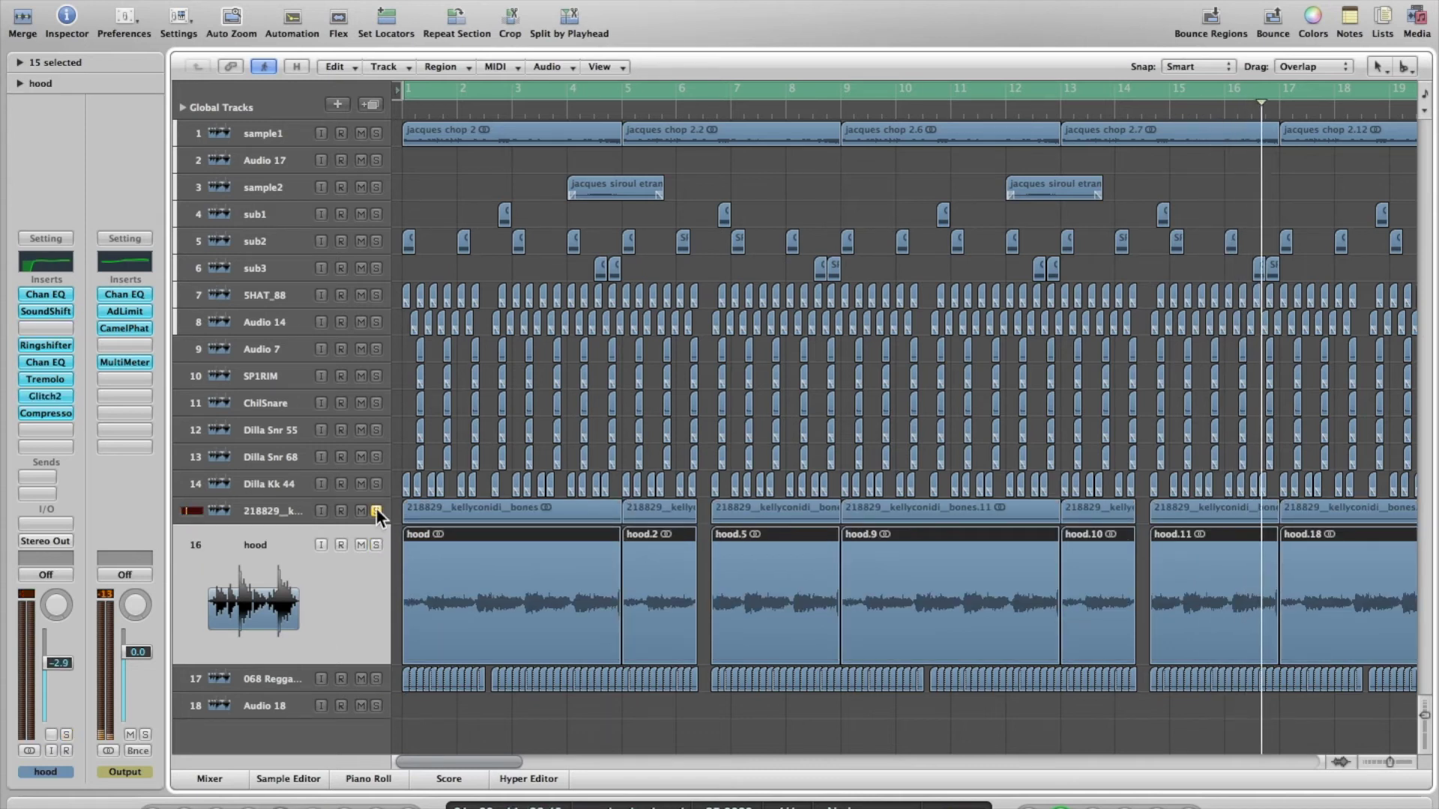
{"action": "left_click", "coordinate": [1384, 763]}
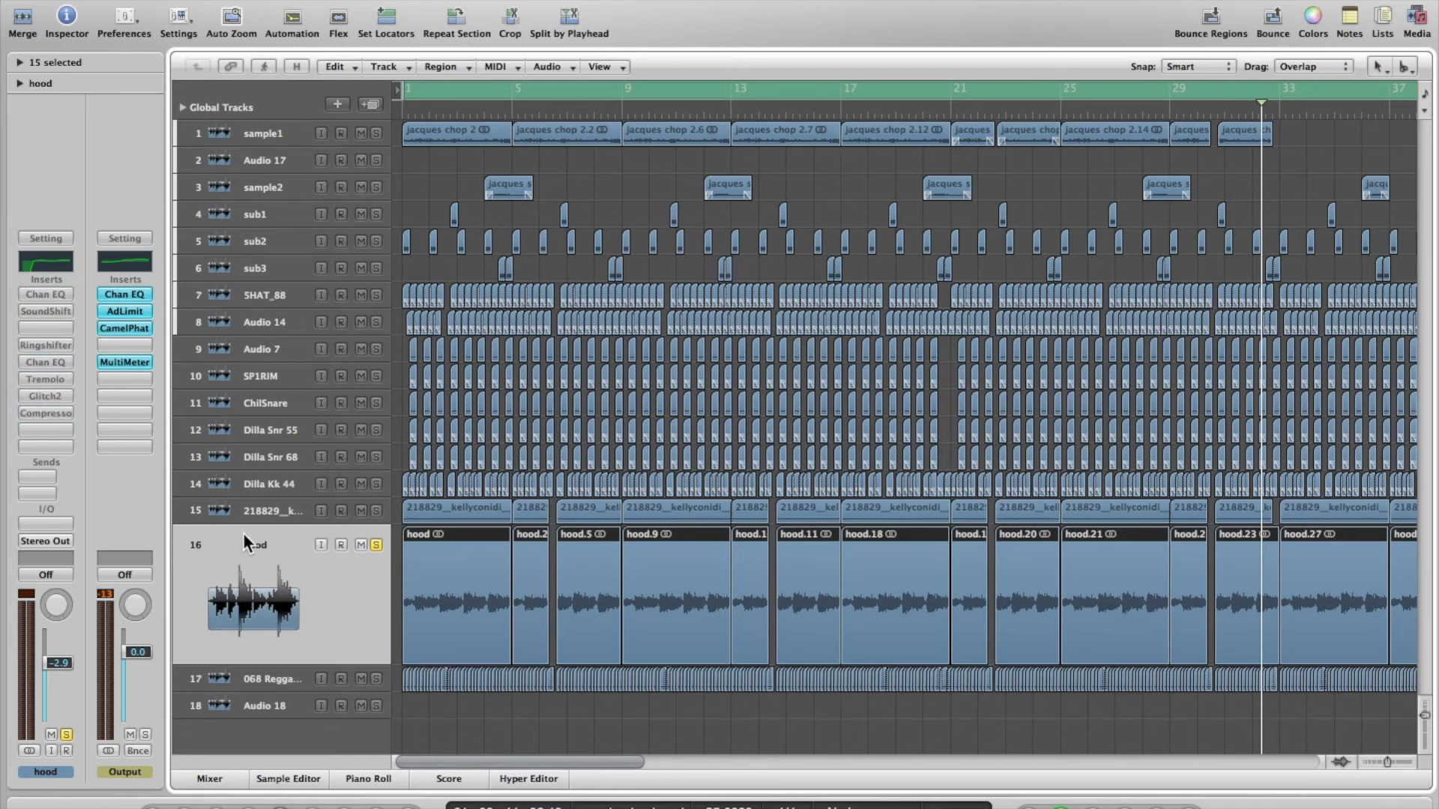
{"action": "key", "text": "Return"}
{"action": "key", "text": "space"}
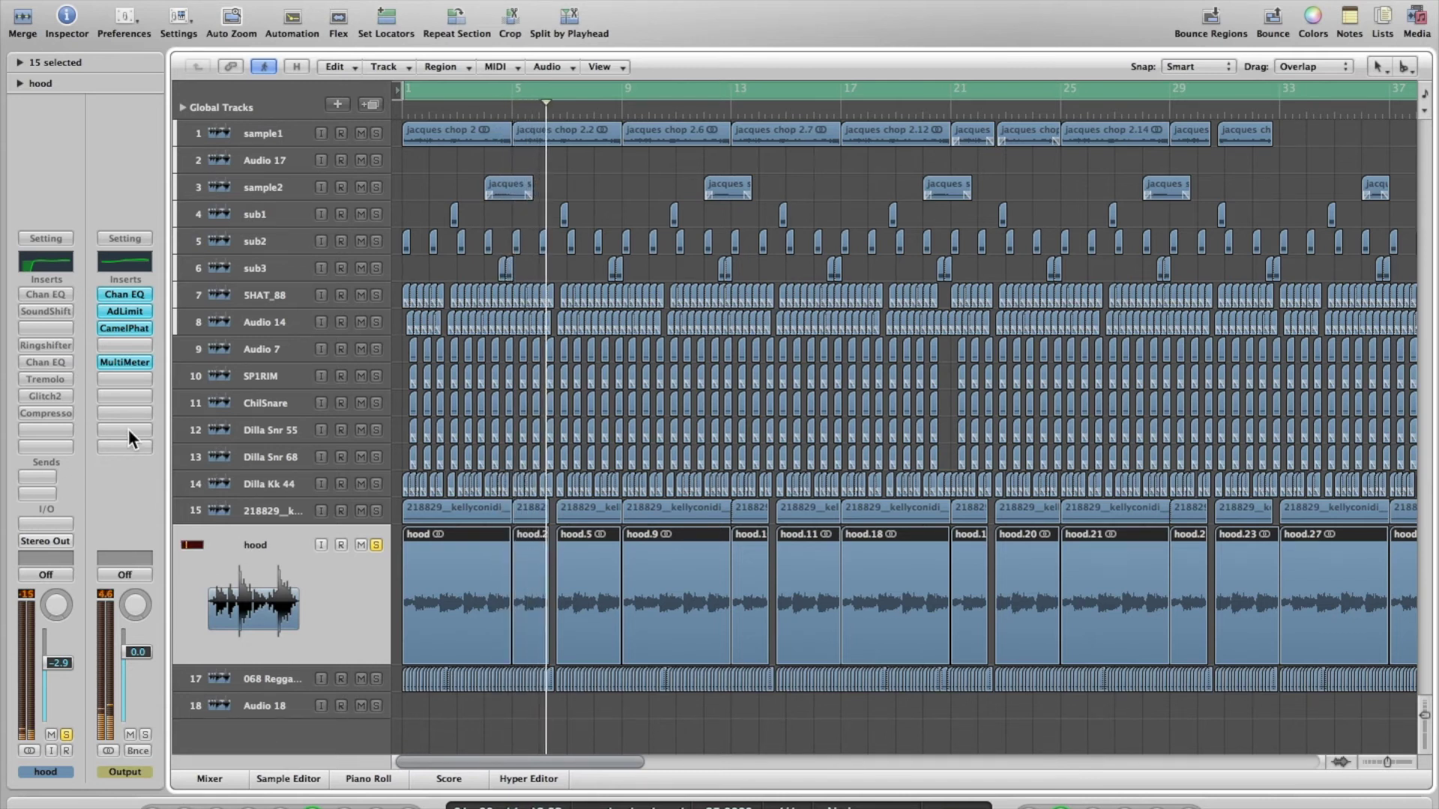
{"action": "key", "text": "space"}
{"action": "scroll", "coordinate": [683, 576], "scroll_direction": "right", "scroll_amount": 2}
{"action": "scroll", "coordinate": [684, 576], "scroll_direction": "left", "scroll_amount": 2}
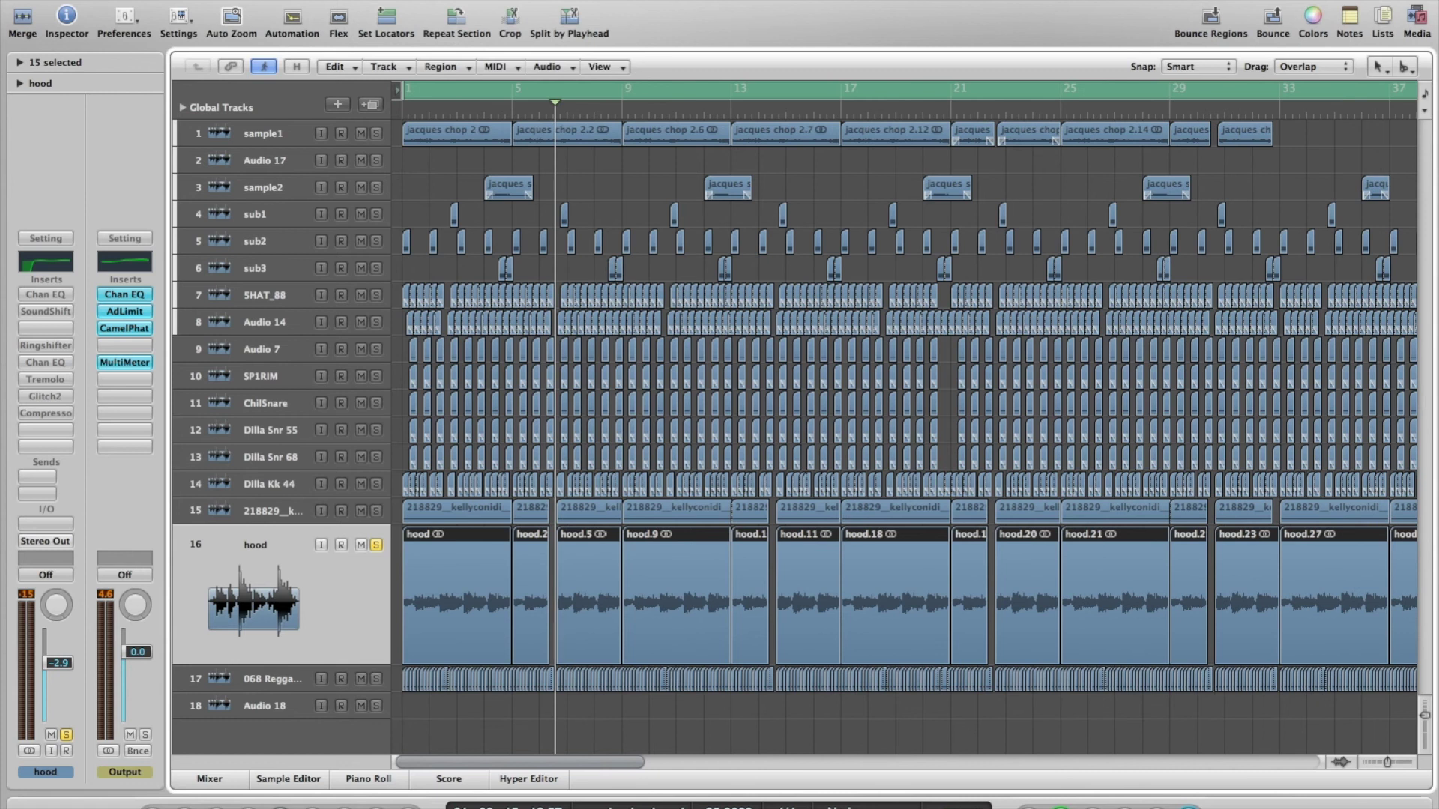
{"action": "key", "text": "Return"}
{"action": "key", "text": "space"}
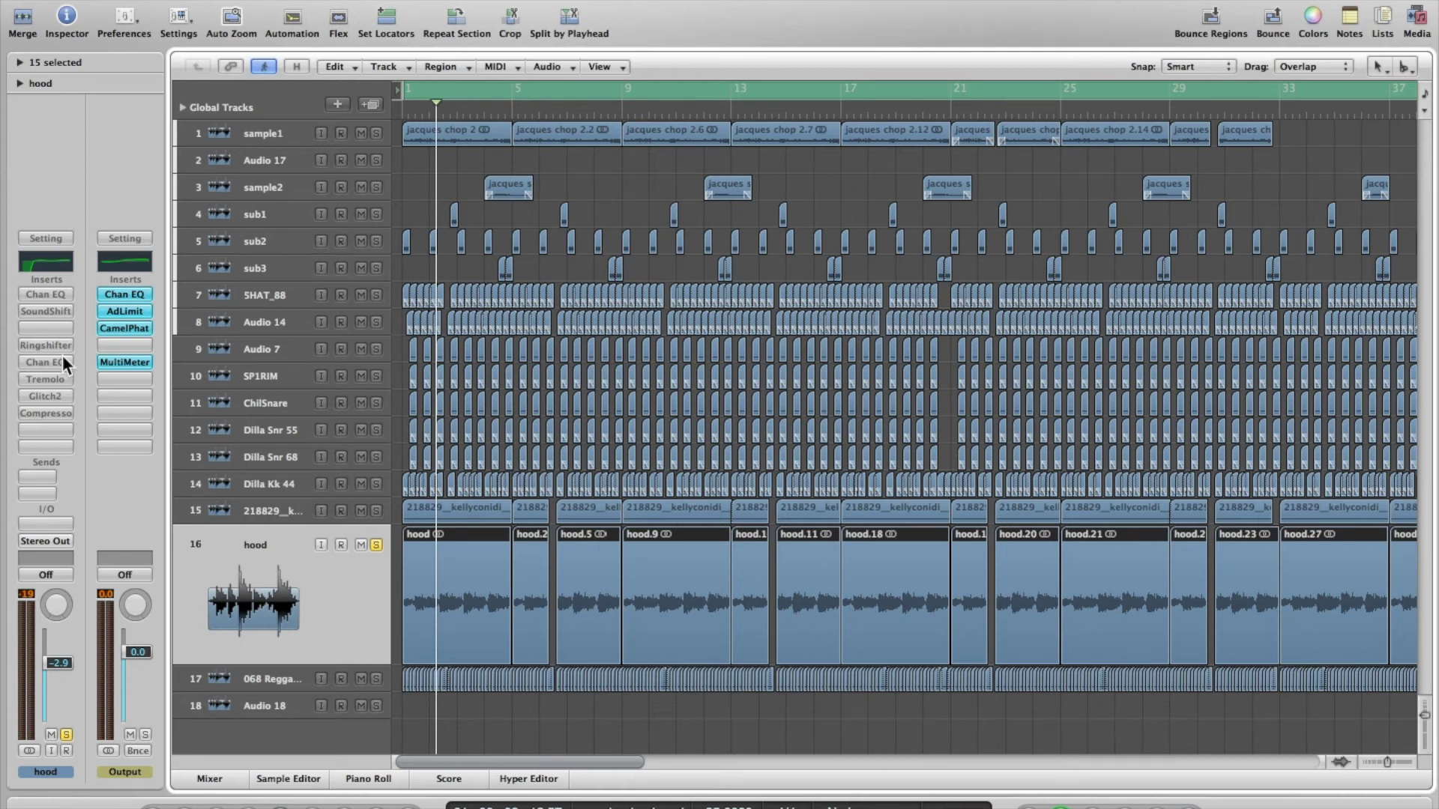
Re-enable the first Channel EQ and SoundShifter on the hood track, then open SoundShifter for review and close it
{"action": "left_click", "coordinate": [48, 294], "text": "alt"}
{"action": "left_click", "coordinate": [47, 311], "text": "alt"}
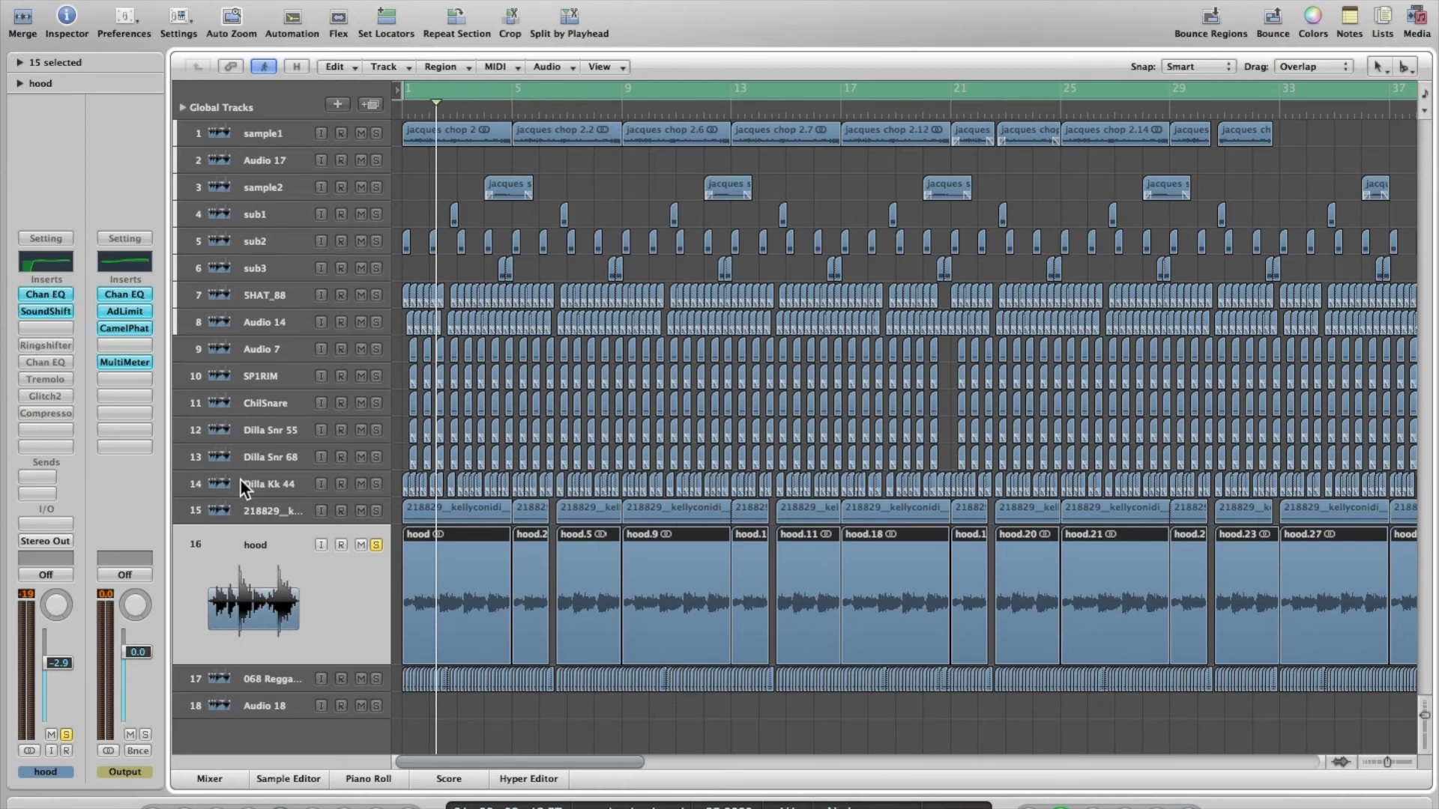
{"action": "left_click", "coordinate": [62, 307]}
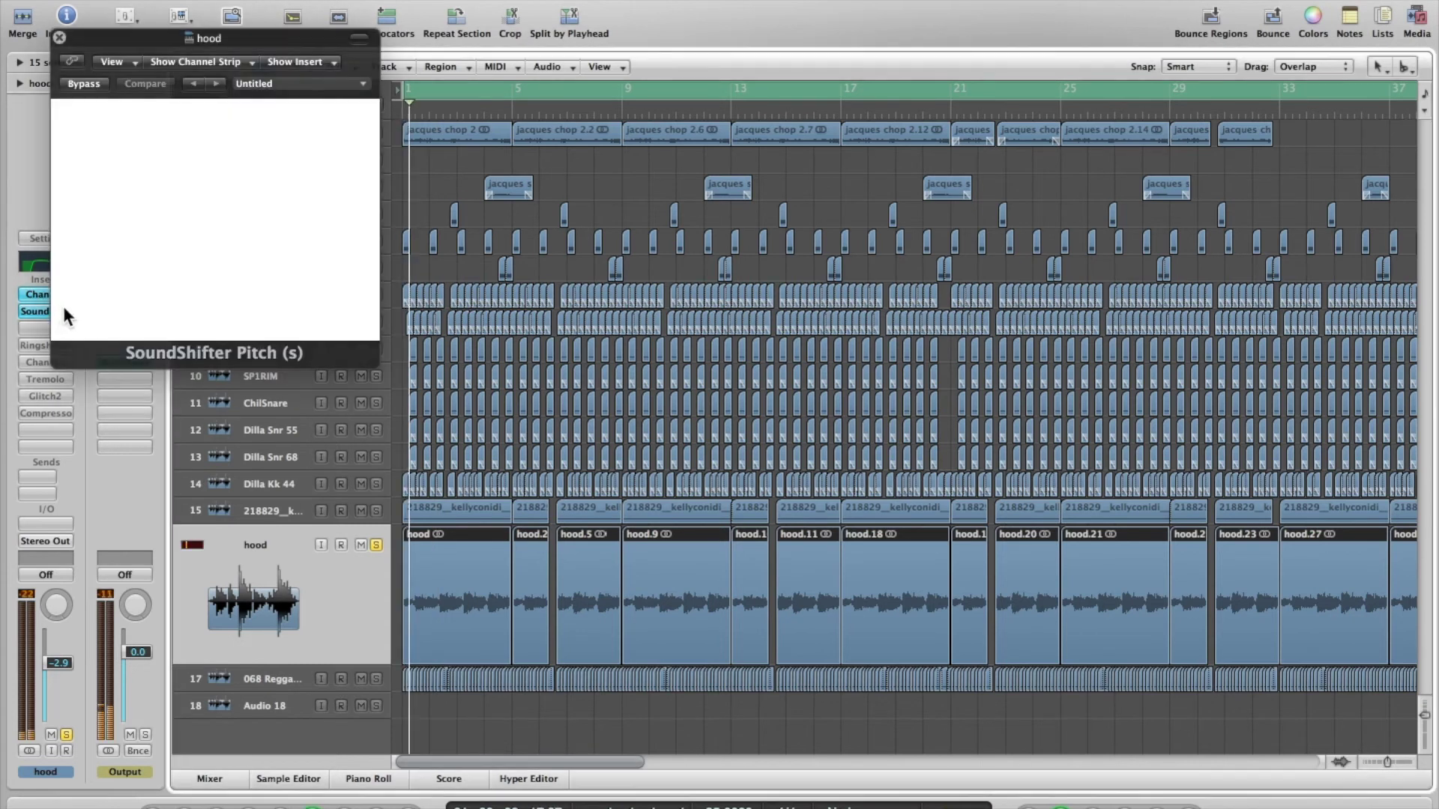
{"action": "left_click", "coordinate": [60, 36]}
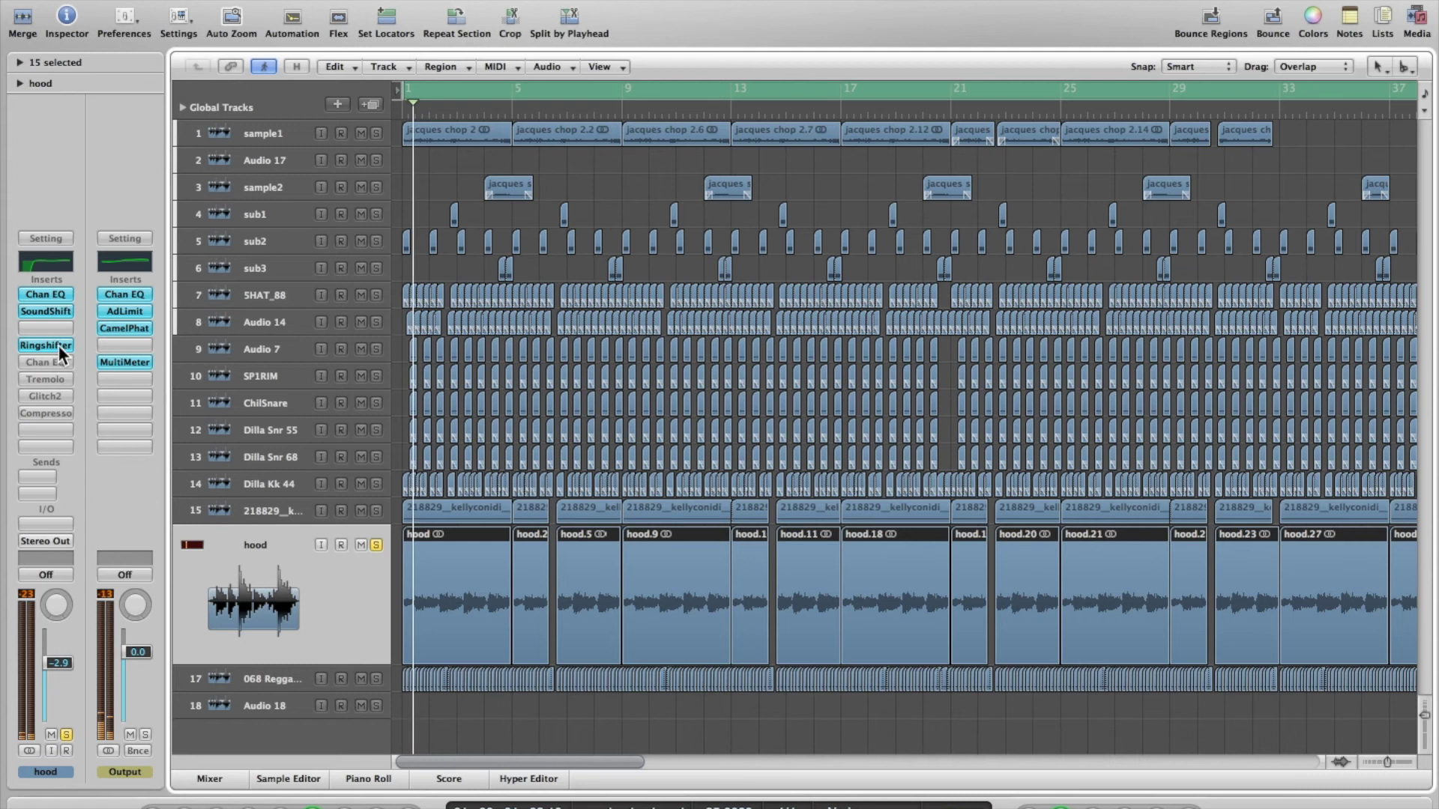
Review the Ringshifter settings on the hood track, then re-enable the second Channel EQ, examine its high cut and close it
{"action": "left_click", "coordinate": [57, 345]}
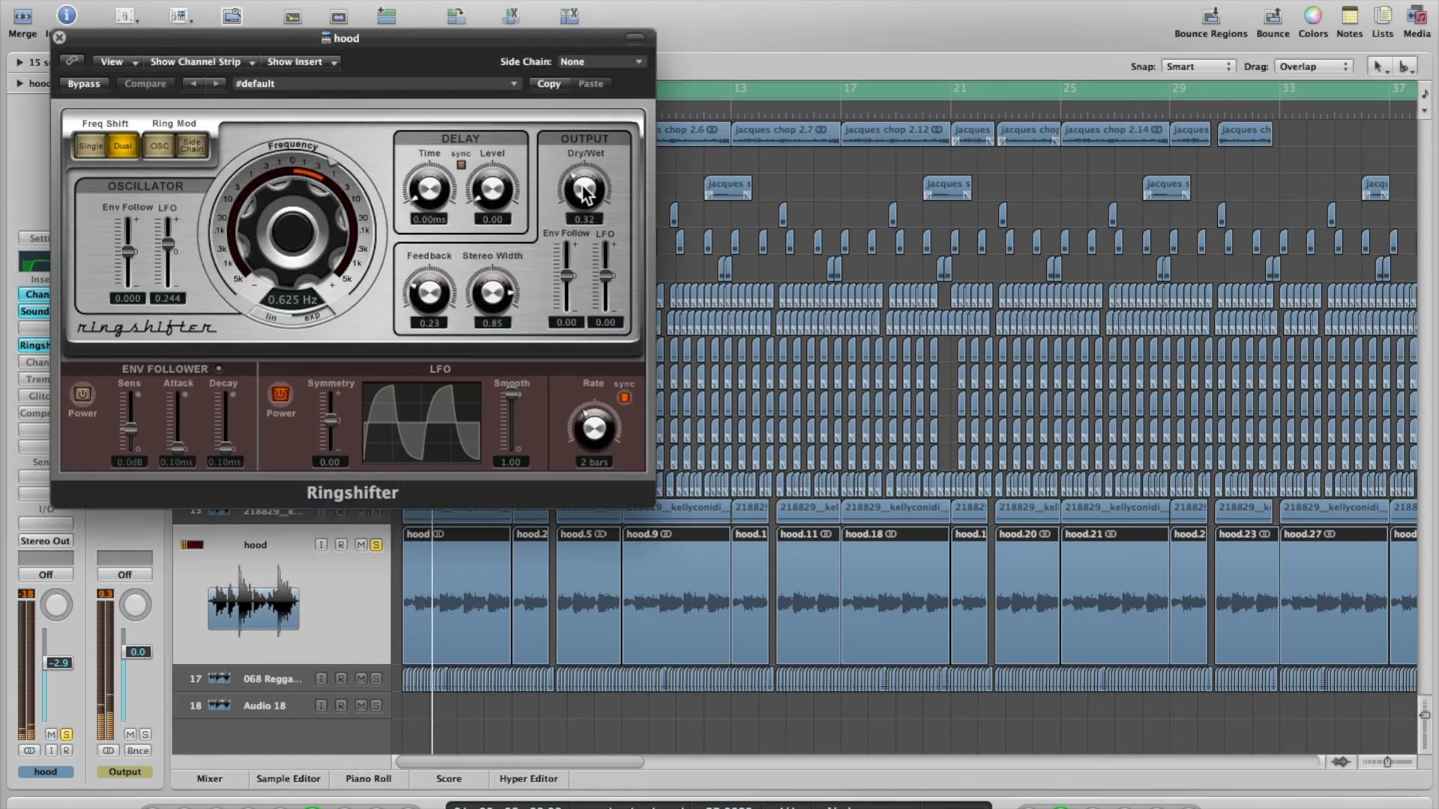
{"action": "left_click", "coordinate": [60, 37]}
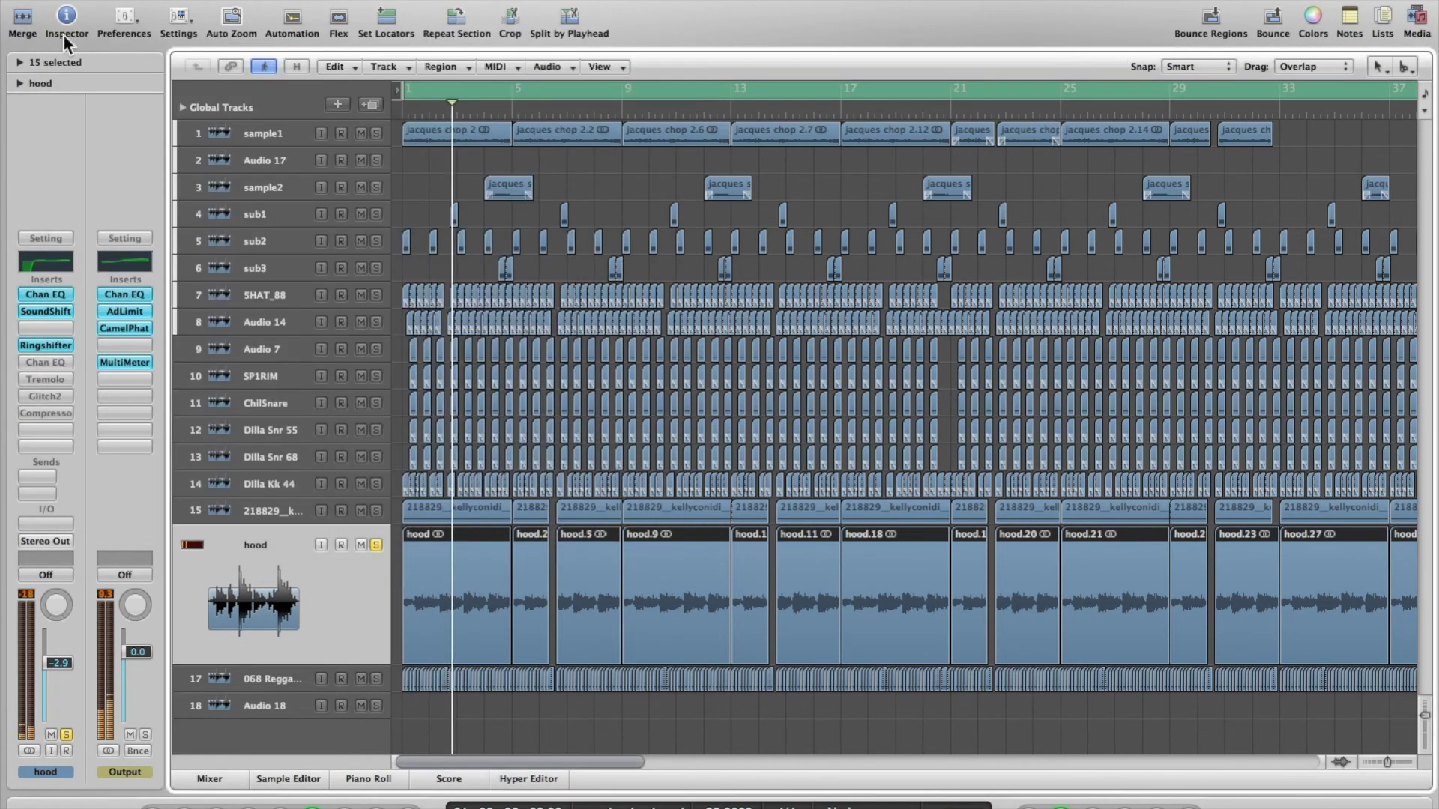
{"action": "left_click", "coordinate": [61, 363]}
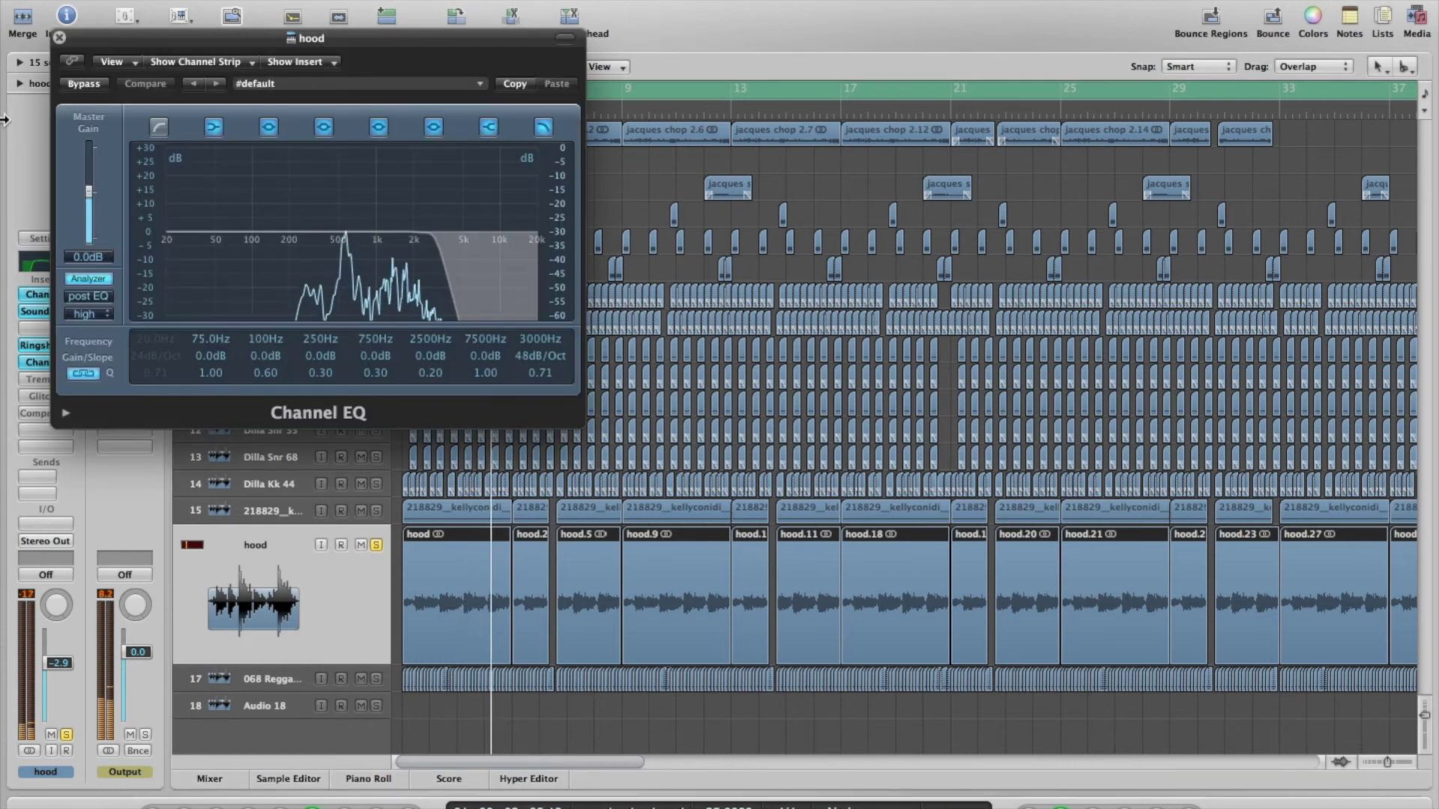
{"action": "left_click", "coordinate": [60, 36]}
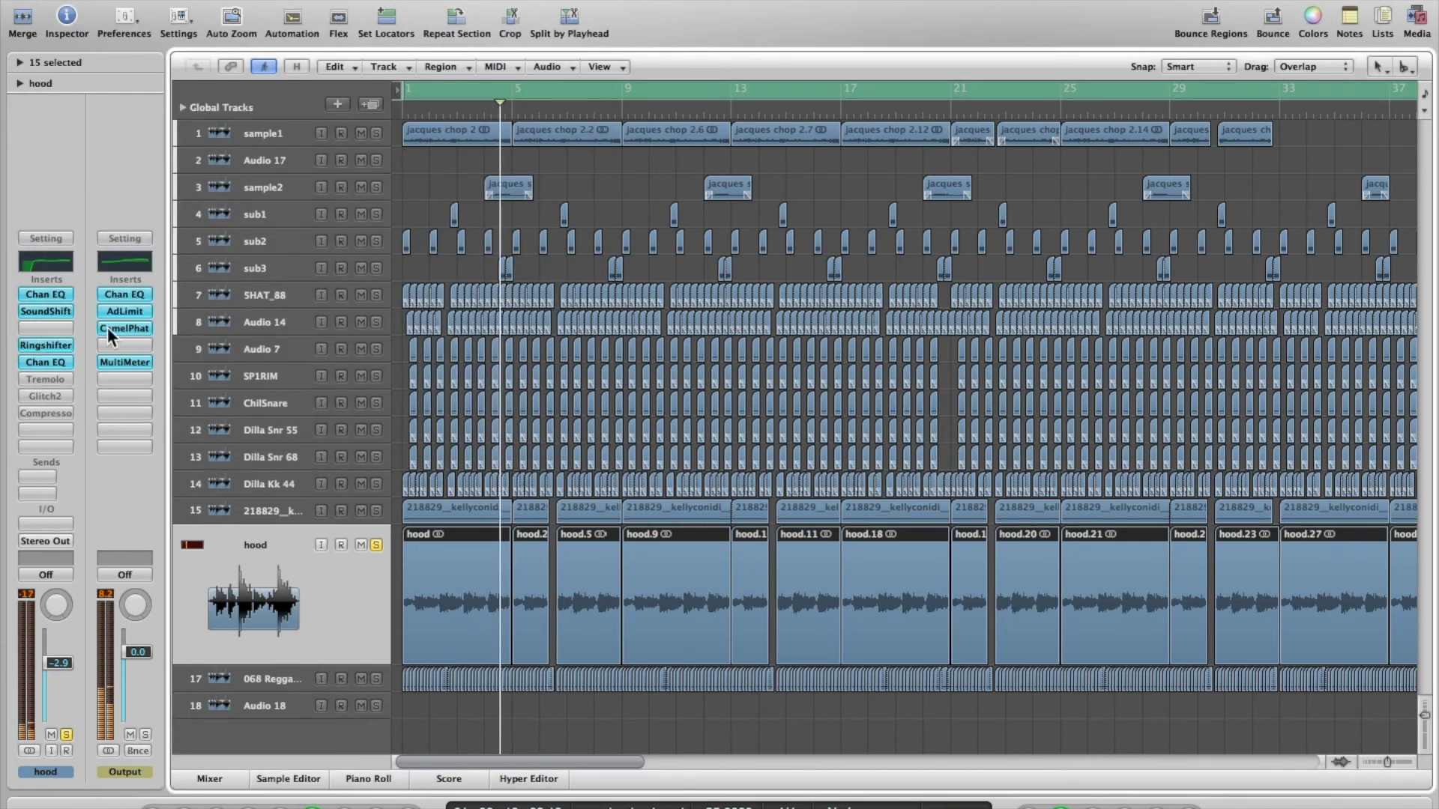
Re-enable the Tremolo, Compressor and Glitch2 on the hood track, reviewing the Compressor and Glitch2 settings and closing each
{"action": "left_click", "coordinate": [60, 413], "text": "super"}
{"action": "left_click", "coordinate": [60, 417]}
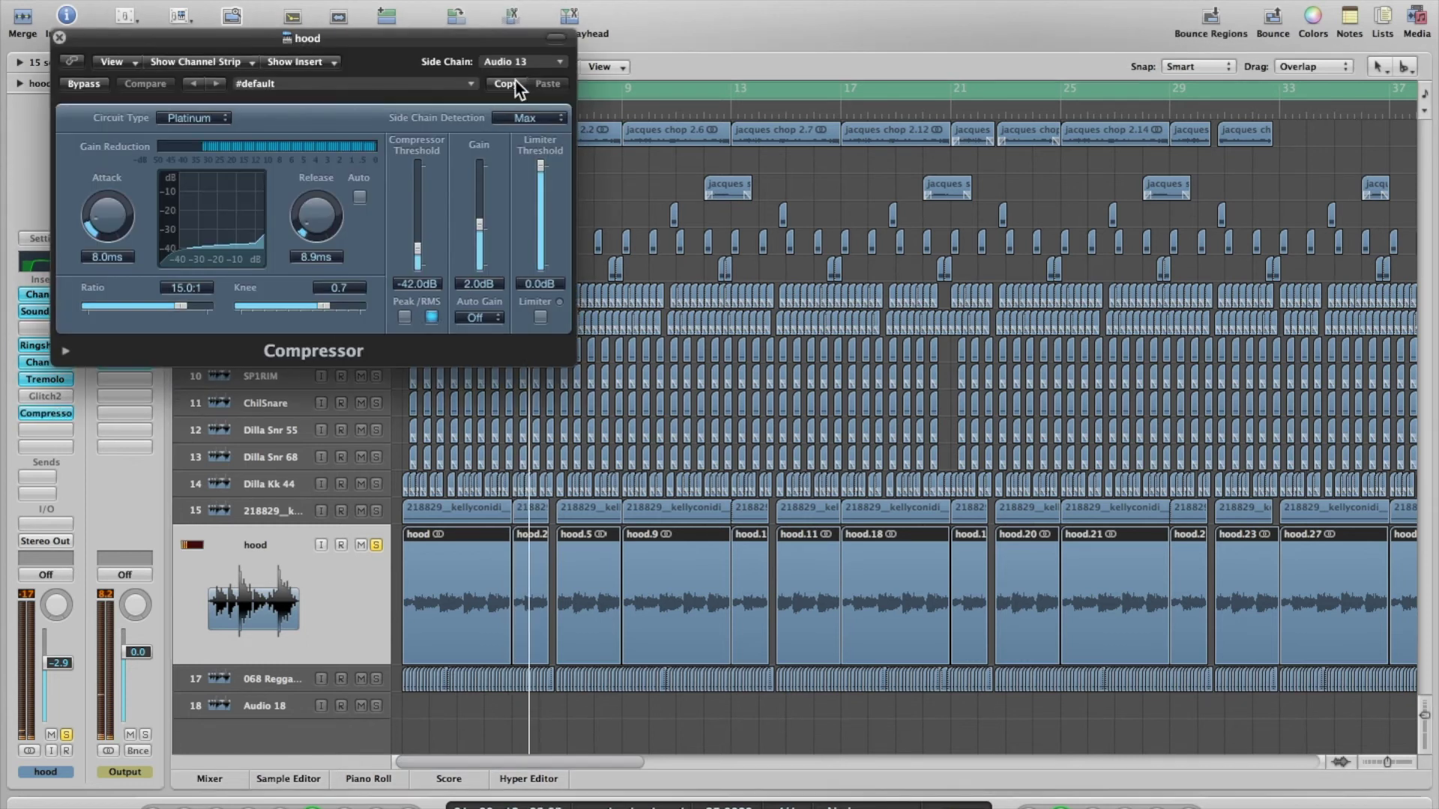
{"action": "left_click", "coordinate": [59, 38]}
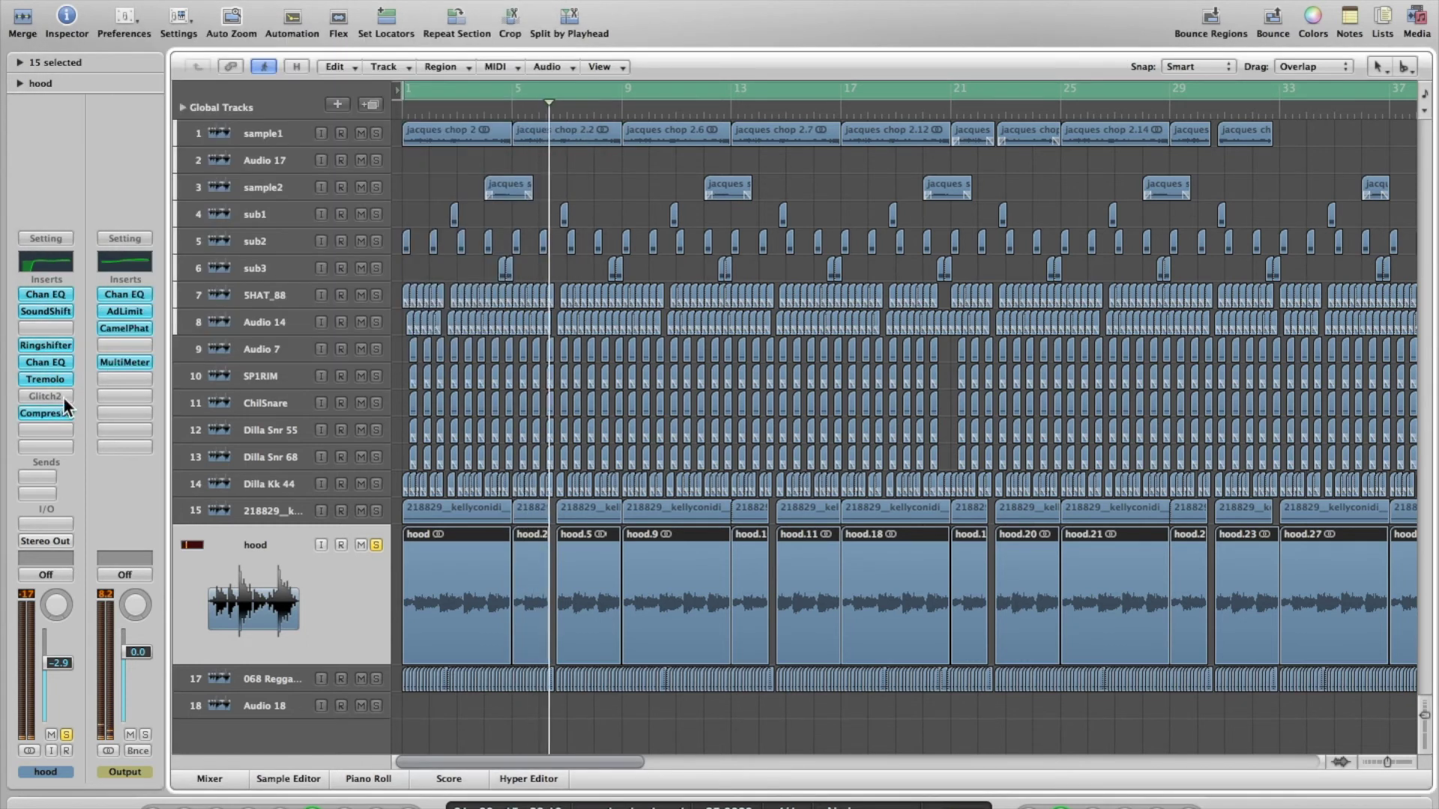
{"action": "left_click", "coordinate": [52, 391]}
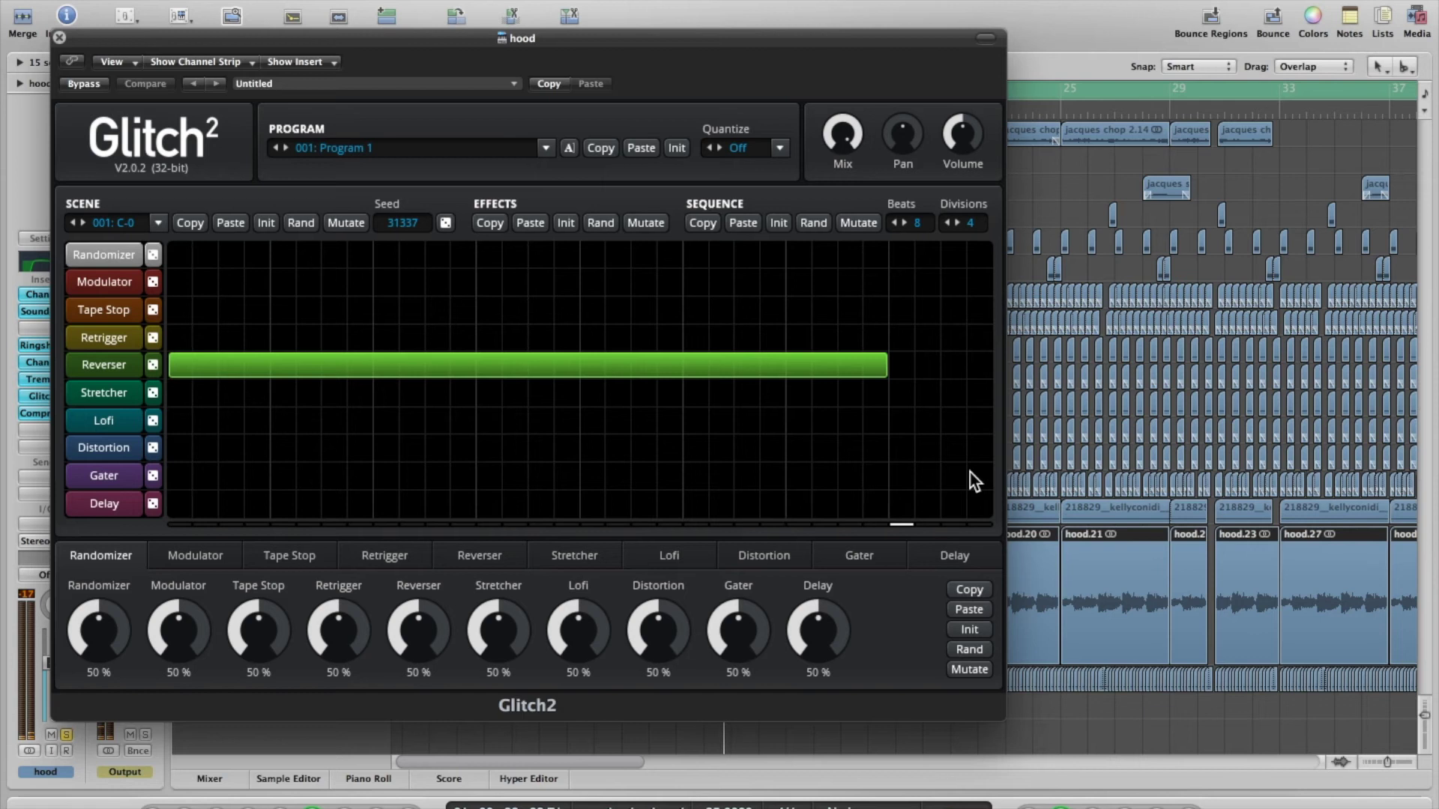
{"action": "left_click", "coordinate": [59, 38]}
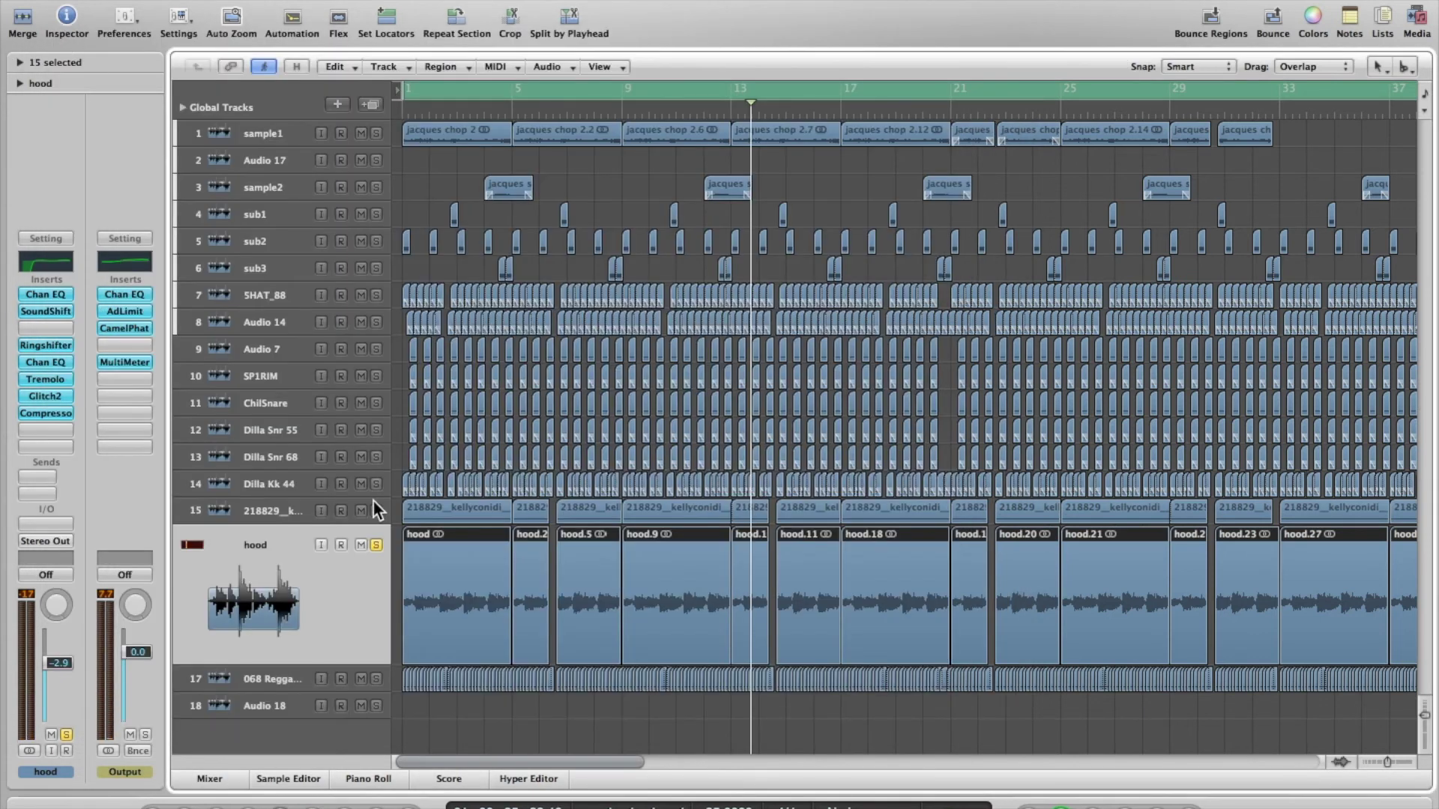
Clear the hood solo, mute sample1 and play the rest of the beat from the start
{"action": "left_click", "coordinate": [361, 133]}
{"action": "key", "text": "Return"}
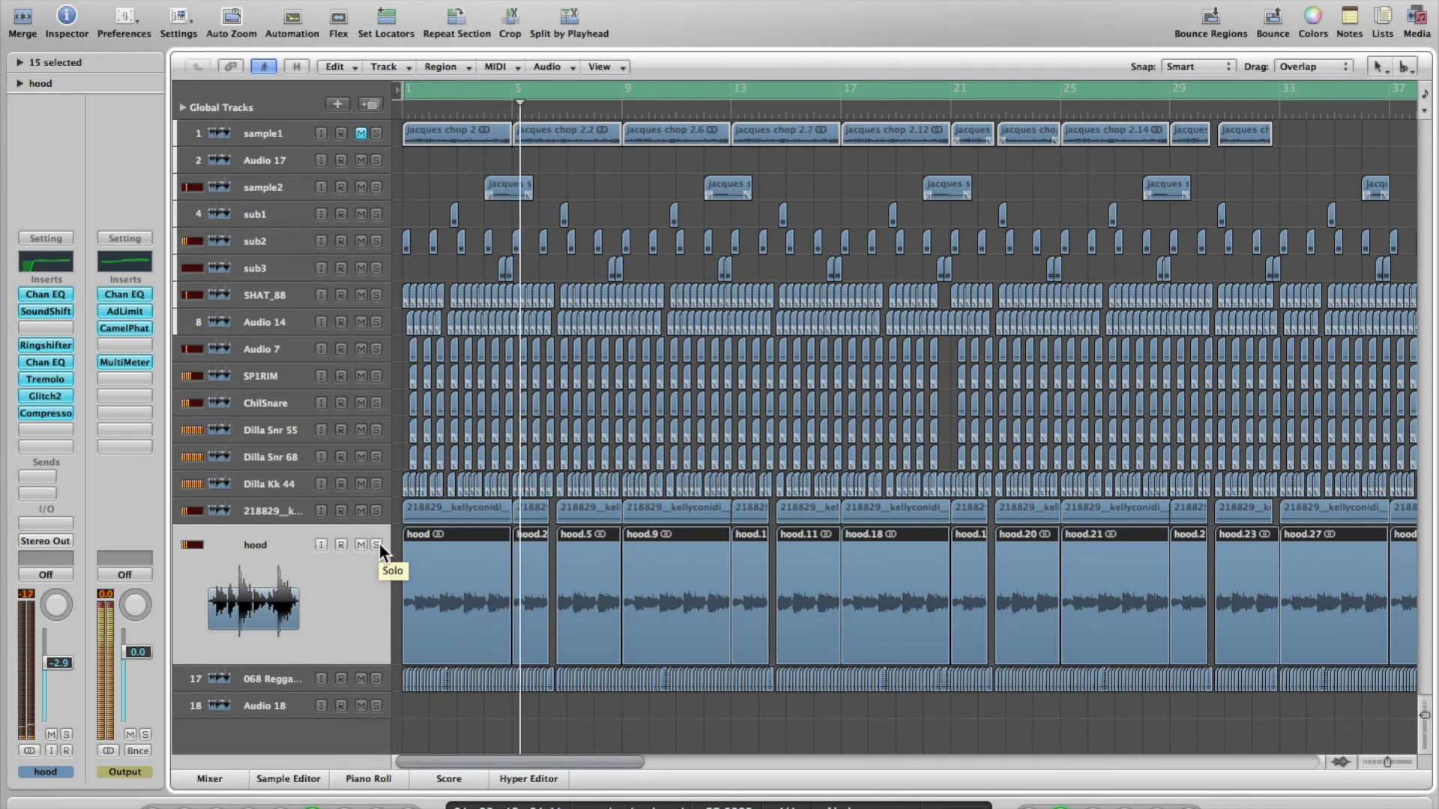
{"action": "key", "text": "space"}
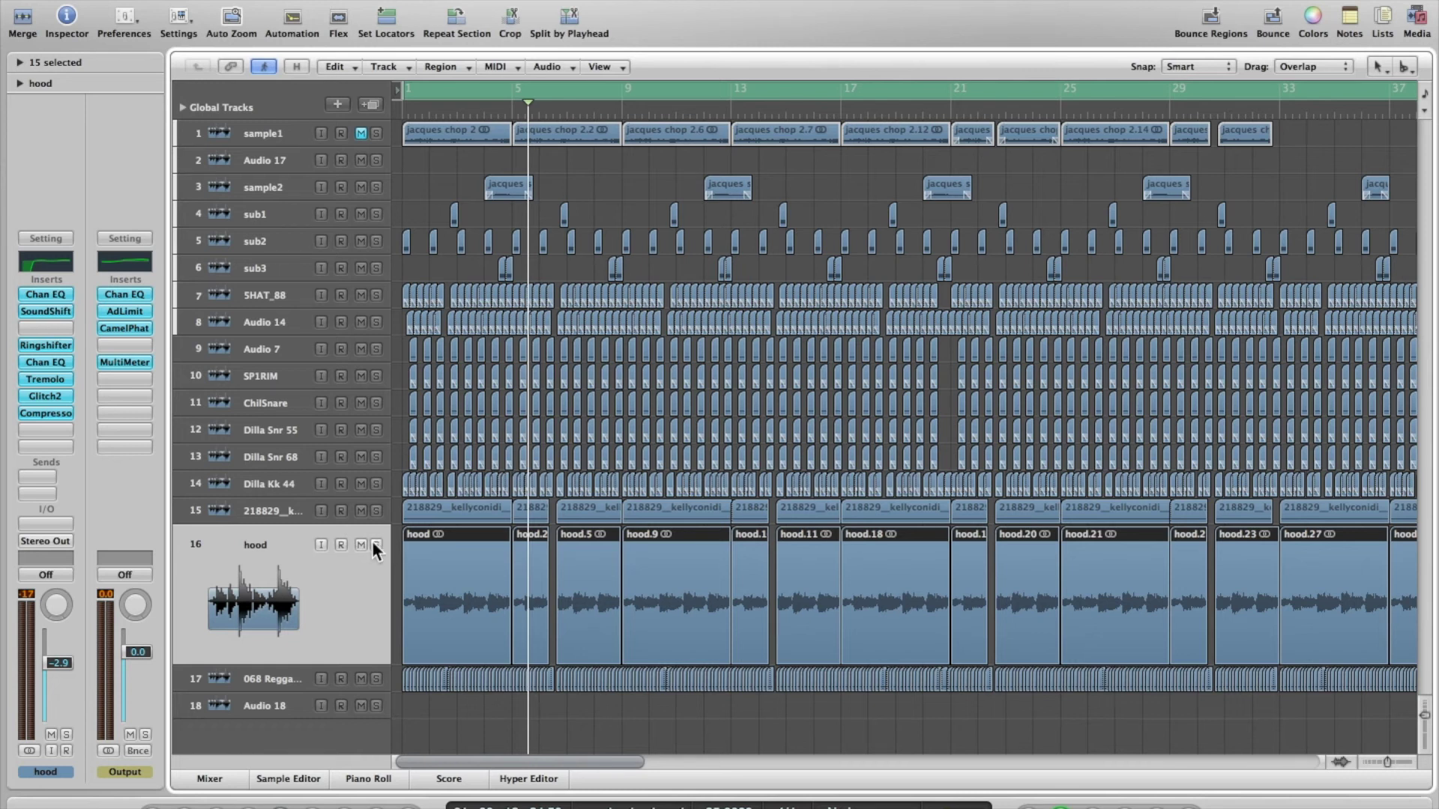
Unmute sample1 and replay the full beat from the start
{"action": "key", "text": "Return"}
{"action": "key", "text": "space"}
{"action": "left_click", "coordinate": [361, 133]}
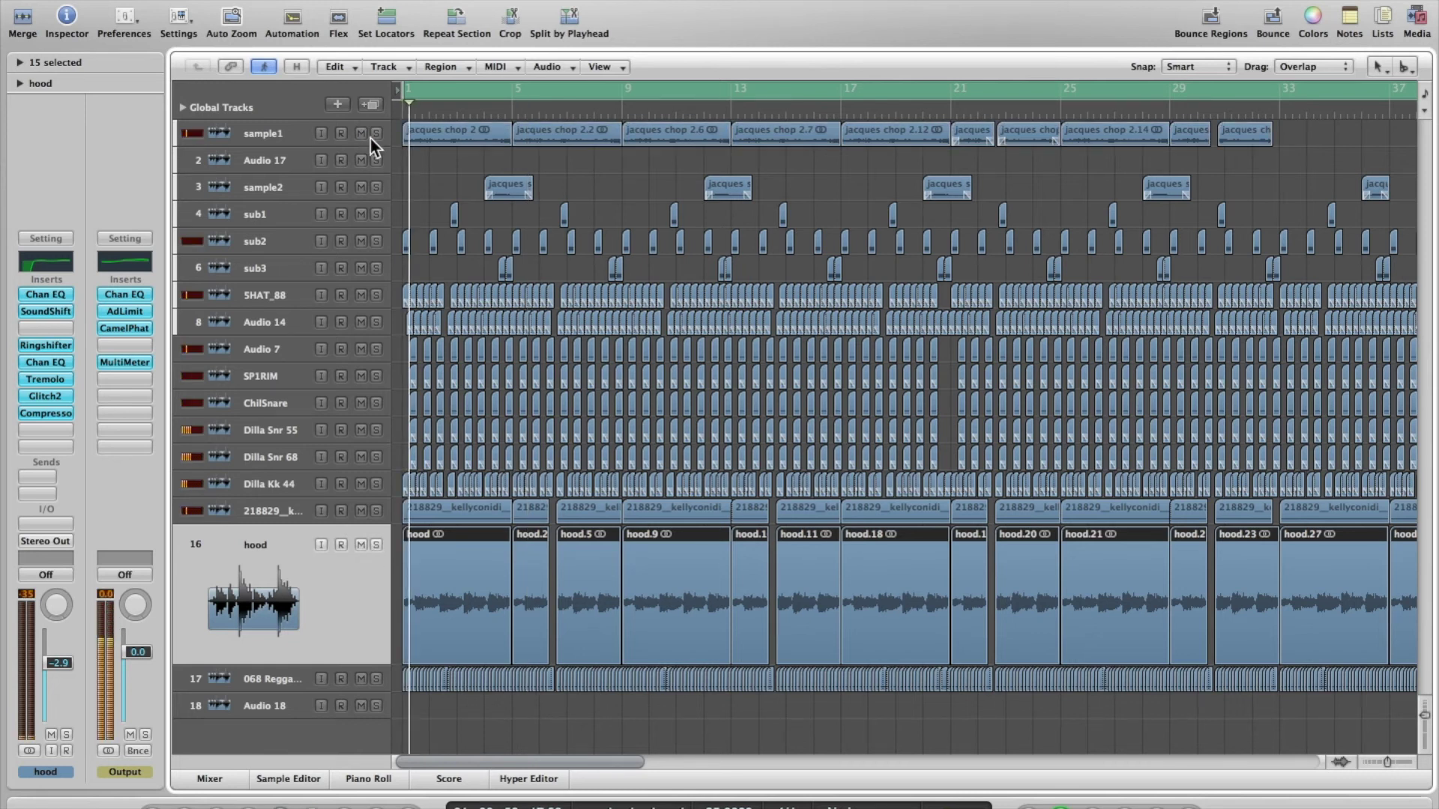
{"action": "key", "text": "Return"}
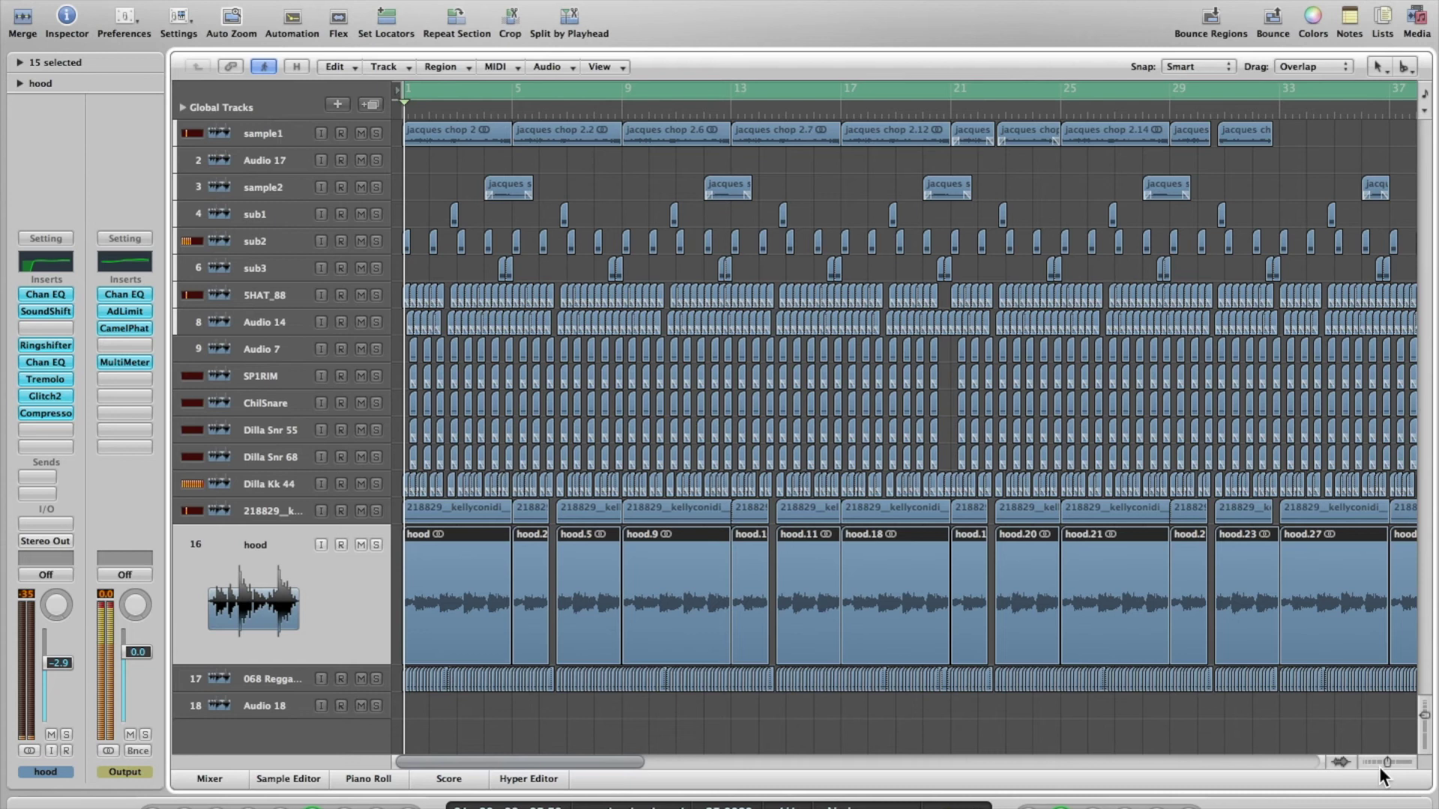
{"action": "left_click", "coordinate": [1379, 767]}
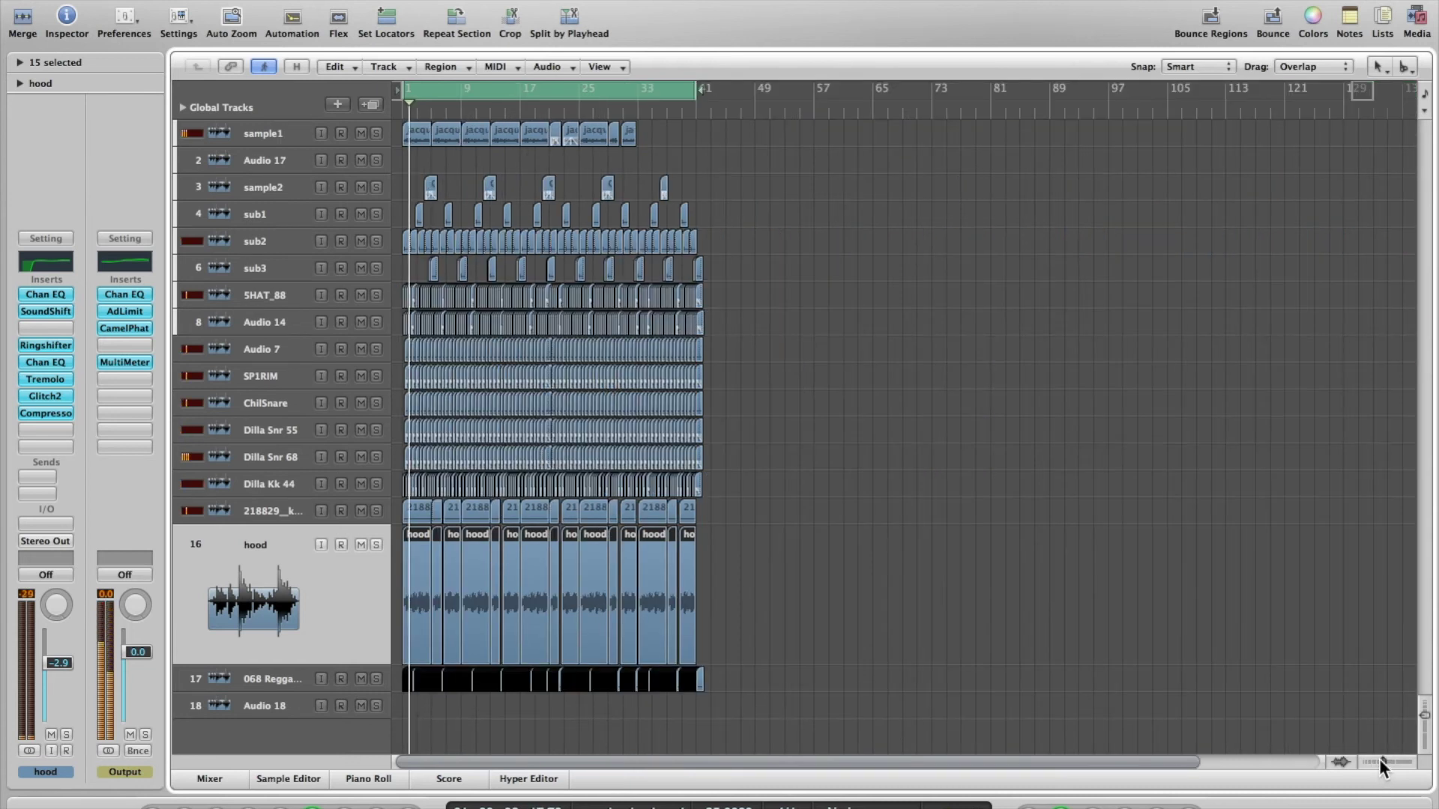
{"action": "left_click", "coordinate": [1386, 758]}
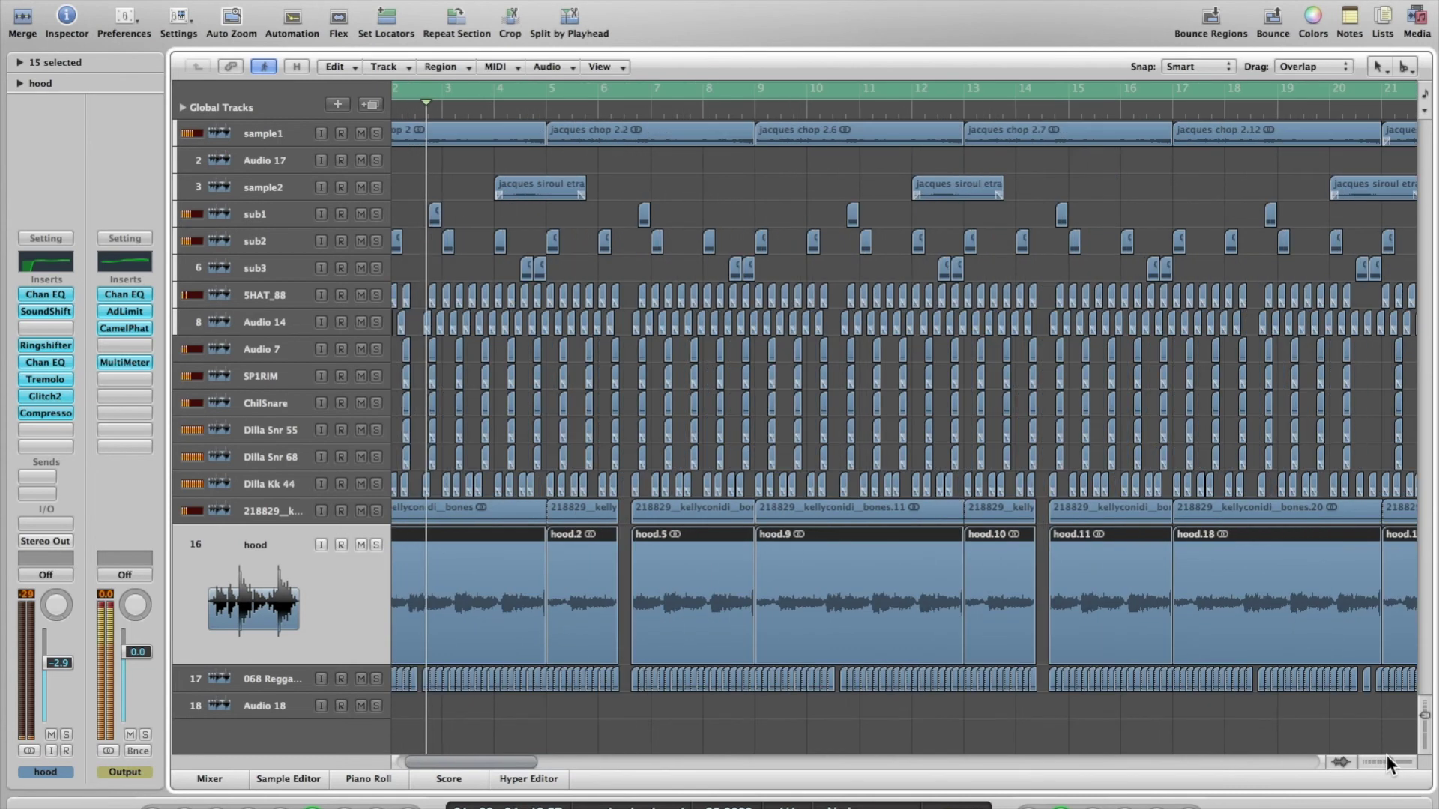
{"action": "scroll", "coordinate": [1041, 586], "scroll_direction": "left", "scroll_amount": 2}
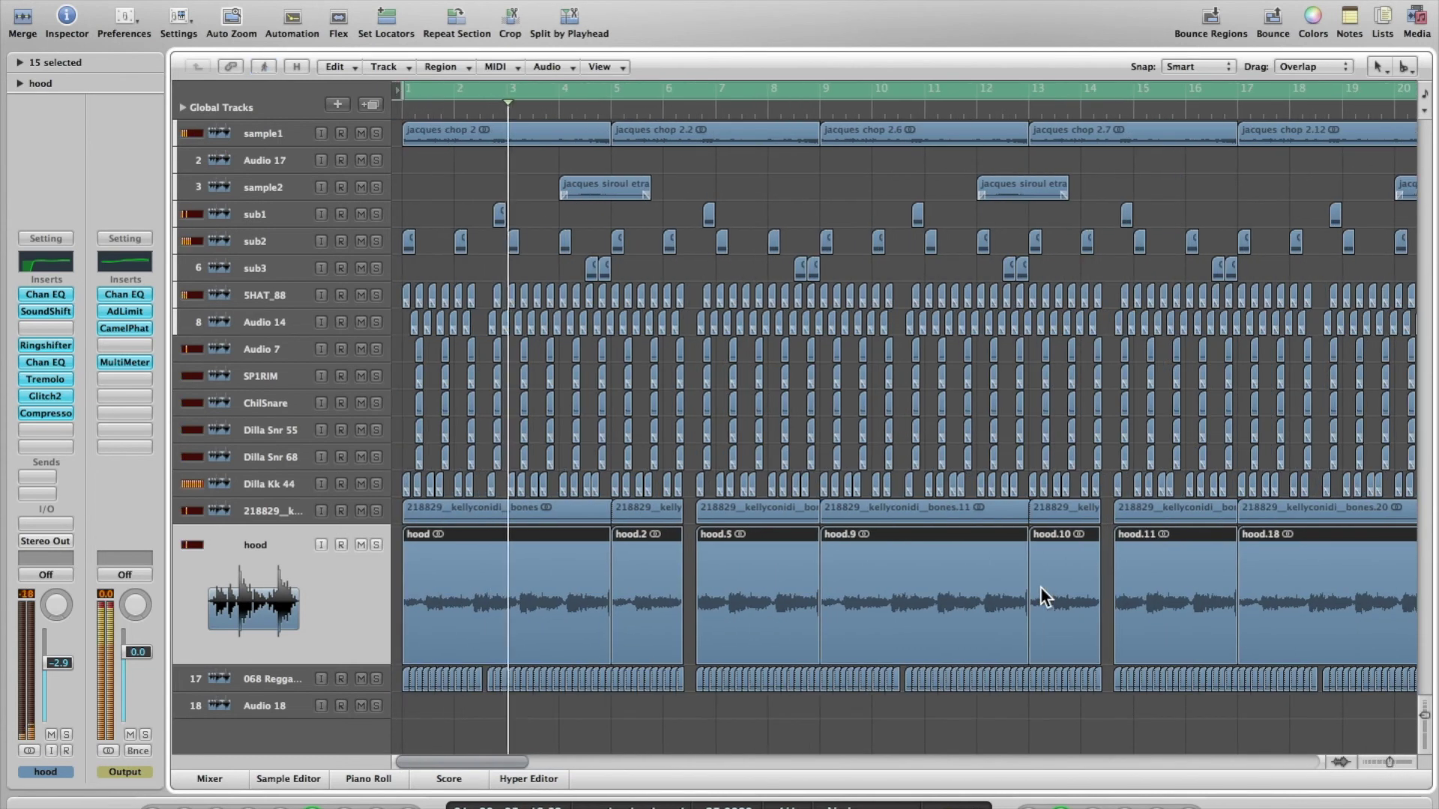
Solo the sub1, sub2 and sub3 bass tracks
{"action": "left_click", "coordinate": [376, 215]}
{"action": "left_click", "coordinate": [376, 241]}
{"action": "left_click", "coordinate": [377, 268]}
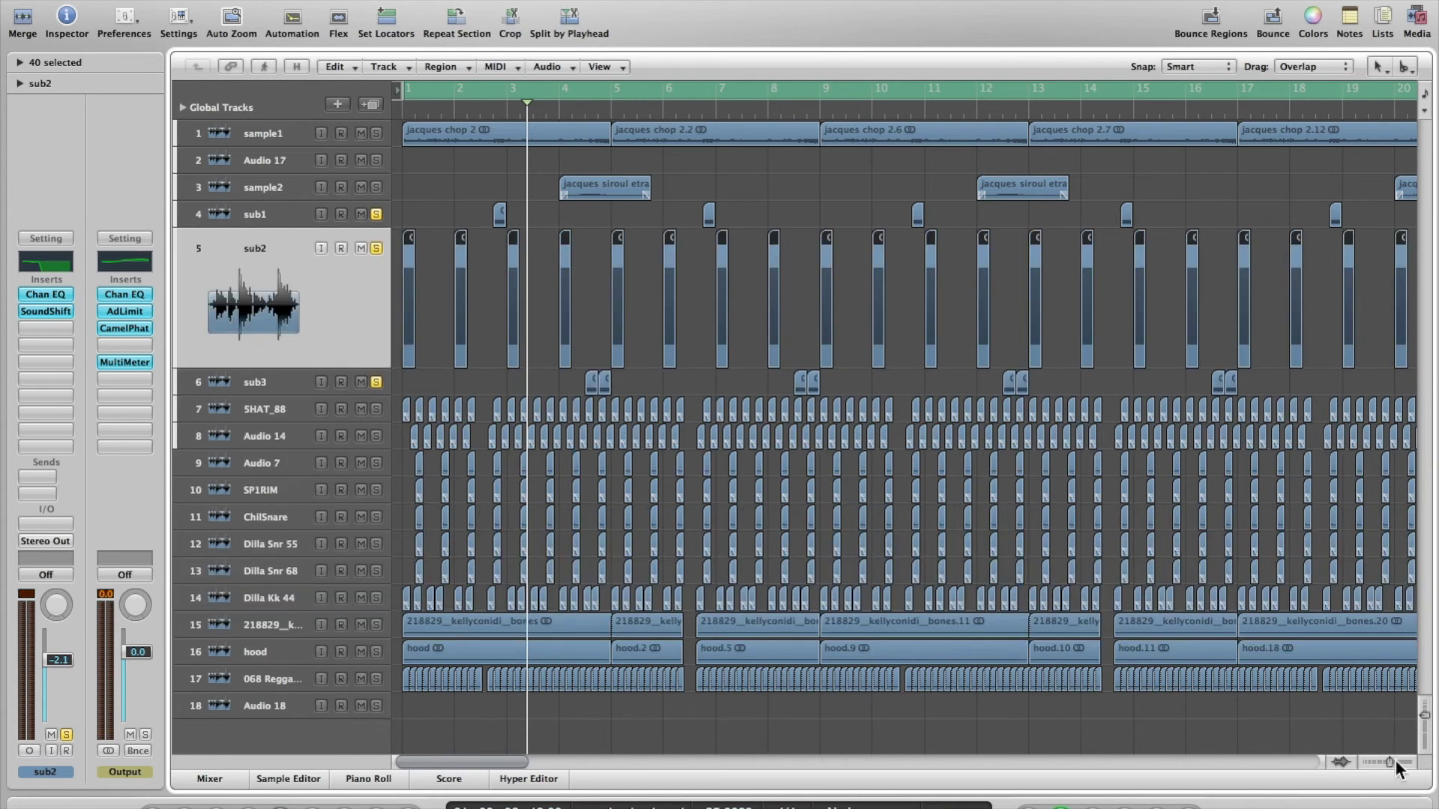
Audition the first sub2 bass hit with its Channel EQ and SoundShifter bypassed, then re-enable both inserts
{"action": "left_click", "coordinate": [1398, 764]}
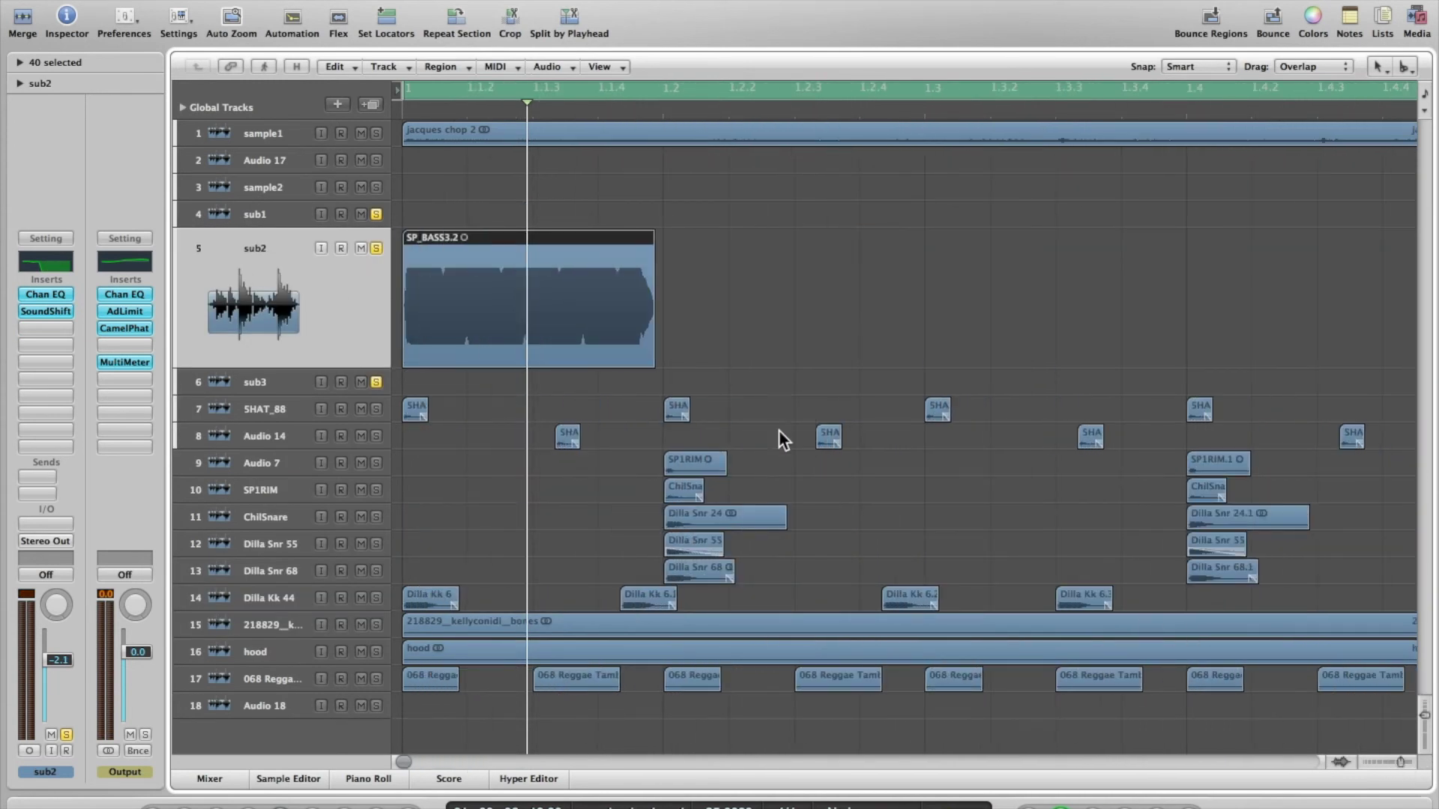
{"action": "left_click", "coordinate": [52, 294]}
{"action": "left_click", "coordinate": [53, 312]}
{"action": "key", "text": "space"}
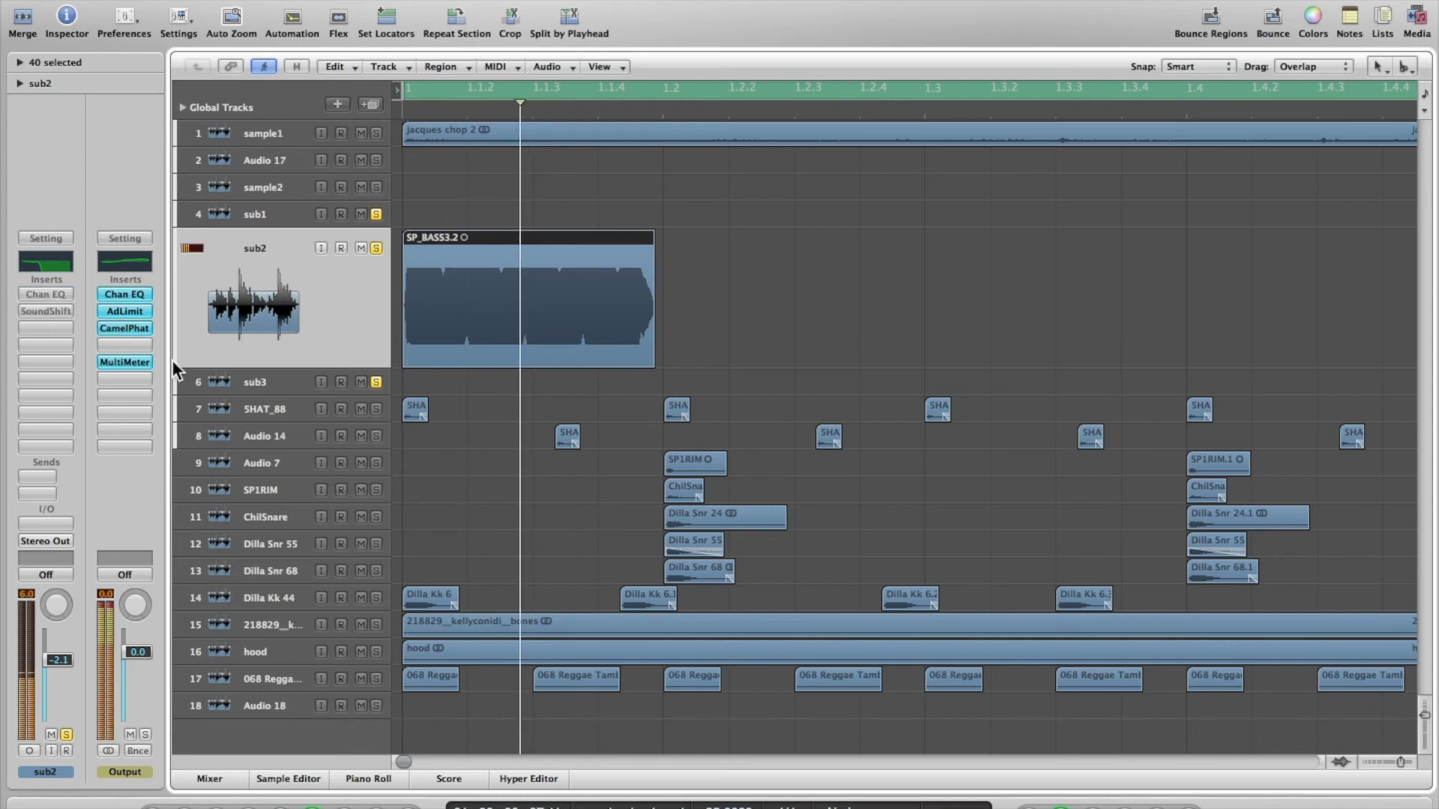
{"action": "left_click", "coordinate": [59, 294]}
{"action": "left_click", "coordinate": [62, 312]}
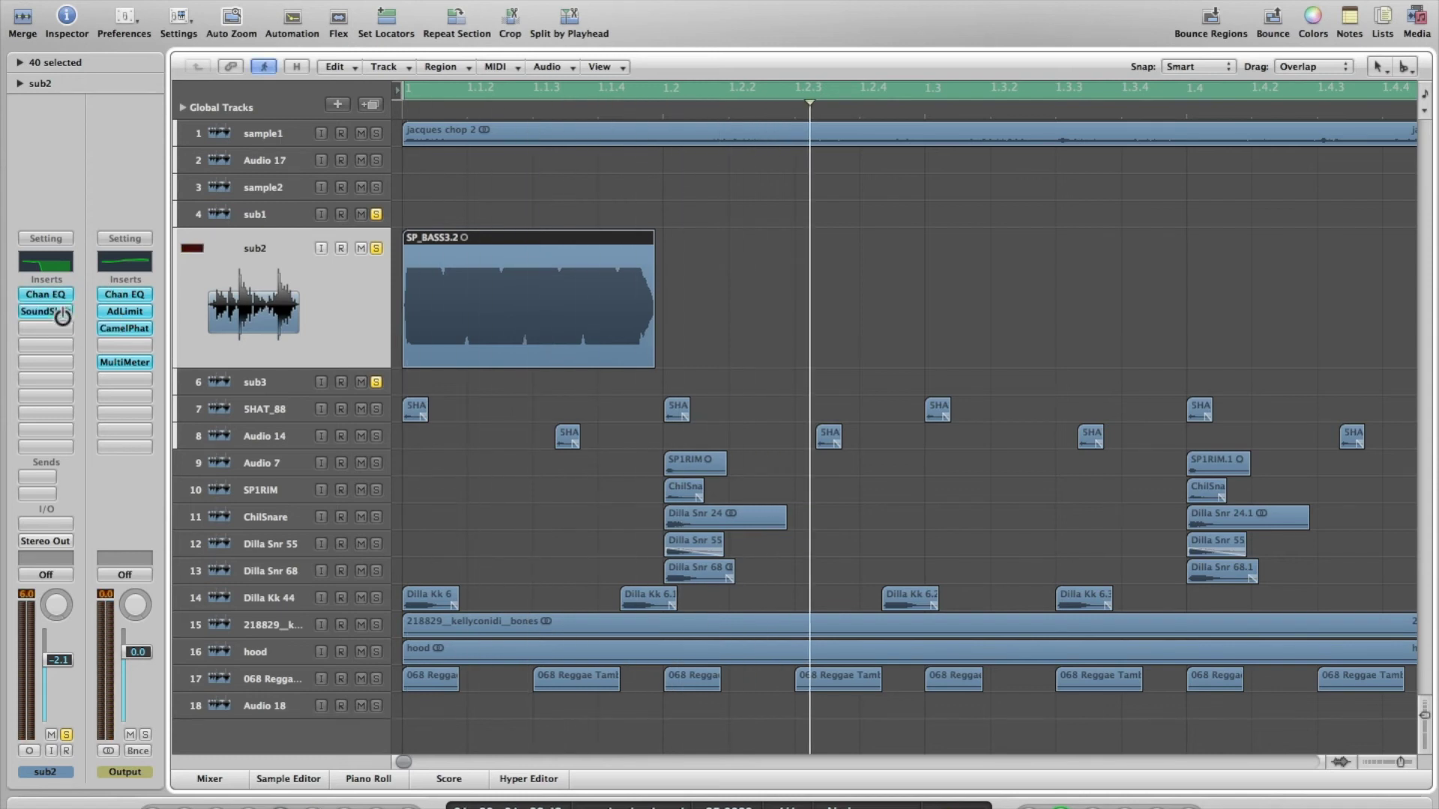
Open the sub2 Channel EQ, set its high cut to 220 Hz during playback and close it
{"action": "left_click", "coordinate": [65, 264]}
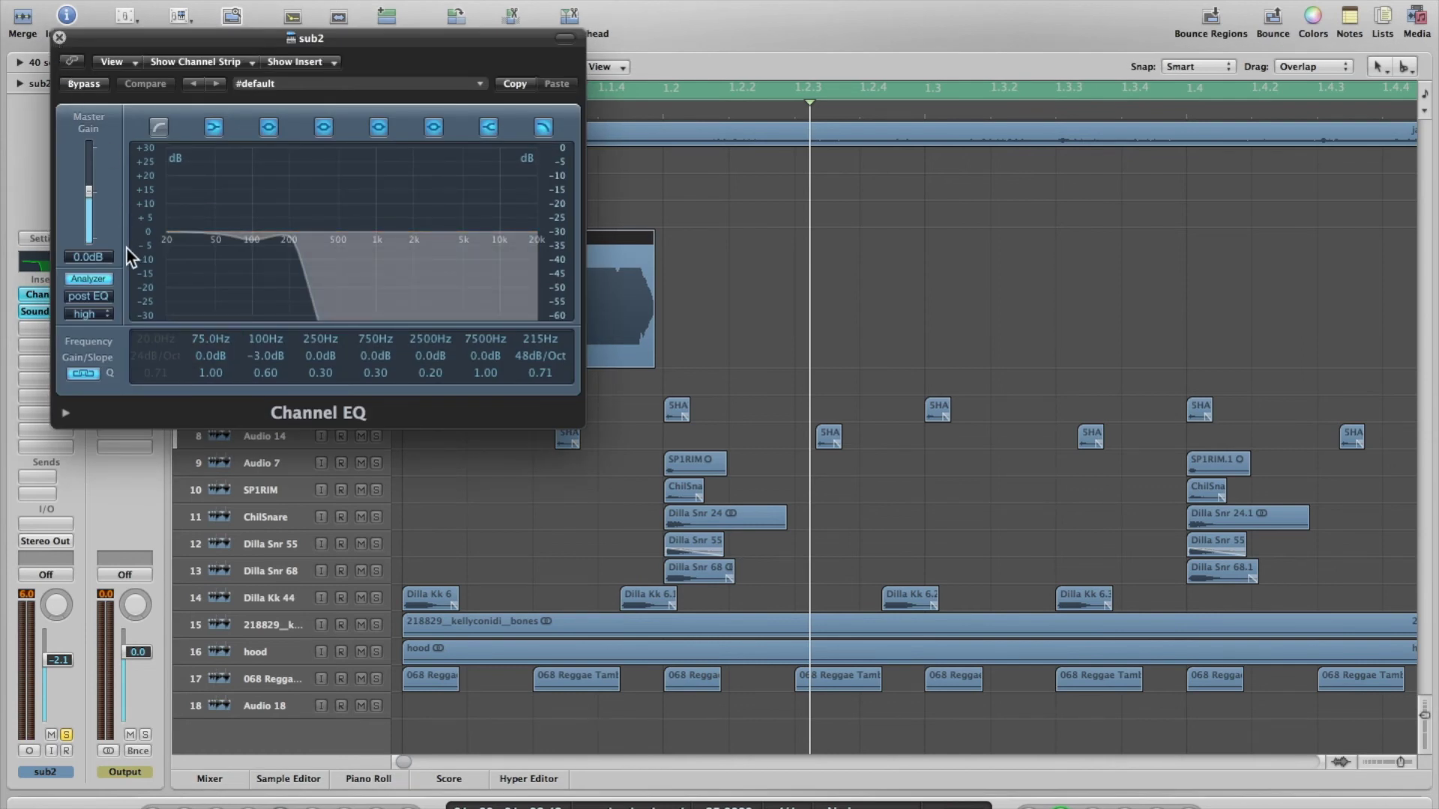
{"action": "left_click_drag", "start_coordinate": [108, 34], "coordinate": [790, 287]}
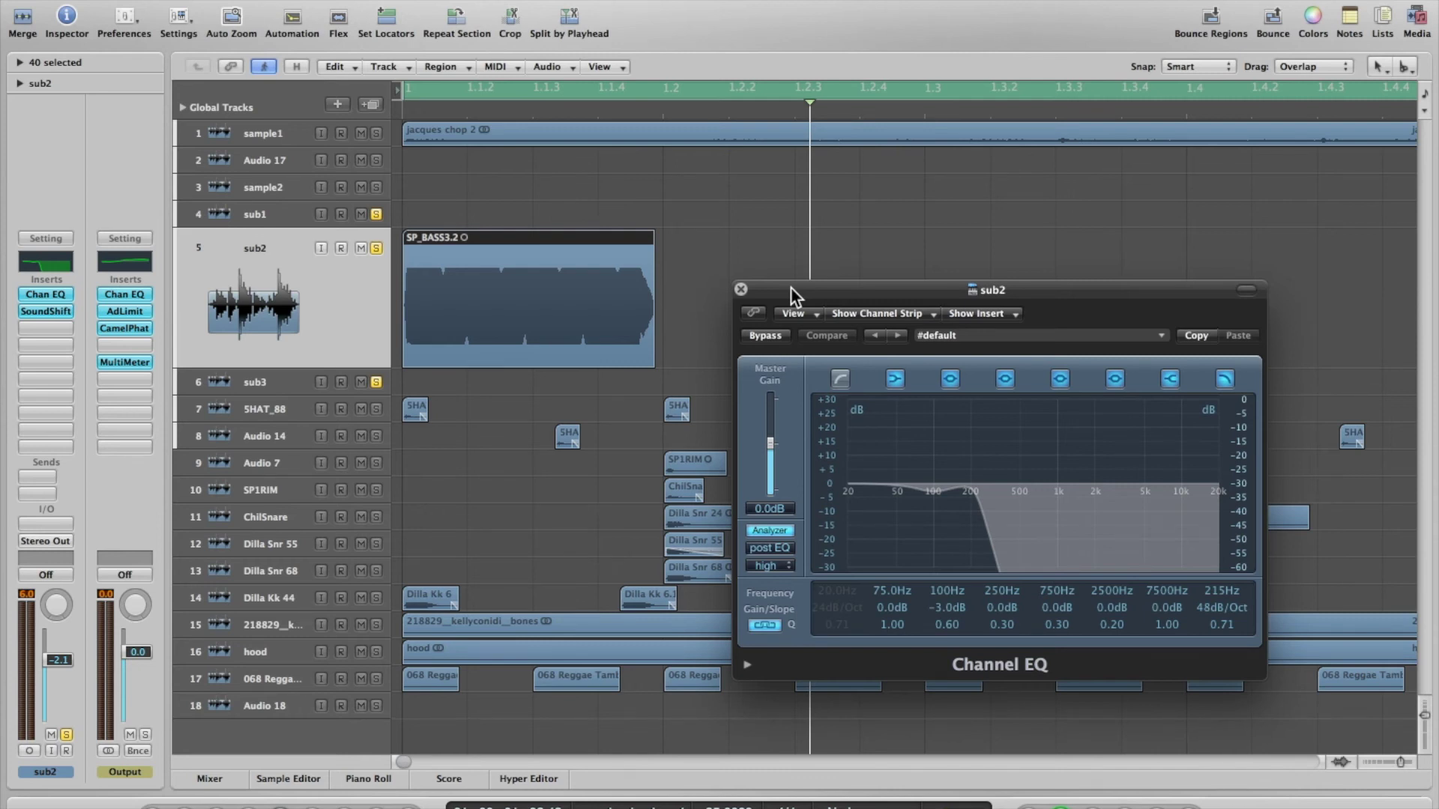
{"action": "key", "text": "space"}
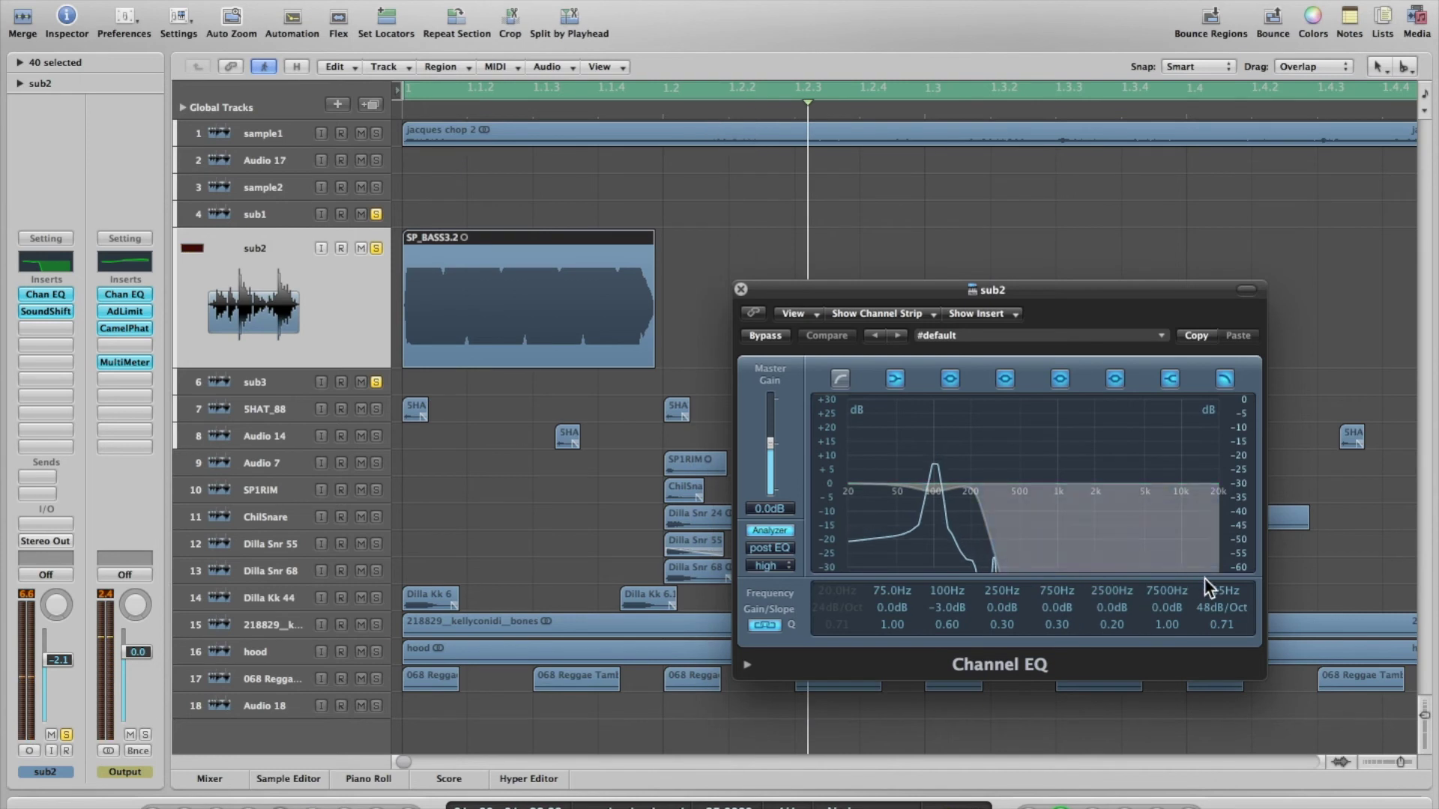
{"action": "mouse_move", "coordinate": [1225, 582]}
{"action": "left_mouse_down"}
{"action": "mouse_move", "coordinate": [1226, 556]}
{"action": "mouse_move", "coordinate": [1223, 613]}
{"action": "mouse_move", "coordinate": [1229, 591]}
{"action": "left_mouse_up"}
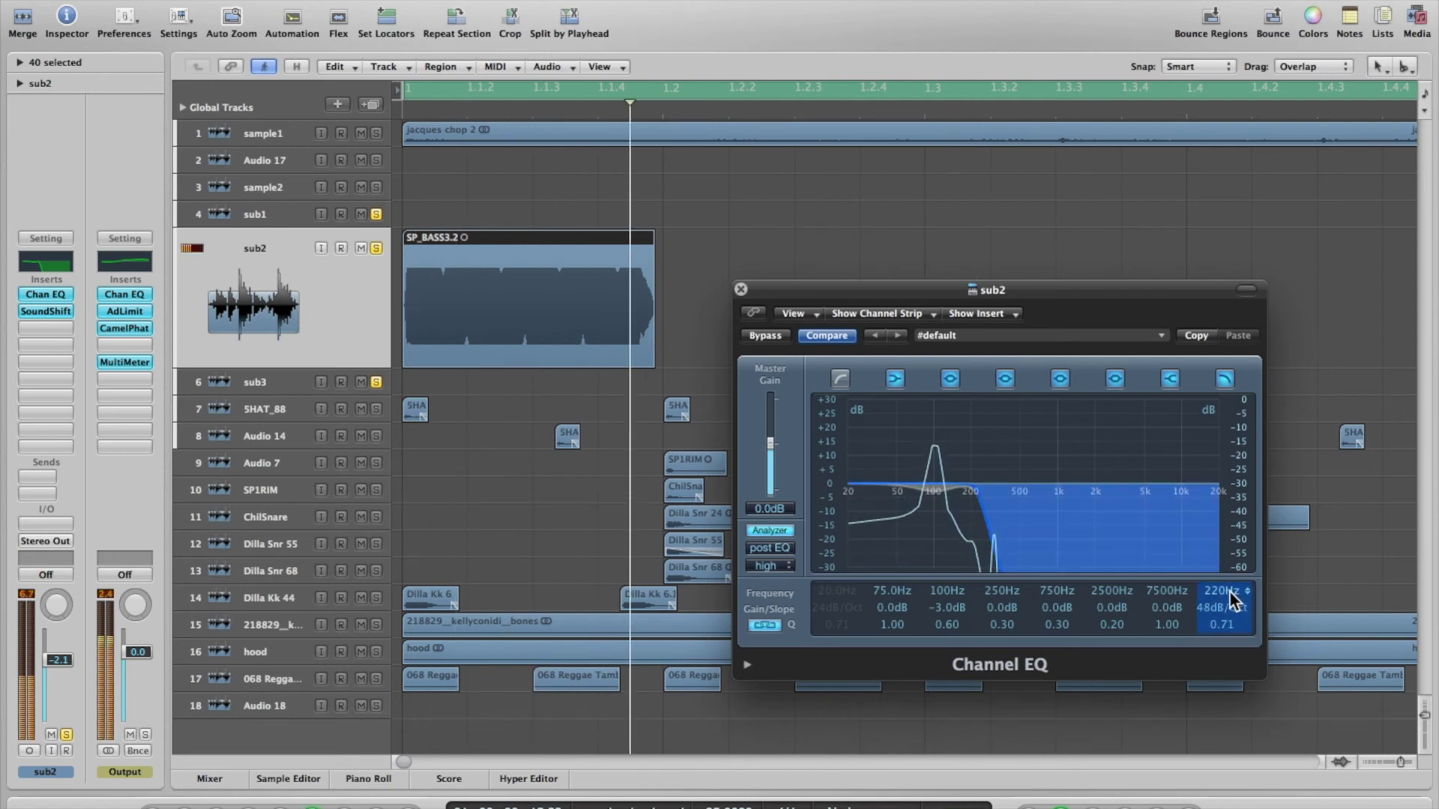
{"action": "left_click", "coordinate": [740, 291]}
Compare the insert chains on the sub1 and sub3 tracks while the soloed bass plays
{"action": "left_click_drag", "start_coordinate": [1400, 762], "coordinate": [1393, 771]}
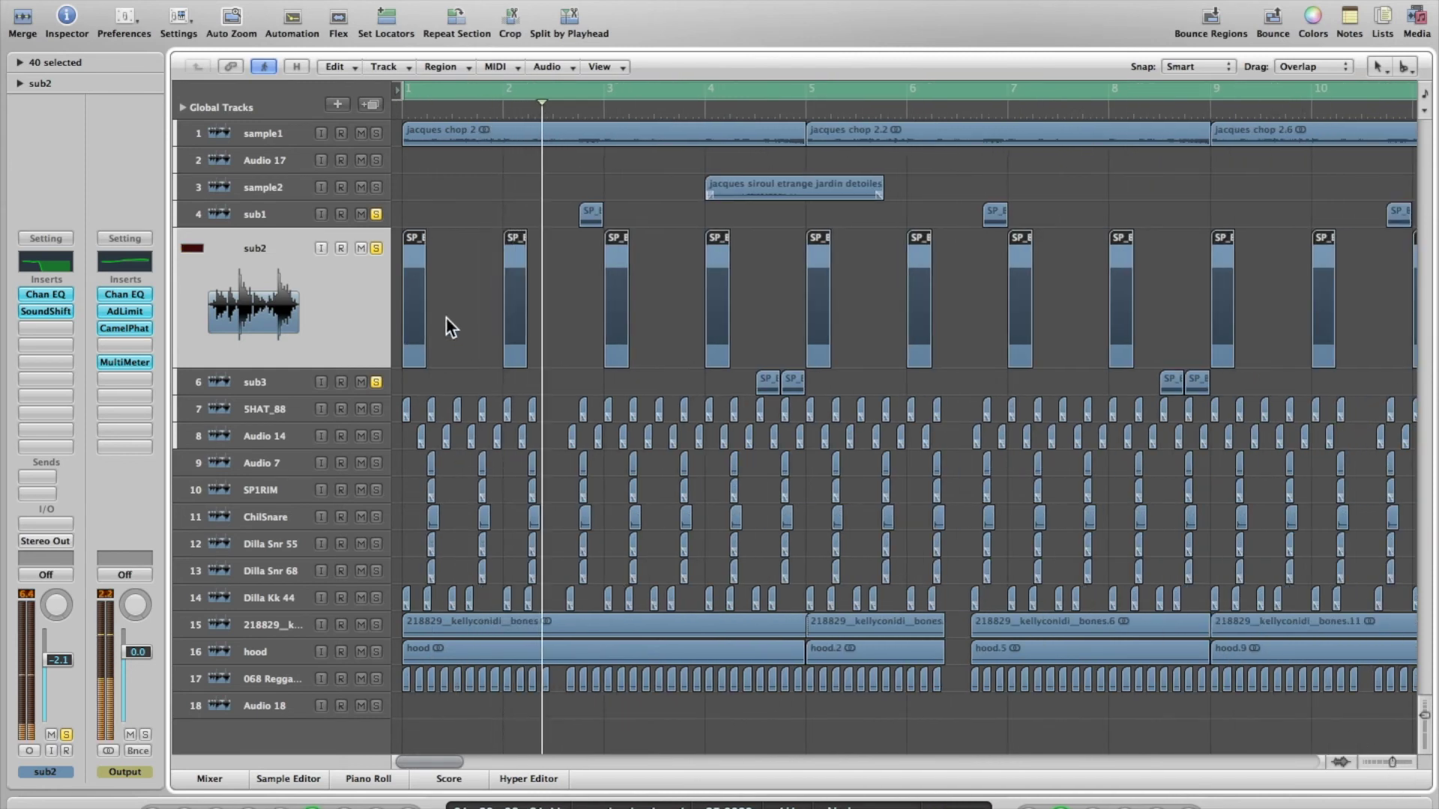
{"action": "left_click", "coordinate": [277, 216]}
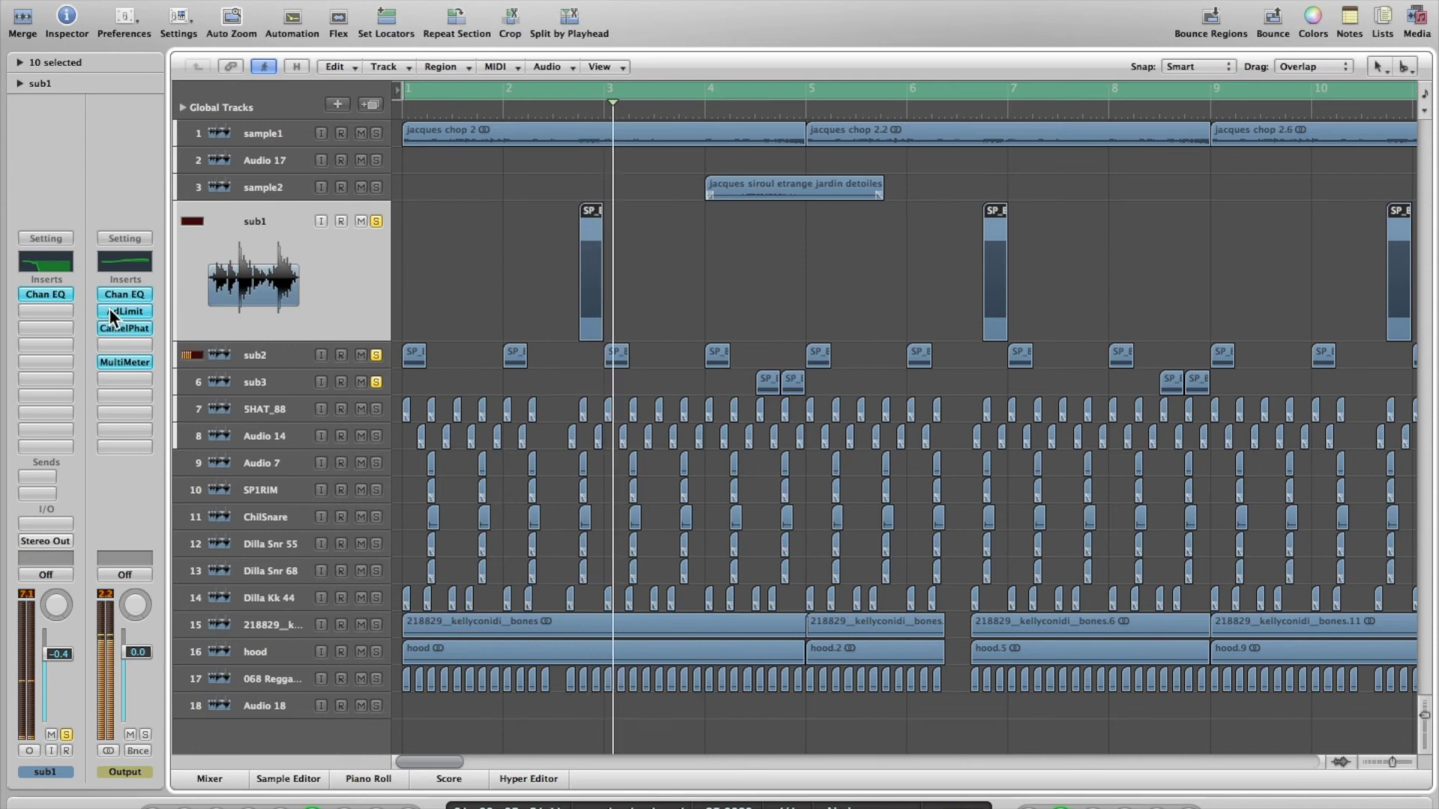
{"action": "left_click", "coordinate": [288, 382]}
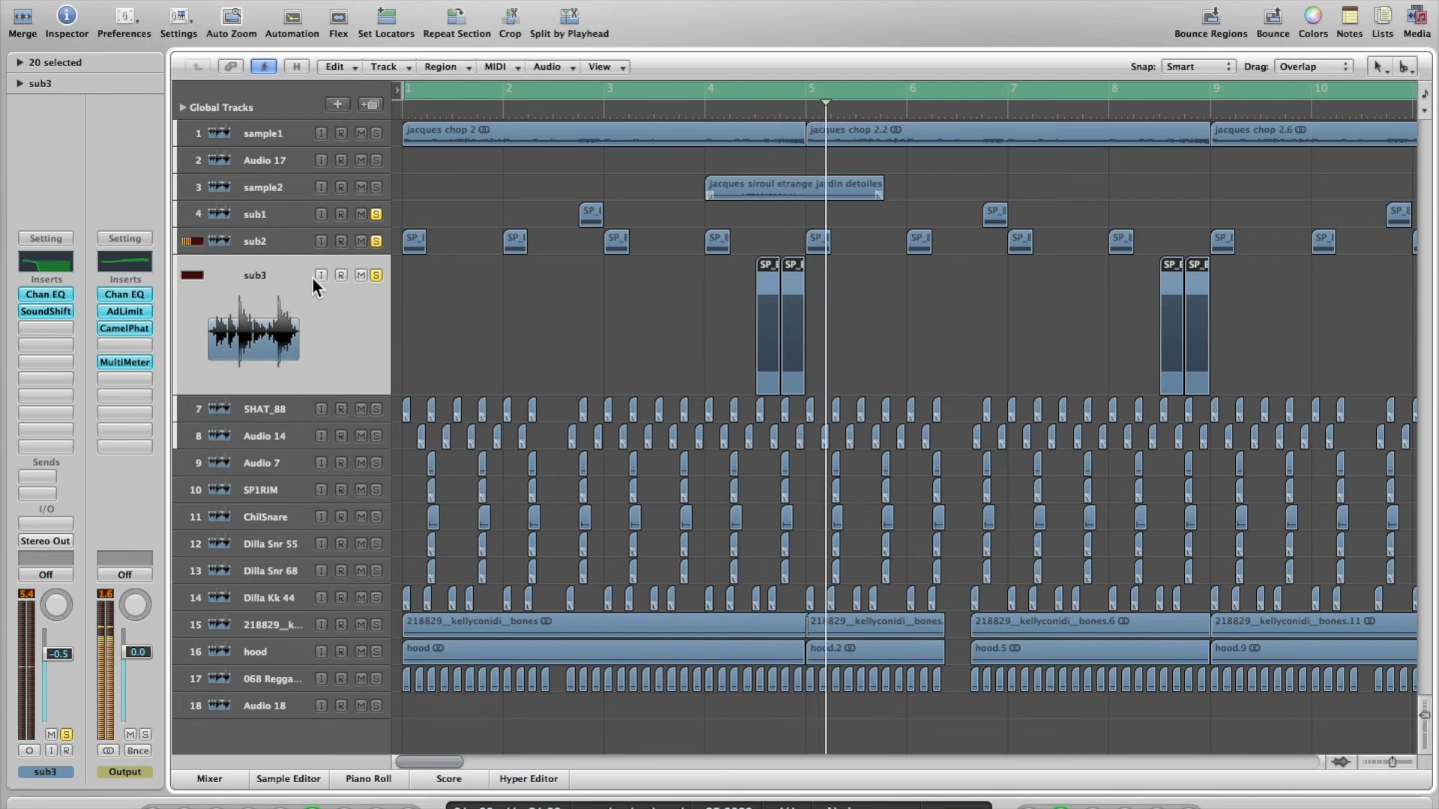
Clear the solos on the three sub tracks and play the ending from about bar 33, where sample1 drops out
{"action": "key", "text": "ctrl+Left"}
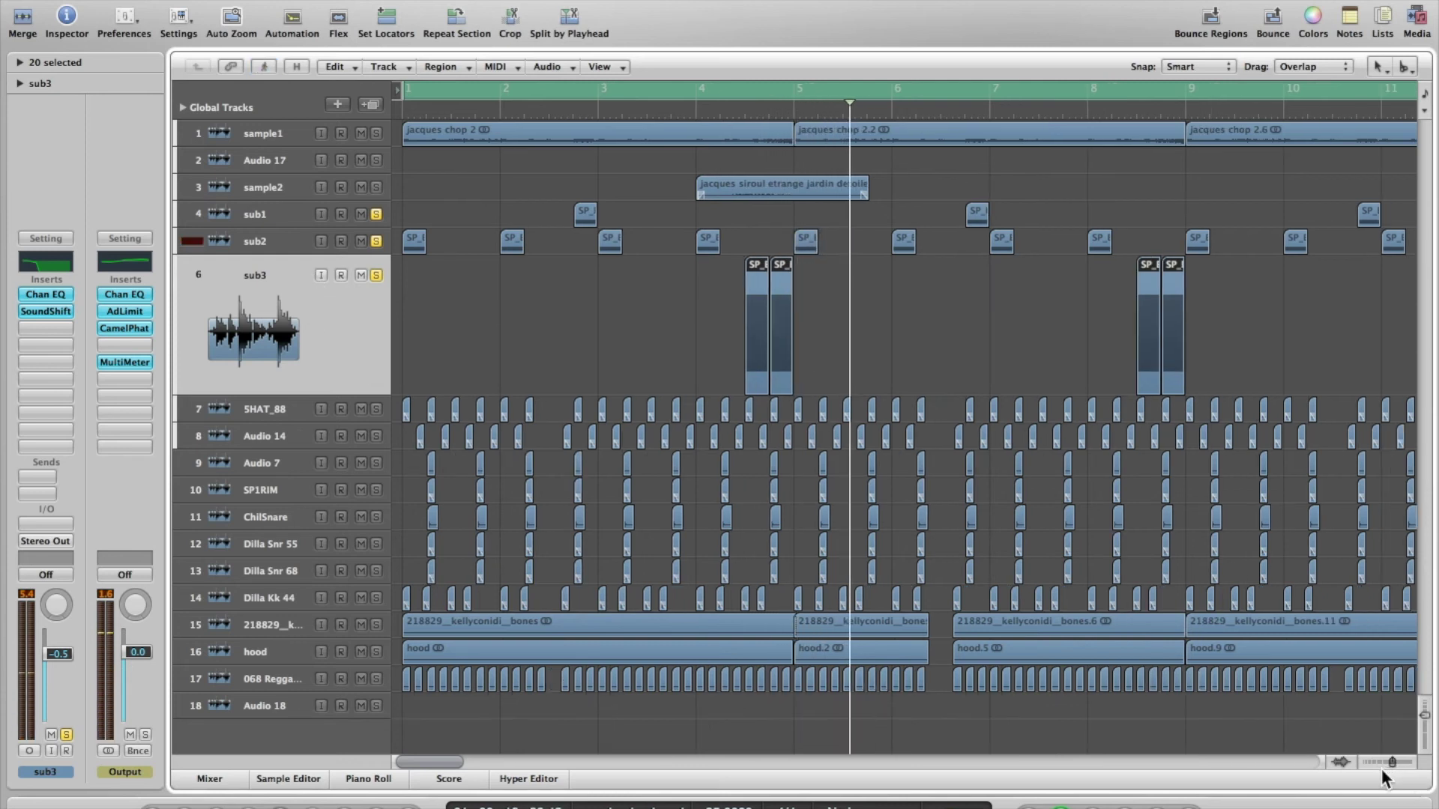
{"action": "left_click", "coordinate": [1385, 763]}
{"action": "key", "text": "ctrl+Left"}
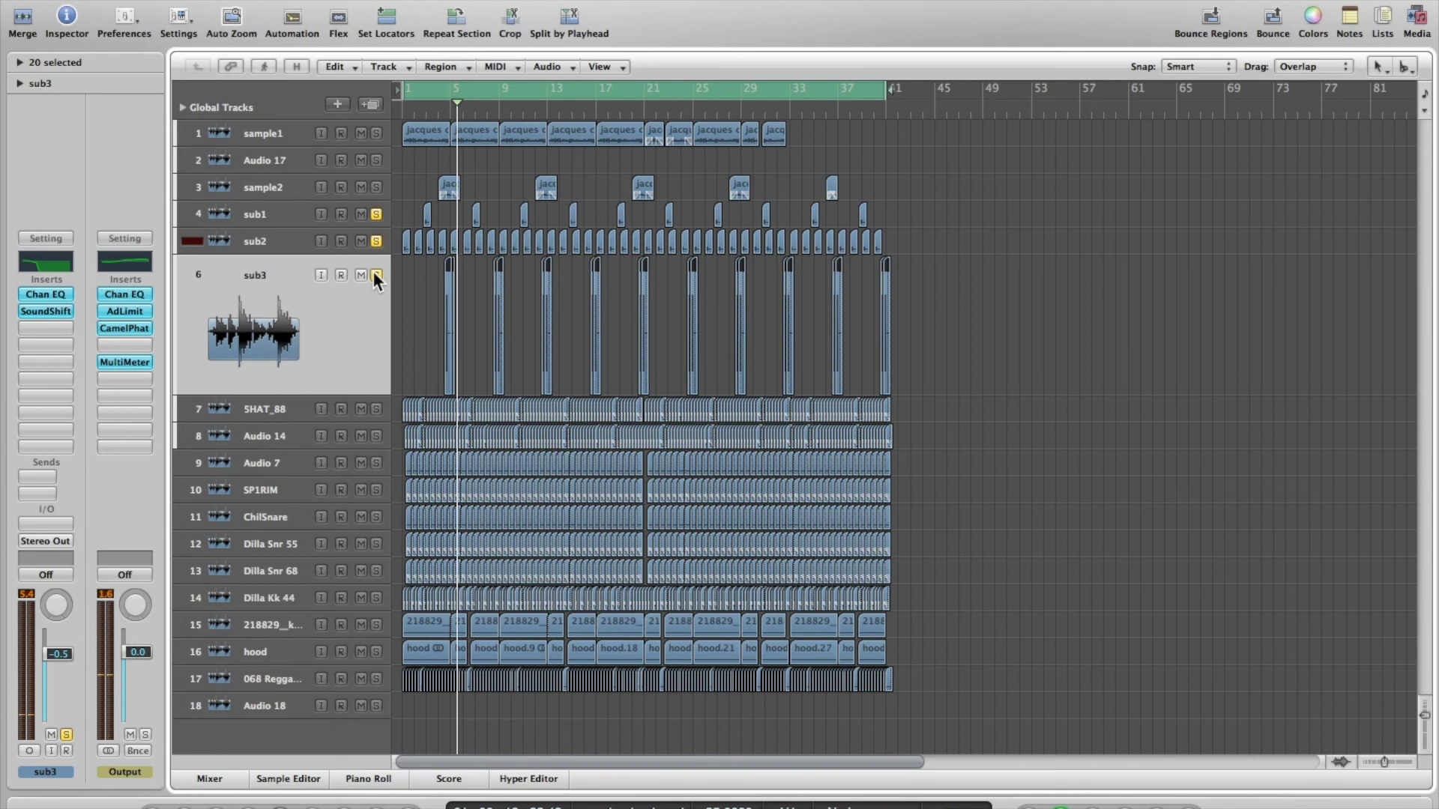
{"action": "key", "text": "s"}
{"action": "left_click", "coordinate": [1389, 757]}
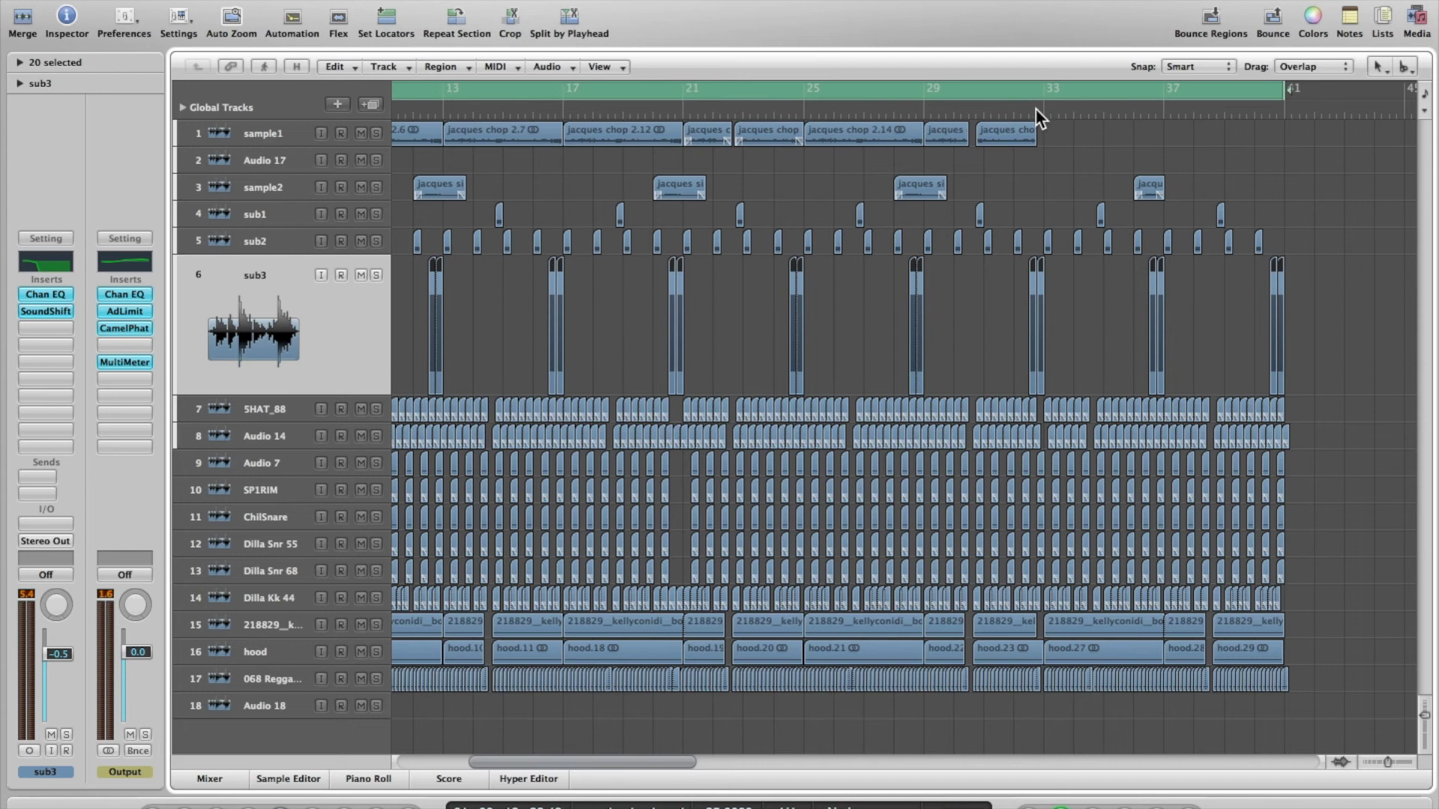
{"action": "double_click", "coordinate": [1036, 109]}
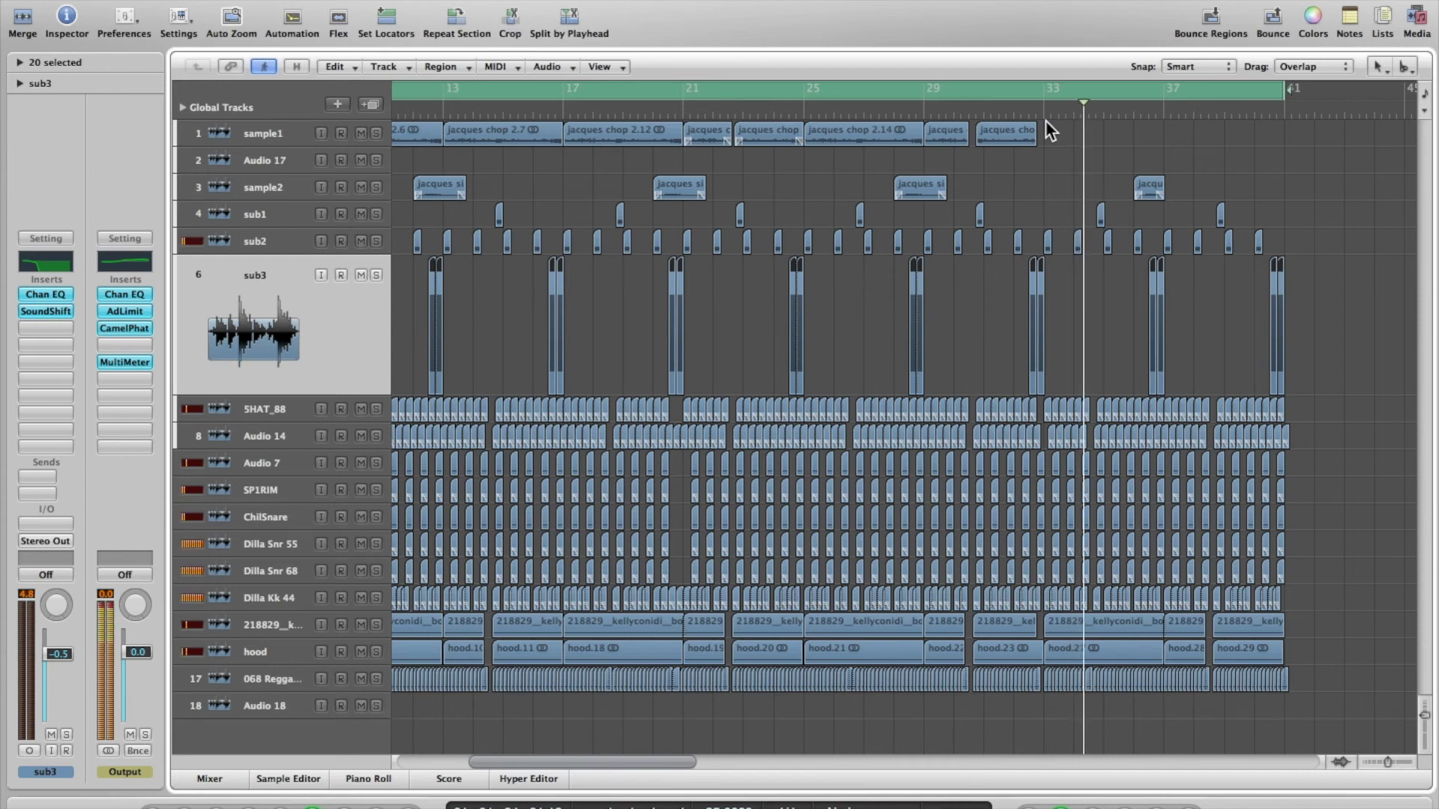
{"action": "key", "text": "space"}
Play the full mix from the start with sample1 selected and bypass the Output channel's Channel EQ, AdLimit, CamelPhat and MultiMeter
{"action": "scroll", "coordinate": [1014, 165], "scroll_direction": "left", "scroll_amount": 5}
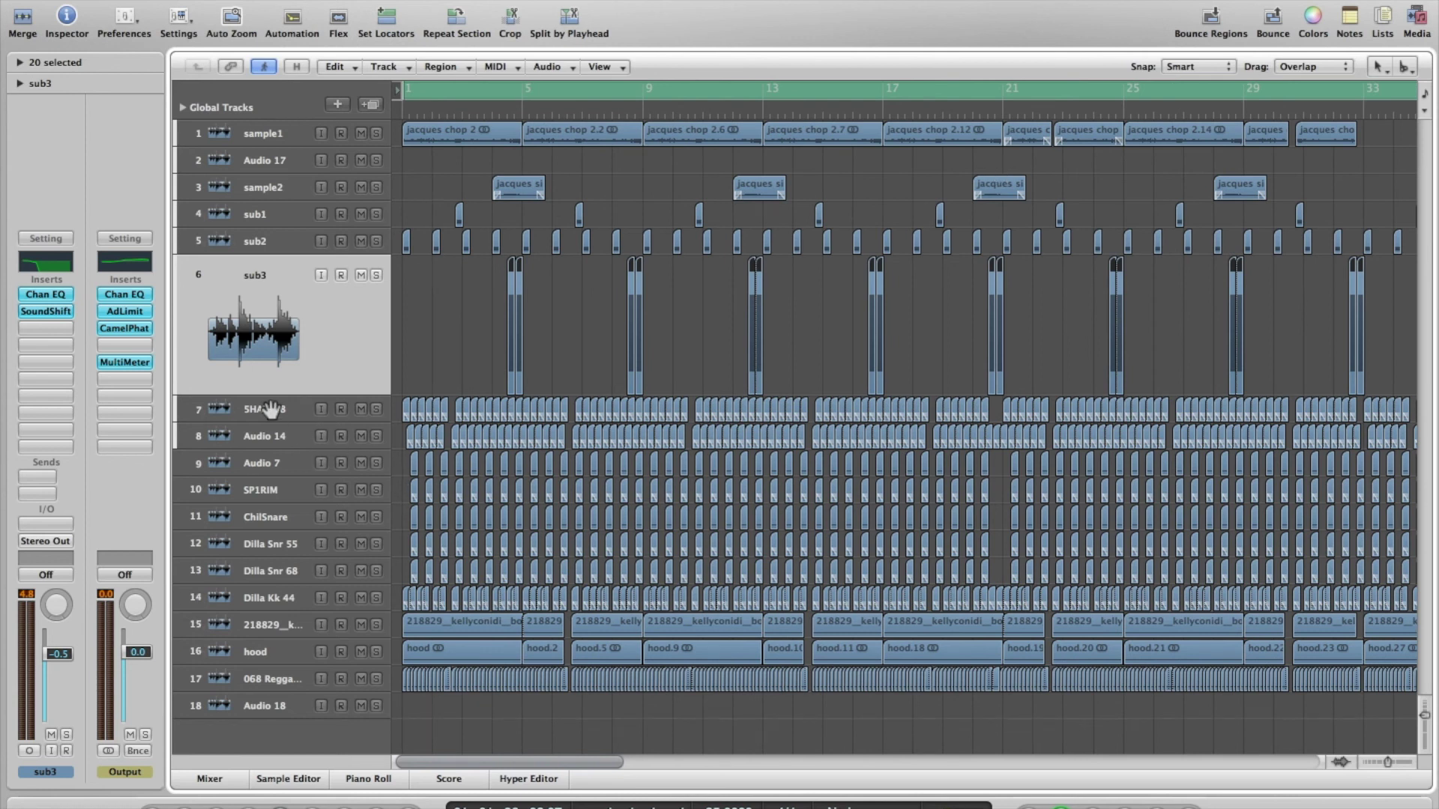
{"action": "left_click", "coordinate": [276, 464]}
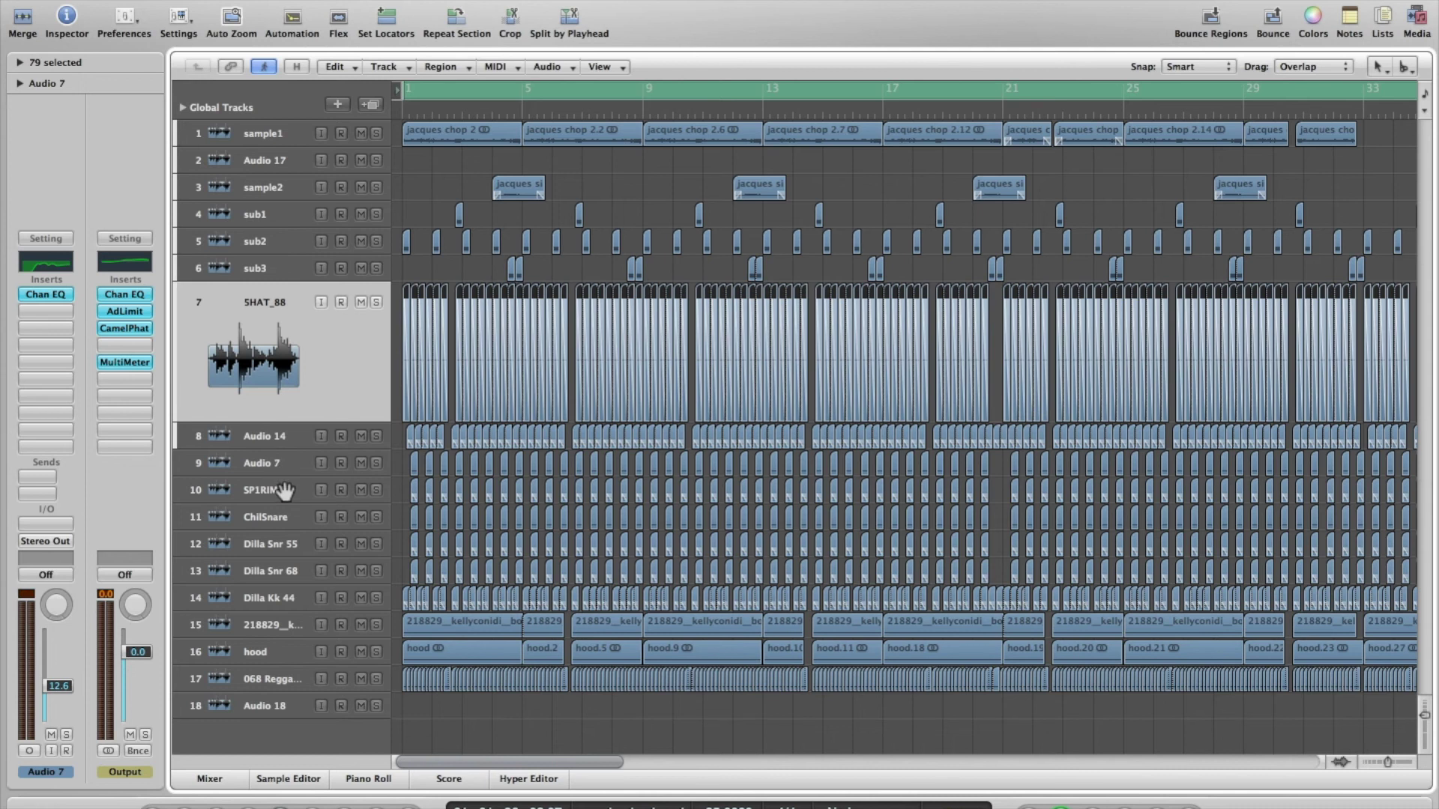
{"action": "key", "text": "space"}
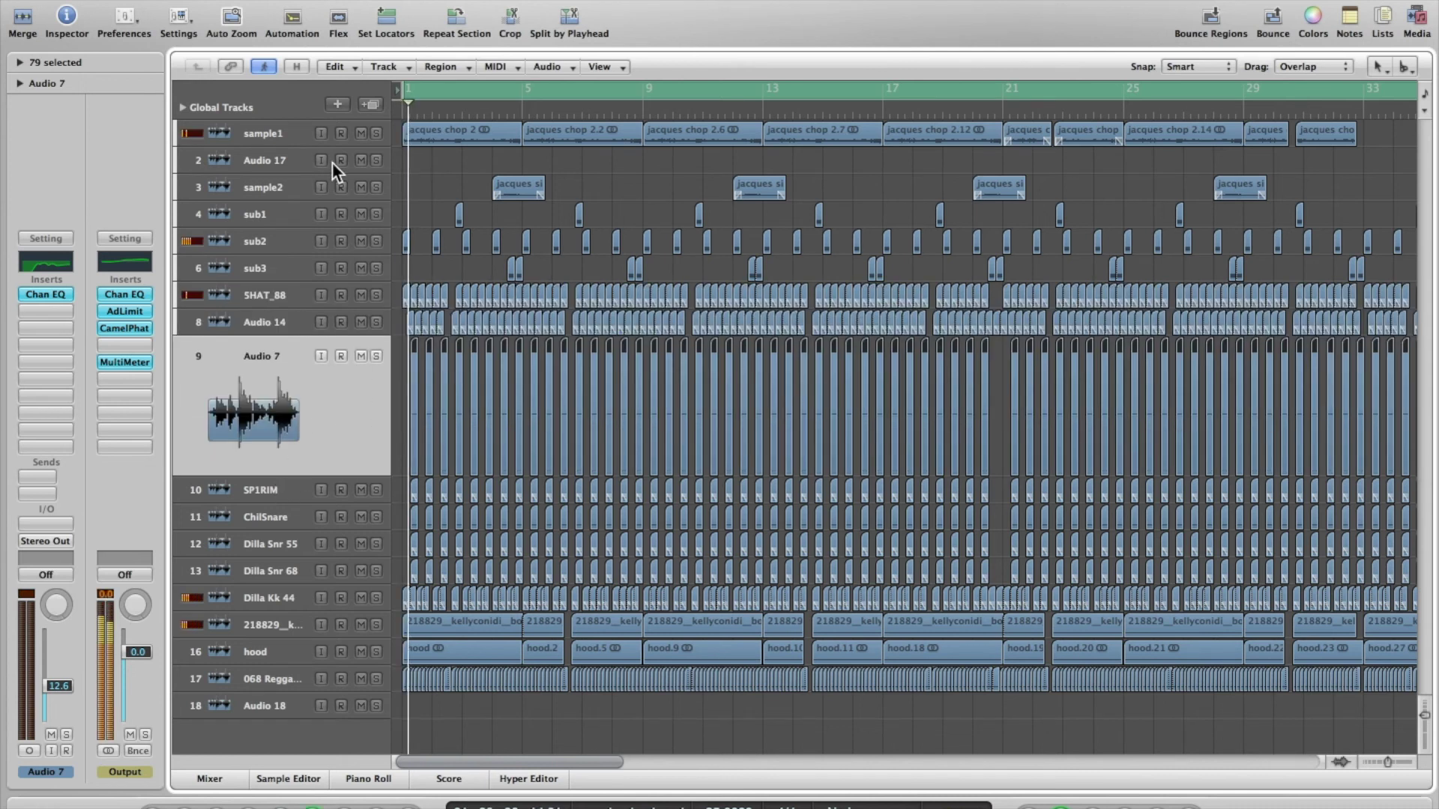
{"action": "left_click", "coordinate": [283, 135]}
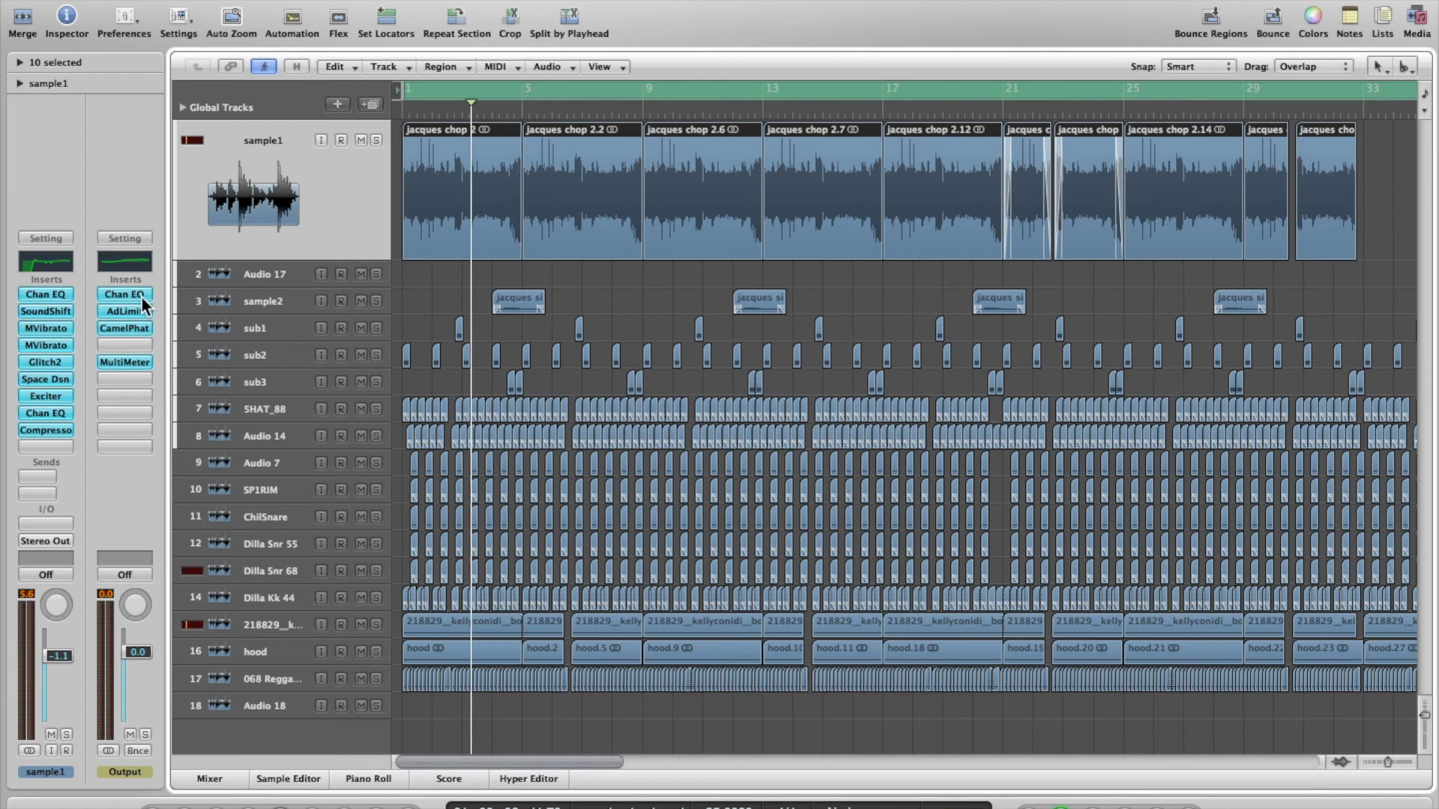
{"action": "left_click_drag", "start_coordinate": [141, 293], "coordinate": [131, 369]}
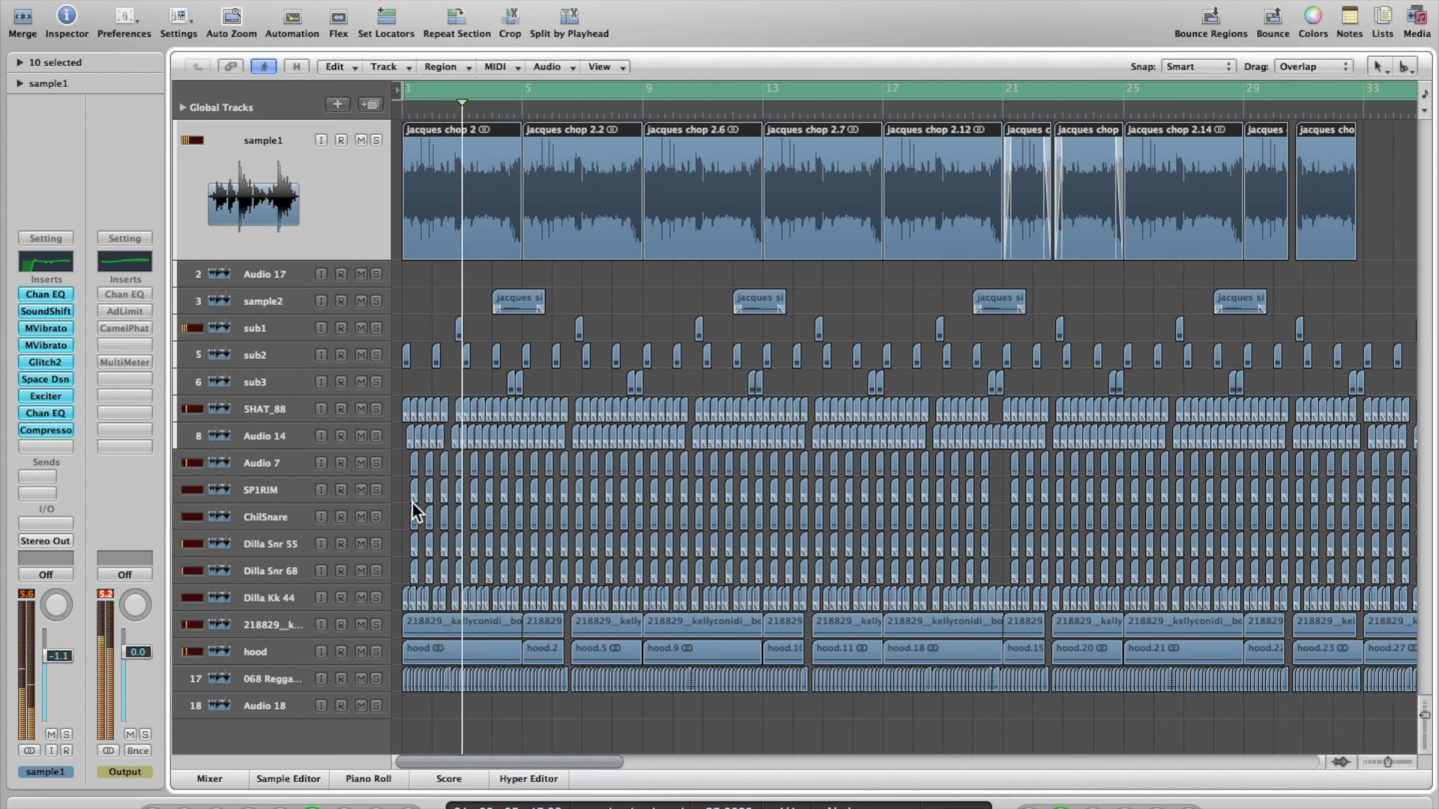
Re-enable the Output channel's Channel EQ during playback, go over its mid and high bands and close it
{"action": "left_click", "coordinate": [144, 295], "text": "alt"}
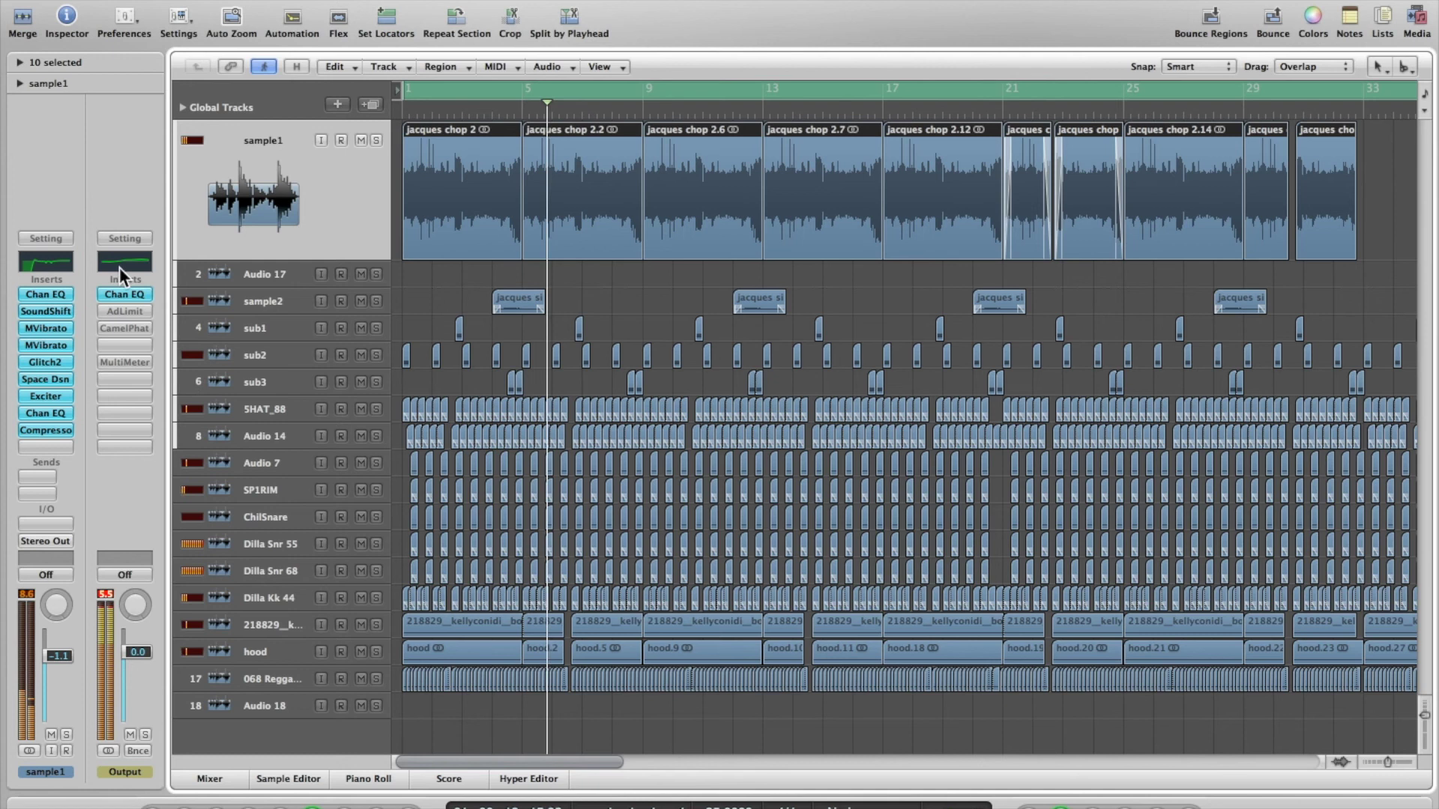
{"action": "left_click", "coordinate": [123, 293]}
{"action": "left_click_drag", "start_coordinate": [376, 351], "coordinate": [434, 359]}
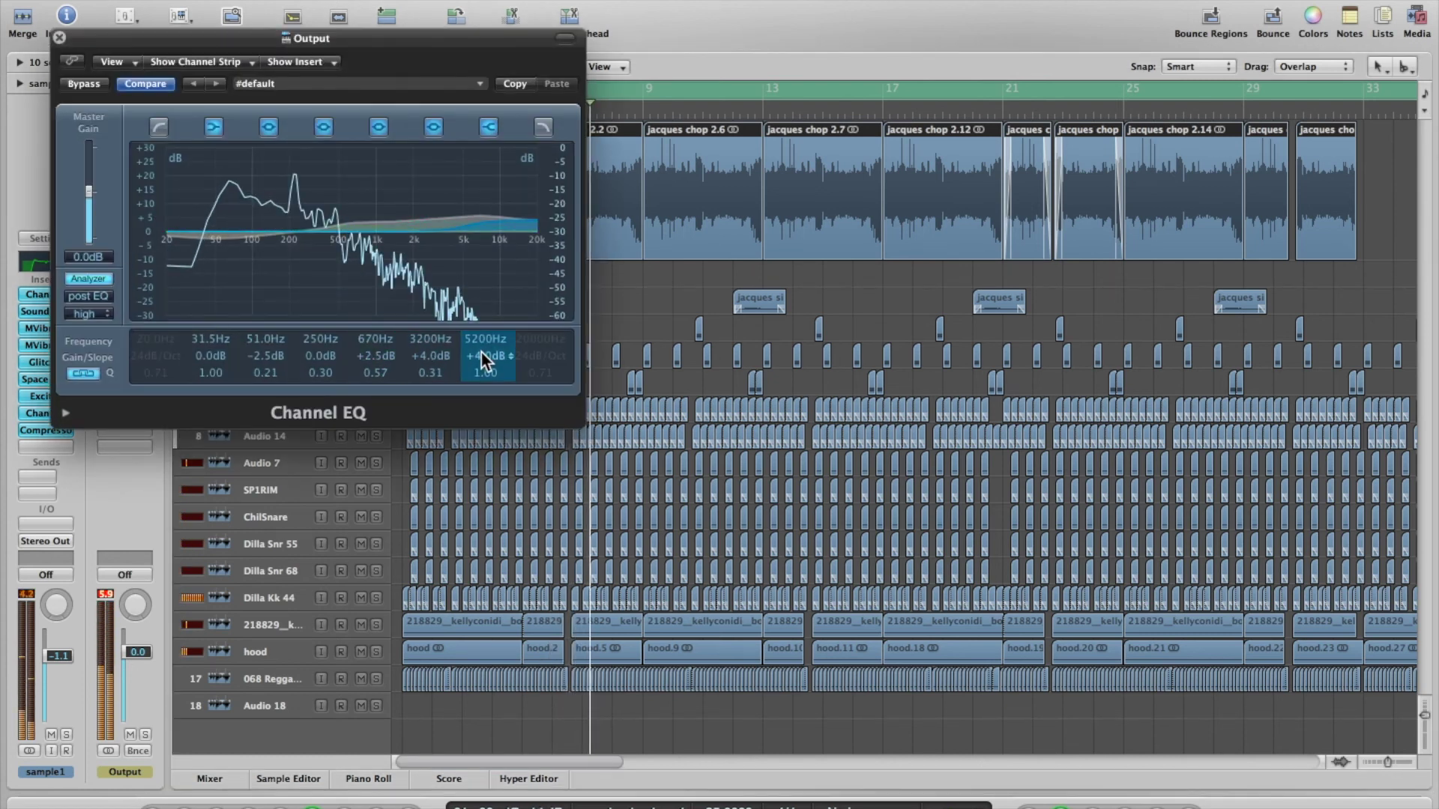
{"action": "left_click", "coordinate": [59, 37]}
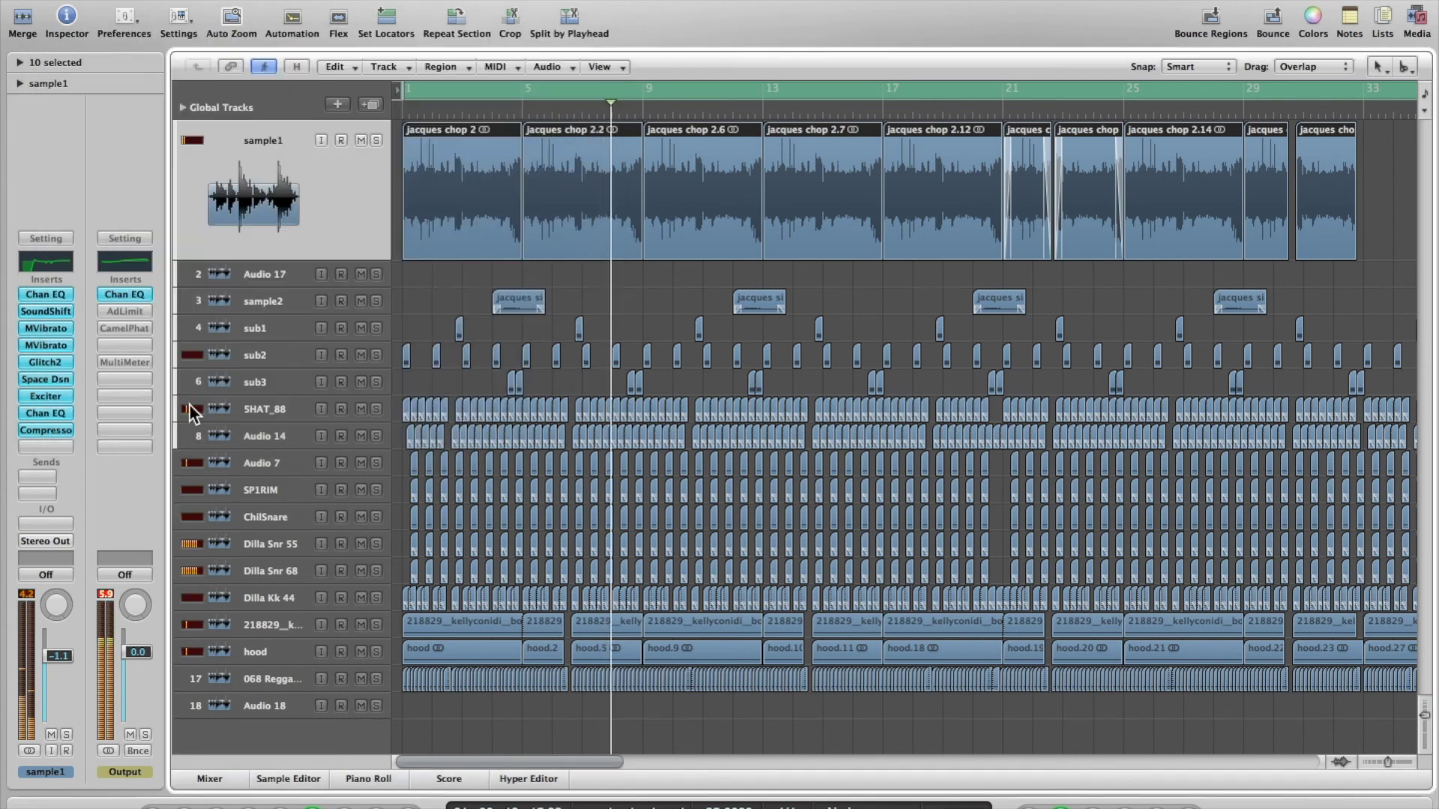
Turn the Output channel's AdLimit back on, close its window and re-enable CamelPhat
{"action": "left_click", "coordinate": [143, 309]}
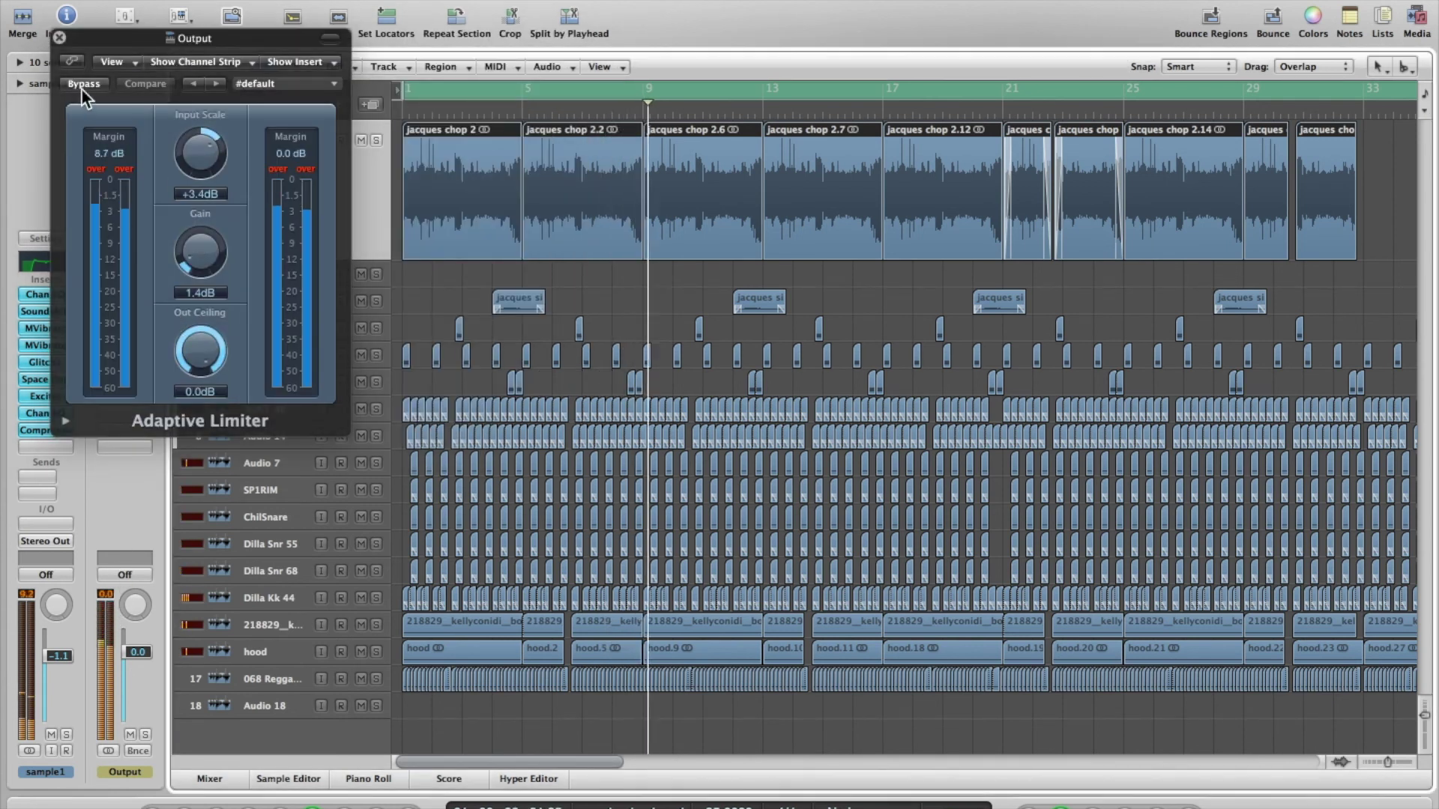
{"action": "left_click", "coordinate": [60, 36]}
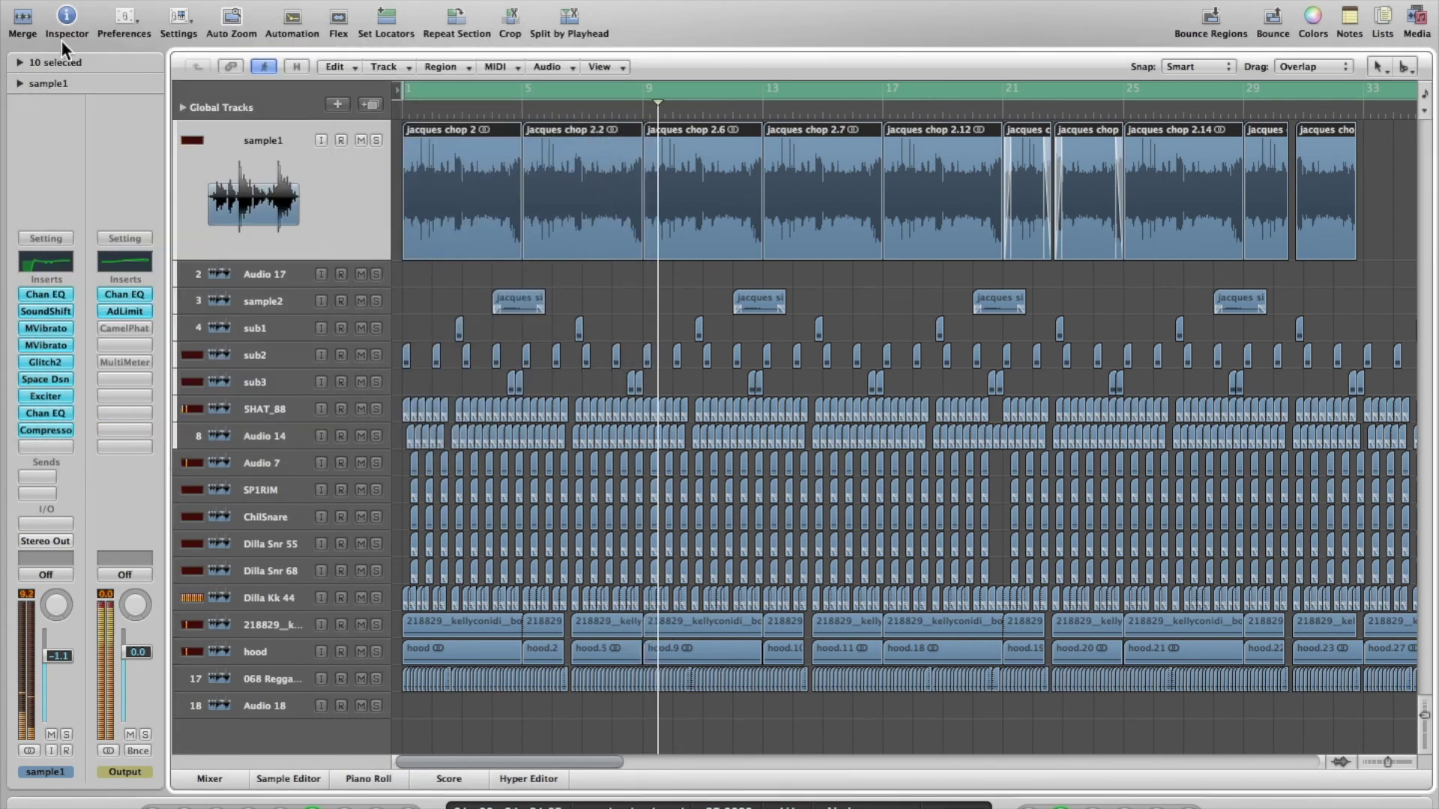
{"action": "left_click", "coordinate": [135, 330], "text": "alt"}
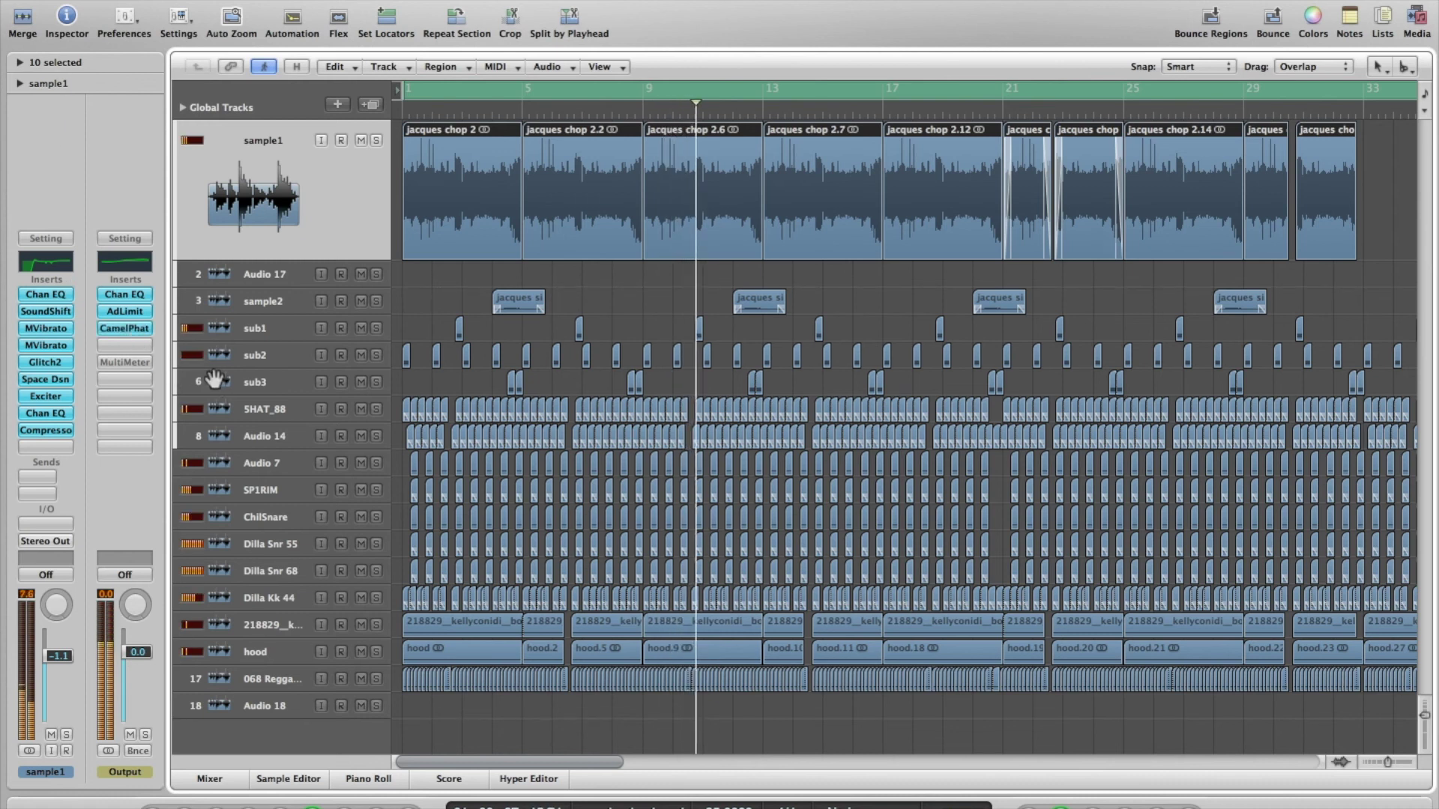
Open the Output channel's CamelPhat and move its window clear of the channel strips
{"action": "left_click", "coordinate": [141, 330]}
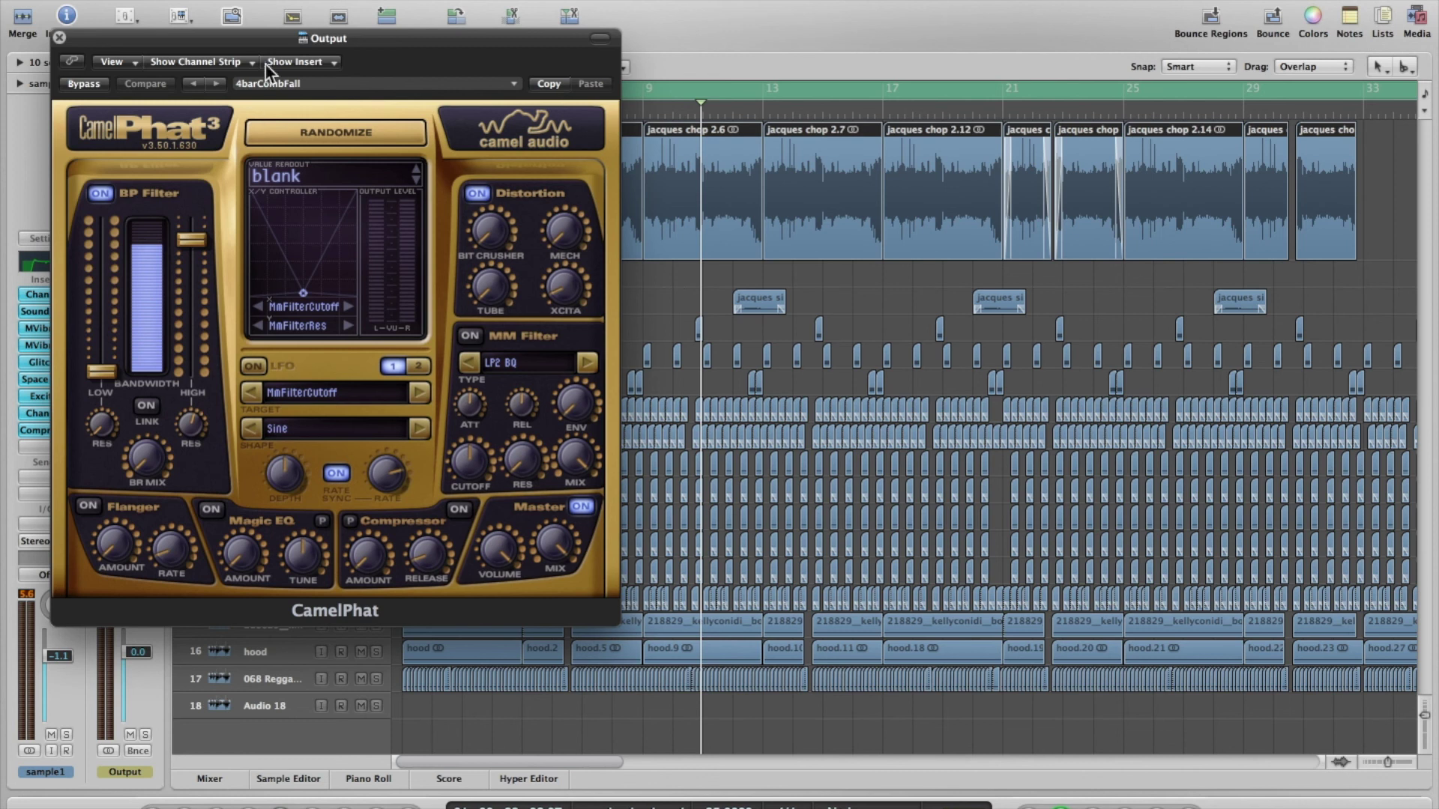
{"action": "left_click_drag", "start_coordinate": [288, 41], "coordinate": [1039, 128]}
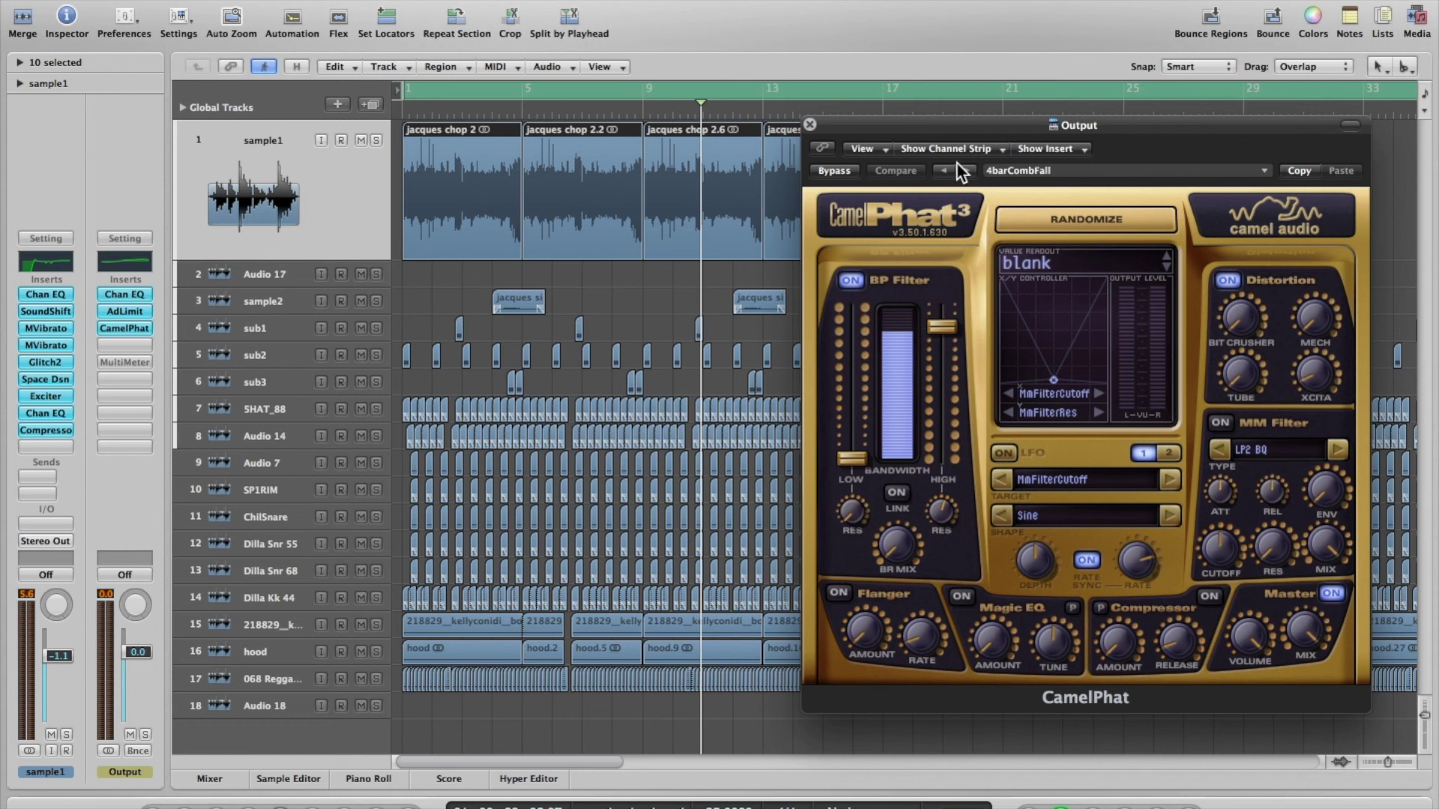
{"action": "left_click_drag", "start_coordinate": [979, 121], "coordinate": [994, 118]}
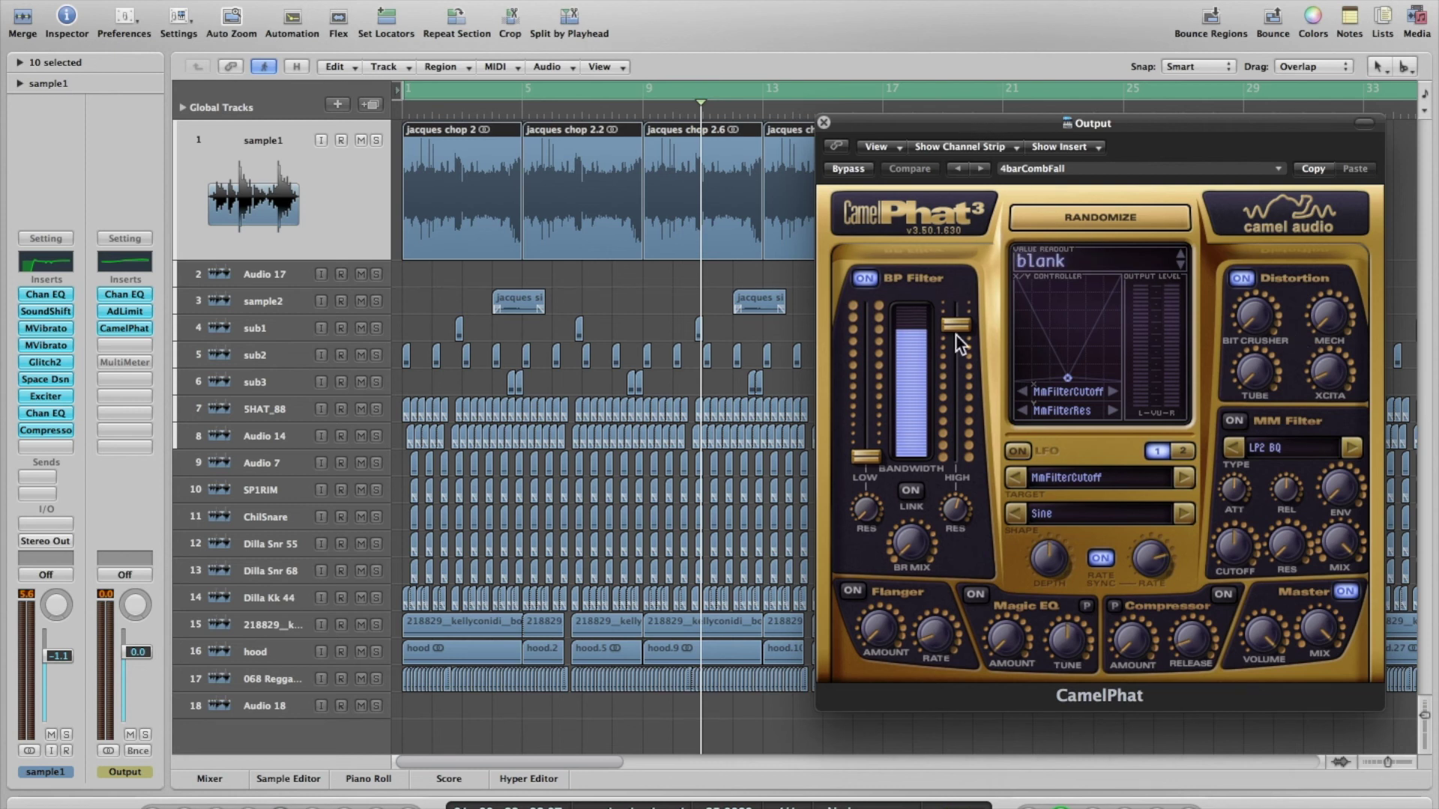
Inspect the Adaptive Limiter's settings on the Output channel, close it and return to CamelPhat
{"action": "left_click", "coordinate": [120, 329]}
{"action": "left_click", "coordinate": [136, 308]}
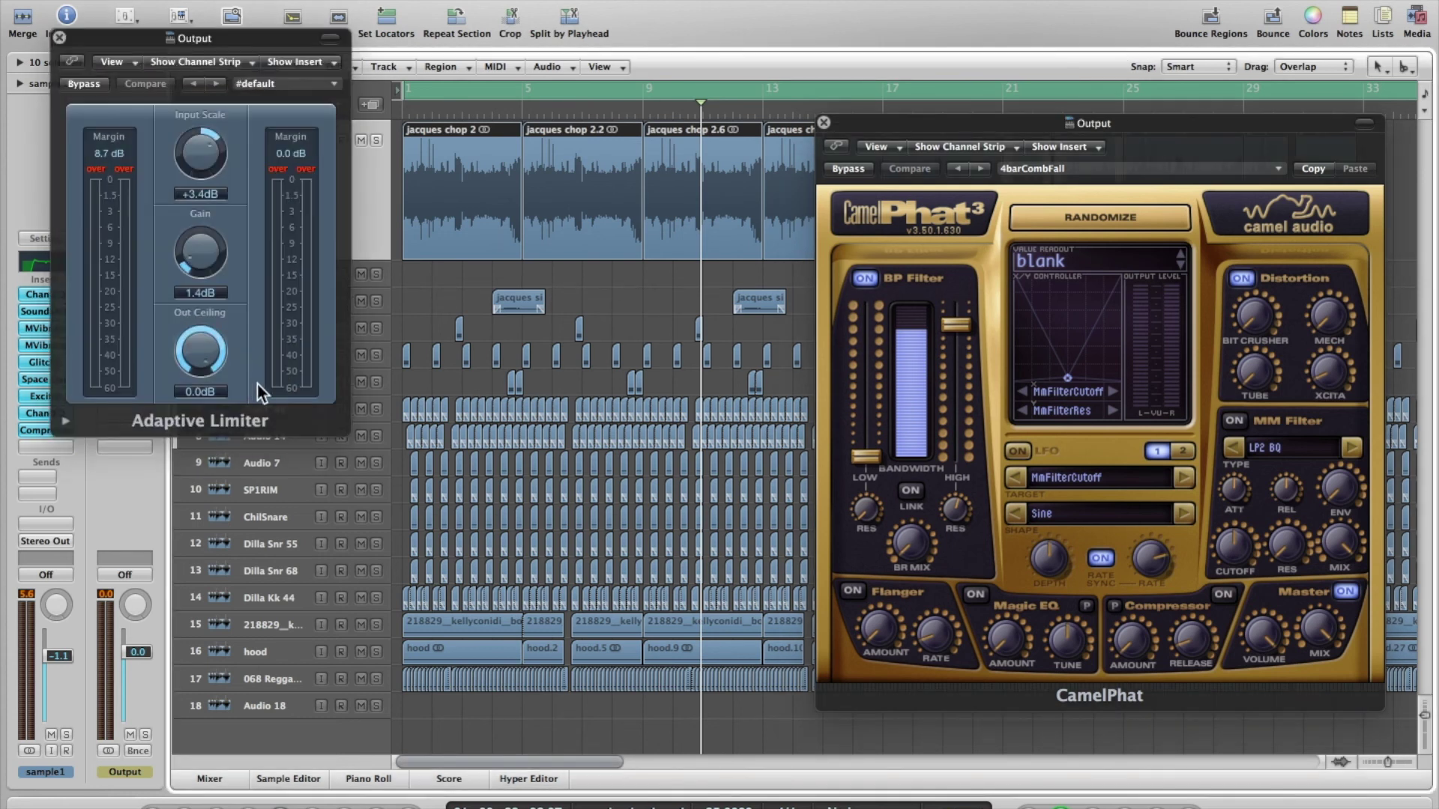
{"action": "left_click", "coordinate": [59, 37]}
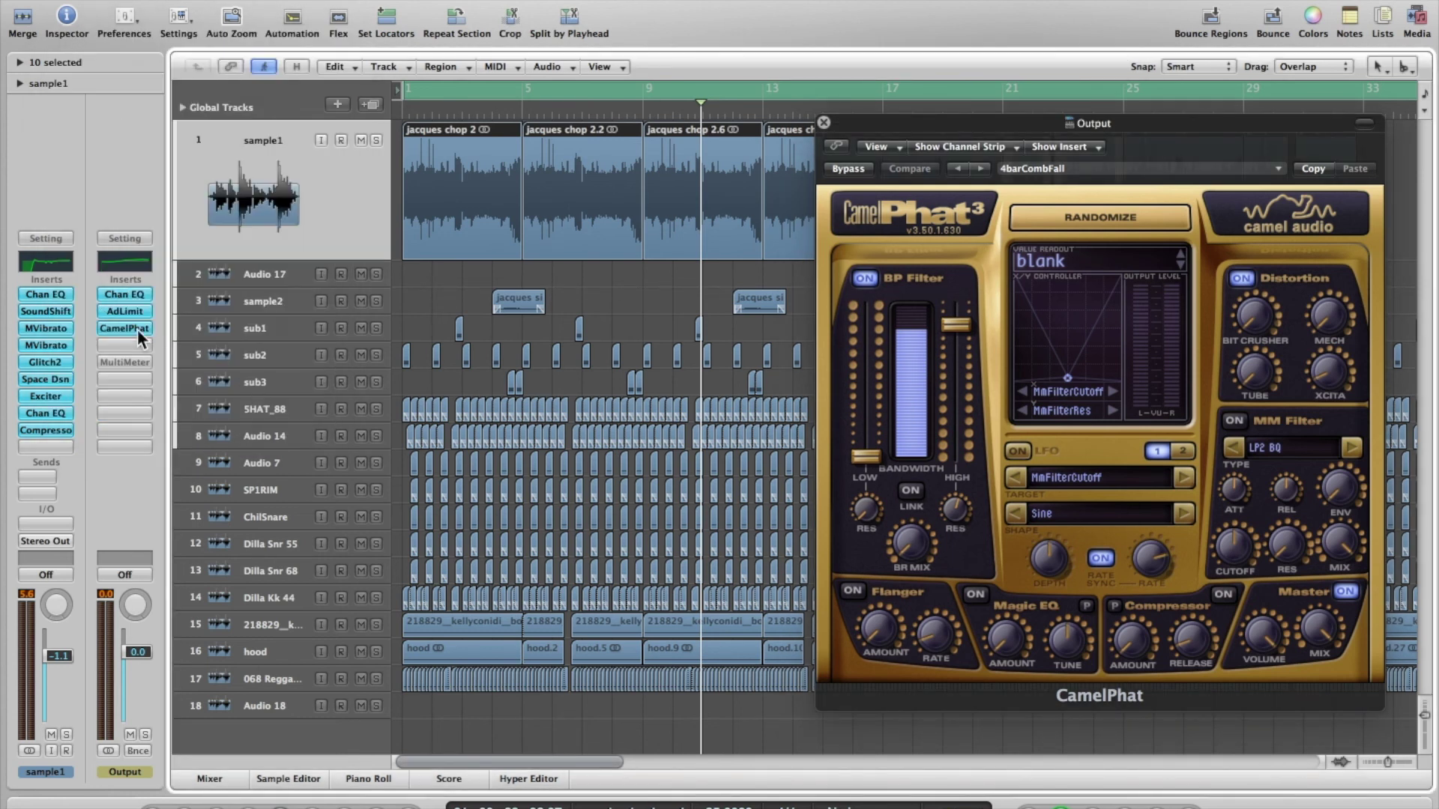
{"action": "left_click", "coordinate": [128, 329]}
{"action": "left_click", "coordinate": [132, 328]}
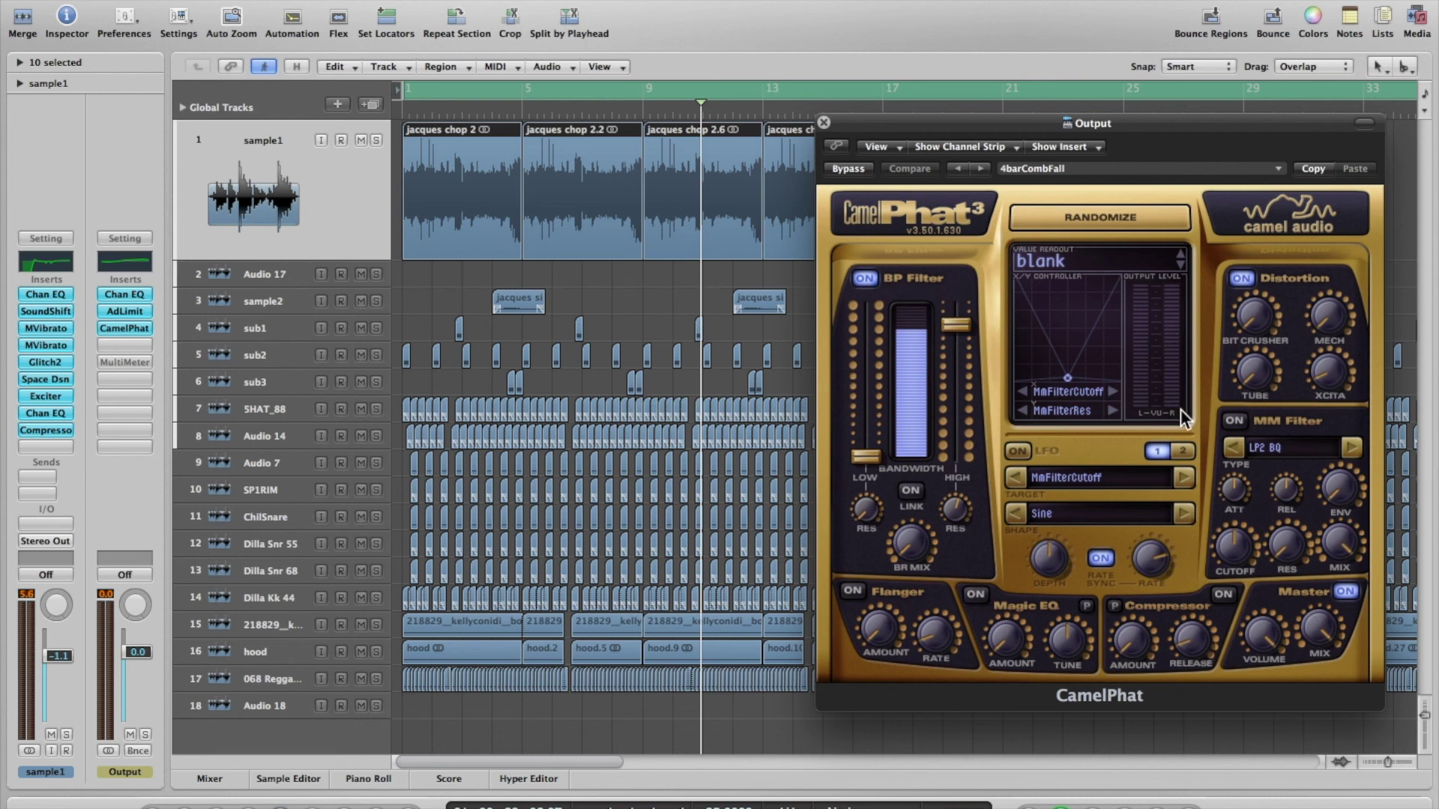
Play the mix from the start and compare it with CamelPhat's Distortion section off and on
{"action": "key", "text": "Return"}
{"action": "key", "text": "space"}
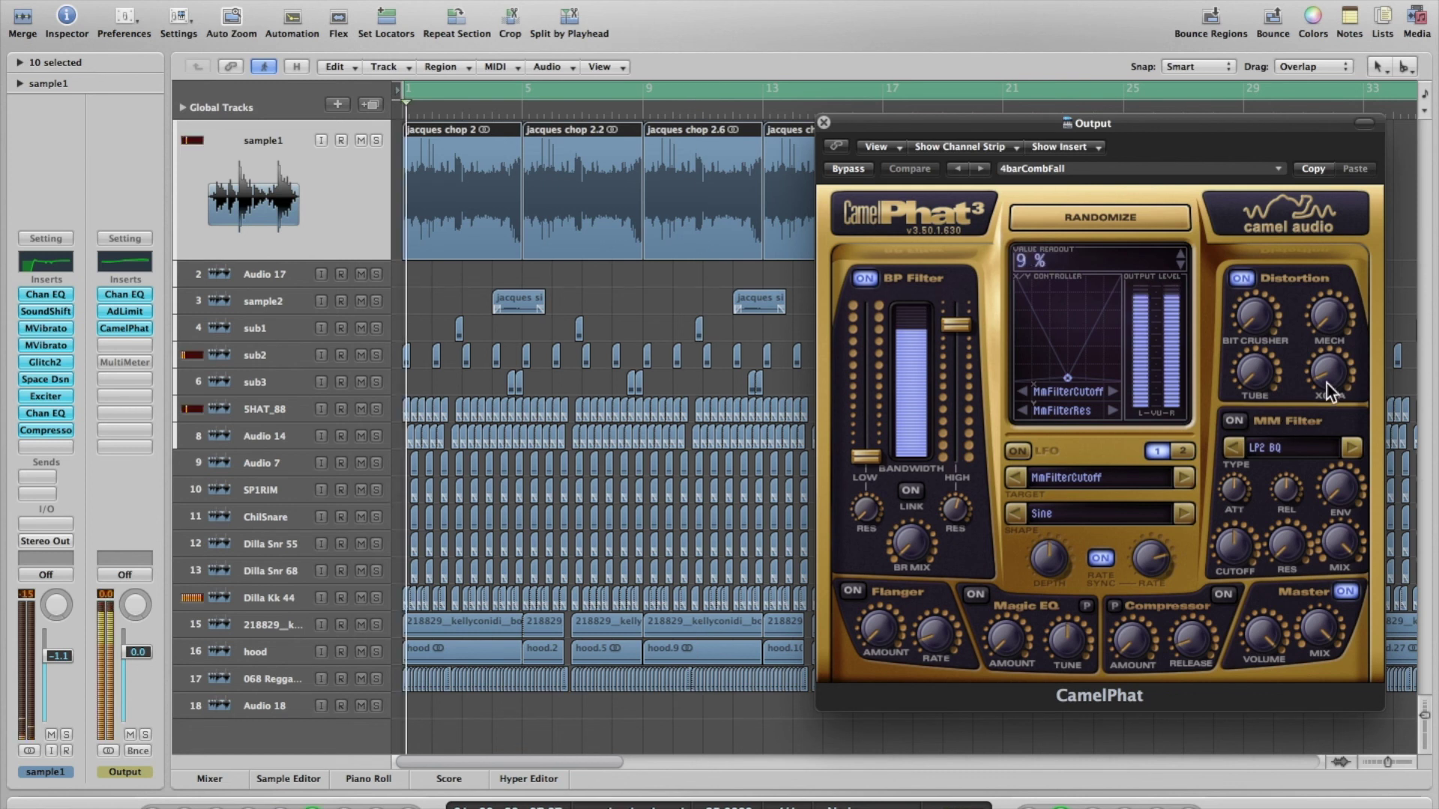
{"action": "key", "text": "space"}
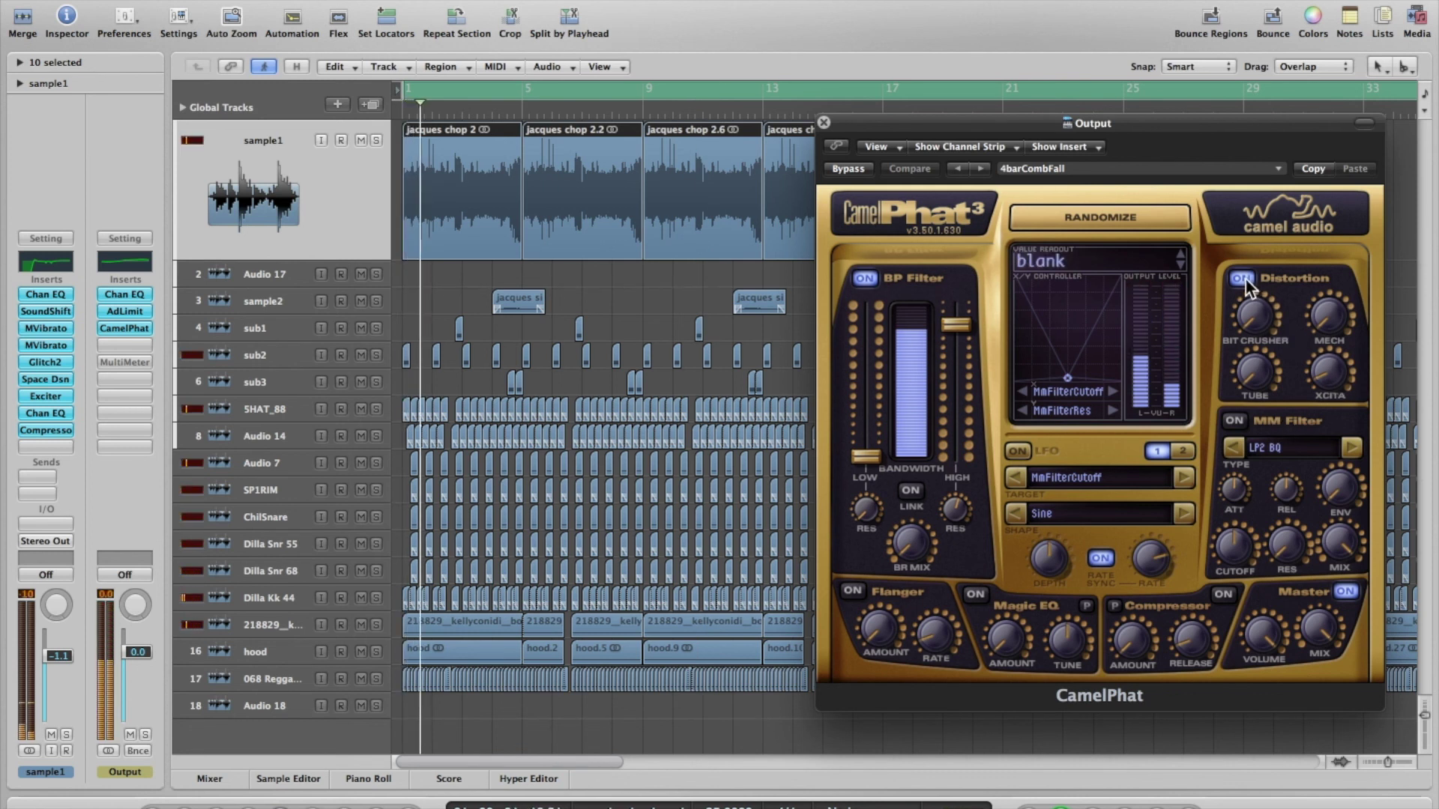
{"action": "left_click", "coordinate": [1245, 279]}
{"action": "key", "text": "space"}
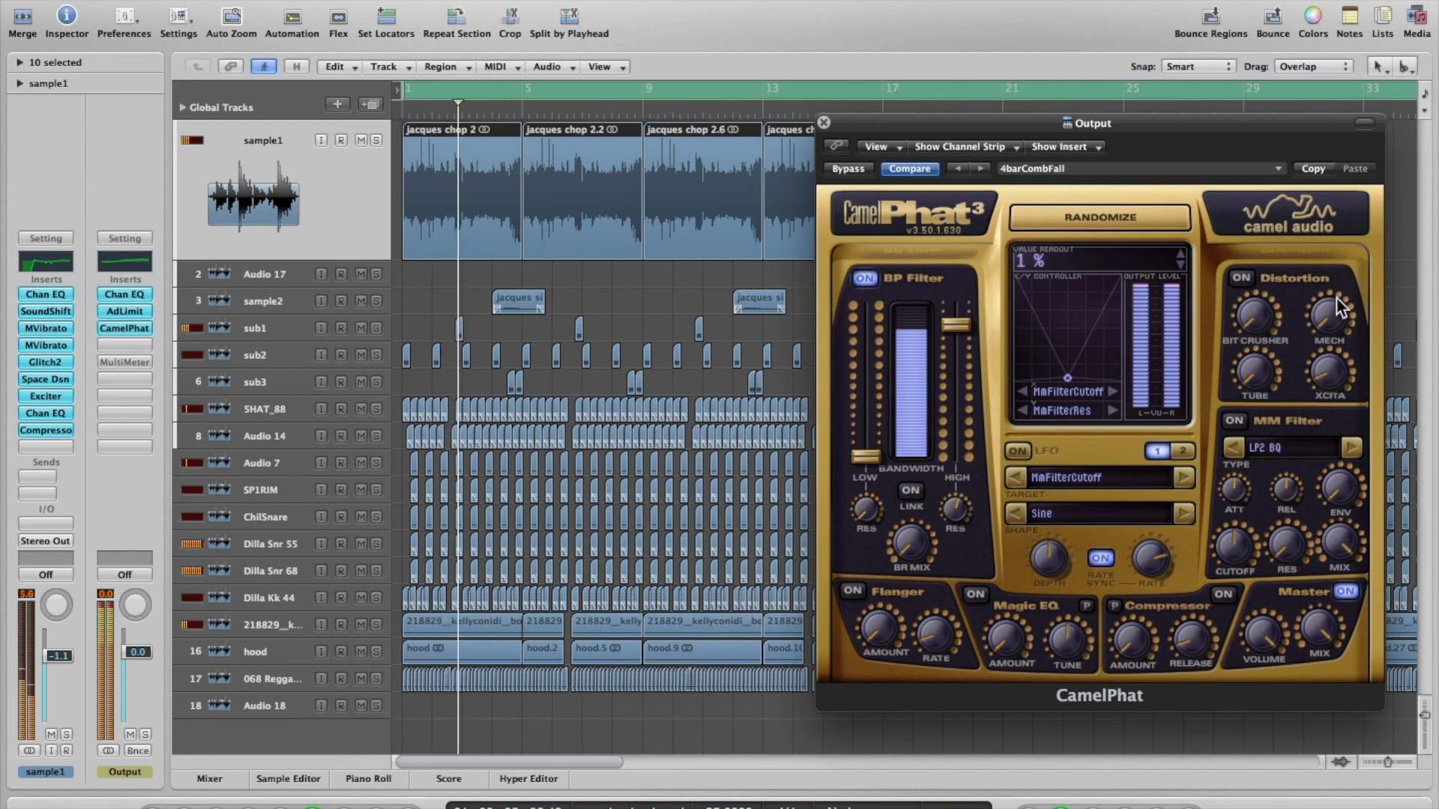
{"action": "left_click", "coordinate": [1240, 277]}
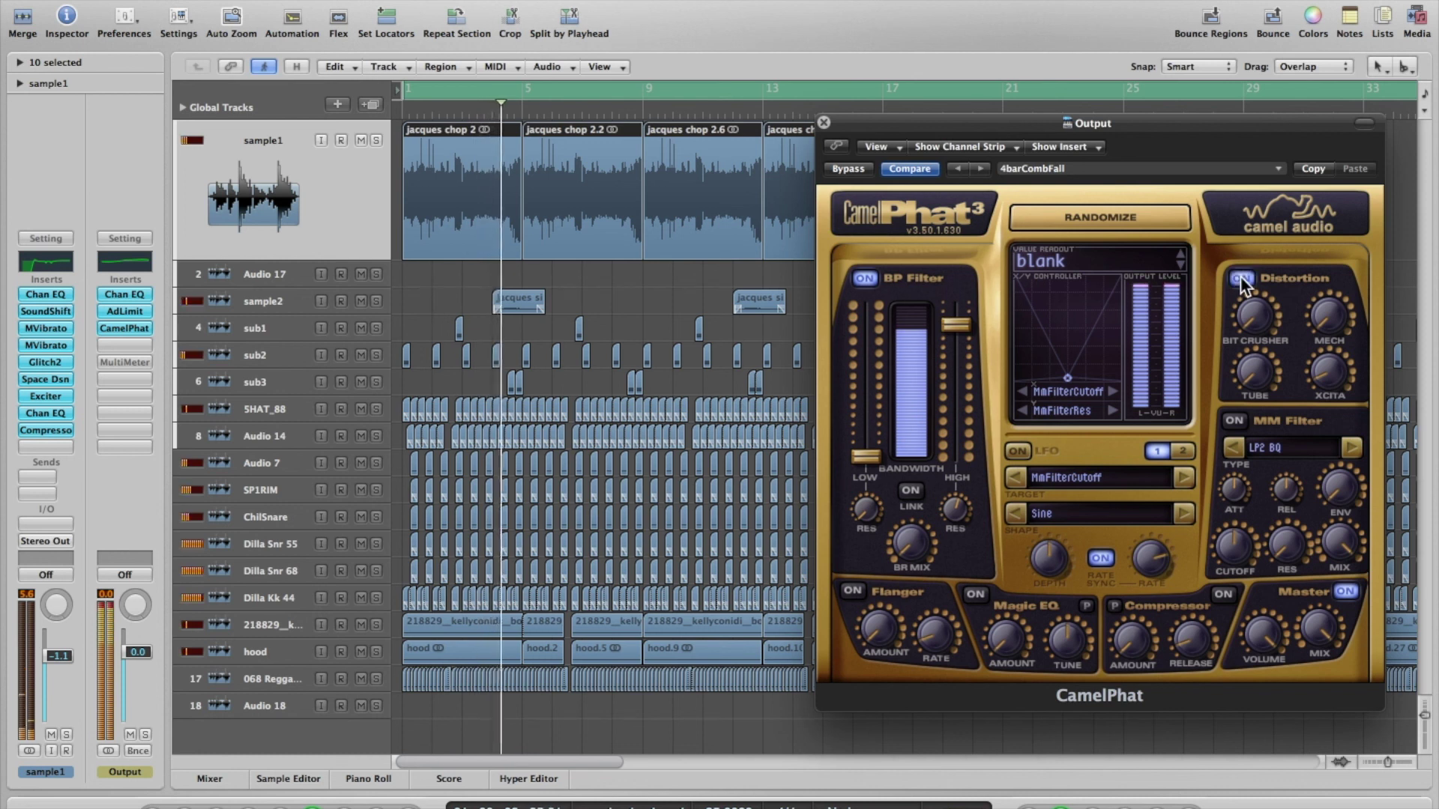
{"action": "key", "text": "space"}
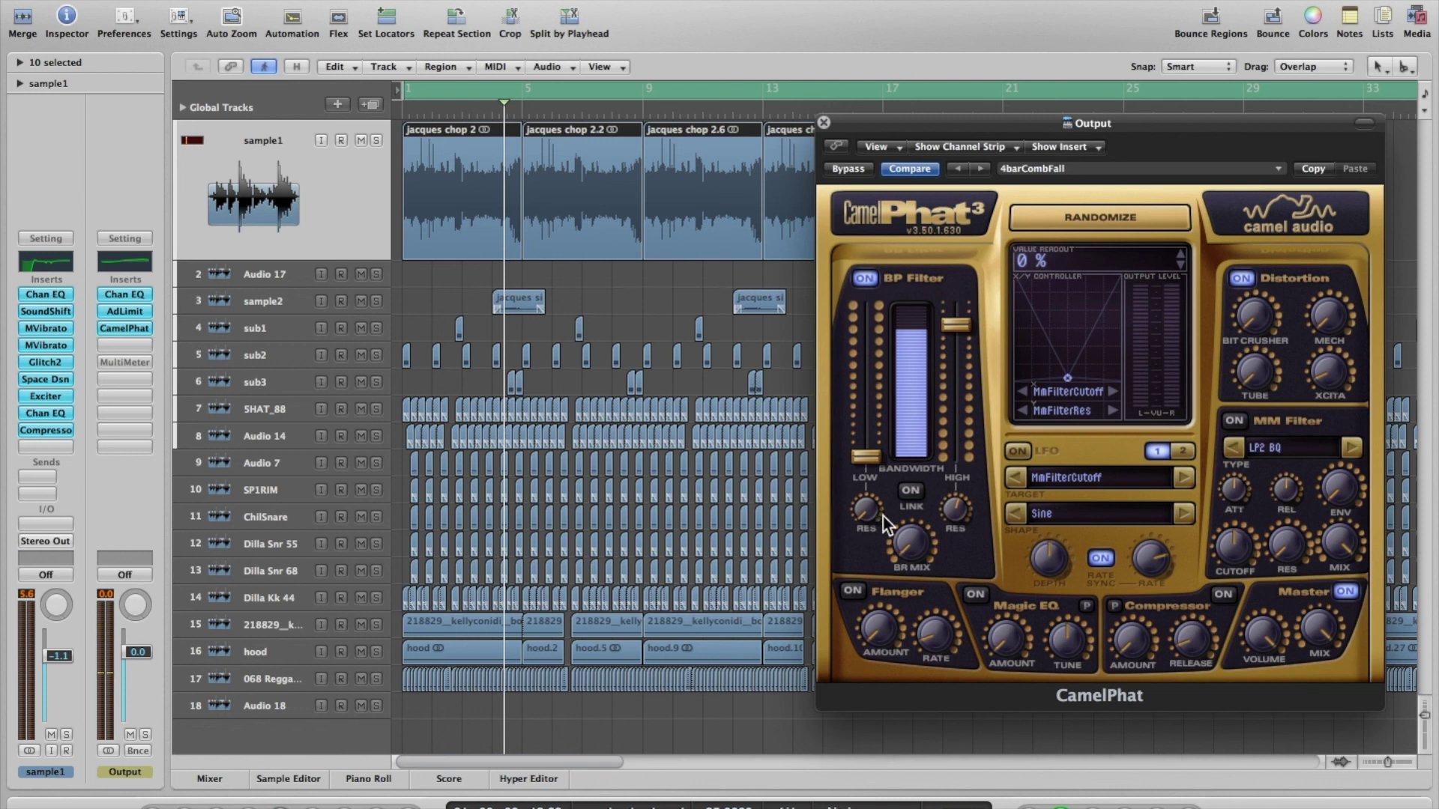
Compare the playing mix with CamelPhat's BP Filter switched off and on, ending with it on
{"action": "left_click", "coordinate": [860, 278]}
{"action": "key", "text": "space"}
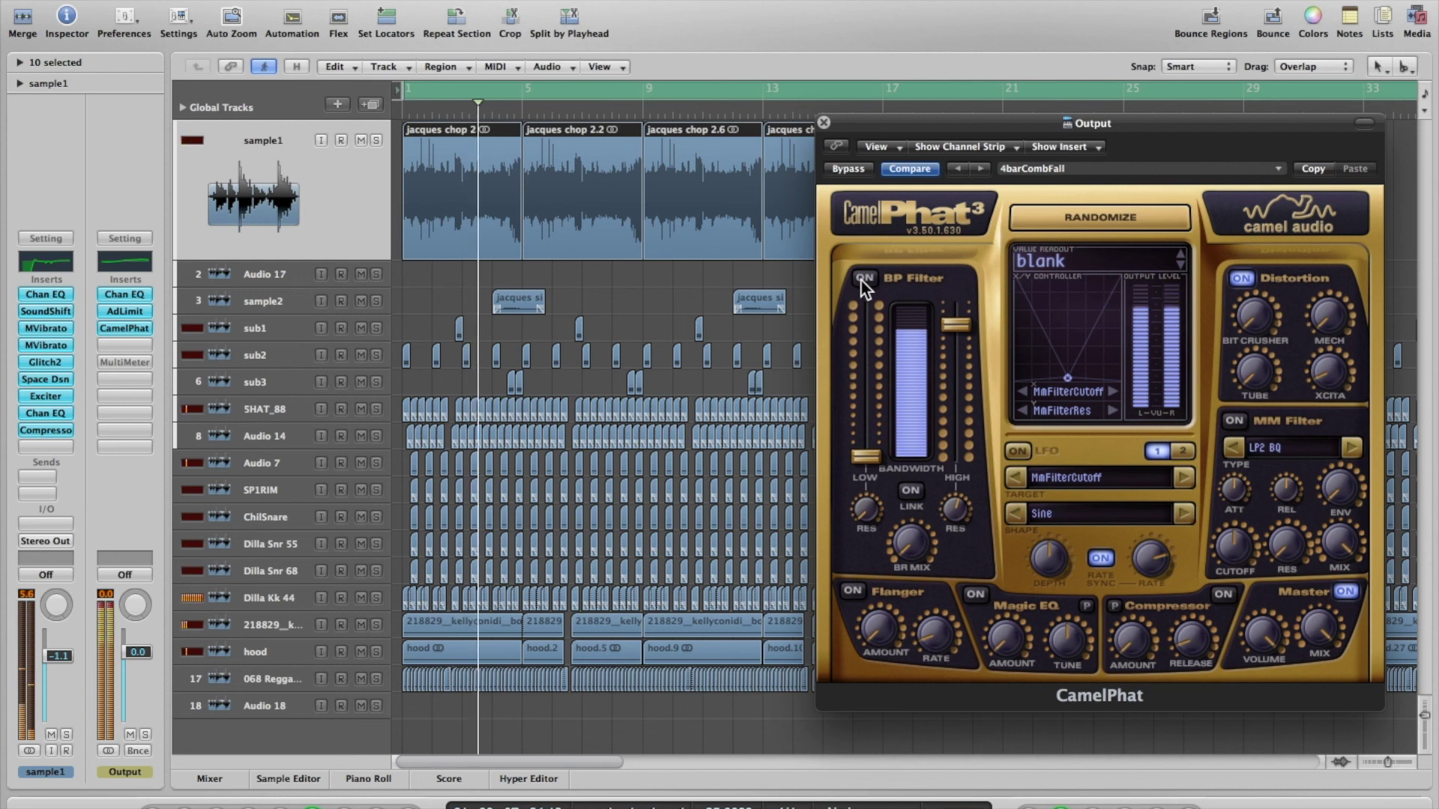
{"action": "left_click", "coordinate": [863, 278]}
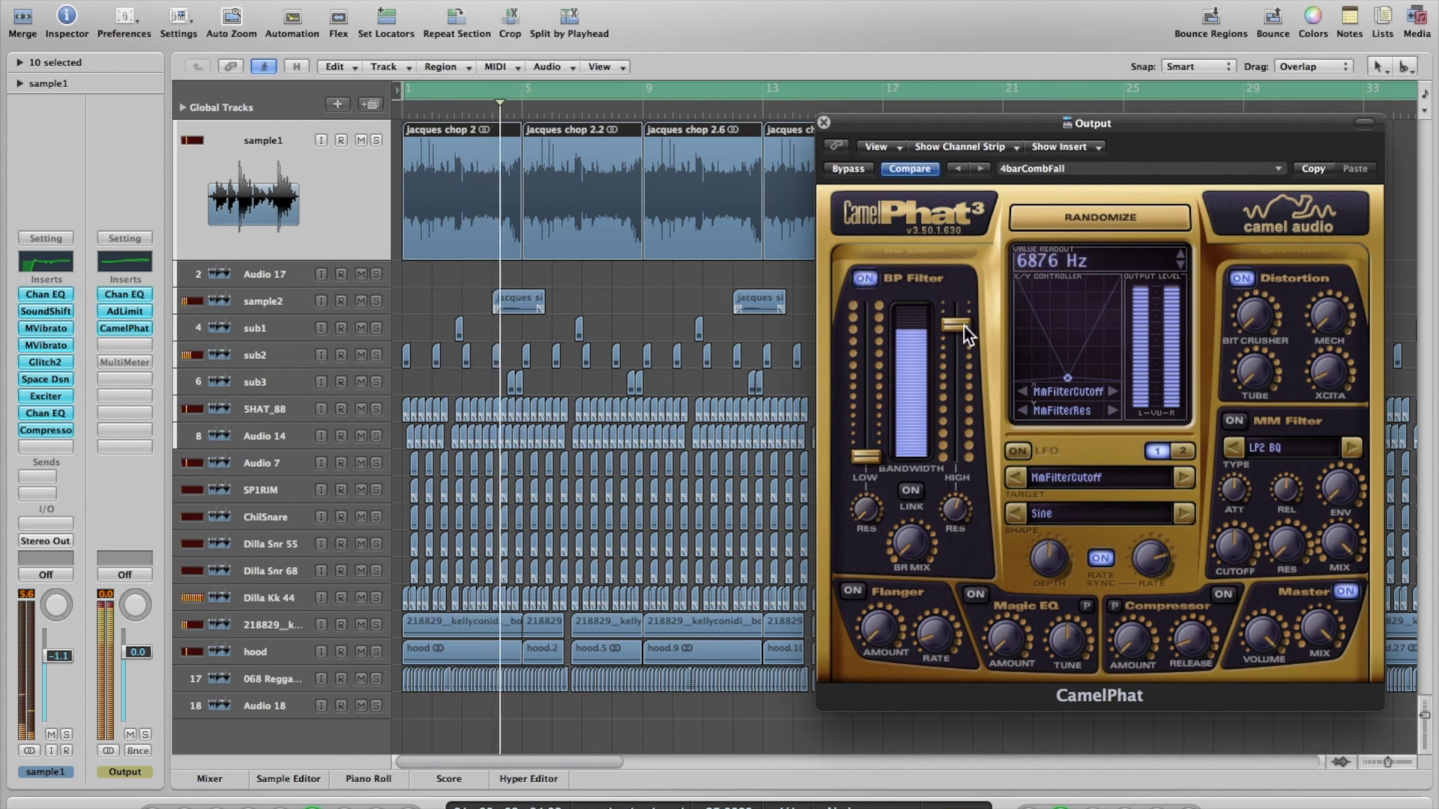
{"action": "left_click", "coordinate": [866, 280]}
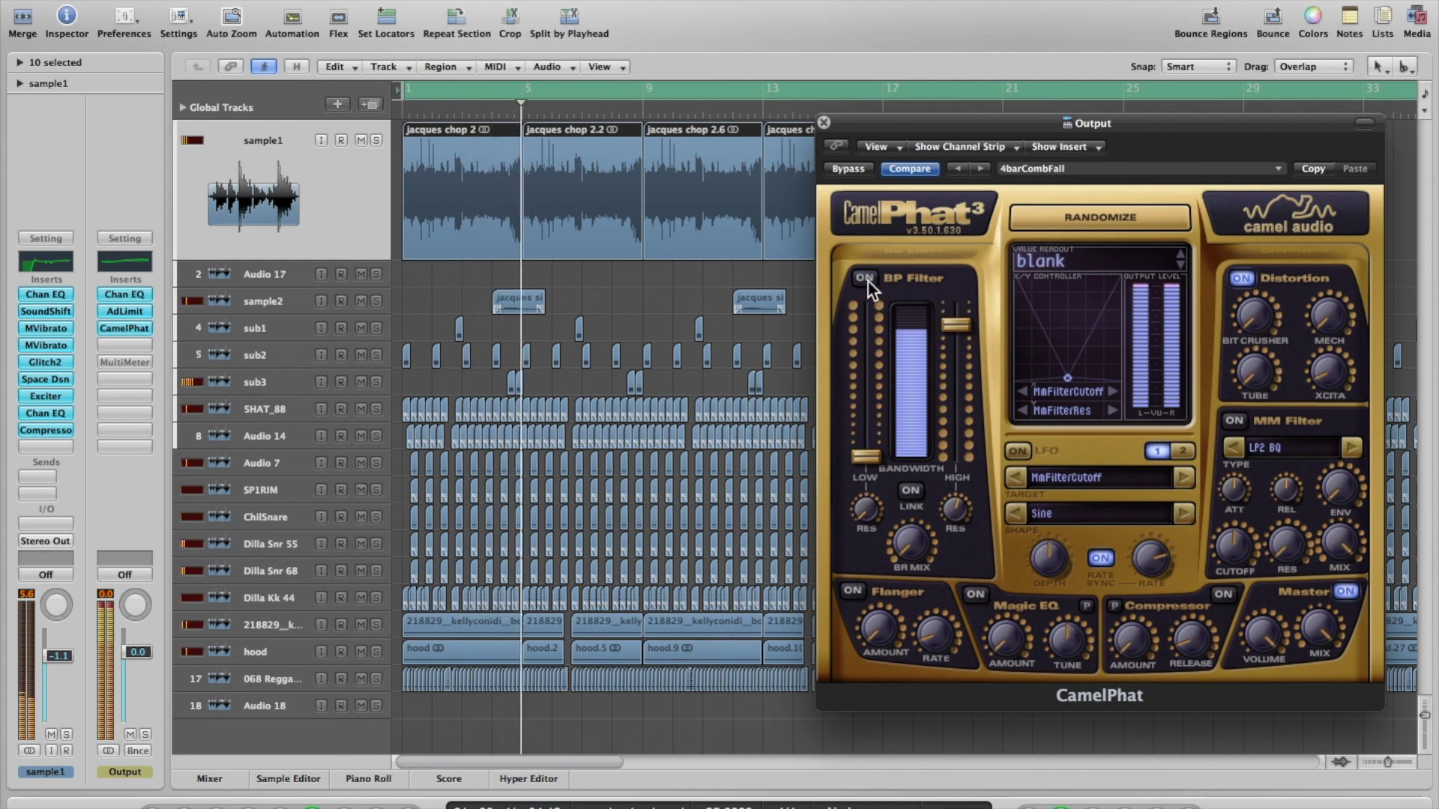
{"action": "left_click", "coordinate": [866, 280]}
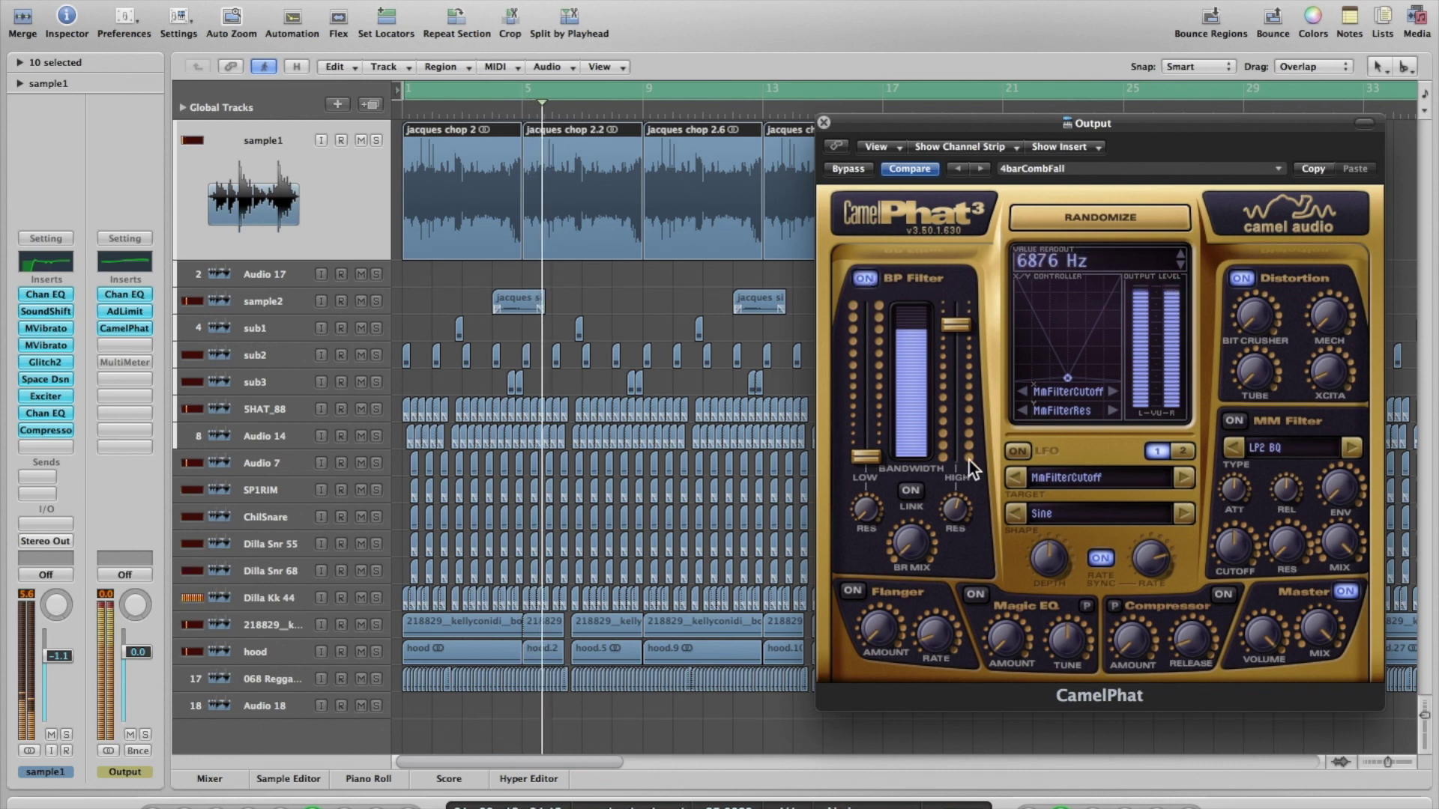
Fine-tune the high cutoff of CamelPhat's BP Filter to slightly below 7049 Hz, stop playback and close the plug-in
{"action": "mouse_move", "coordinate": [947, 511]}
{"action": "left_mouse_down"}
{"action": "mouse_move", "coordinate": [956, 435]}
{"action": "mouse_move", "coordinate": [943, 505]}
{"action": "left_mouse_up"}
{"action": "mouse_move", "coordinate": [956, 324]}
{"action": "left_mouse_down"}
{"action": "mouse_move", "coordinate": [959, 407]}
{"action": "mouse_move", "coordinate": [964, 289]}
{"action": "mouse_move", "coordinate": [967, 327]}
{"action": "left_mouse_up"}
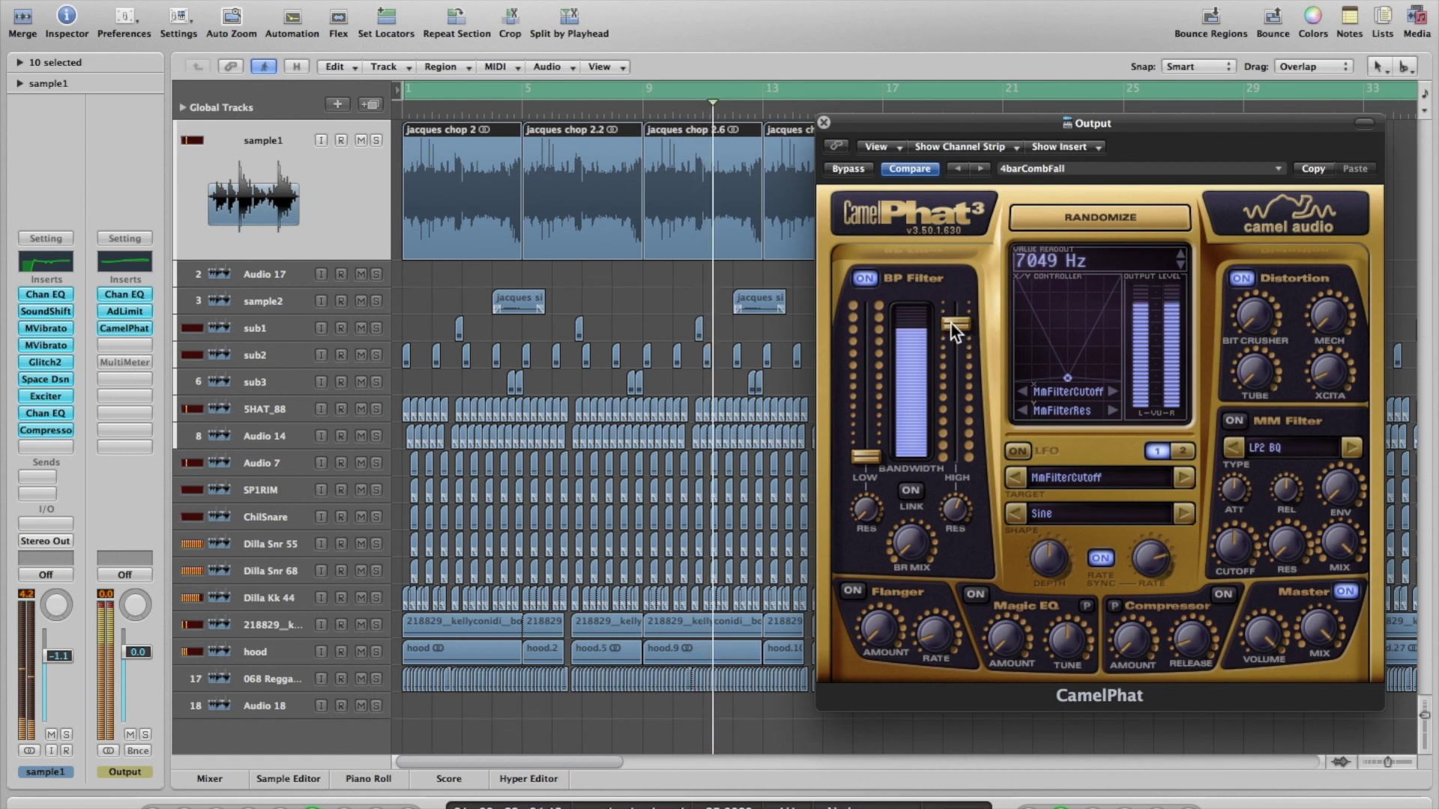
{"action": "key", "text": "space"}
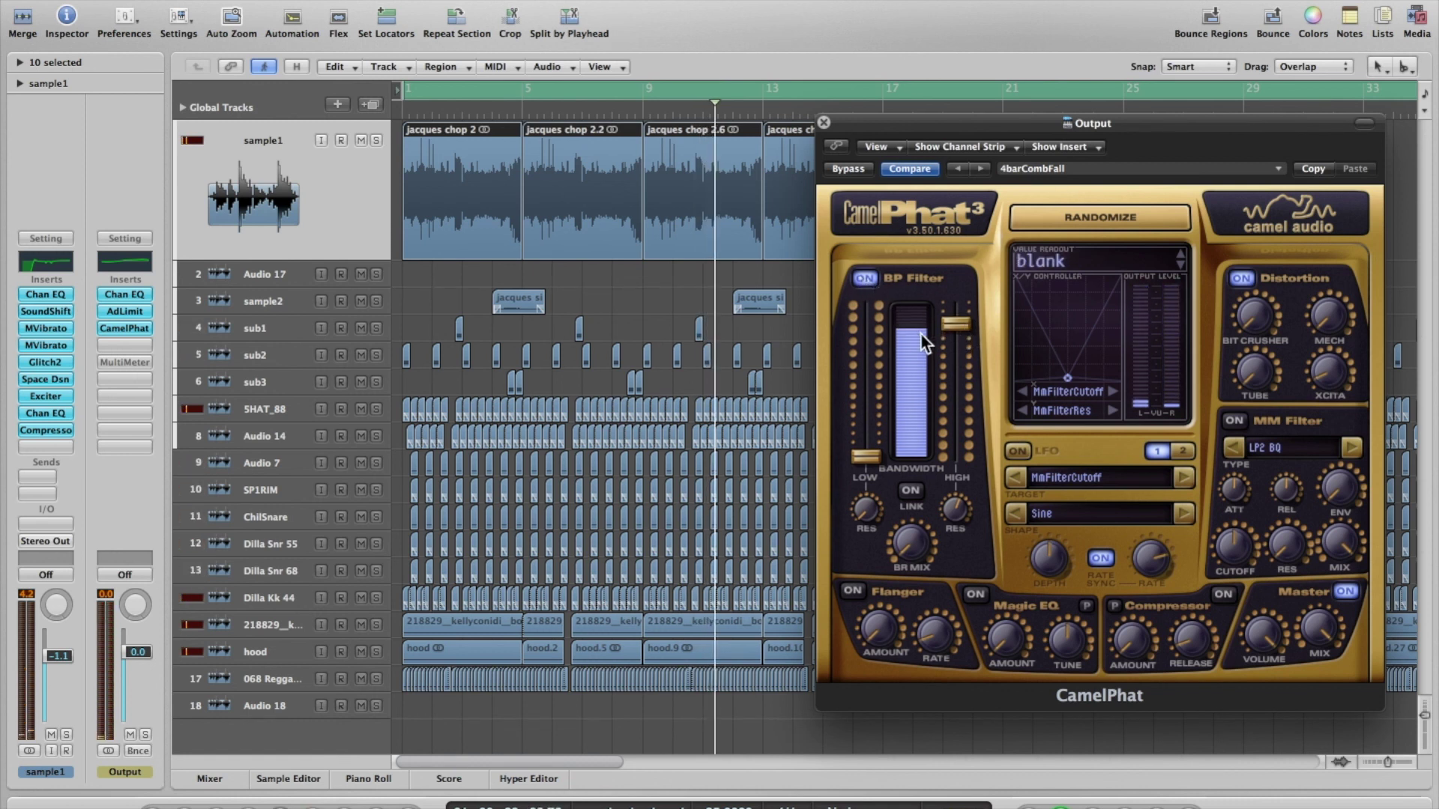
{"action": "scroll", "coordinate": [945, 344], "scroll_direction": "up", "scroll_amount": 5}
{"action": "left_click_drag", "start_coordinate": [956, 308], "coordinate": [955, 331]}
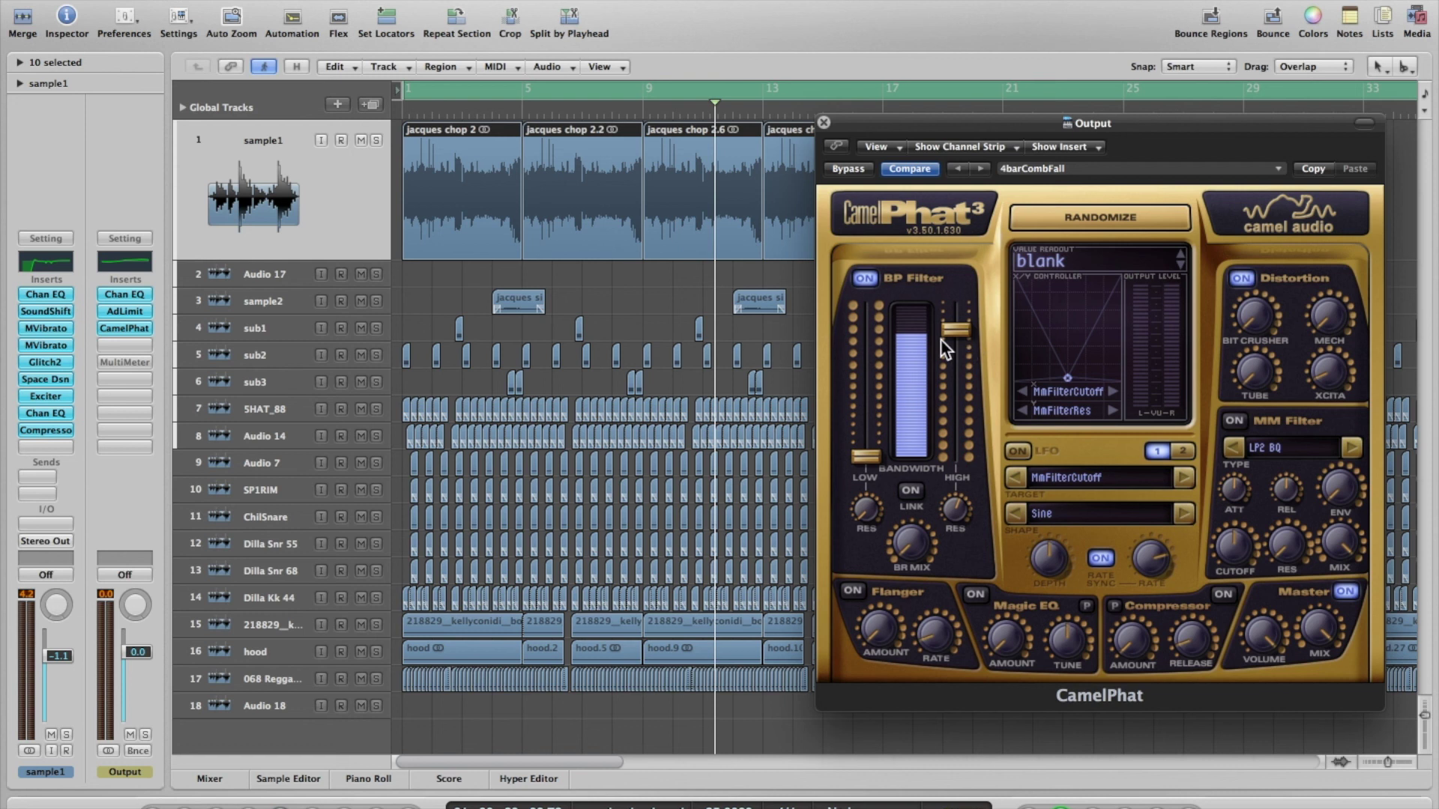
{"action": "mouse_move", "coordinate": [948, 337]}
{"action": "left_click", "coordinate": [824, 122]}
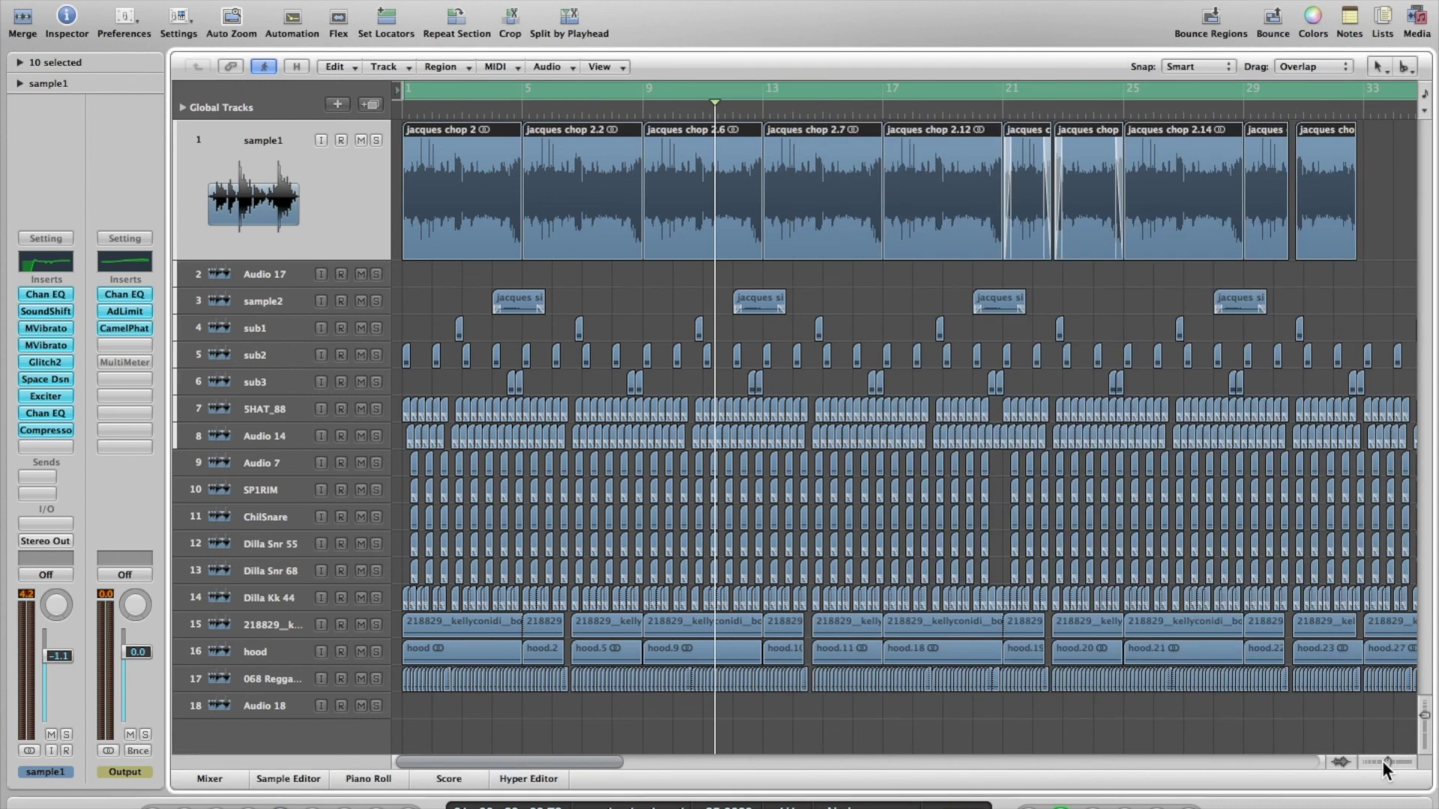
Re-enable the Output channel's MultiMeter, check the curve in its Channel EQ and close the EQ
{"action": "left_click_drag", "start_coordinate": [1382, 762], "coordinate": [1379, 762]}
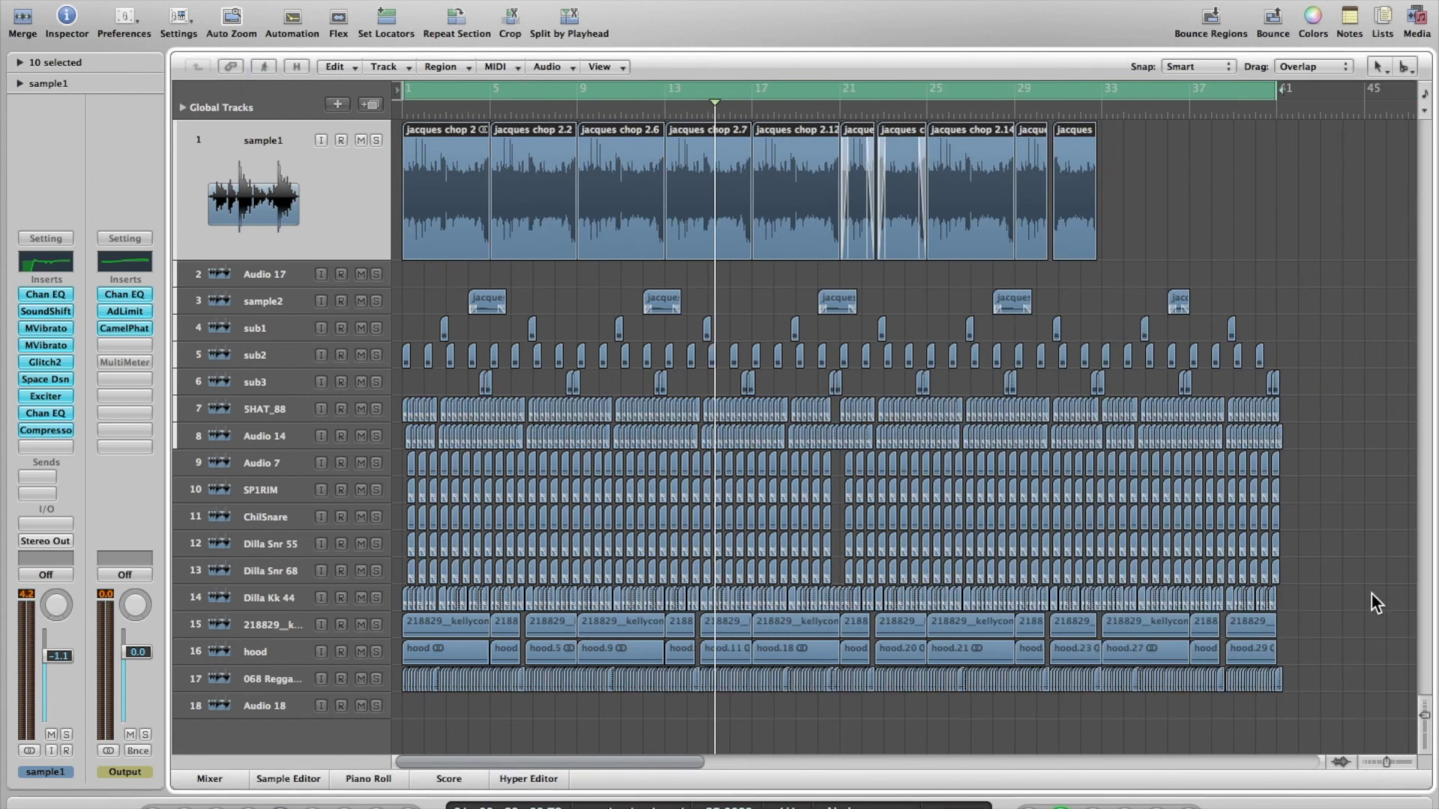
{"action": "left_click", "coordinate": [121, 362], "text": "alt"}
{"action": "left_click", "coordinate": [132, 263]}
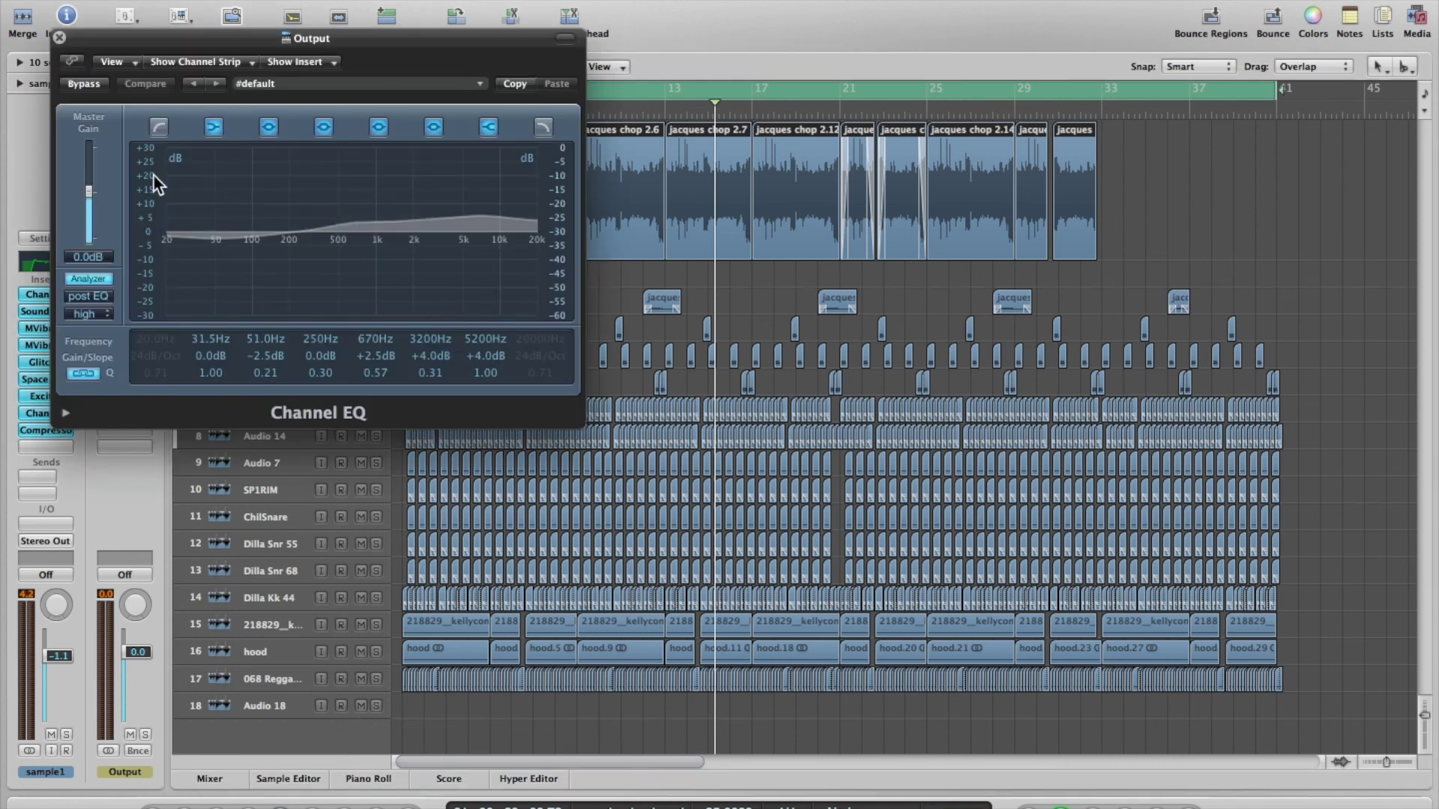
{"action": "left_click", "coordinate": [59, 36]}
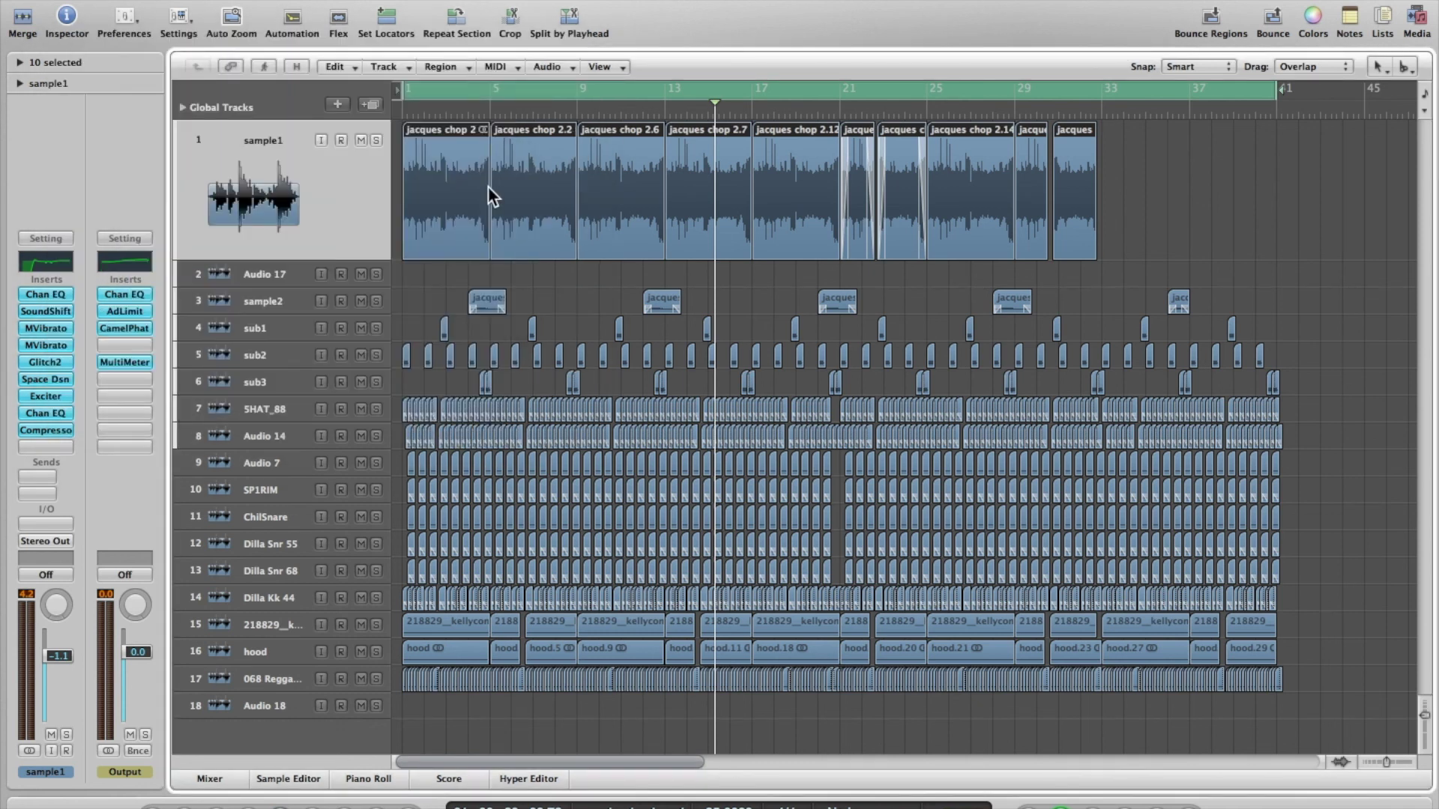